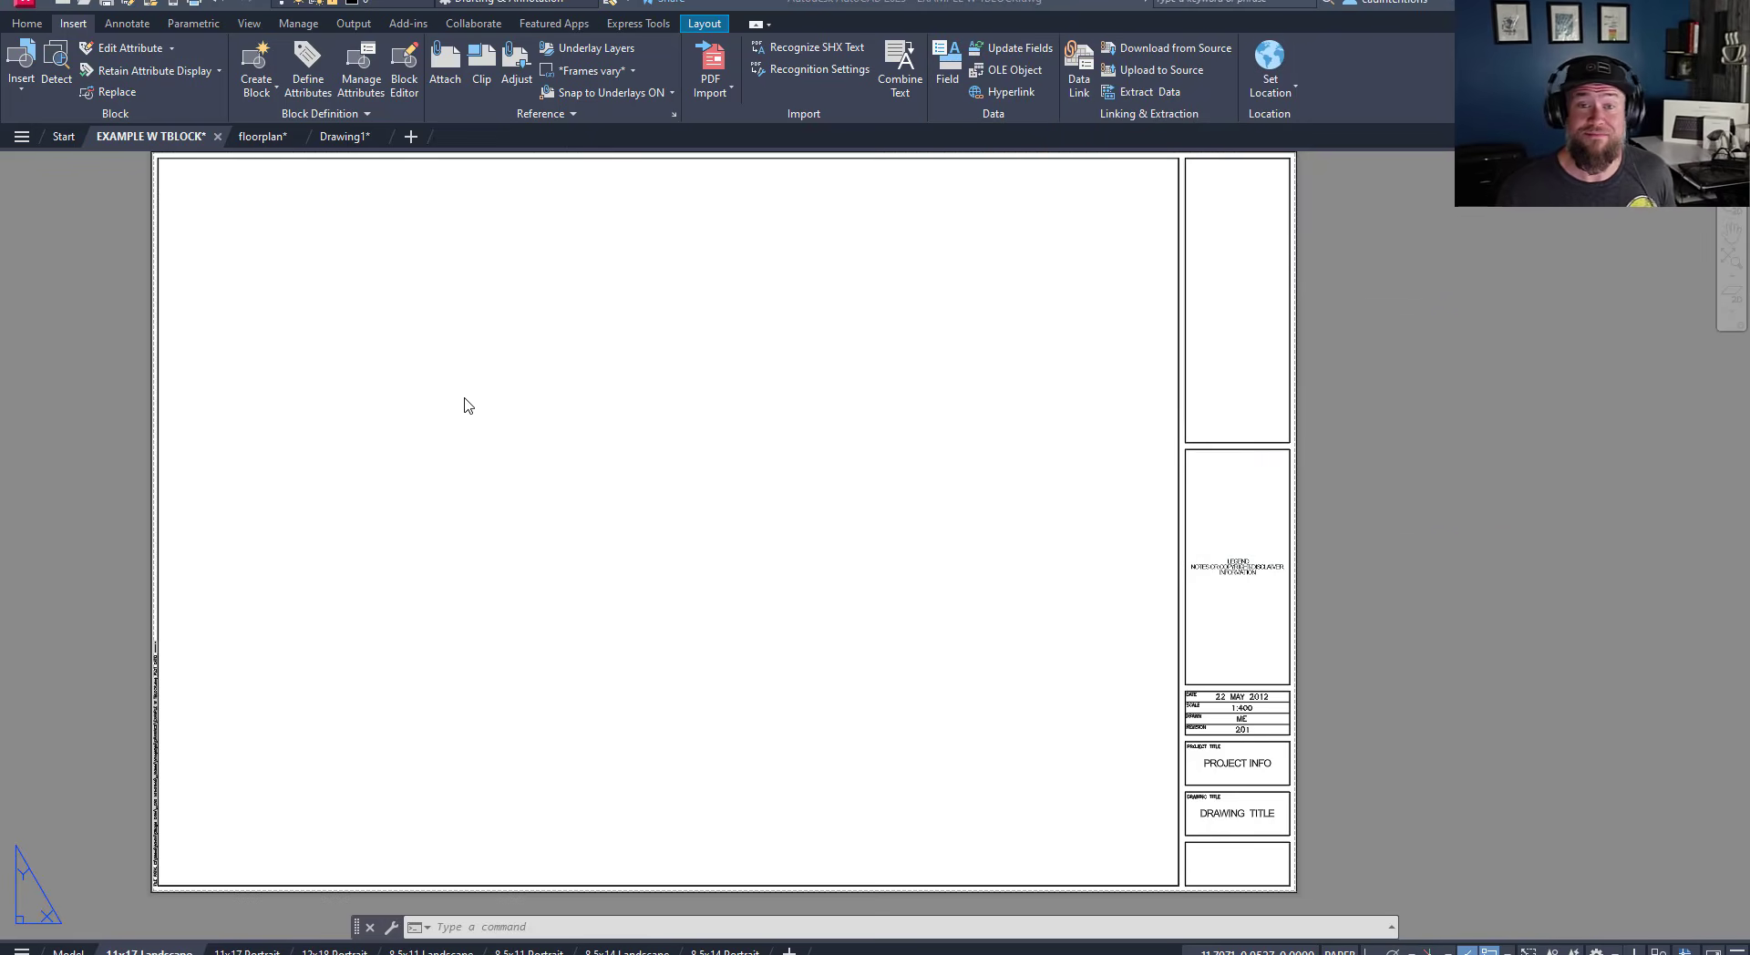
- Switch to the floorplan drawing and clear any active command
key(ctrl+Tab)
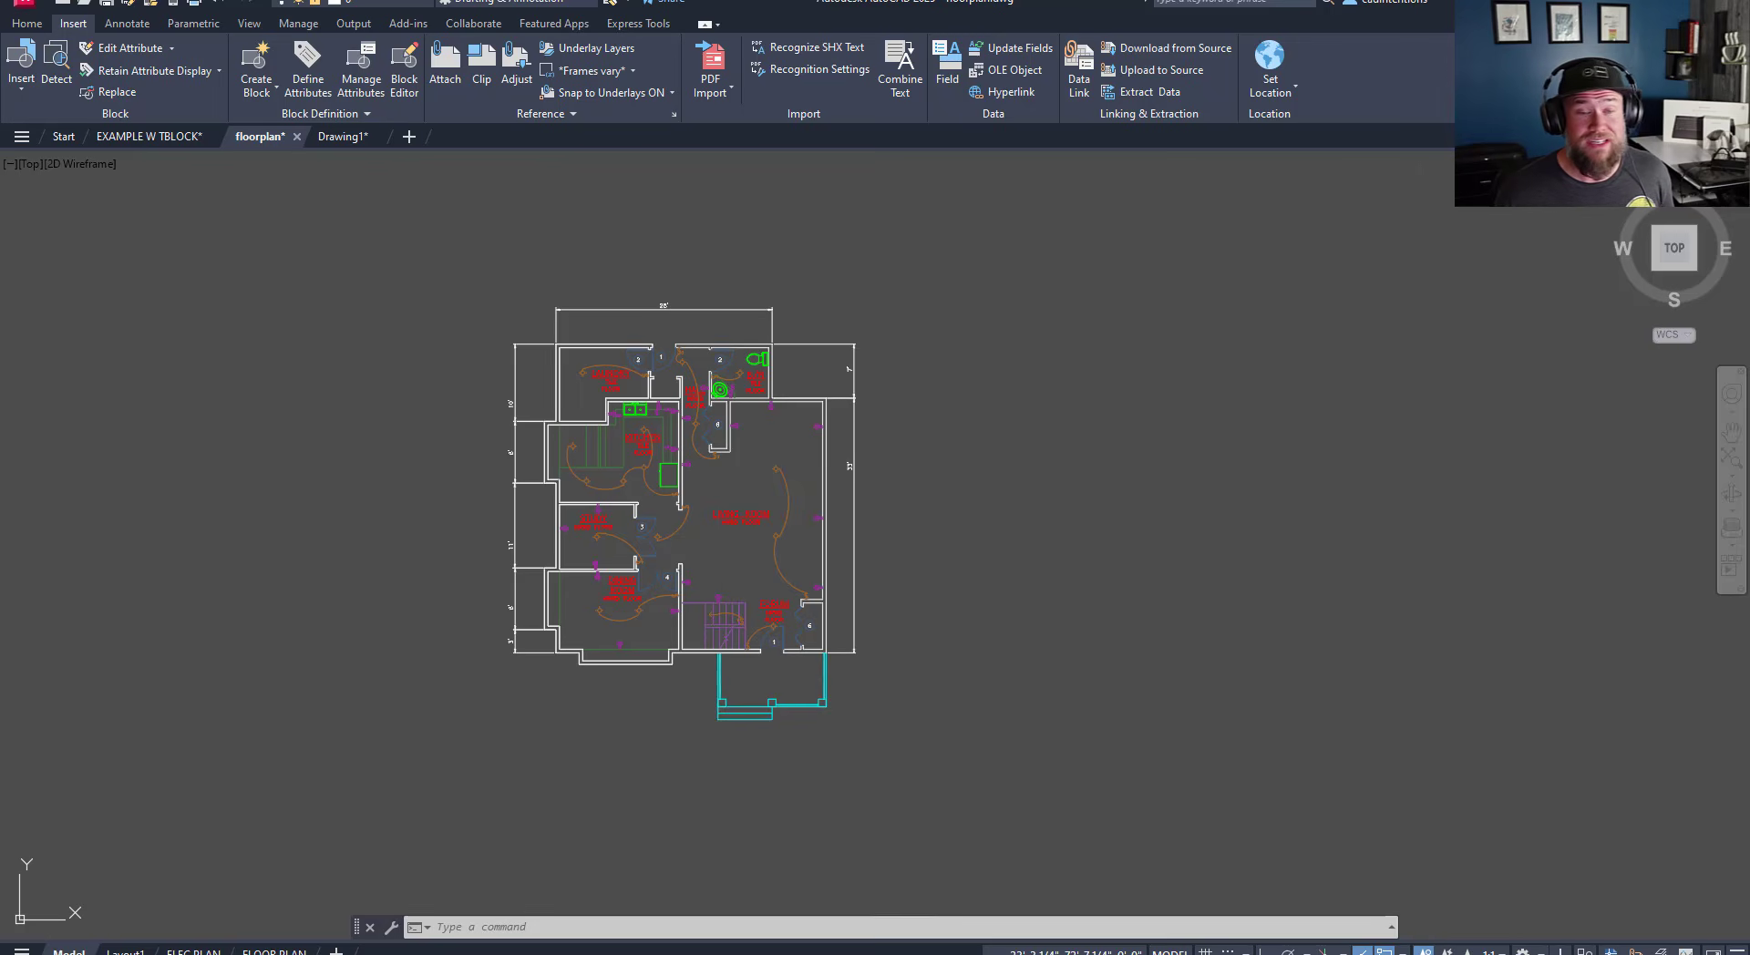
key(Escape)
key(Escape)
key(Escape)
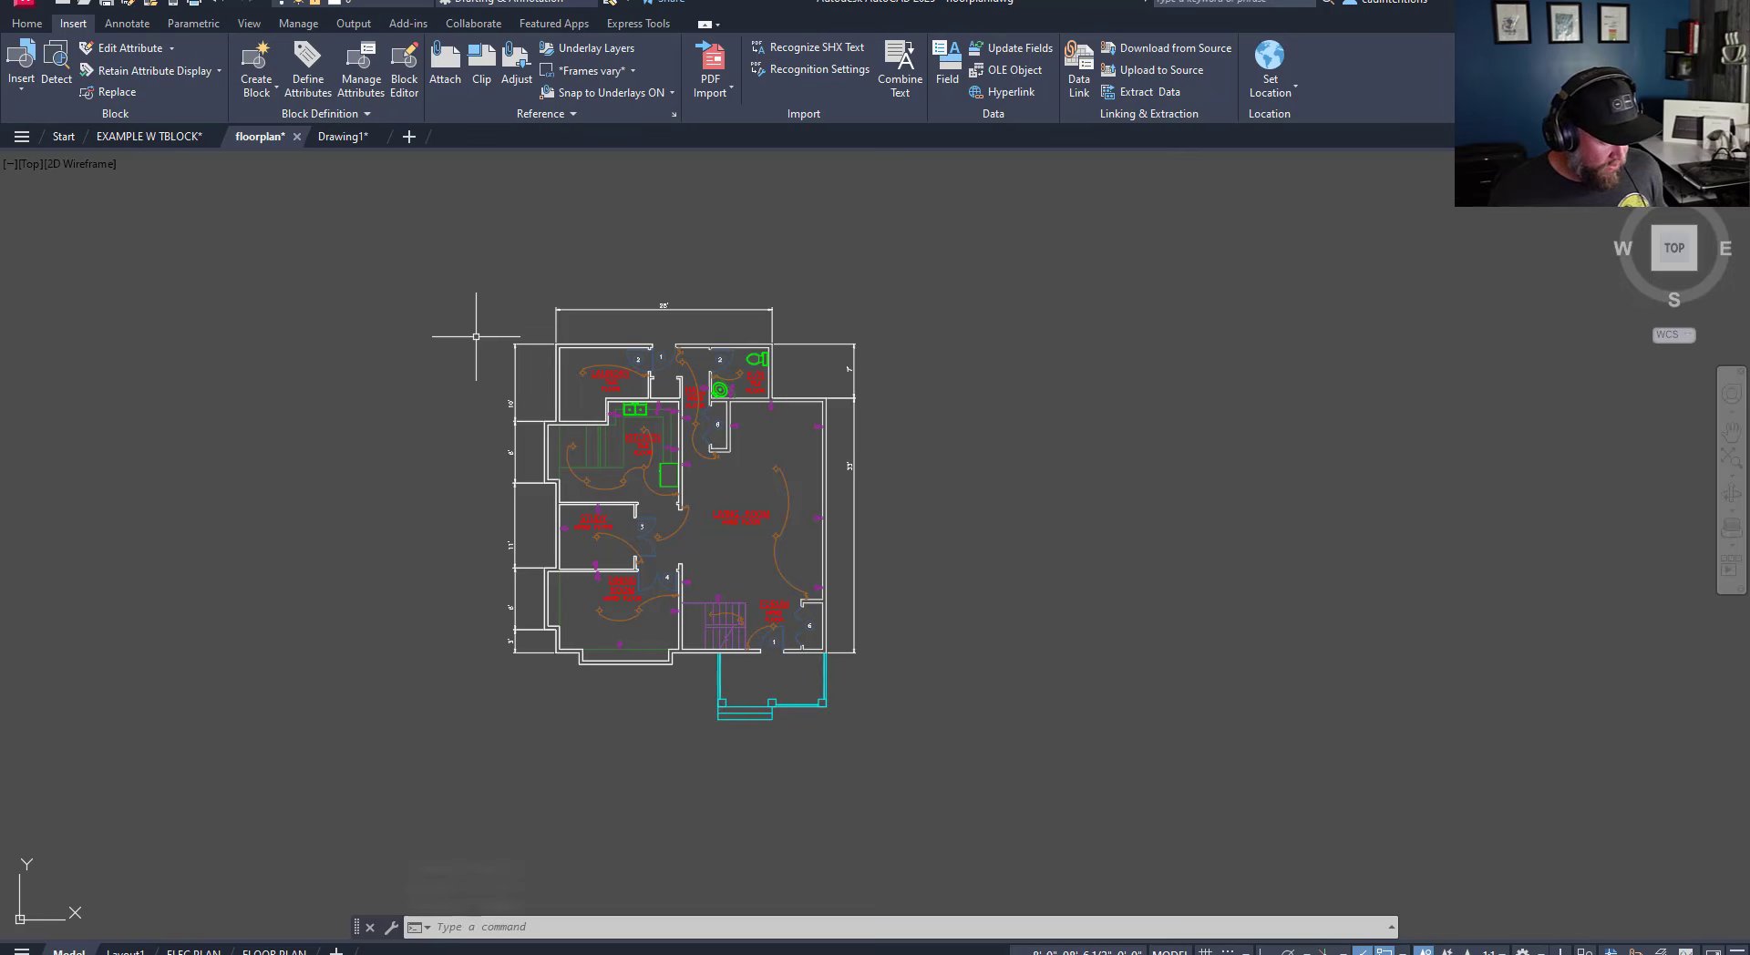
key(ctrl+shift+c)
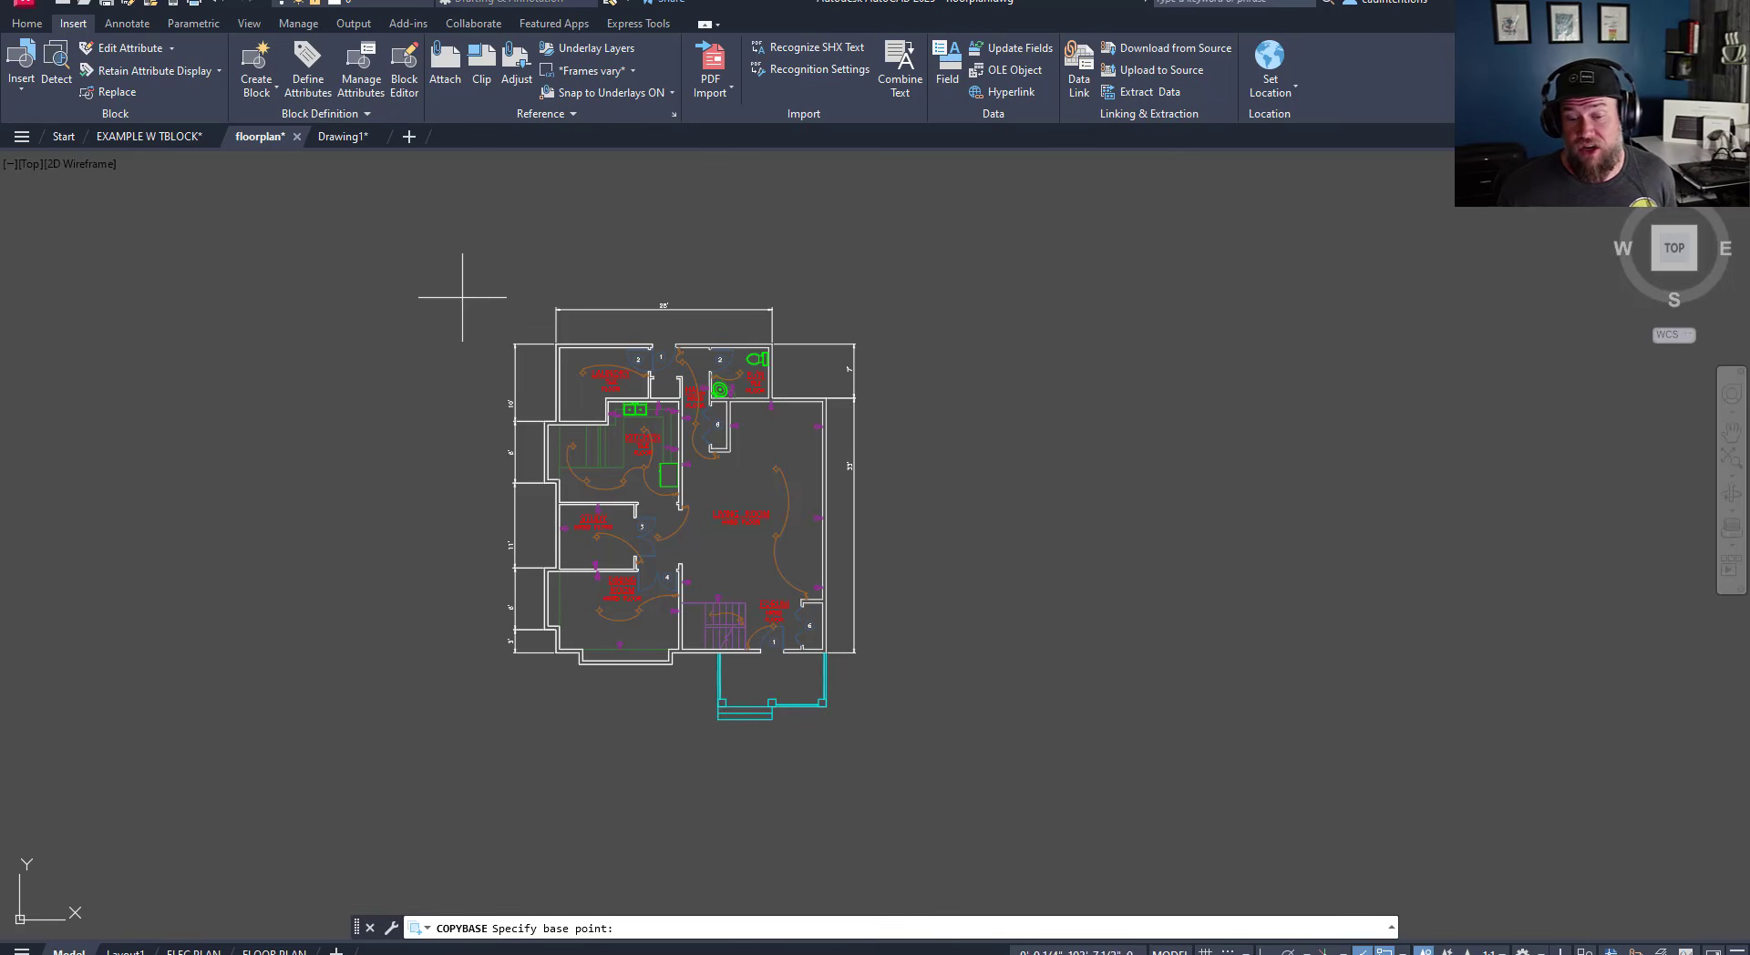
key(Escape)
key(Escape)
key(Escape)
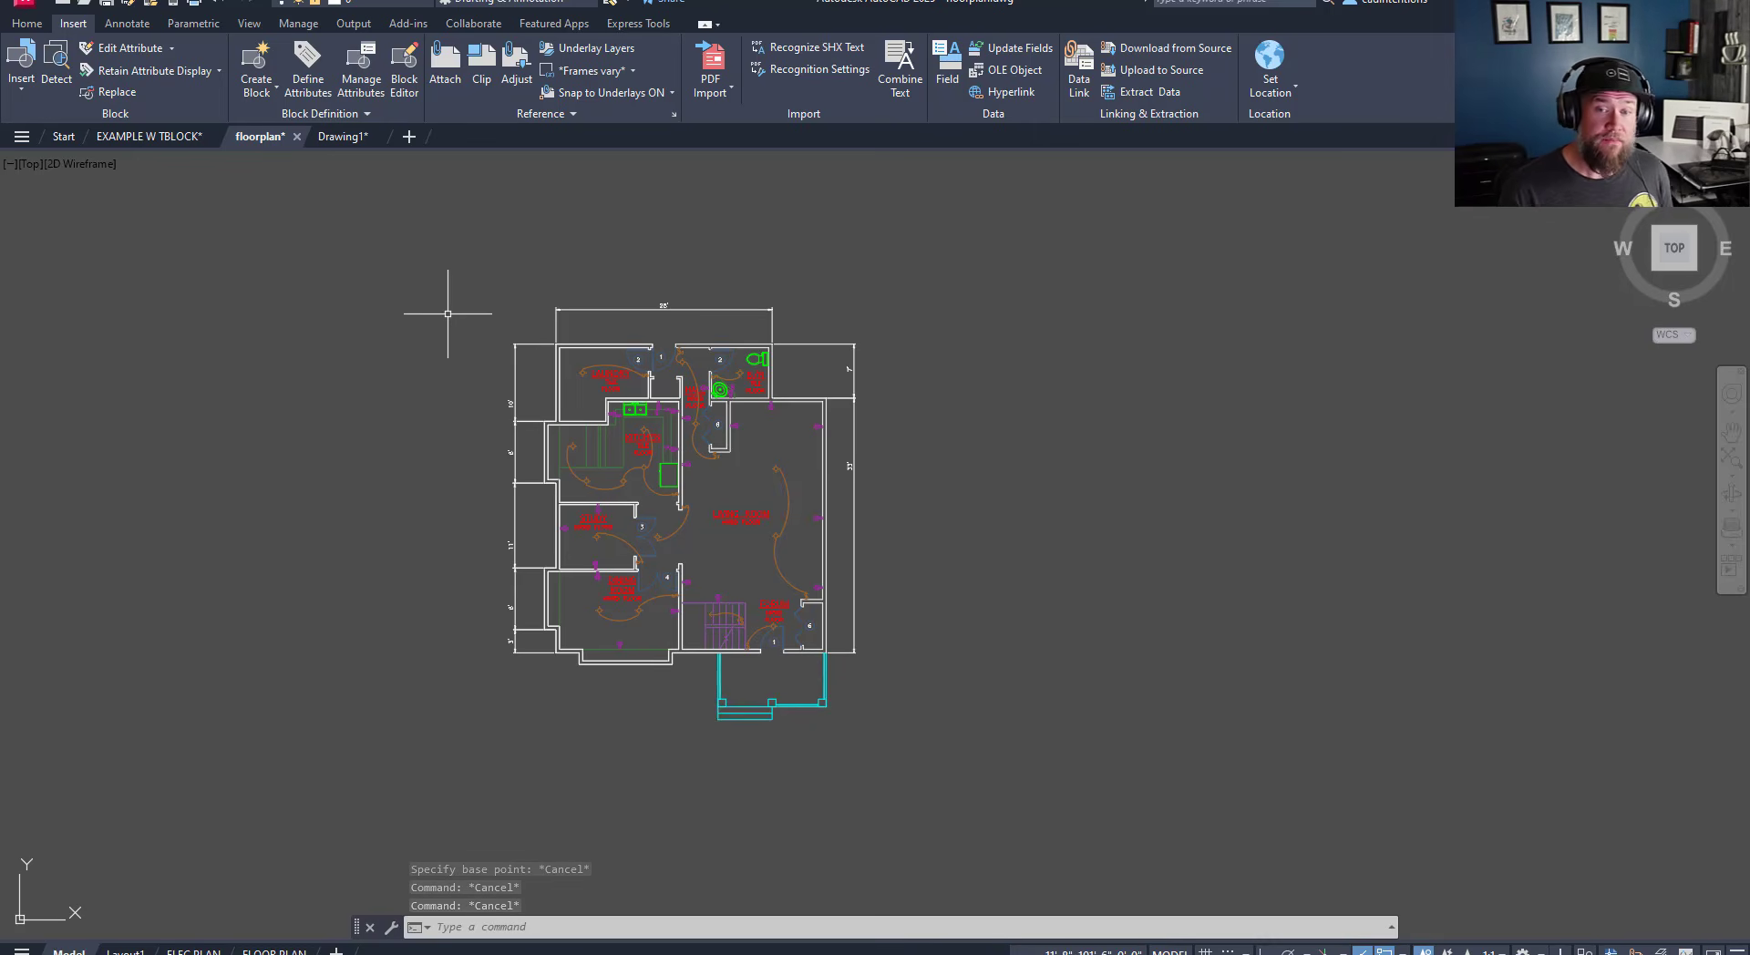
click(382, 248)
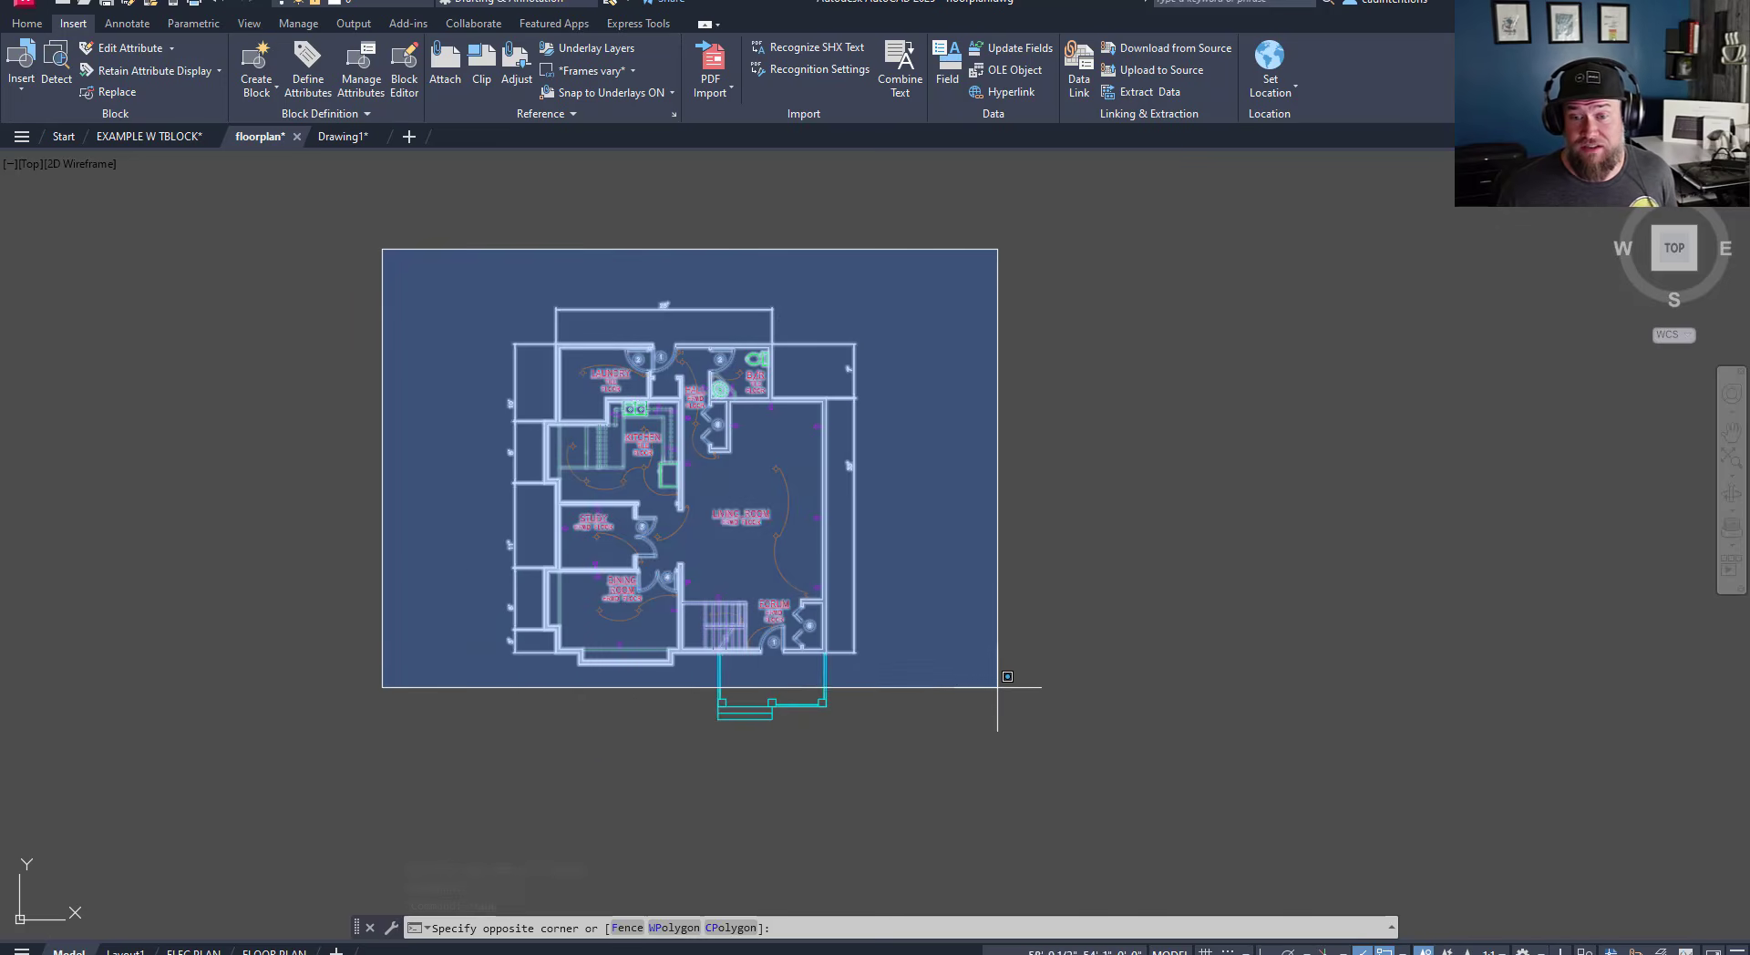
click(1047, 793)
key(Escape)
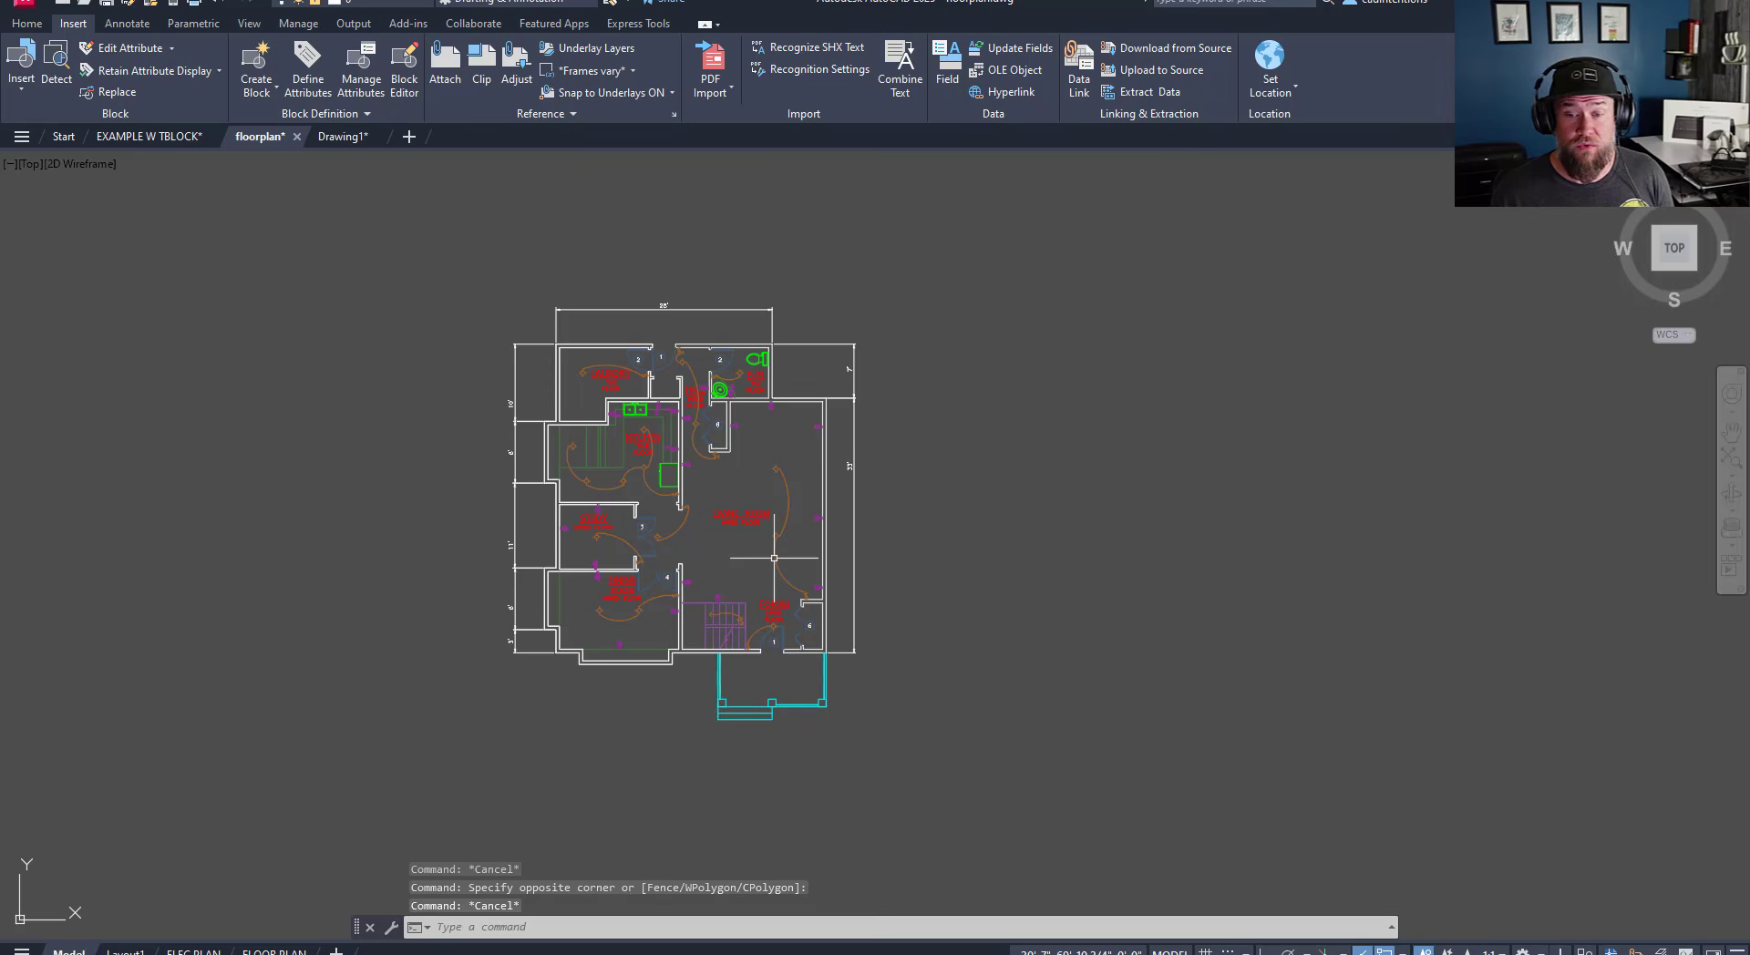
- Copy the whole floor plan, including its electrical external reference and dimensions, with base point 0,0
click(774, 554)
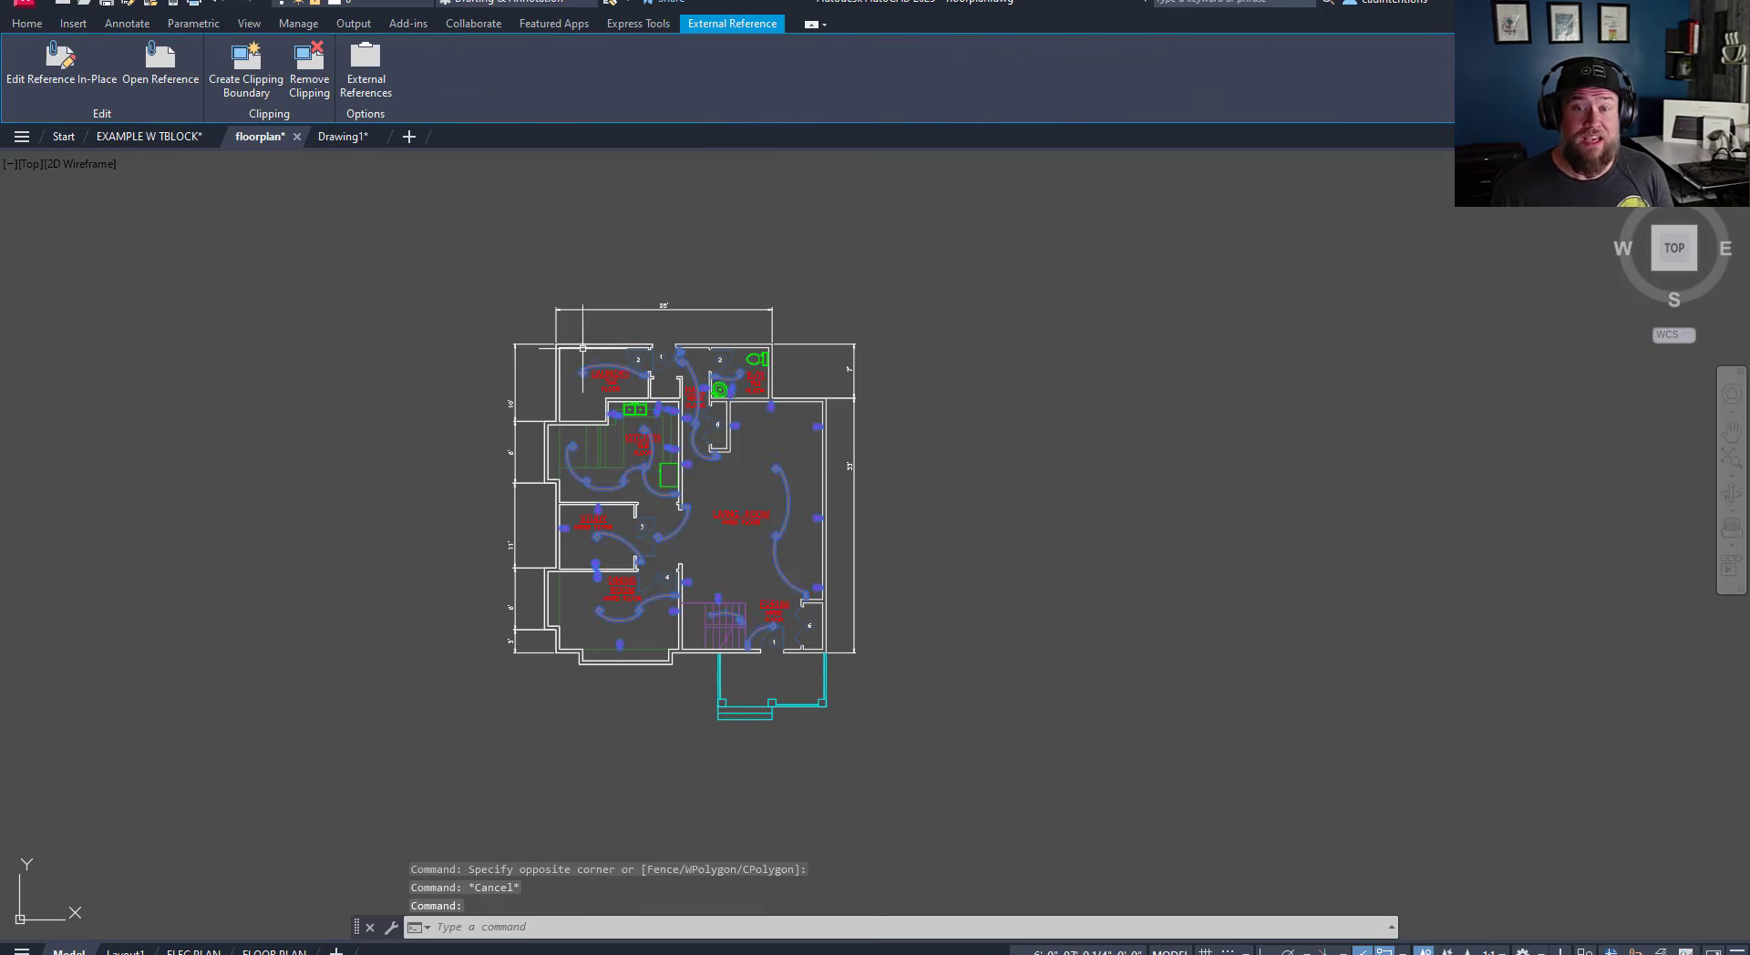
click(482, 270)
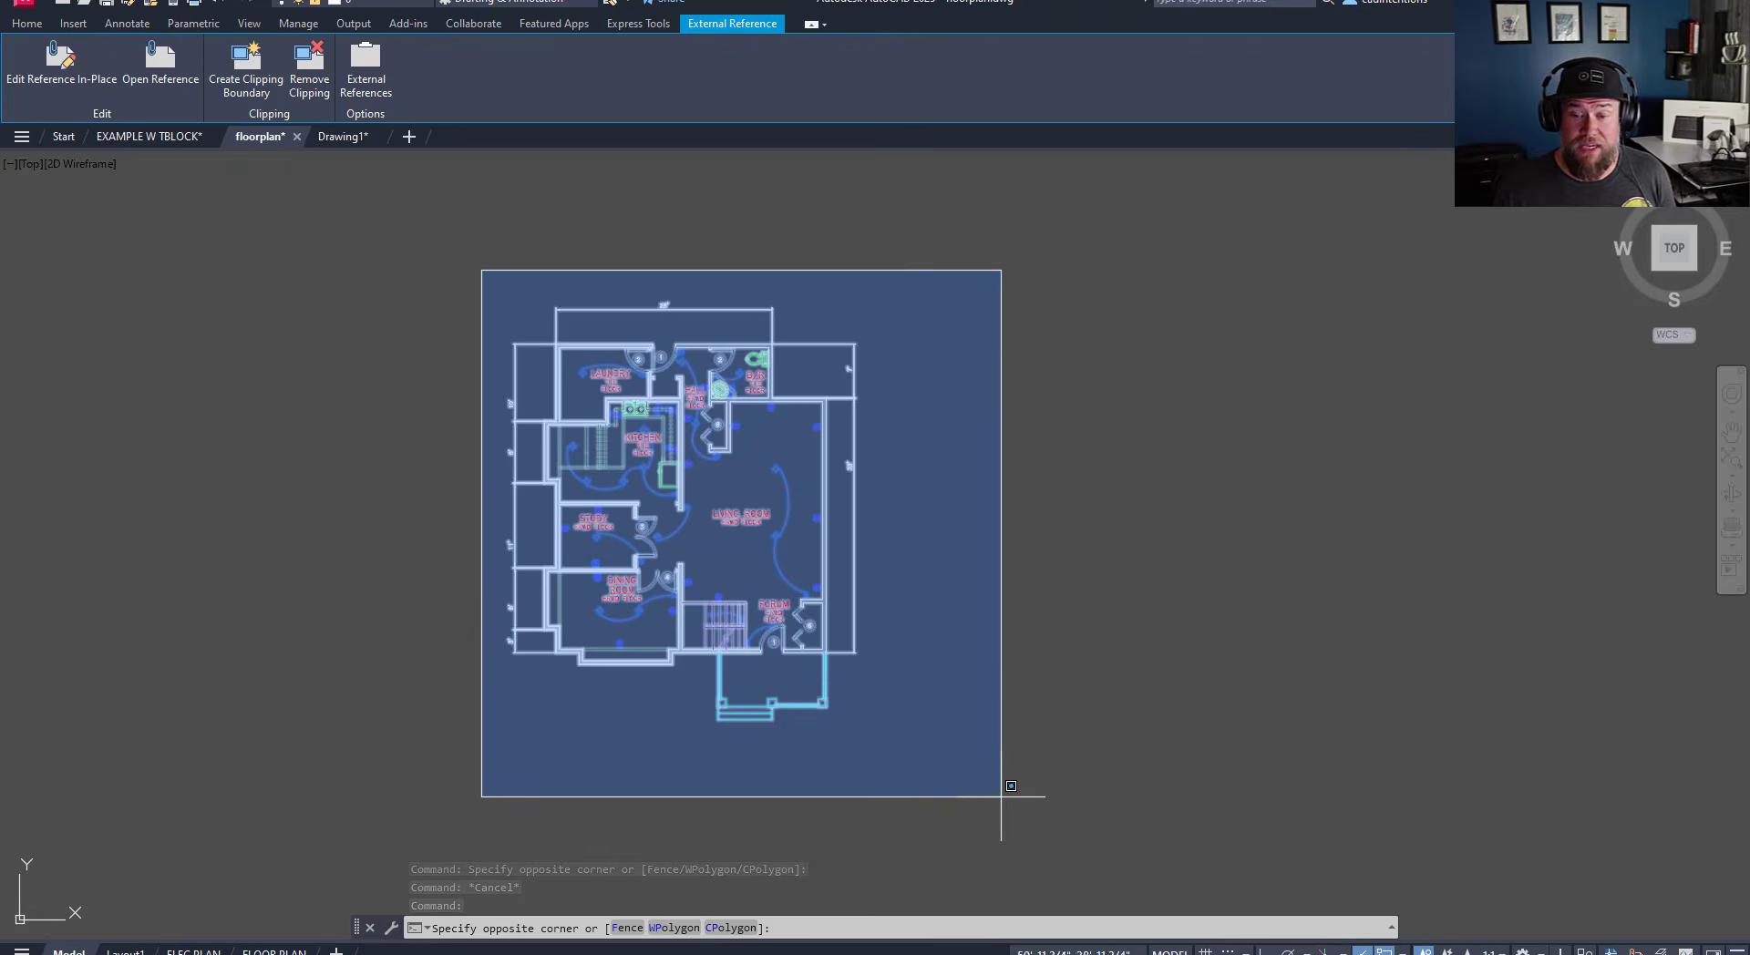
click(1001, 797)
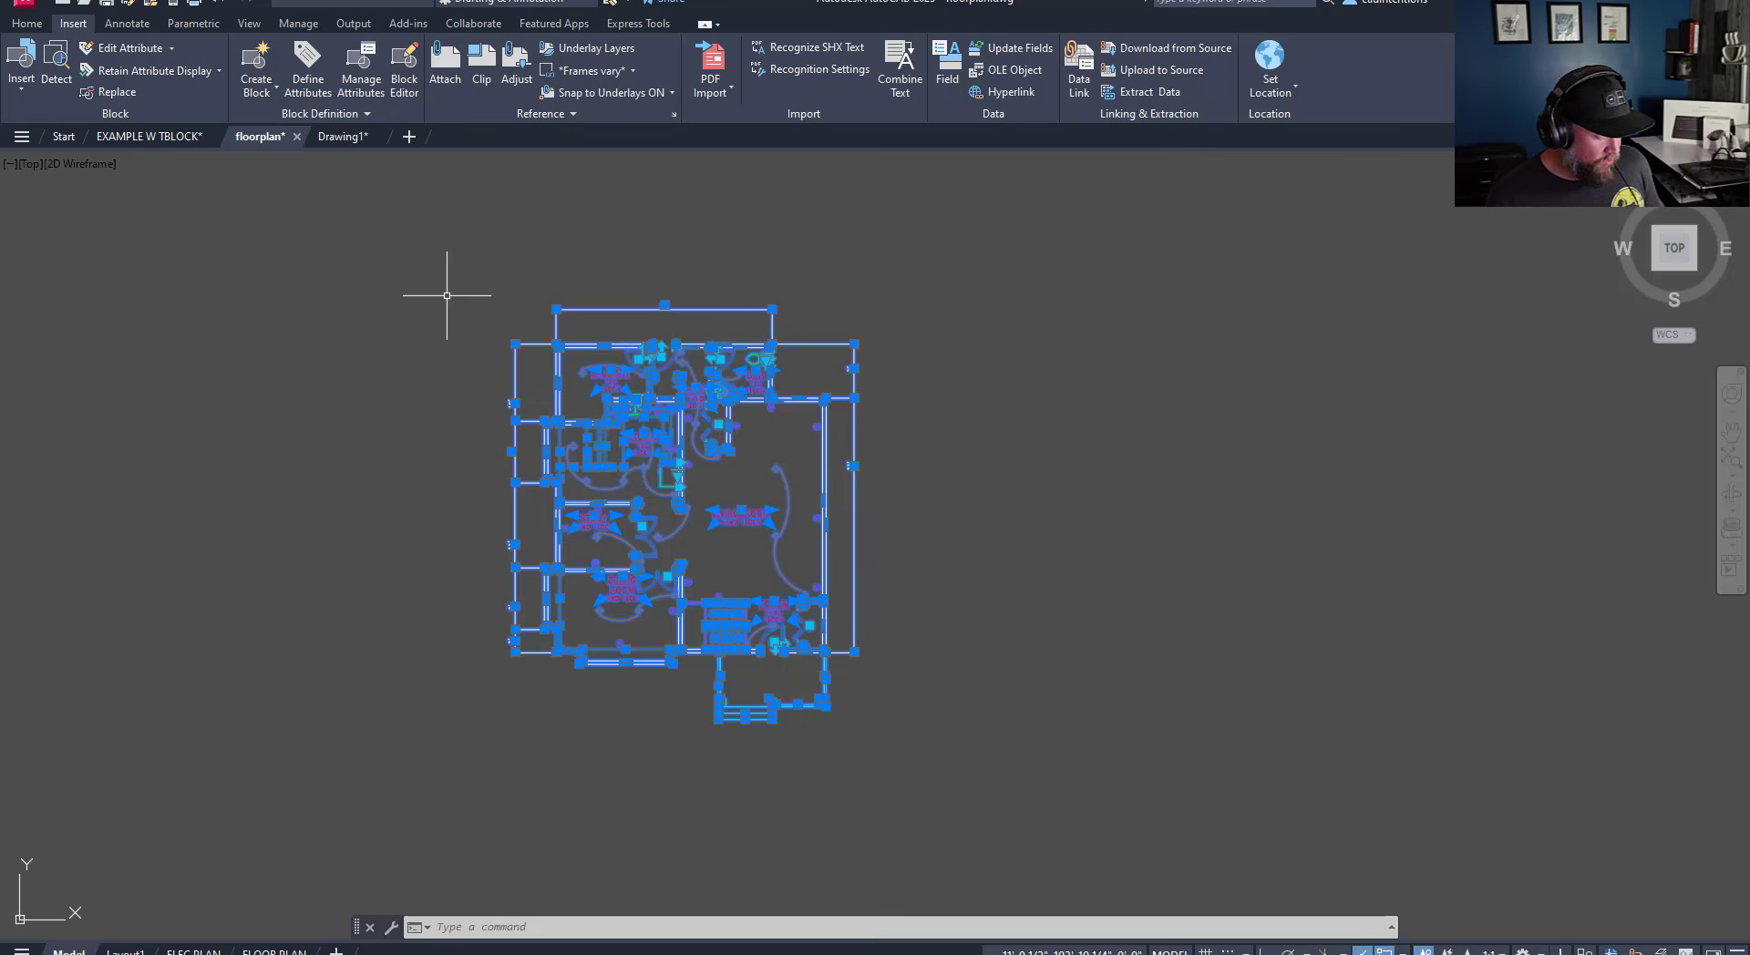
key(ctrl+shift+c)
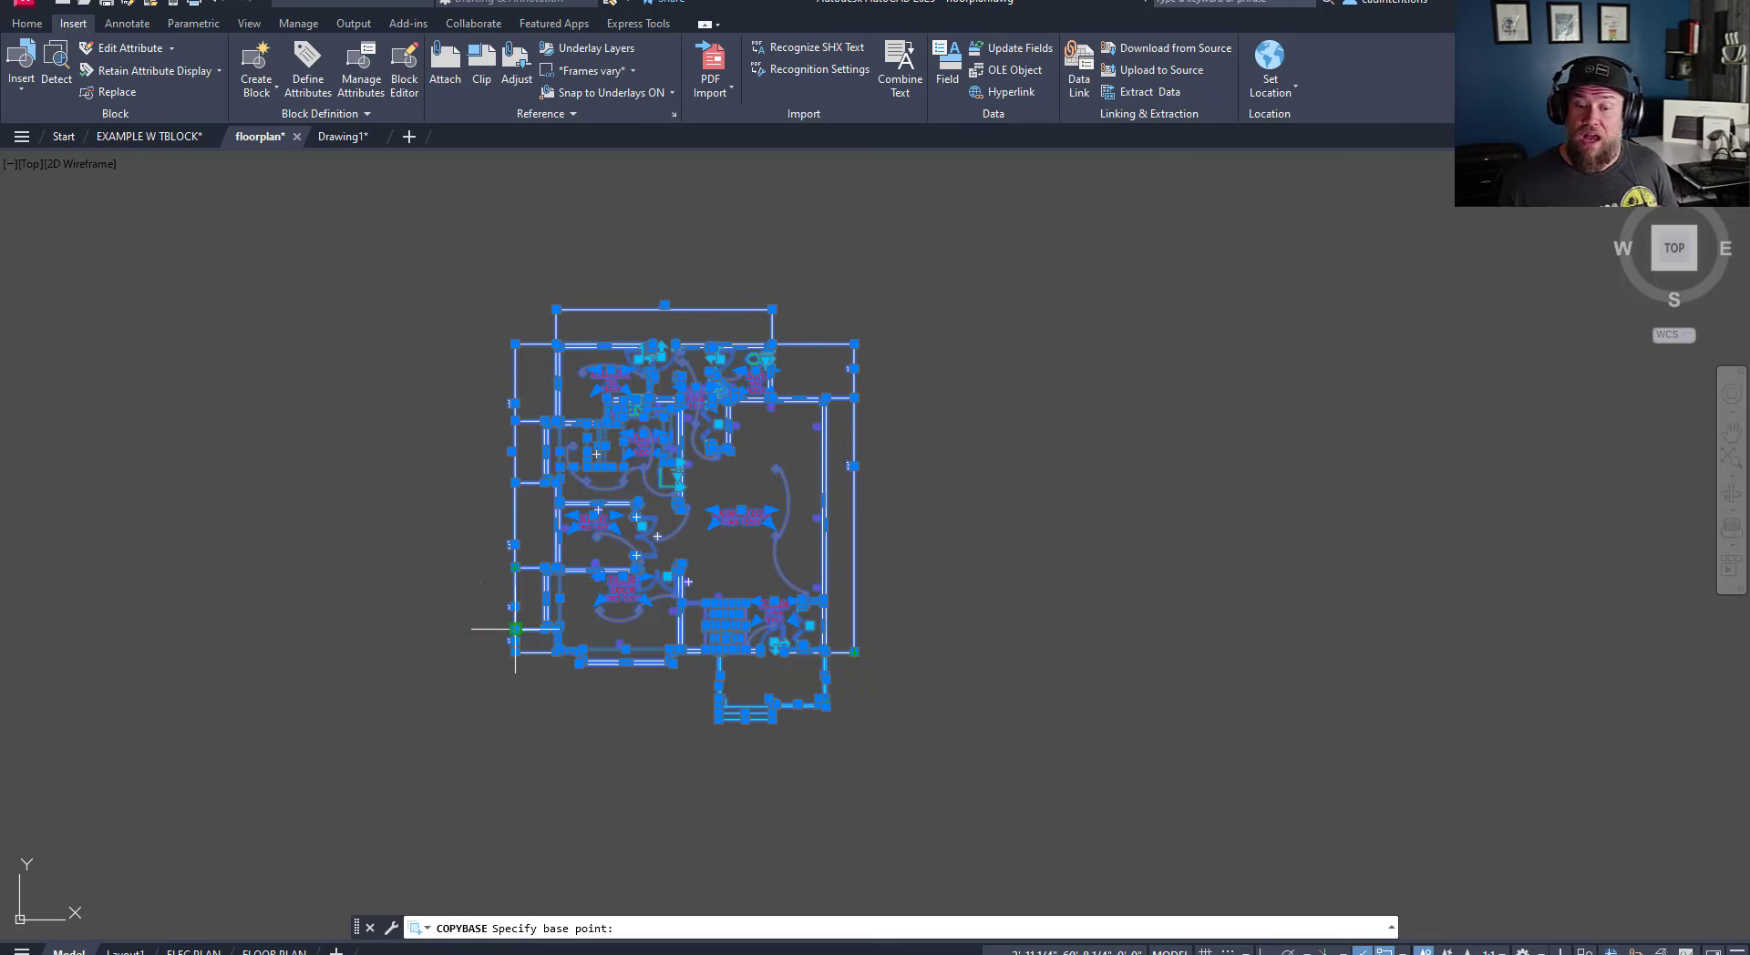
text(0)
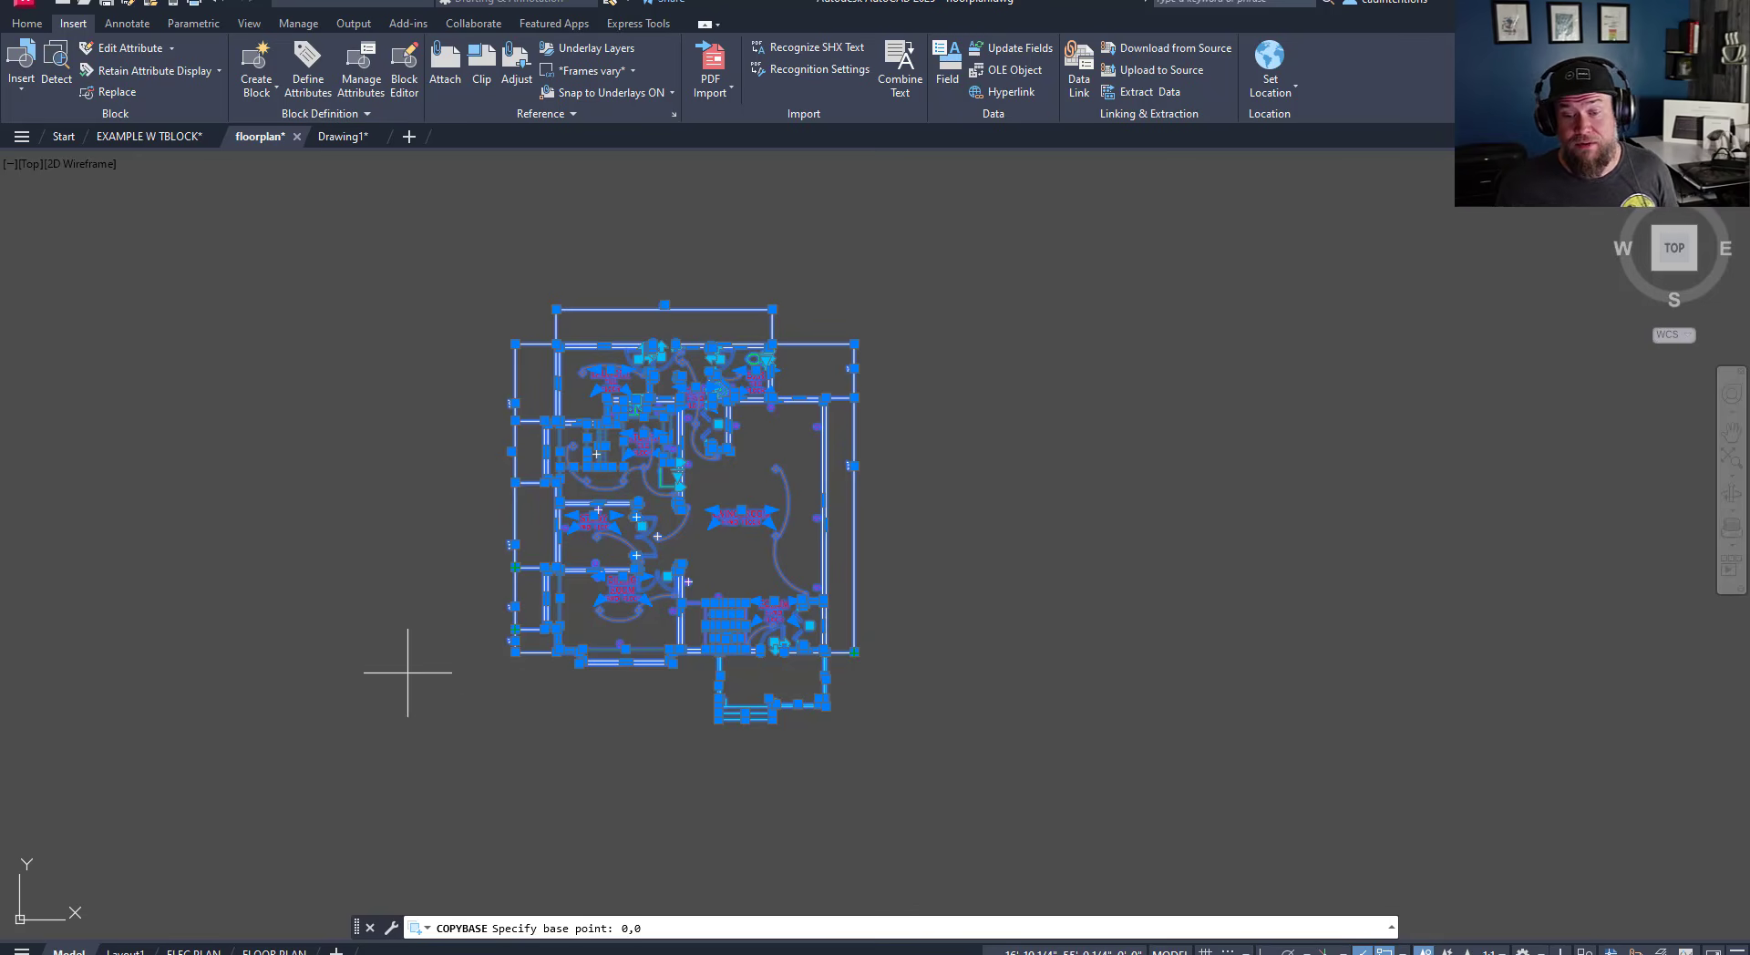
key(Return)
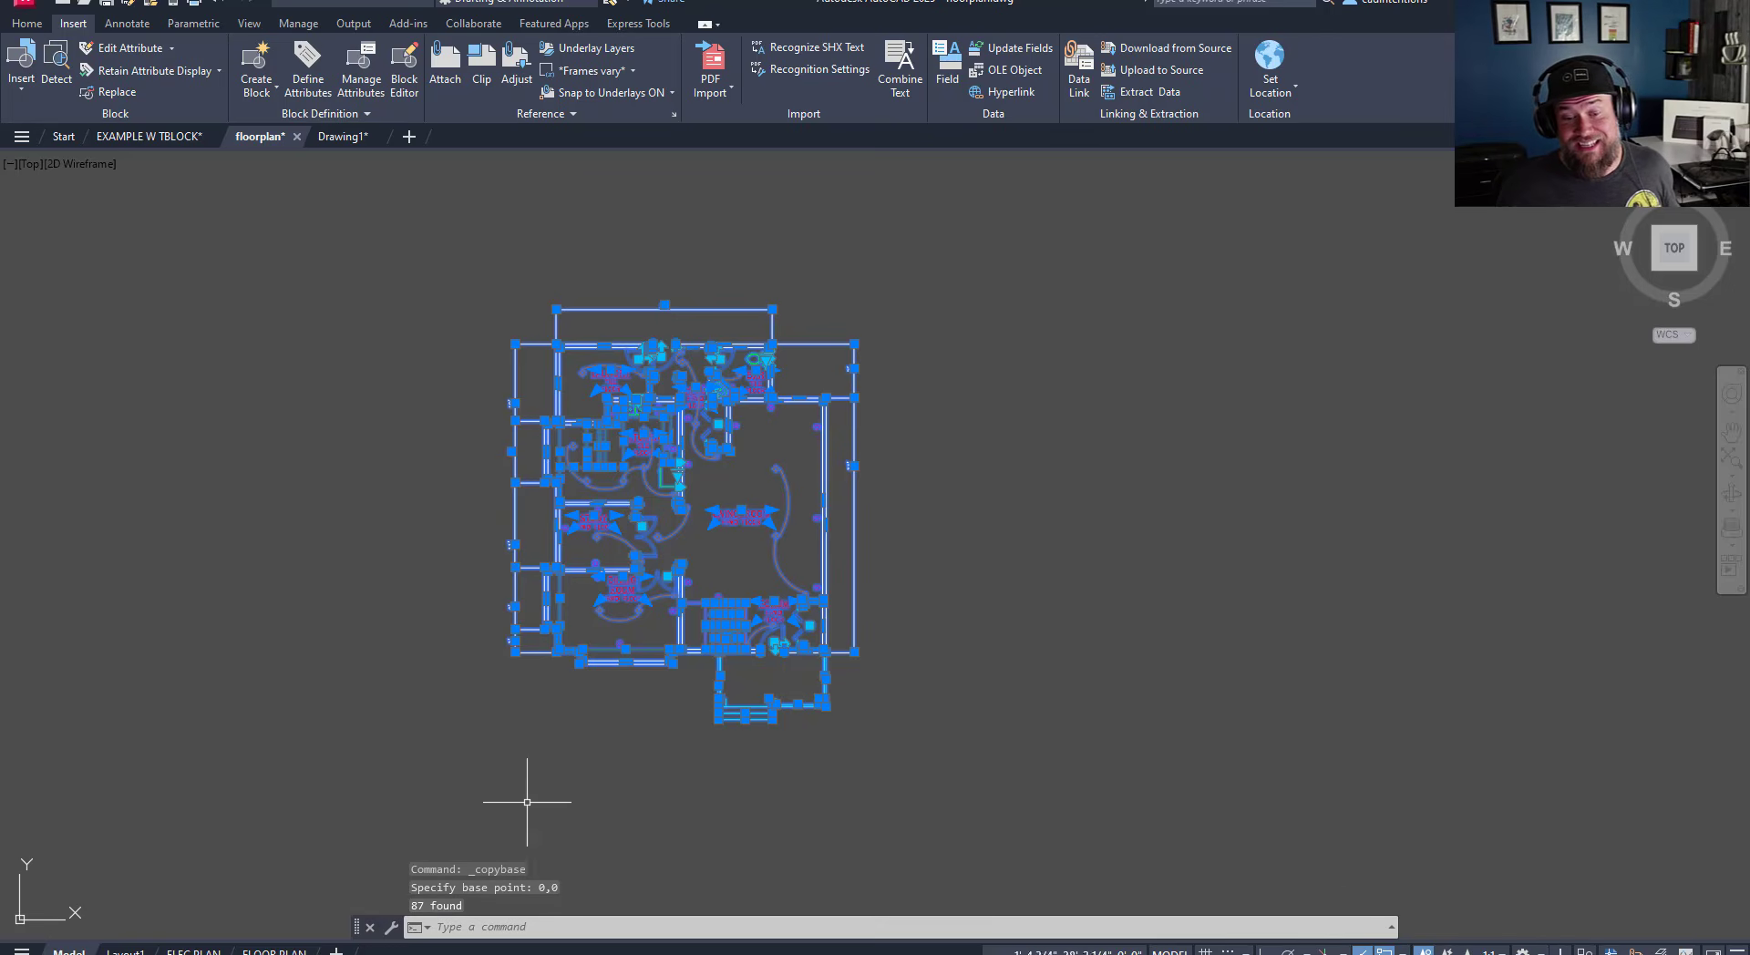
key(Escape)
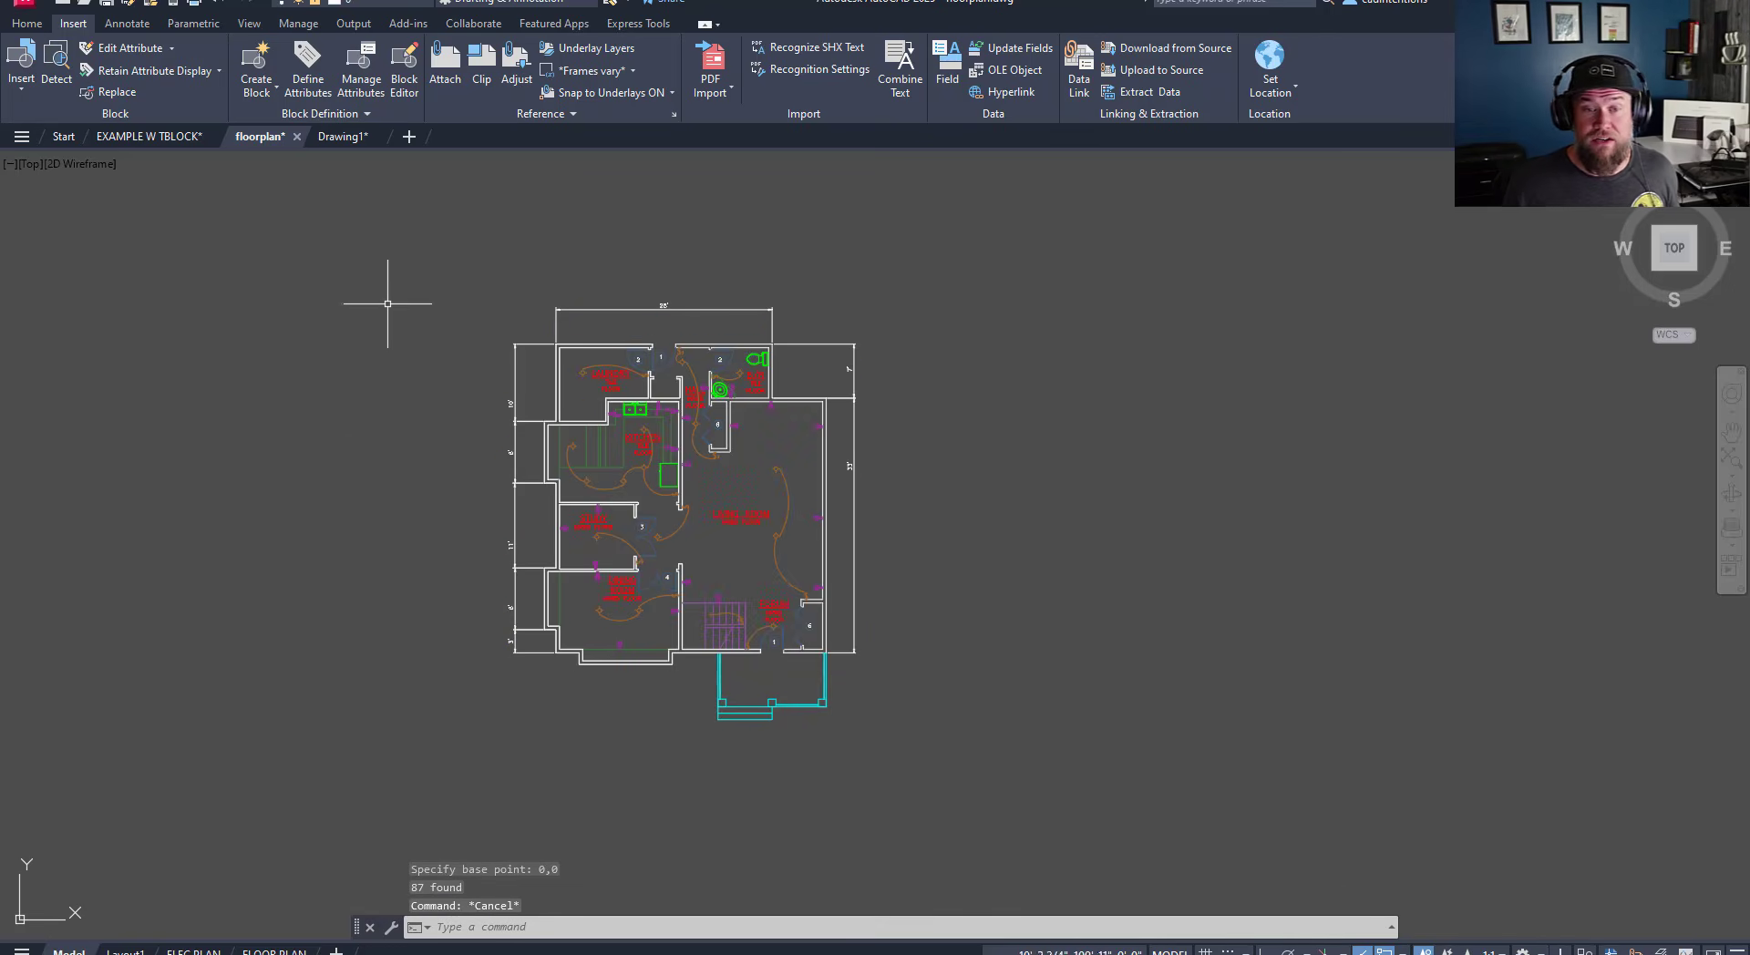
- Paste the copied floor plan into Drawing1 at insertion point 0,0 and close the Properties palette
click(333, 137)
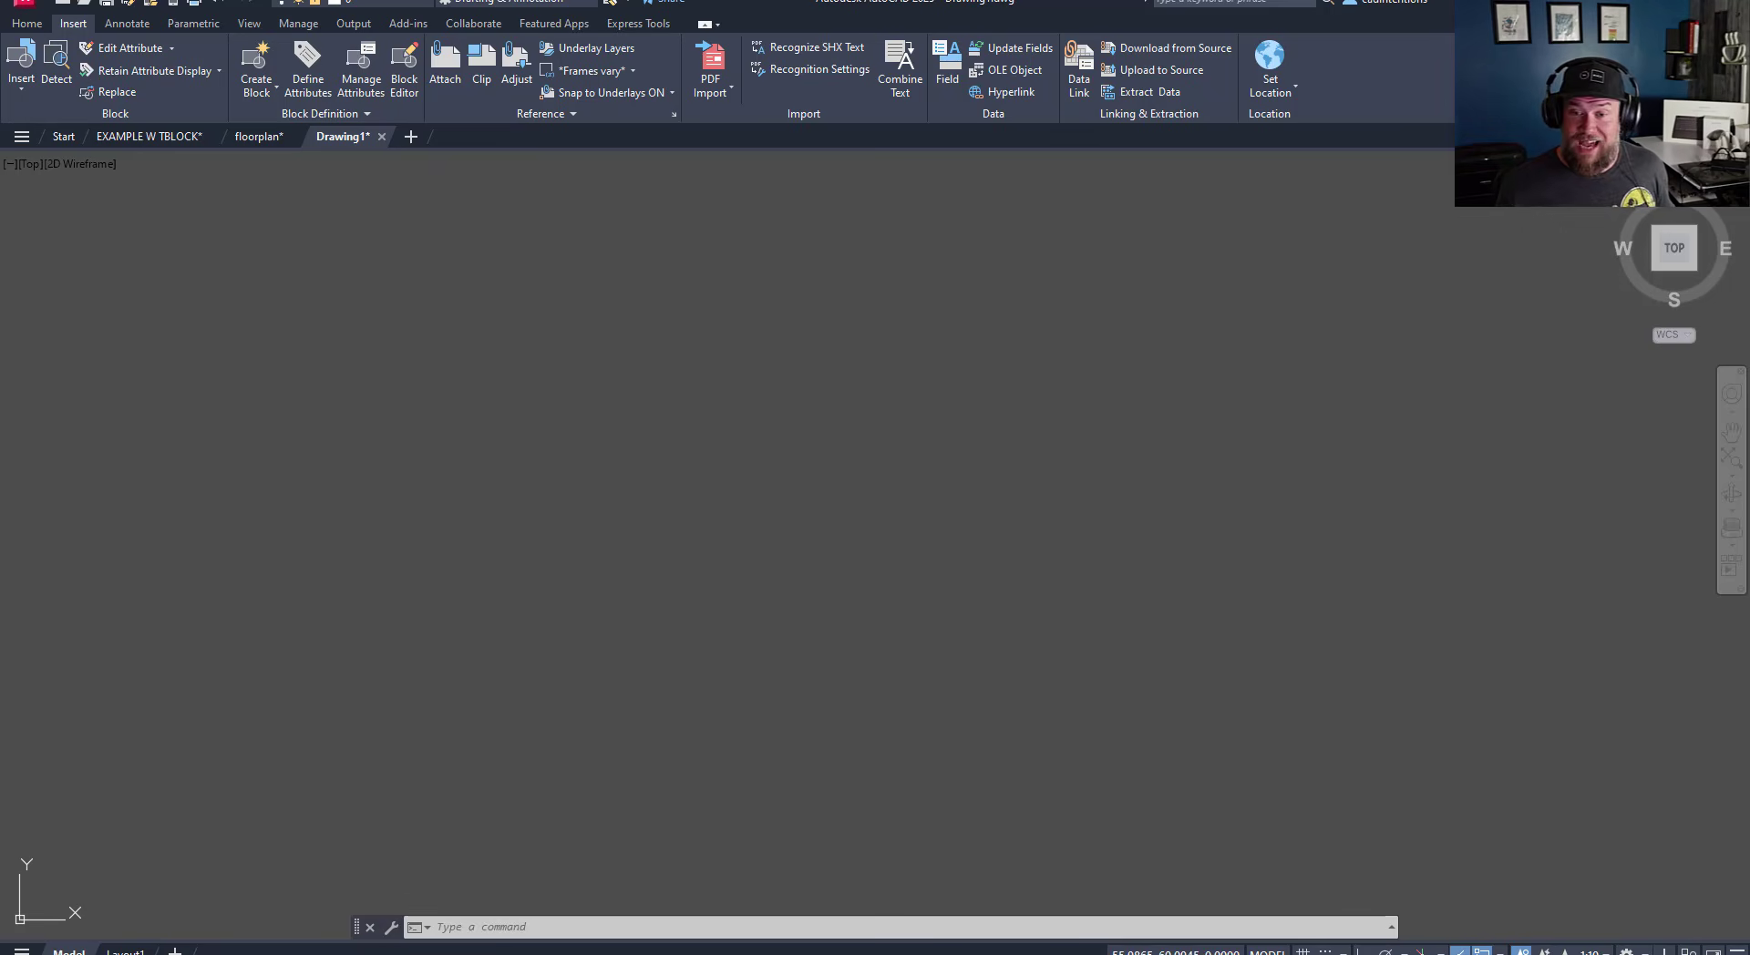
key(ctrl+v)
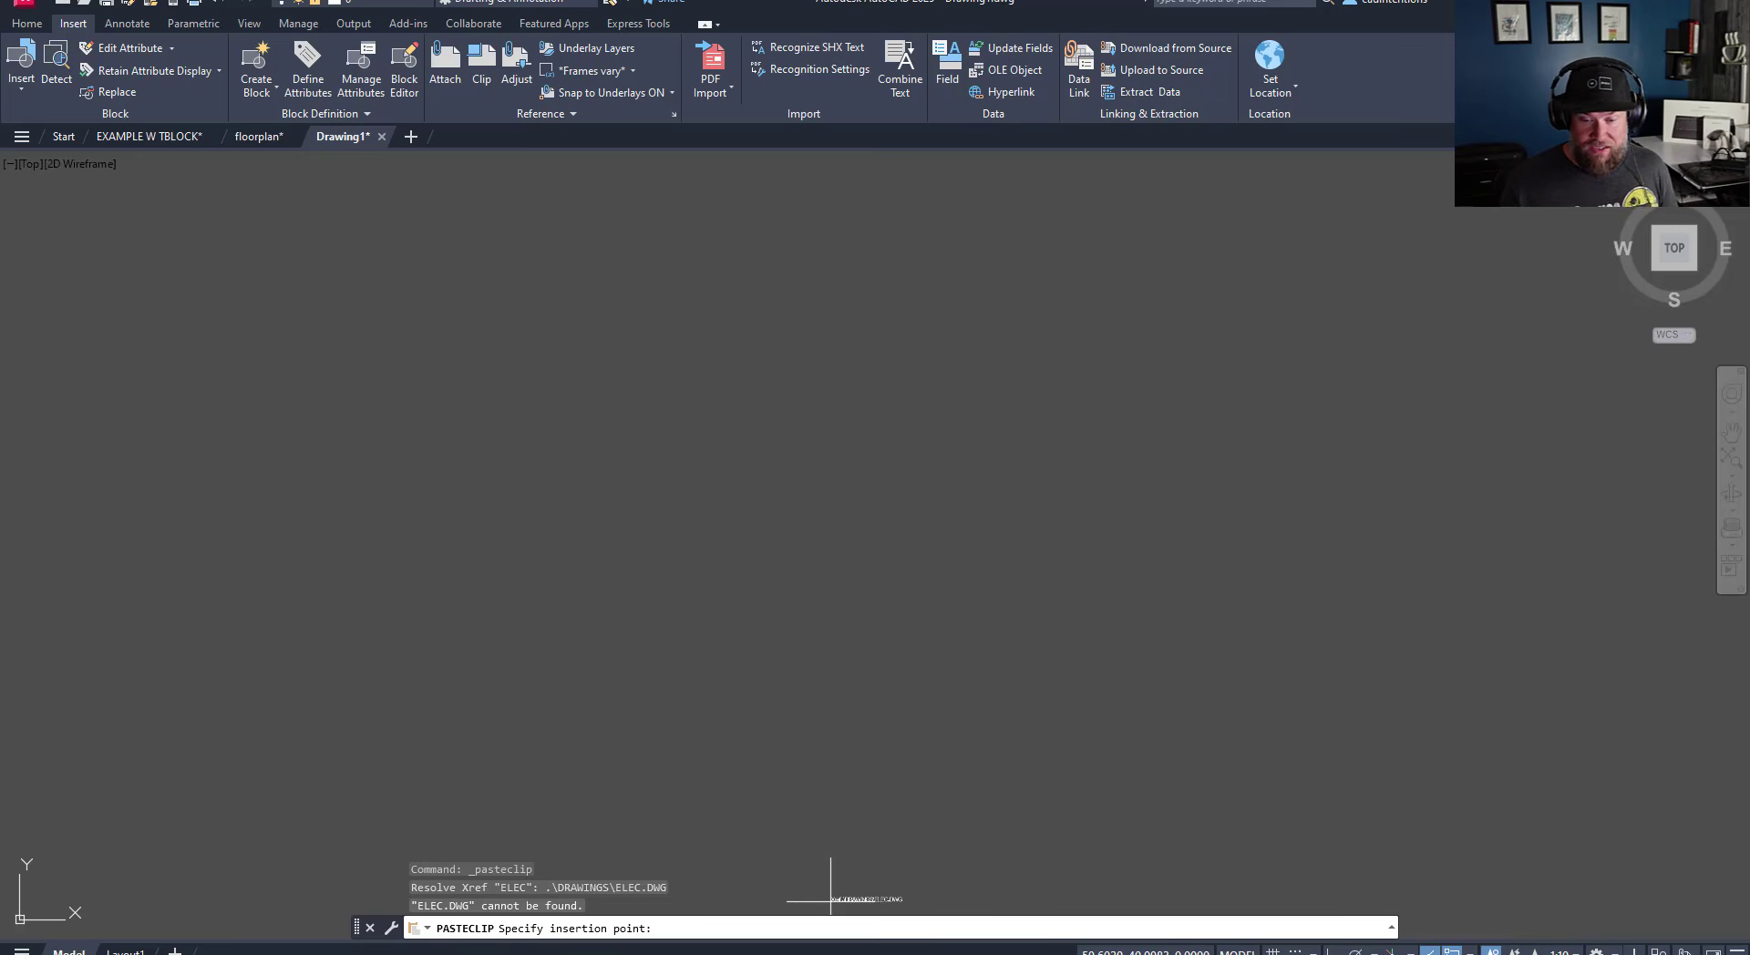
text(0,0)
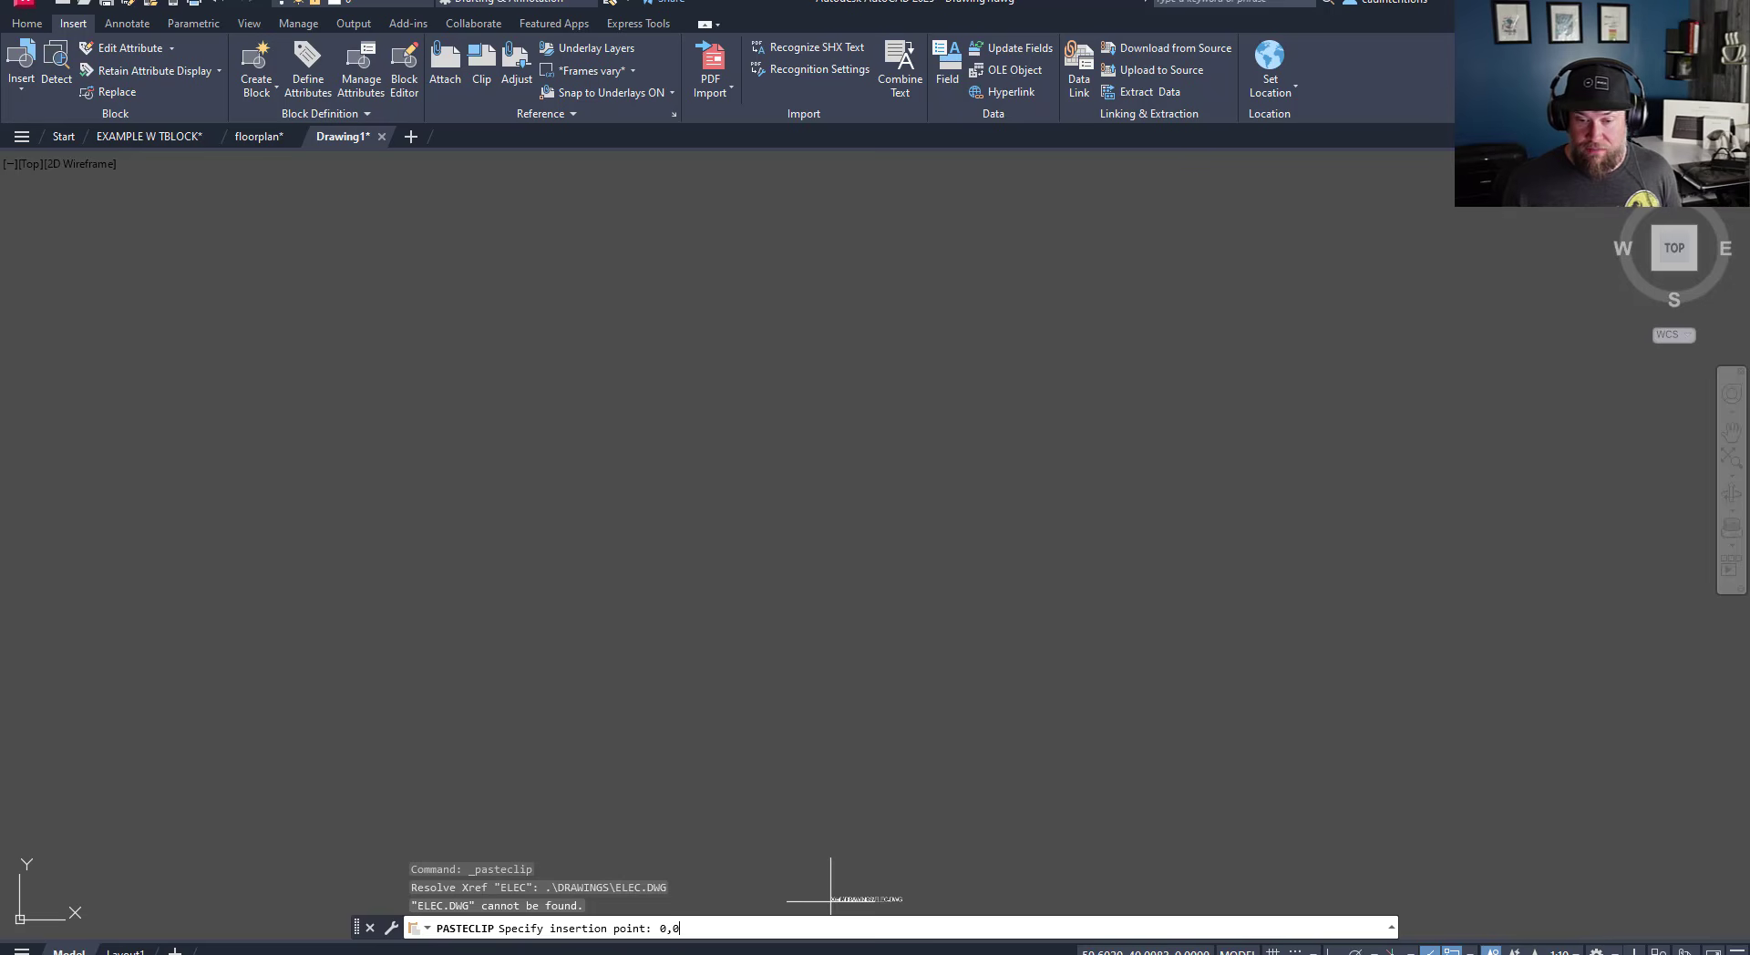
key(Return)
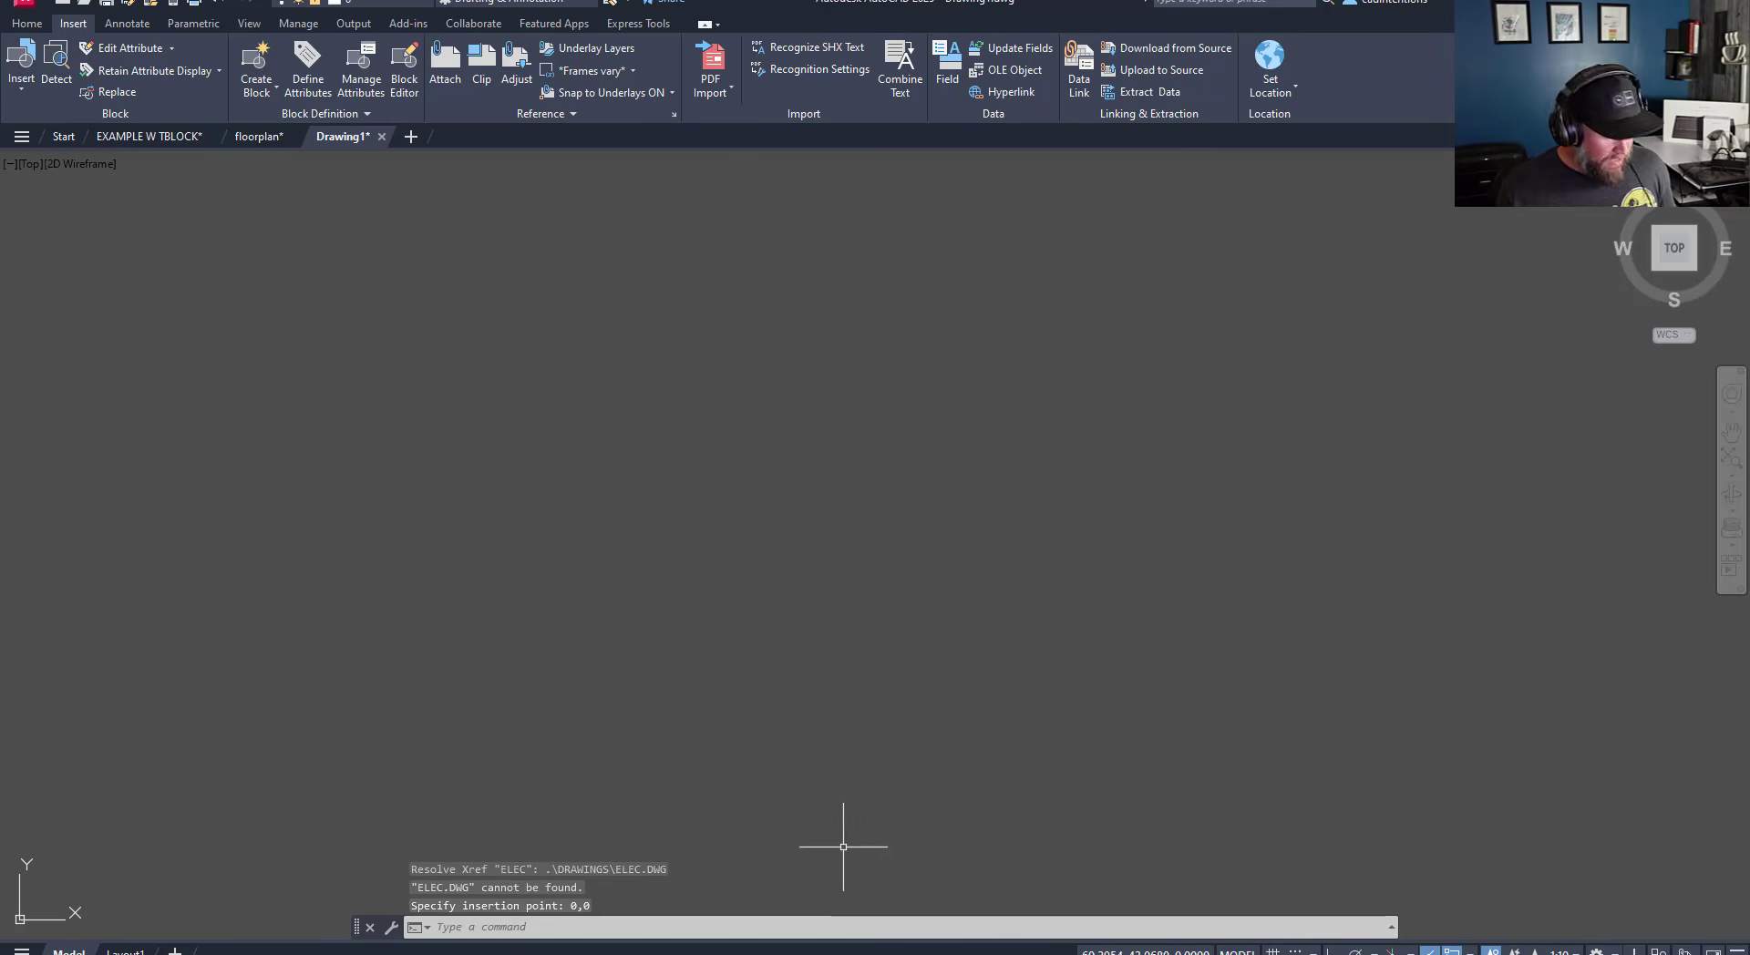
text(z)
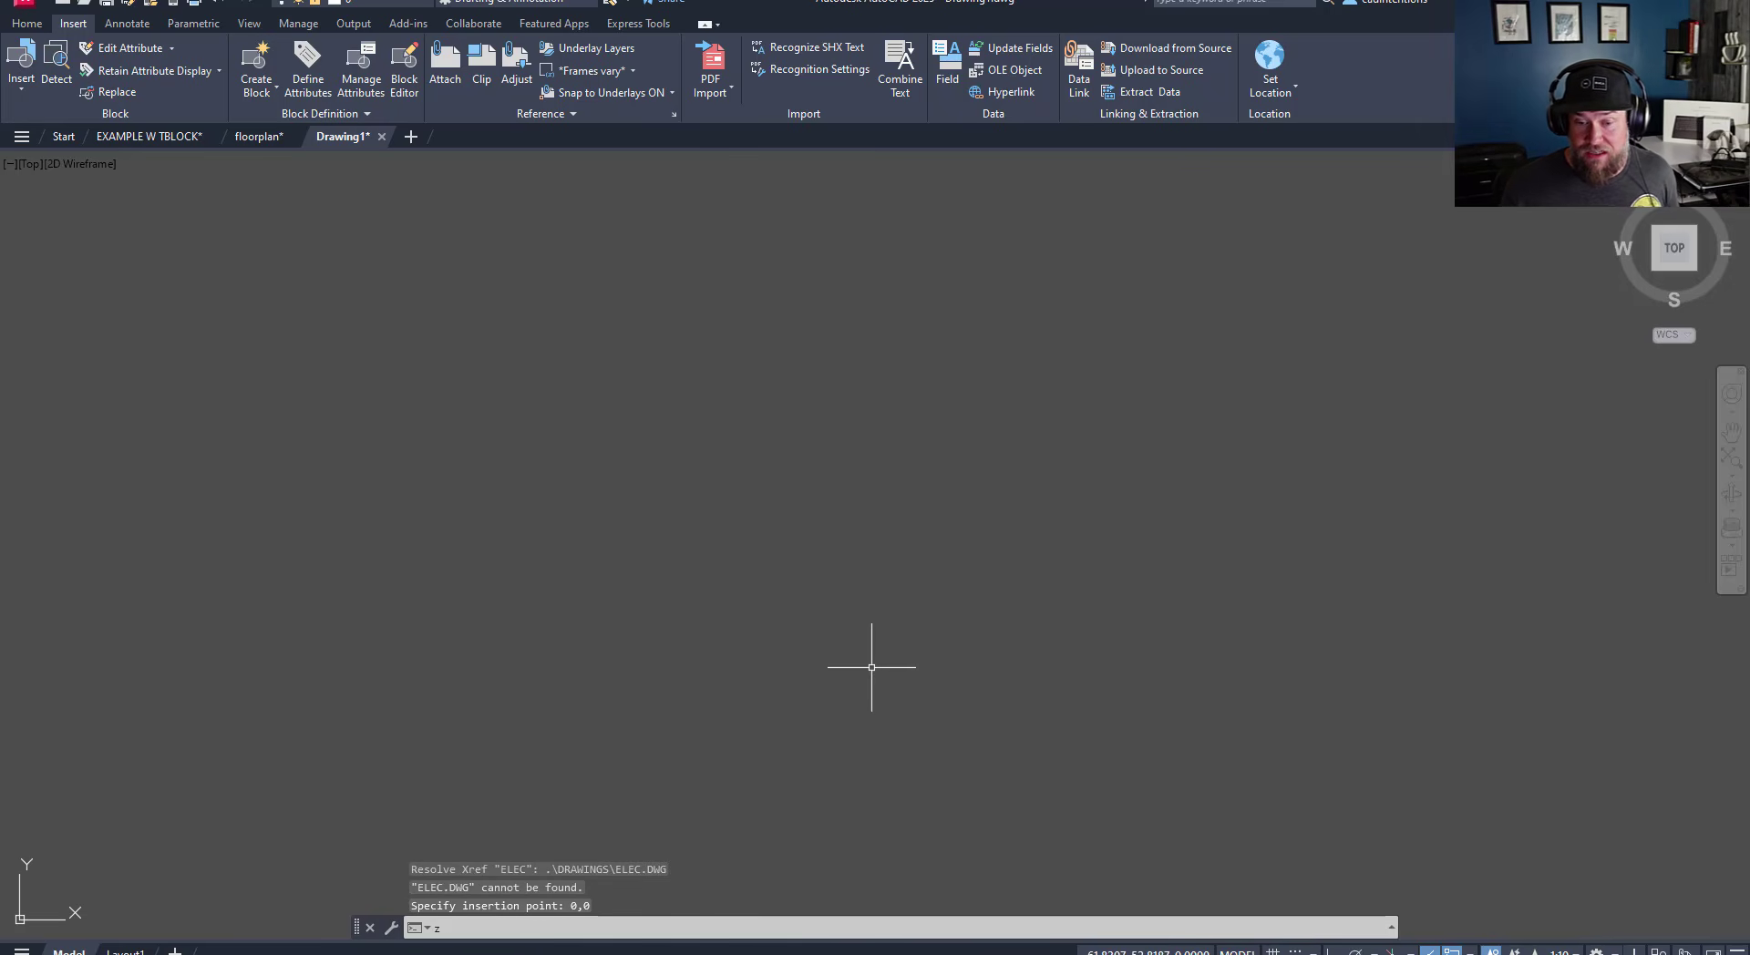
key(Return)
text(e)
key(Return)
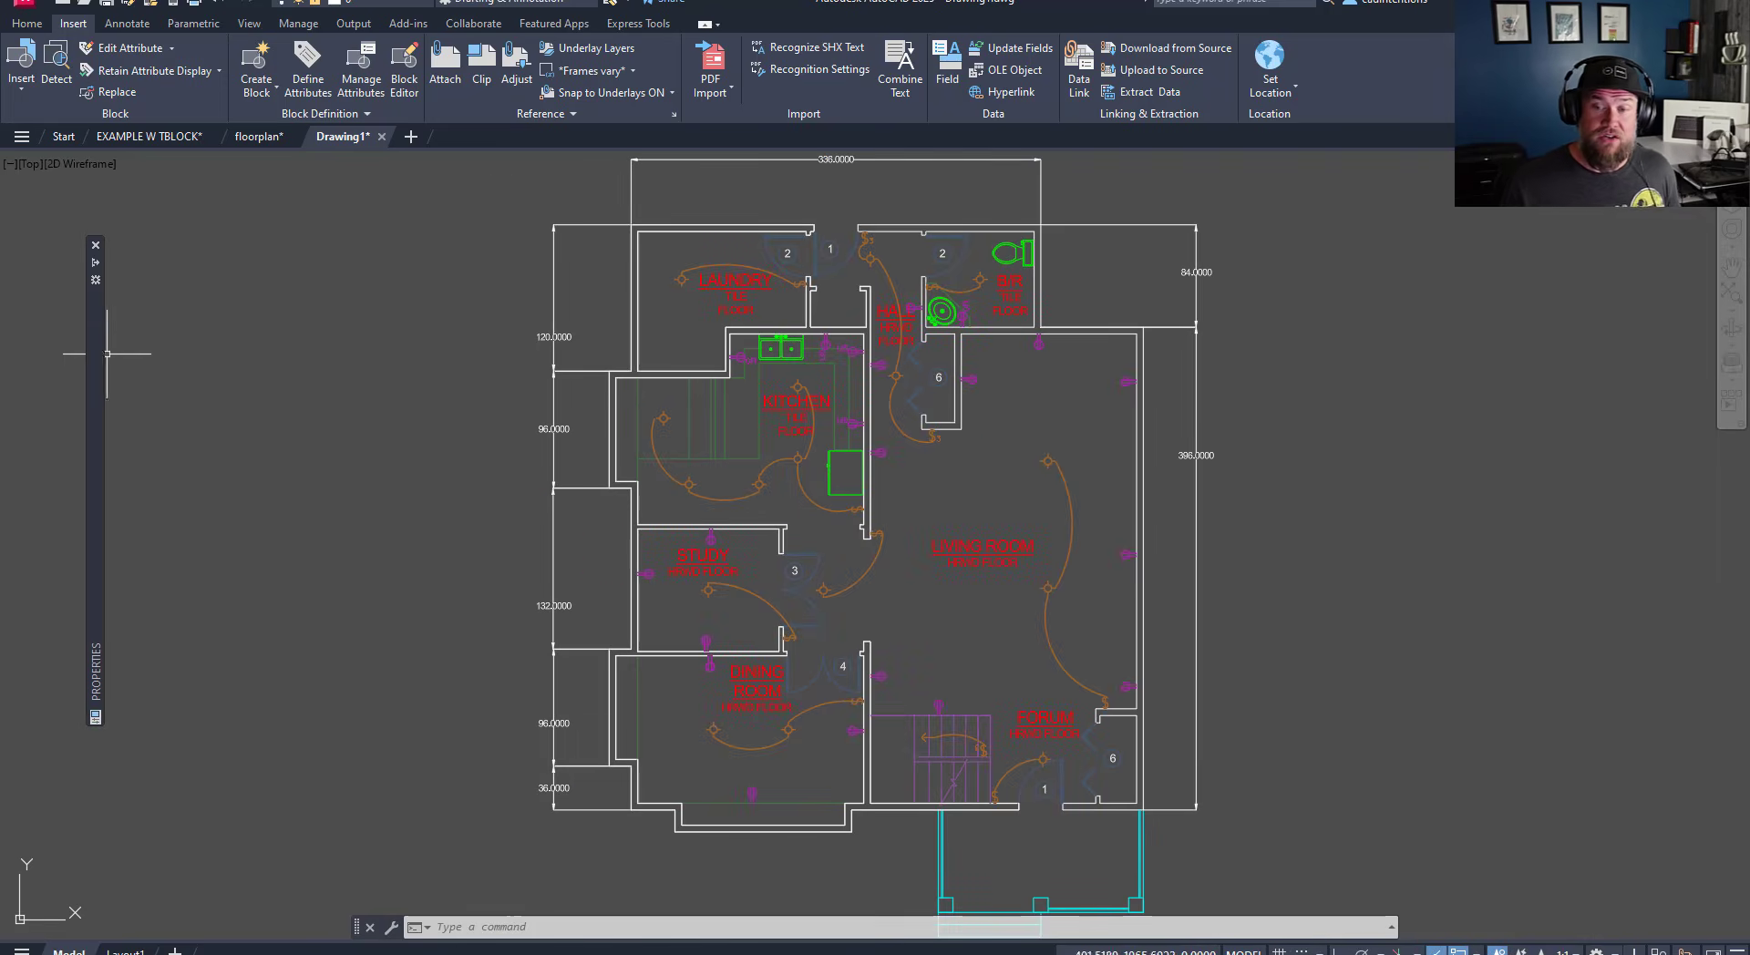
click(96, 247)
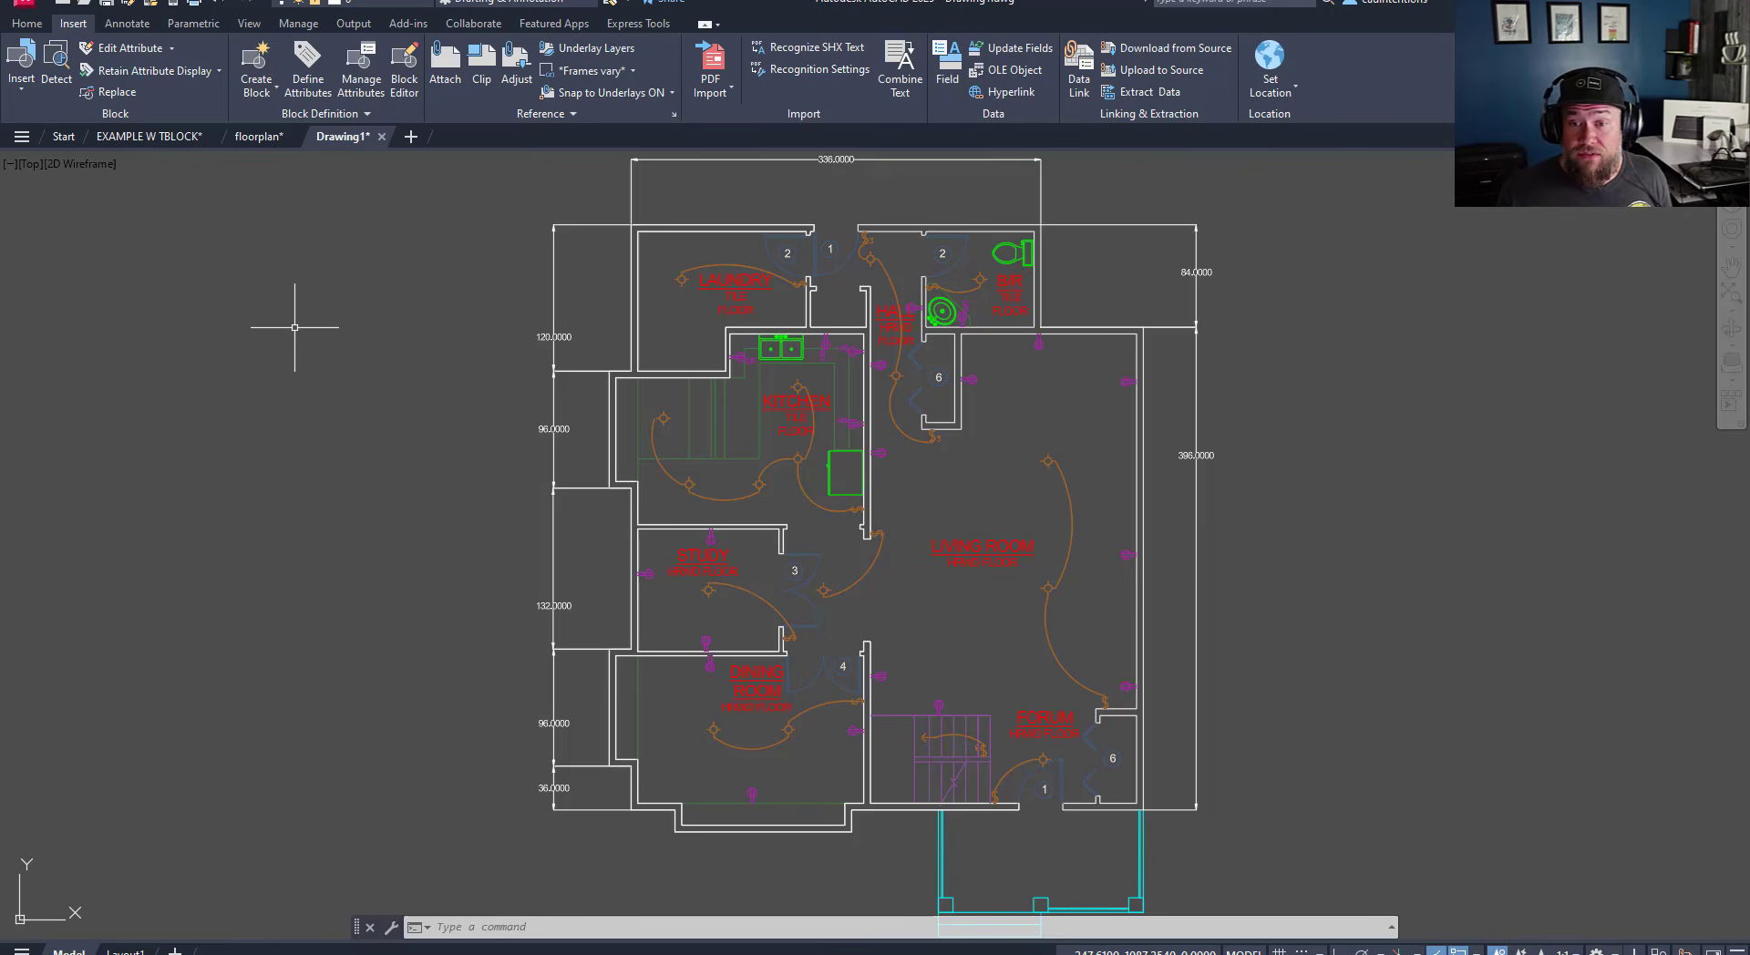
- Check the electrical external reference in the pasted floor plan by selecting it, leaving nothing selected
click(1063, 494)
click(1010, 466)
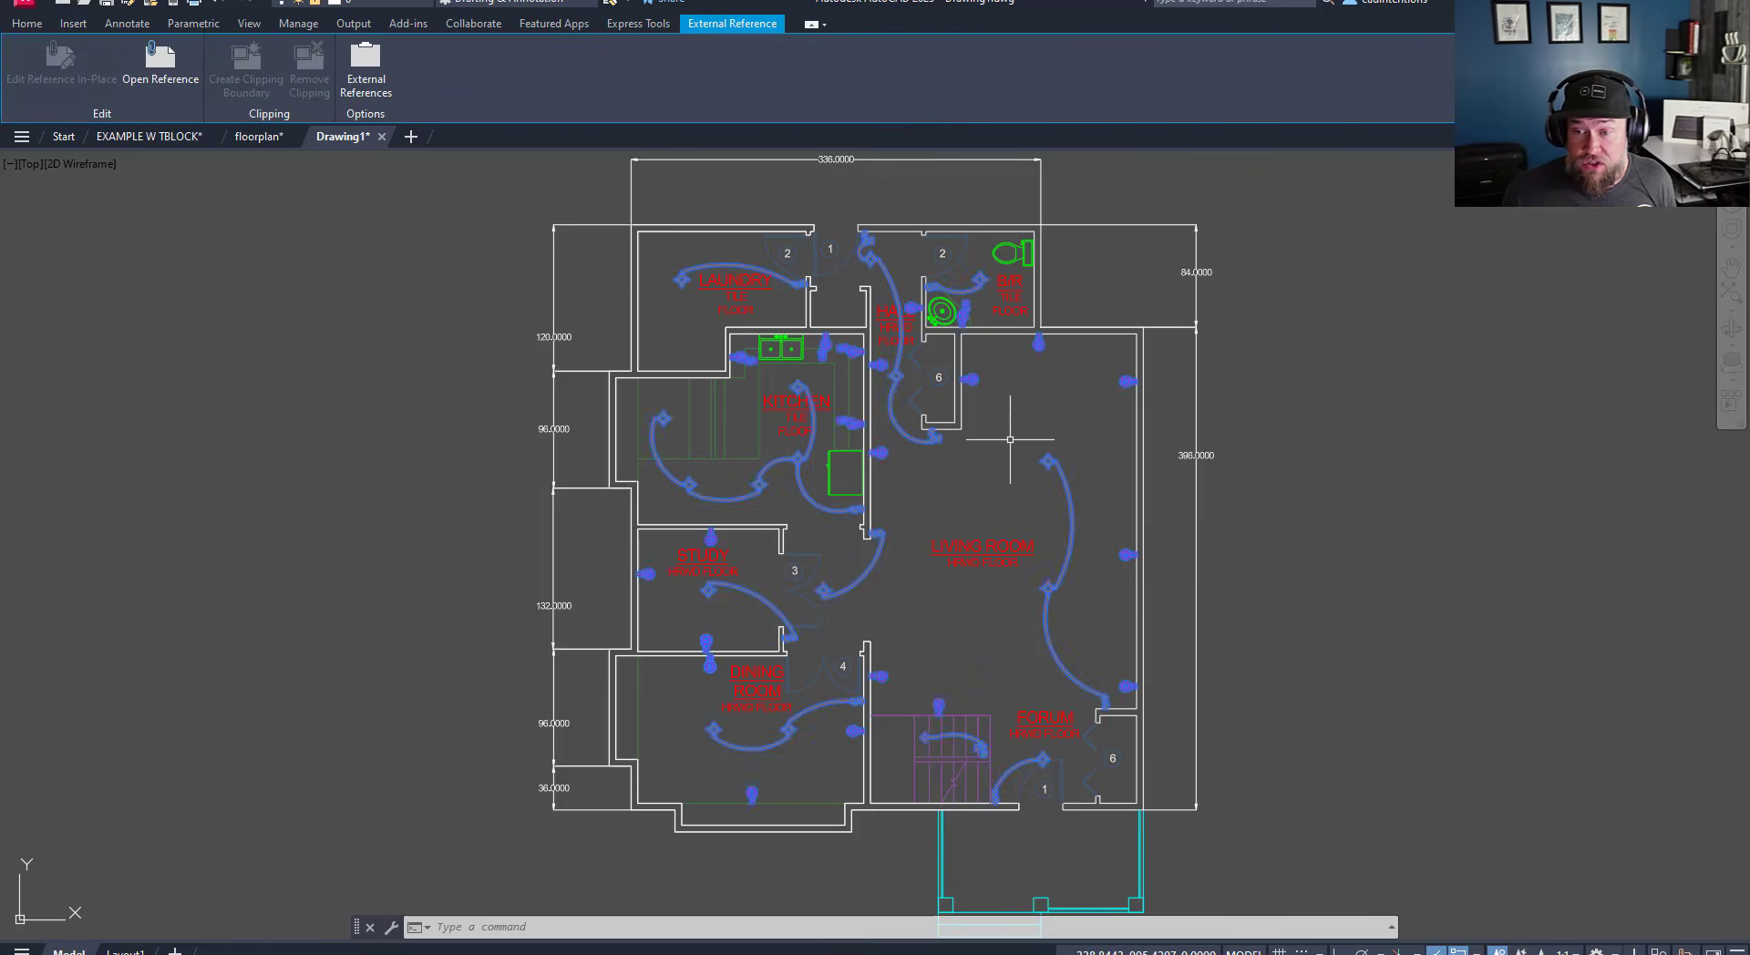
key(Escape)
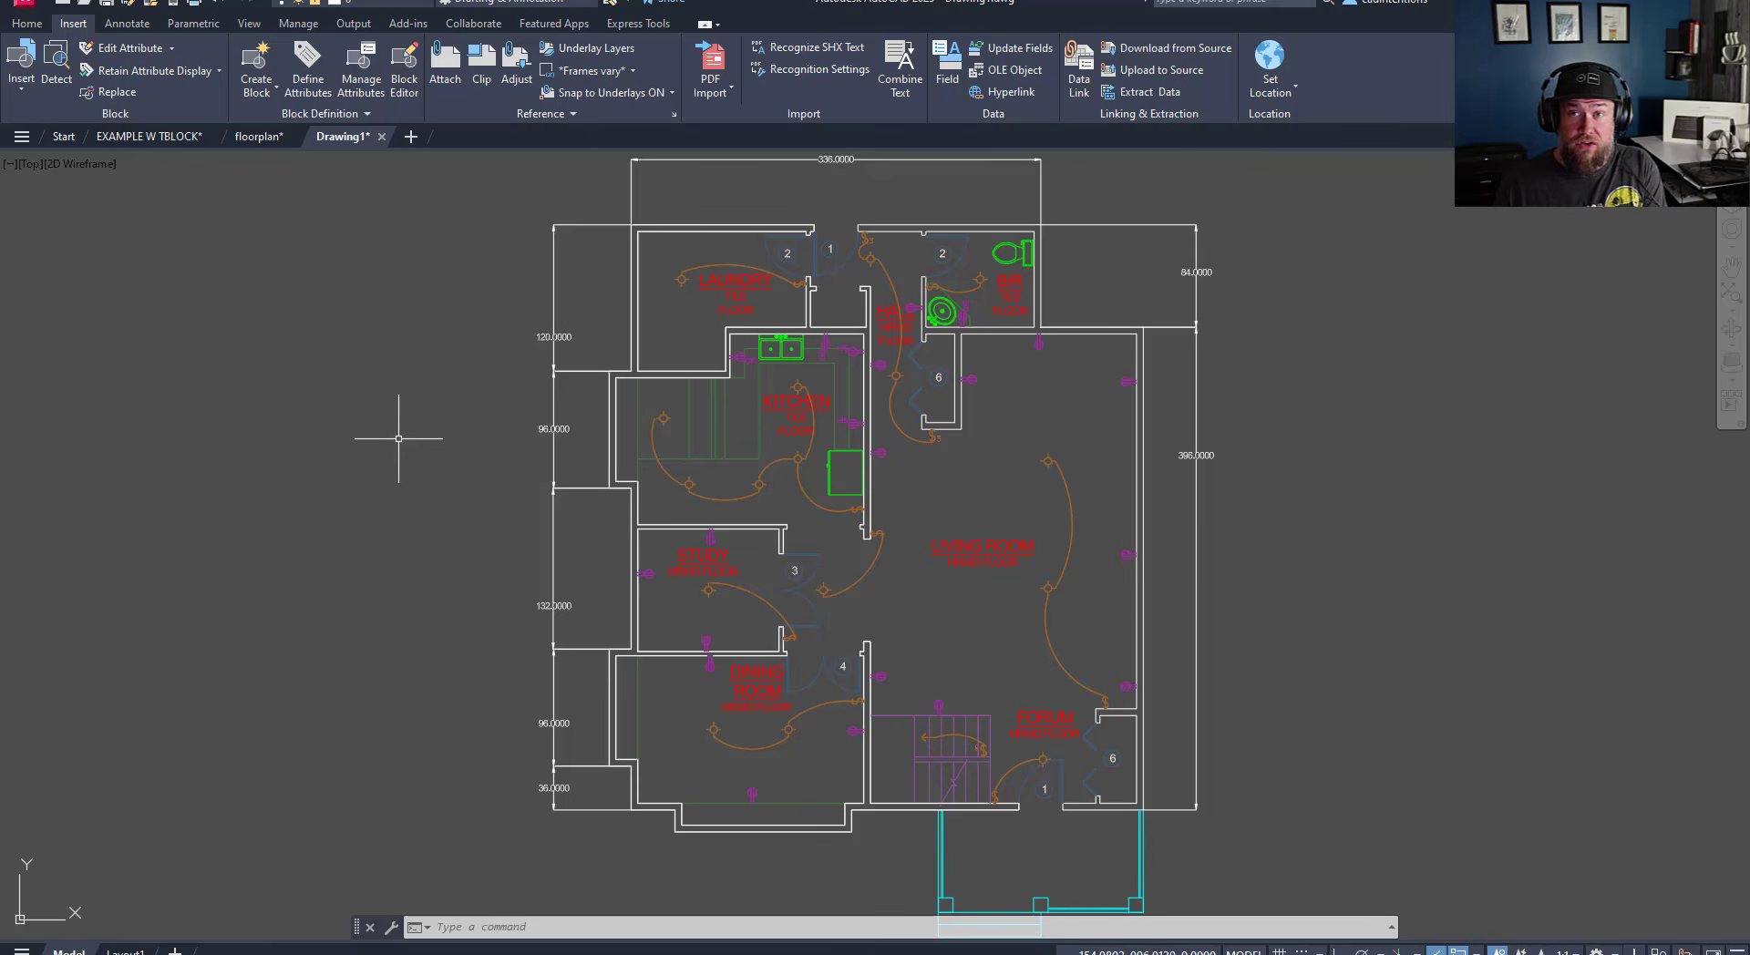
key(Escape)
key(Escape)
key(Escape)
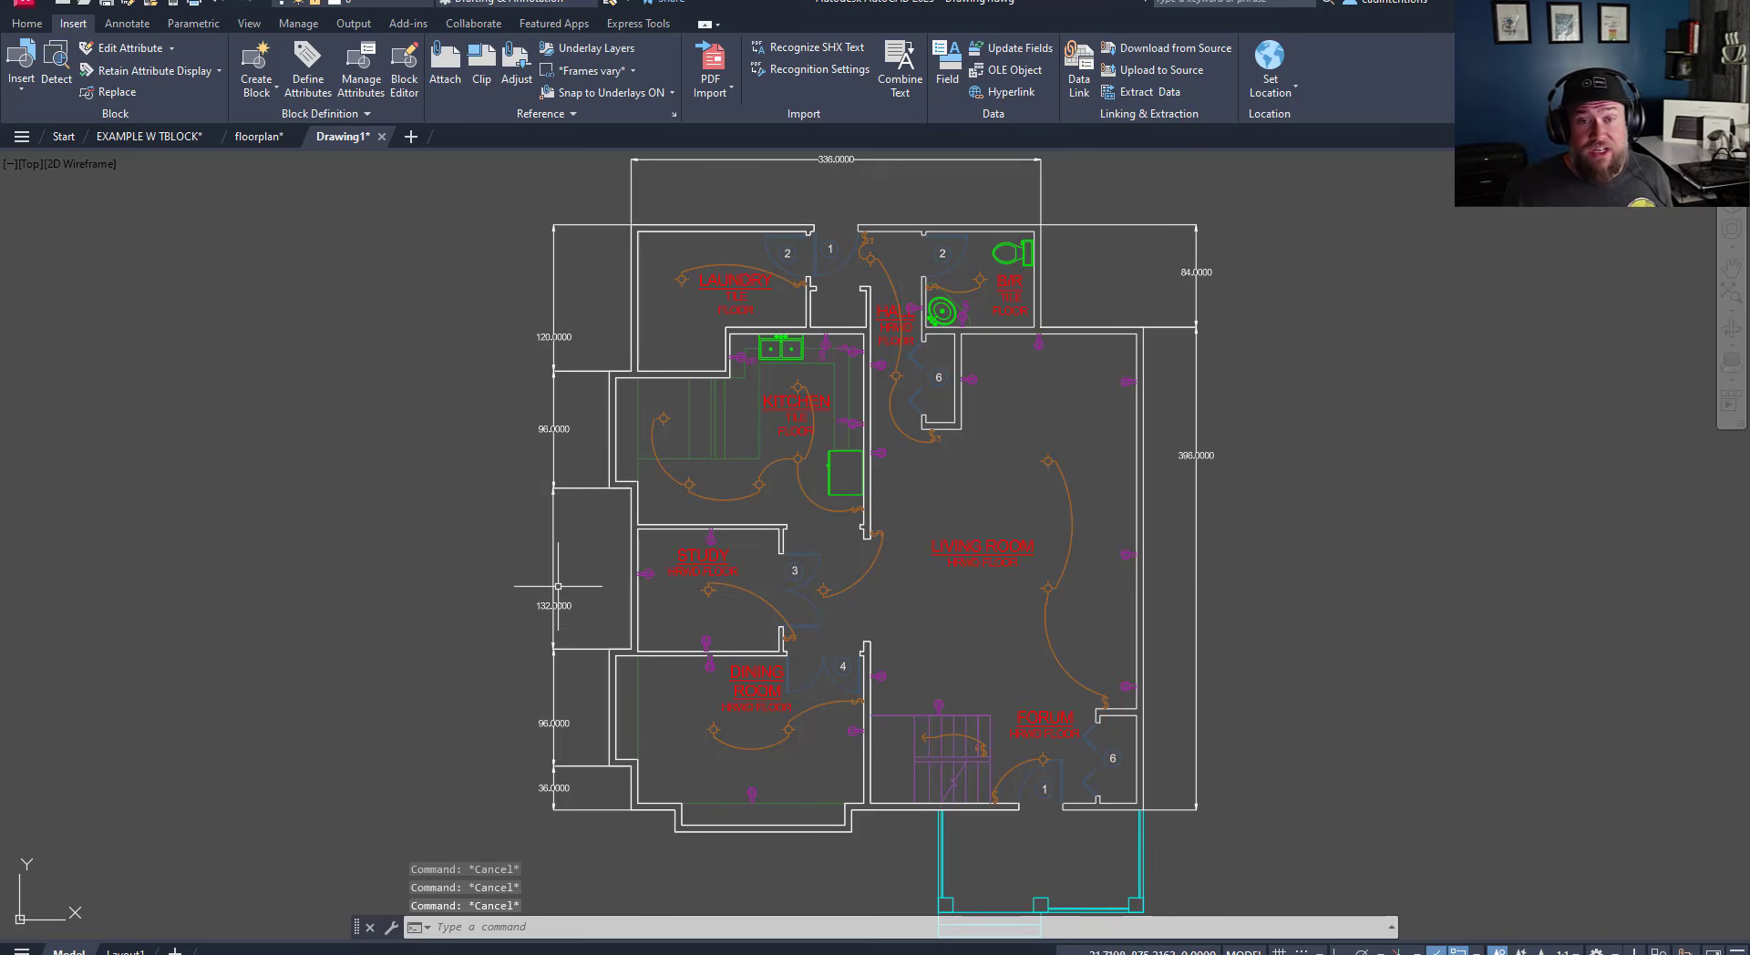
- Return to the floorplan drawing and bring up the drawing, modify and layer tools
mouse_move(257, 138)
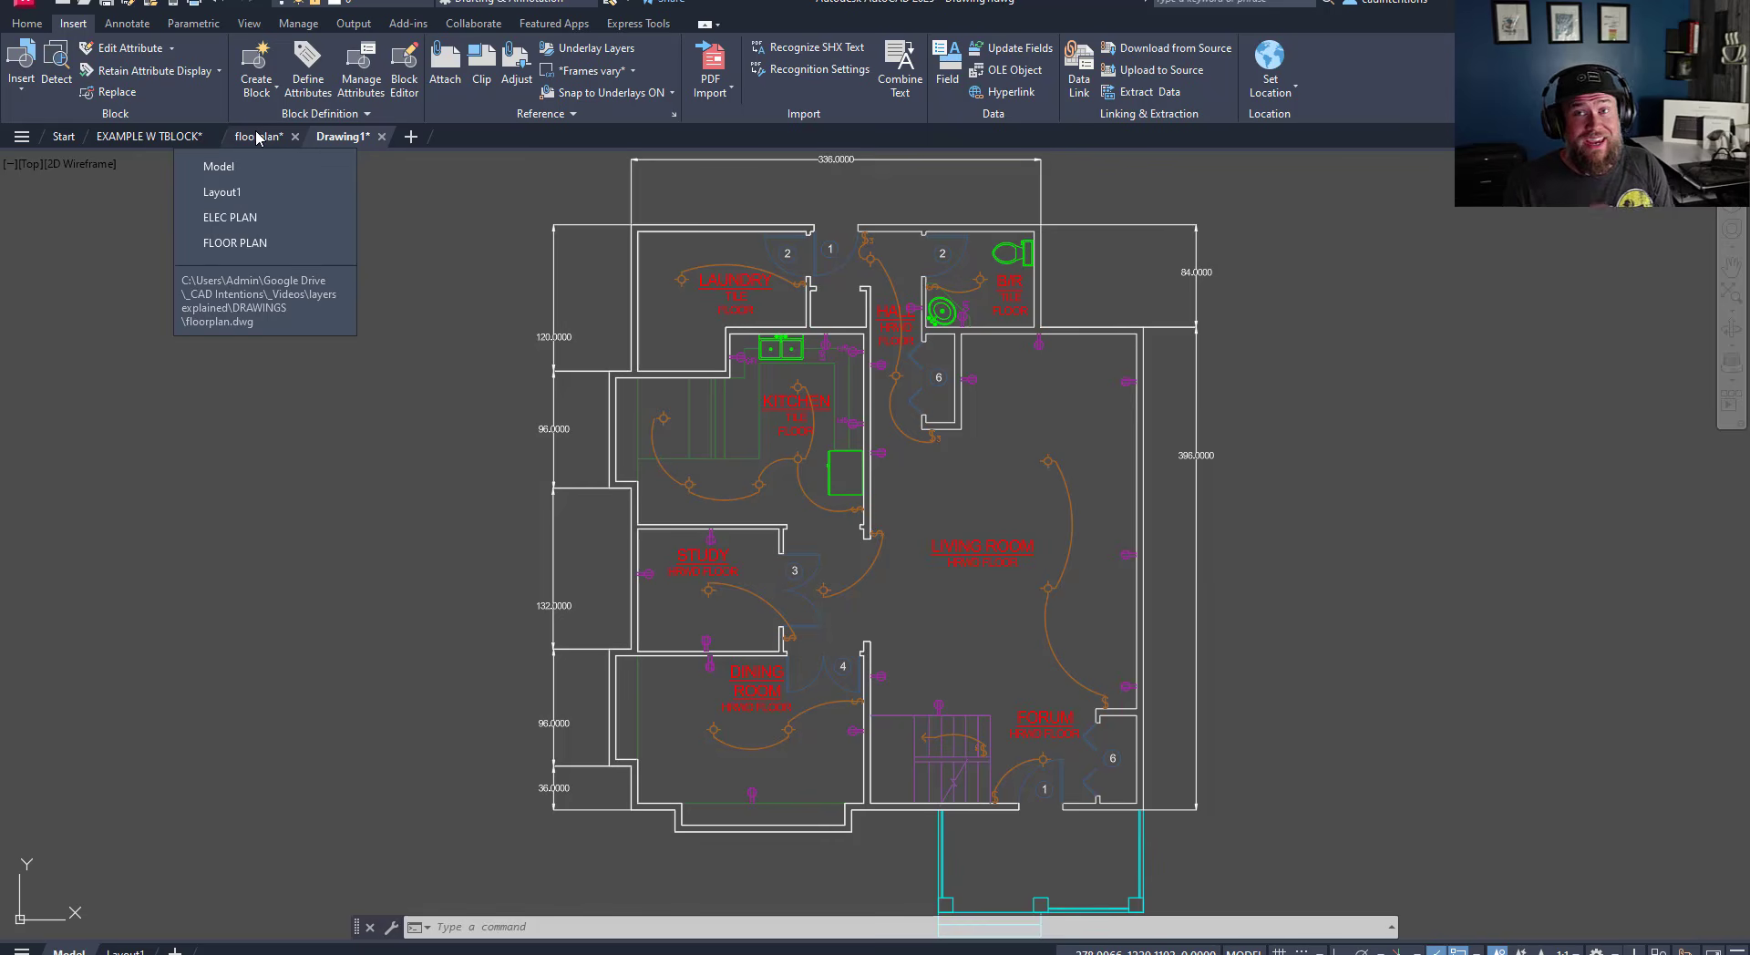
click(257, 137)
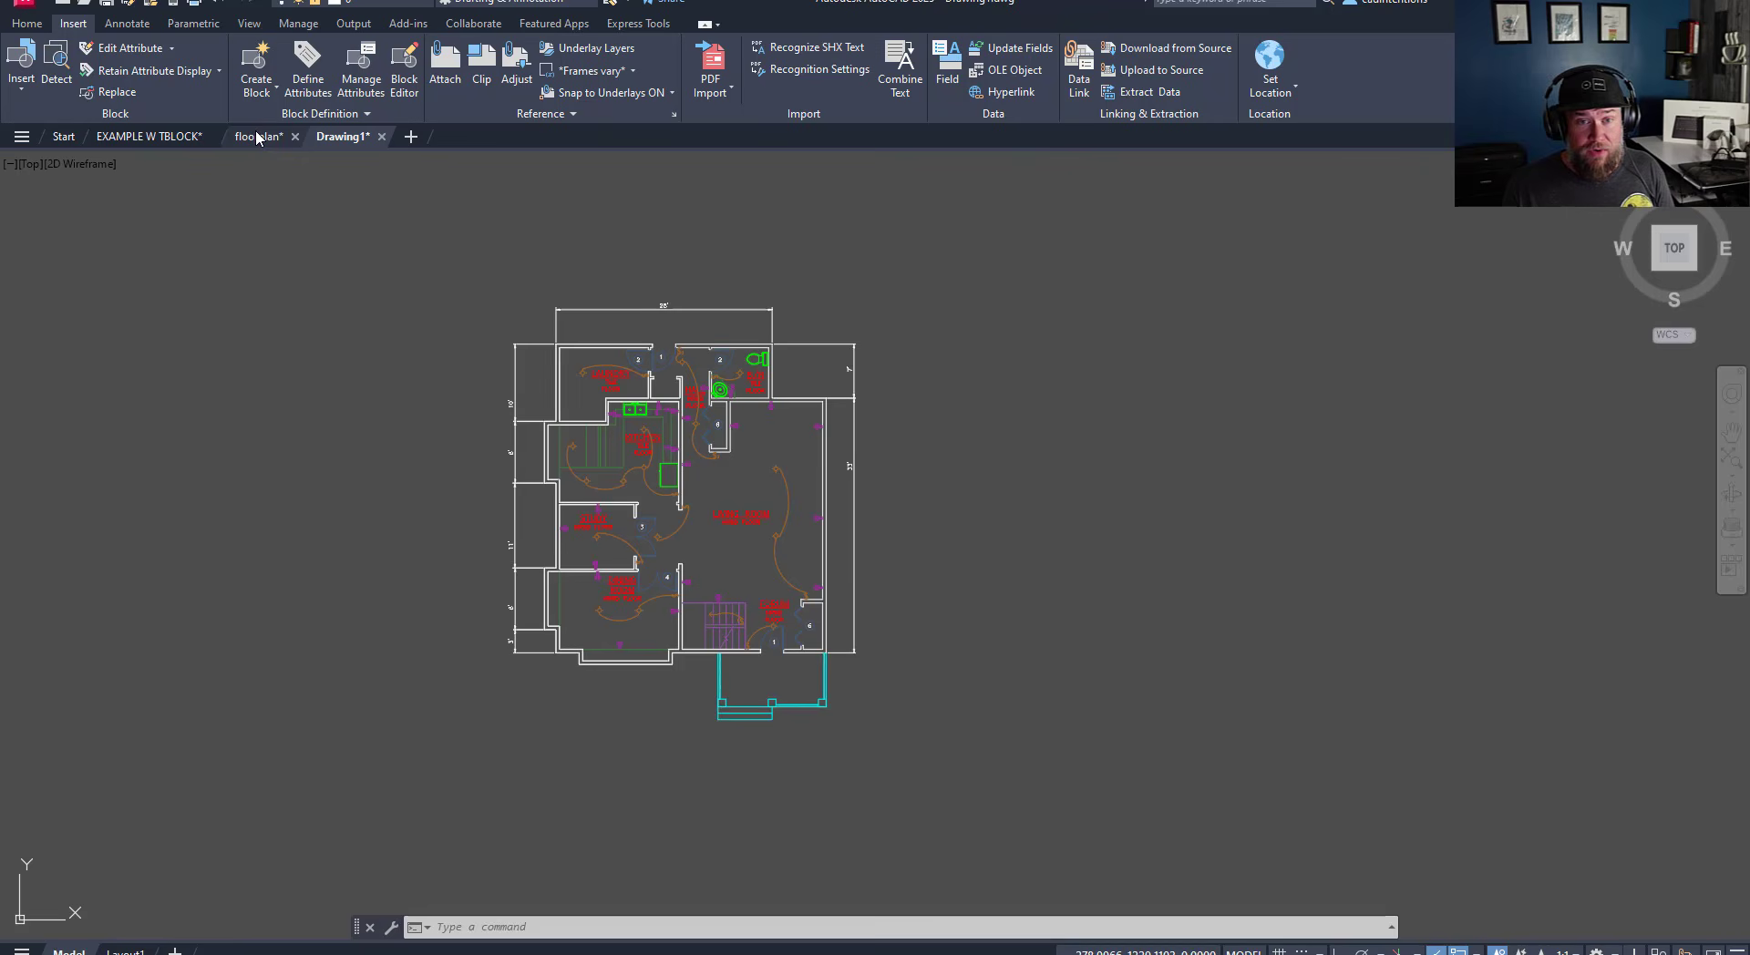
key(Escape)
key(Escape)
key(Escape)
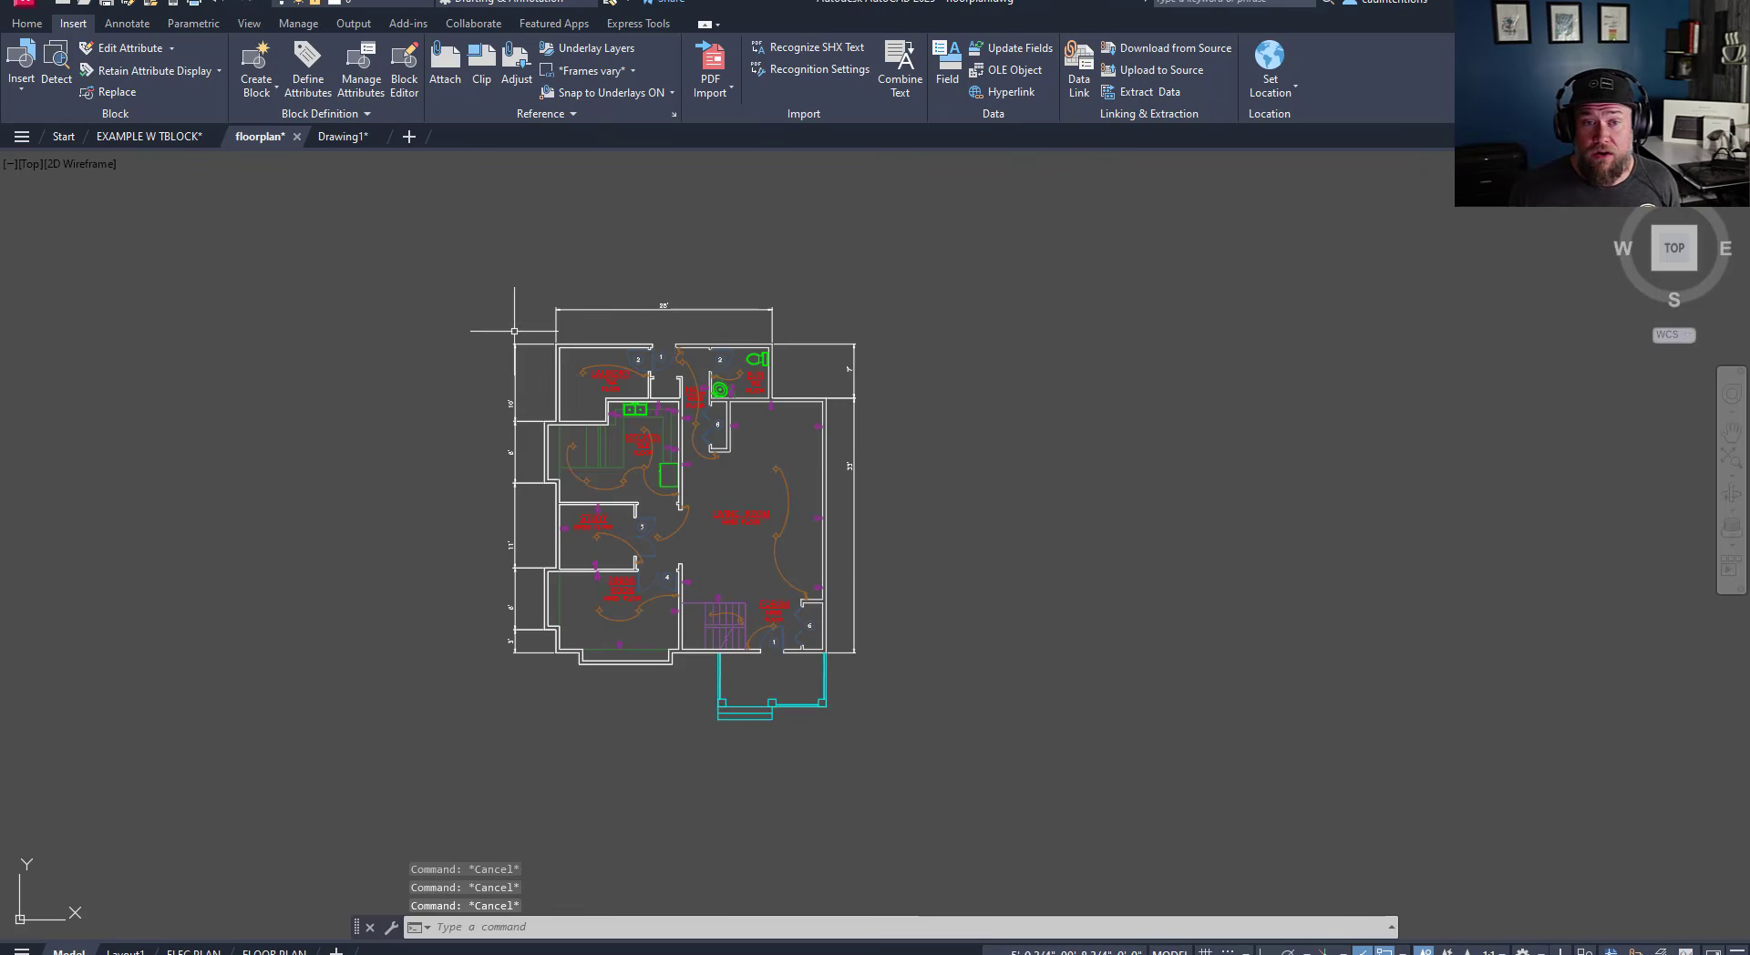
click(28, 23)
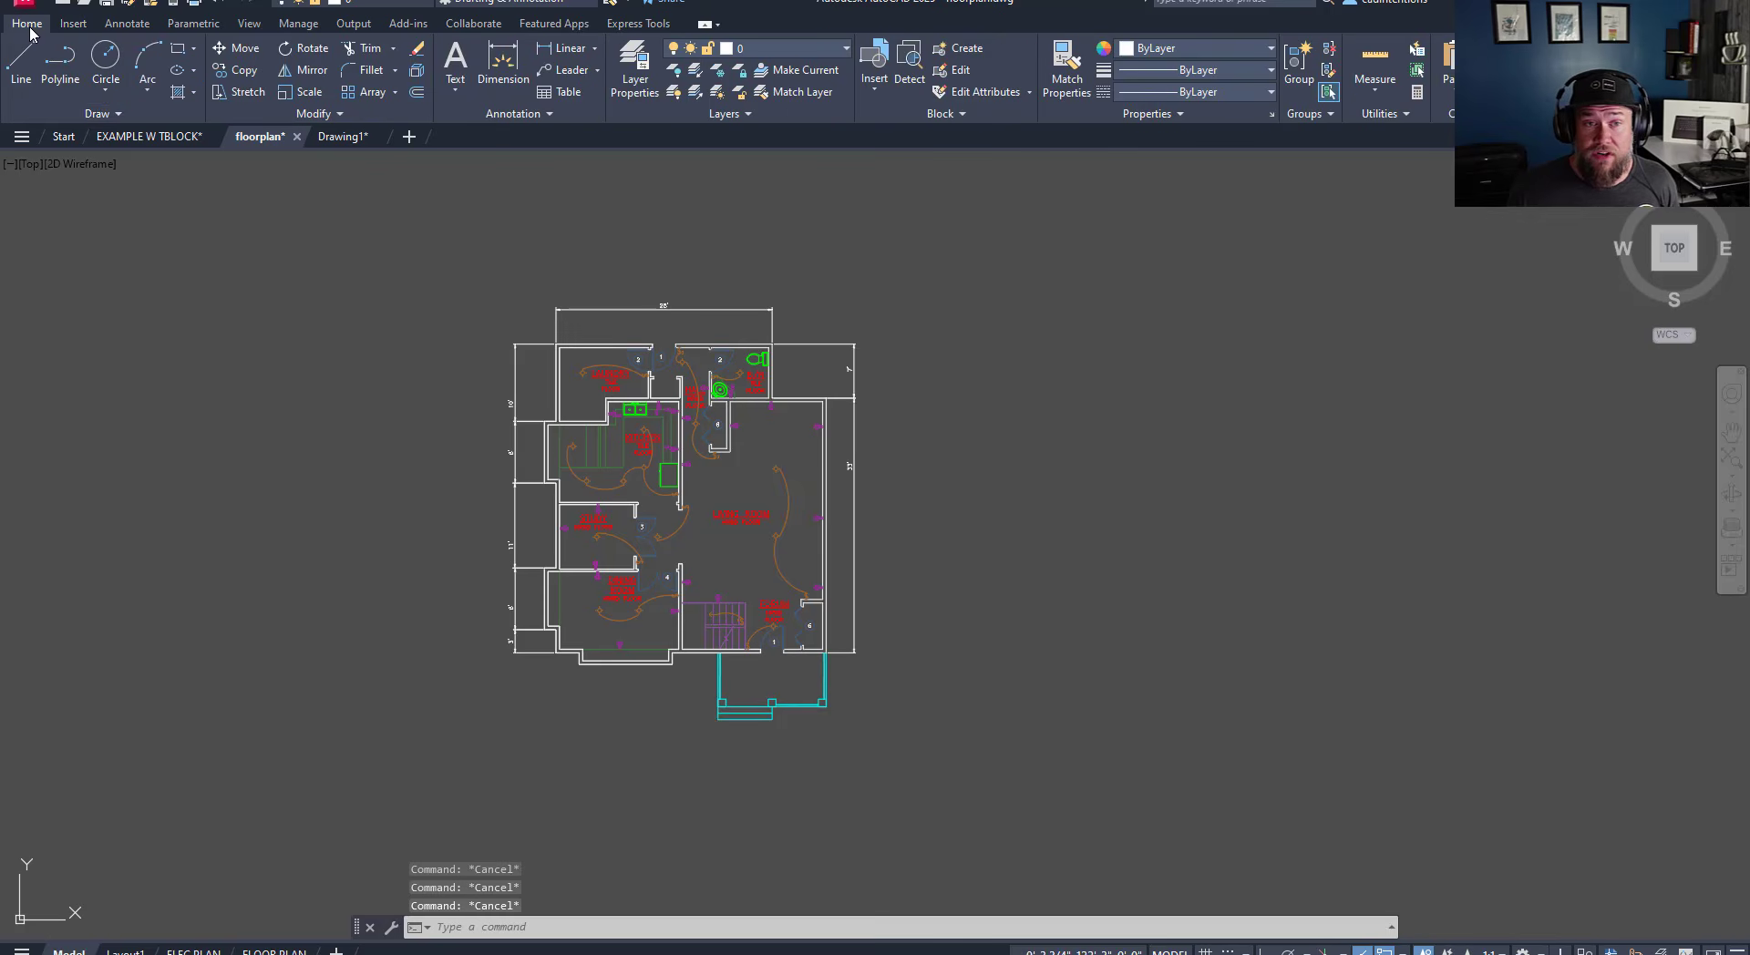
click(657, 234)
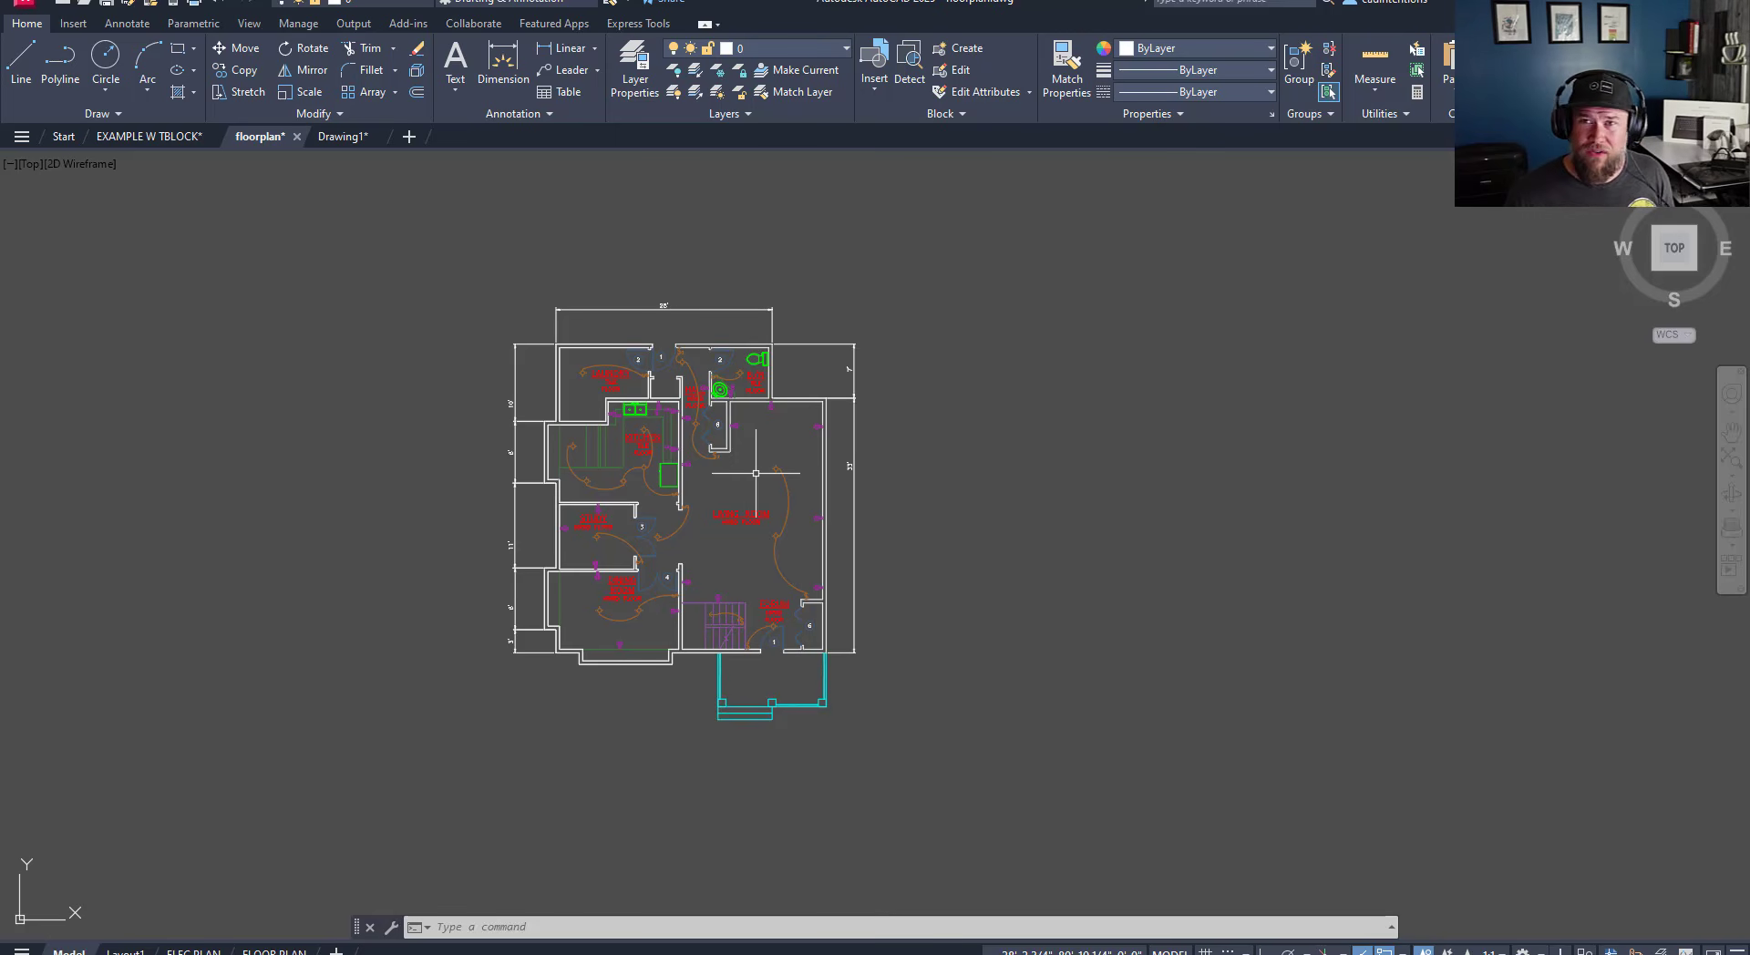
key(Escape)
key(Escape)
key(Escape)
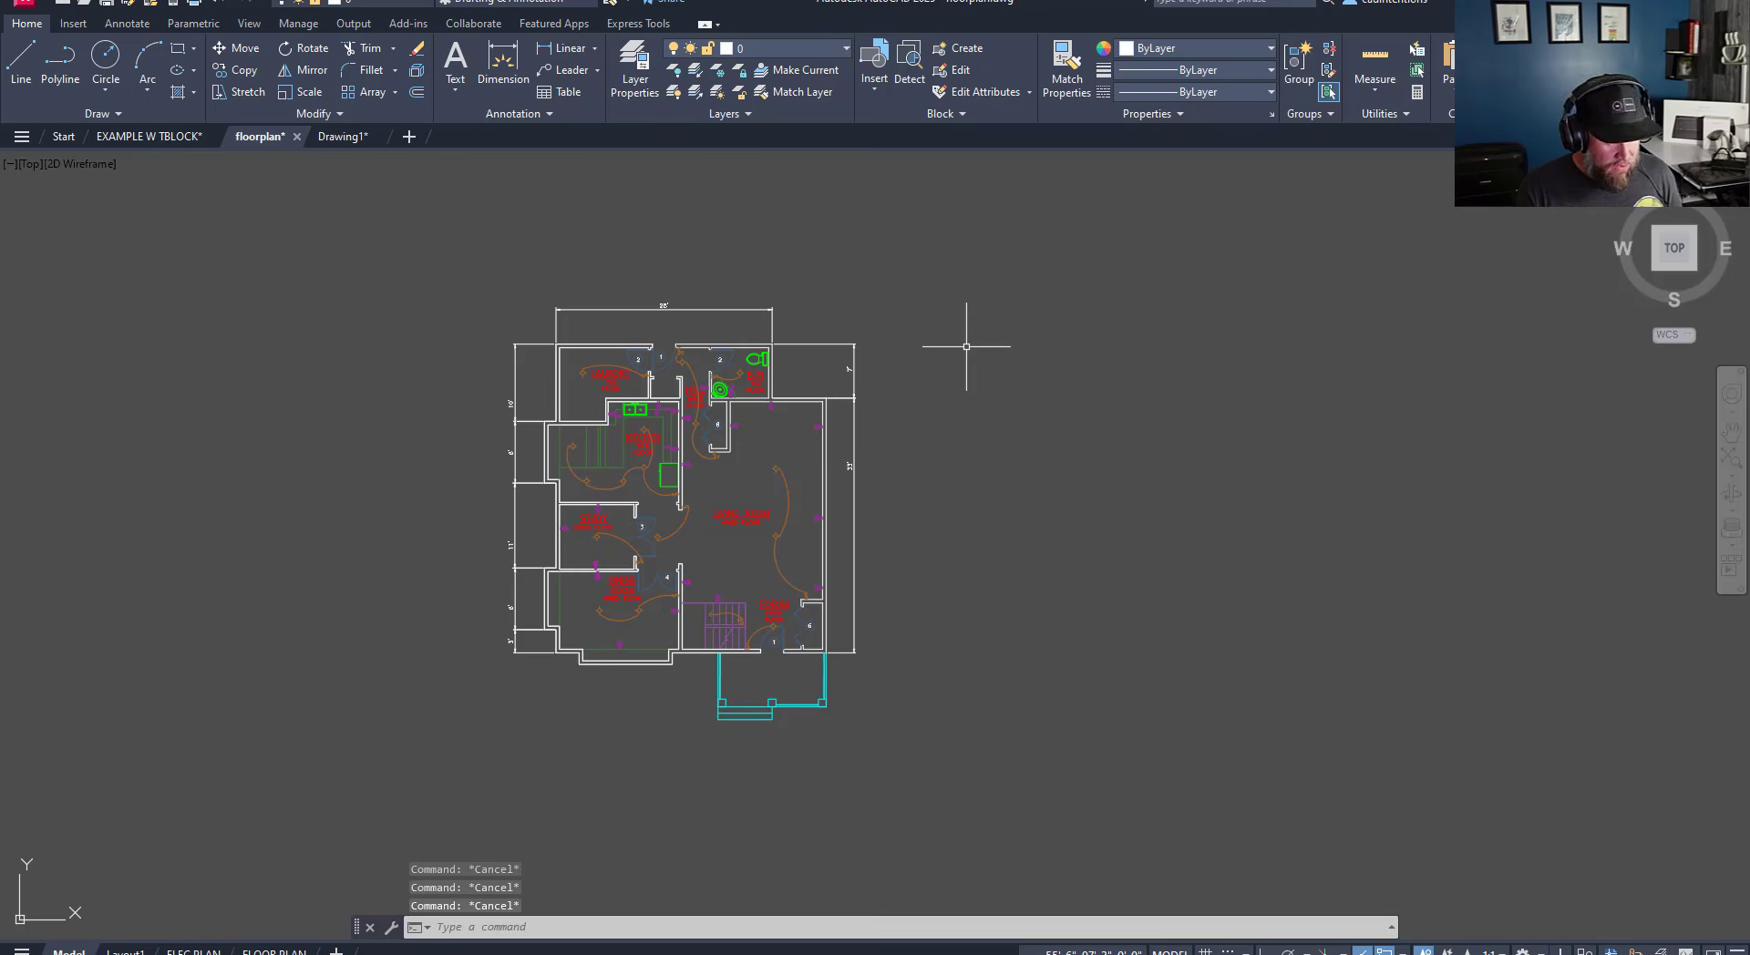
- Open the Layer Translator with LAYTRANS and move its dialog off the main part of the floor plan
text(lay)
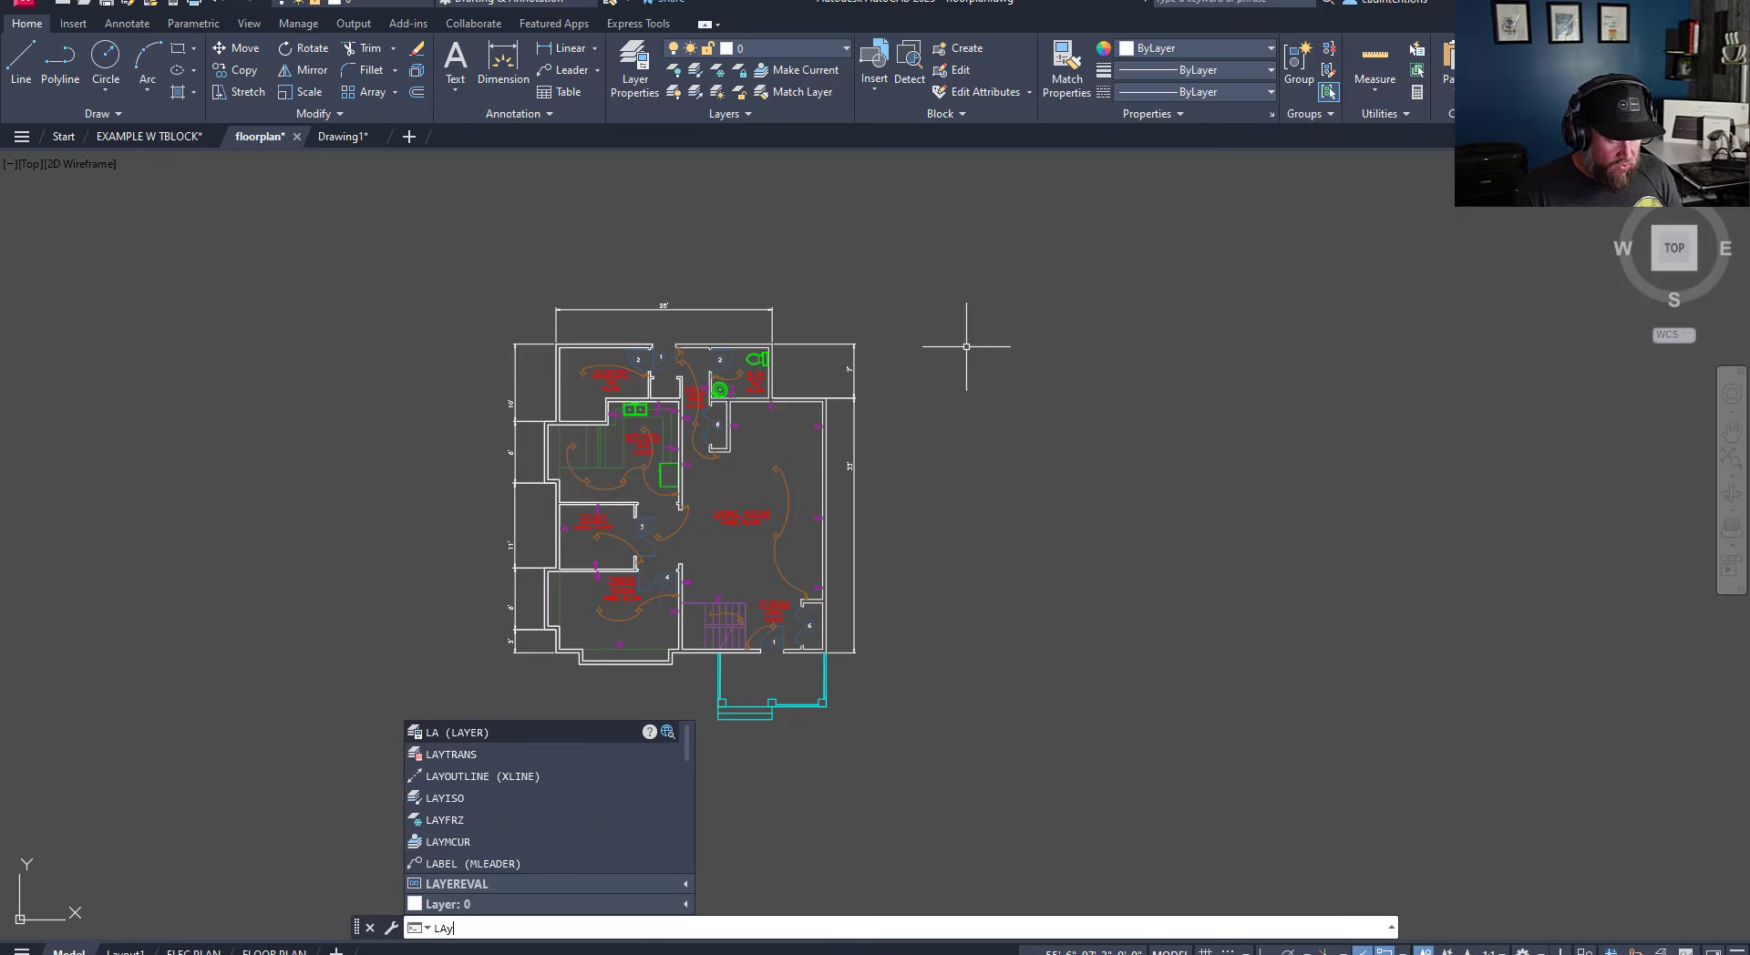
text(tr)
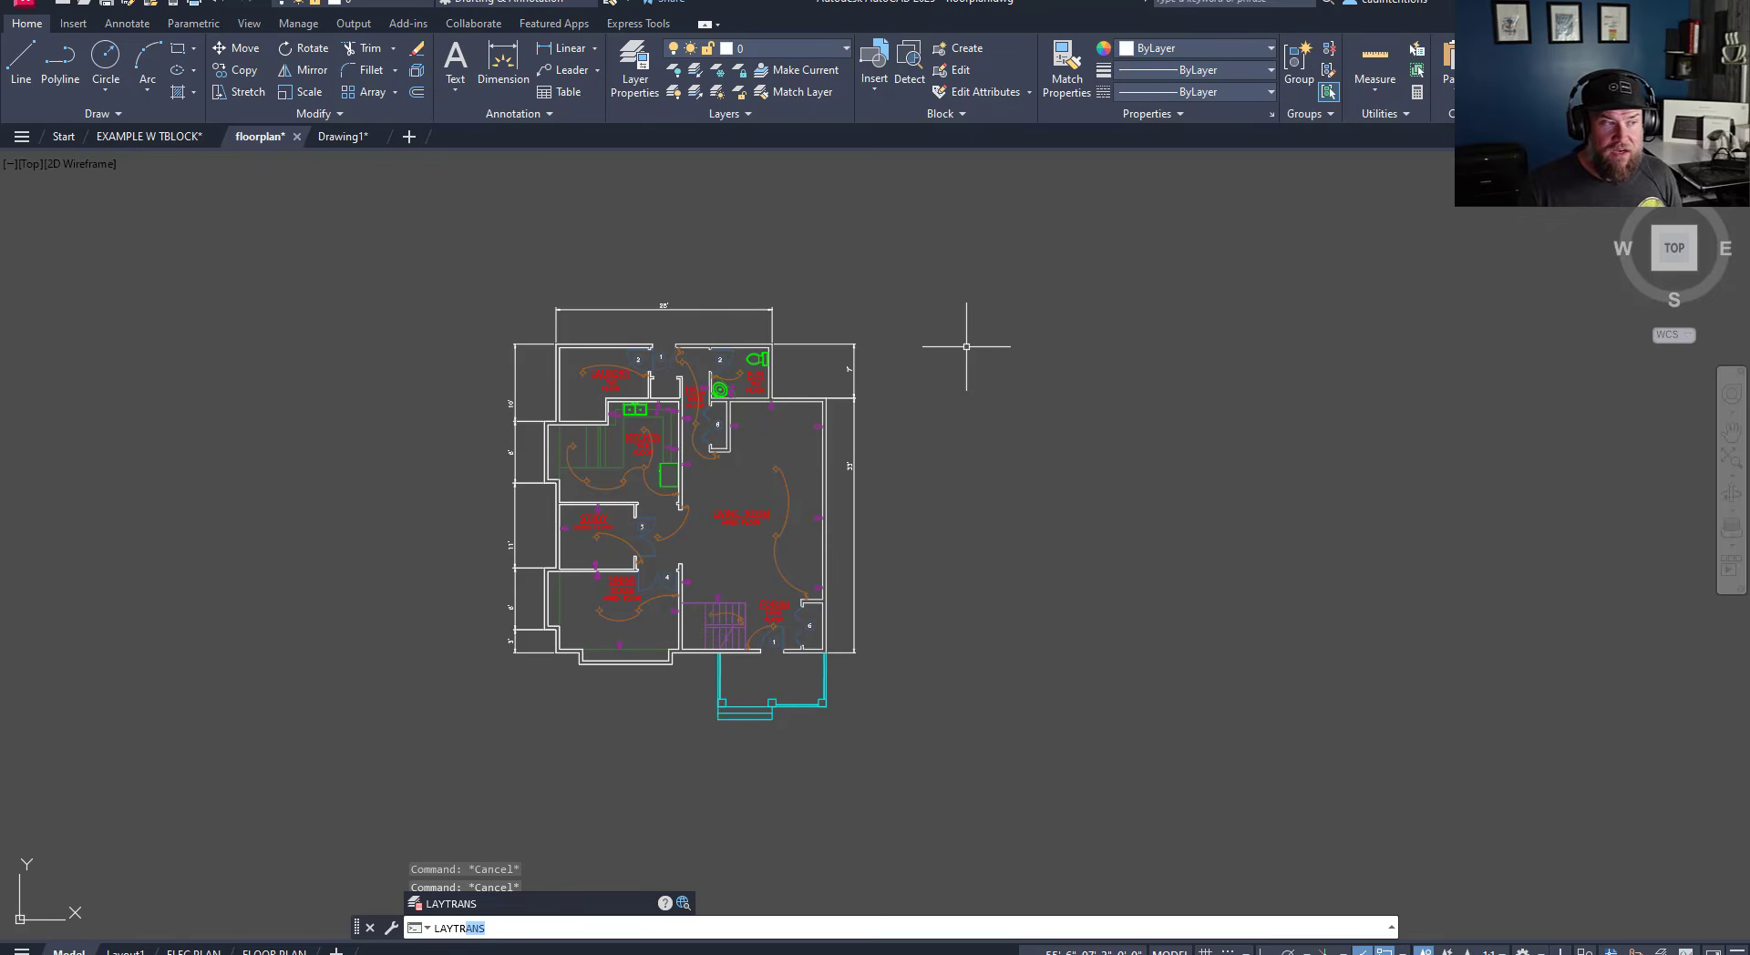
key(Return)
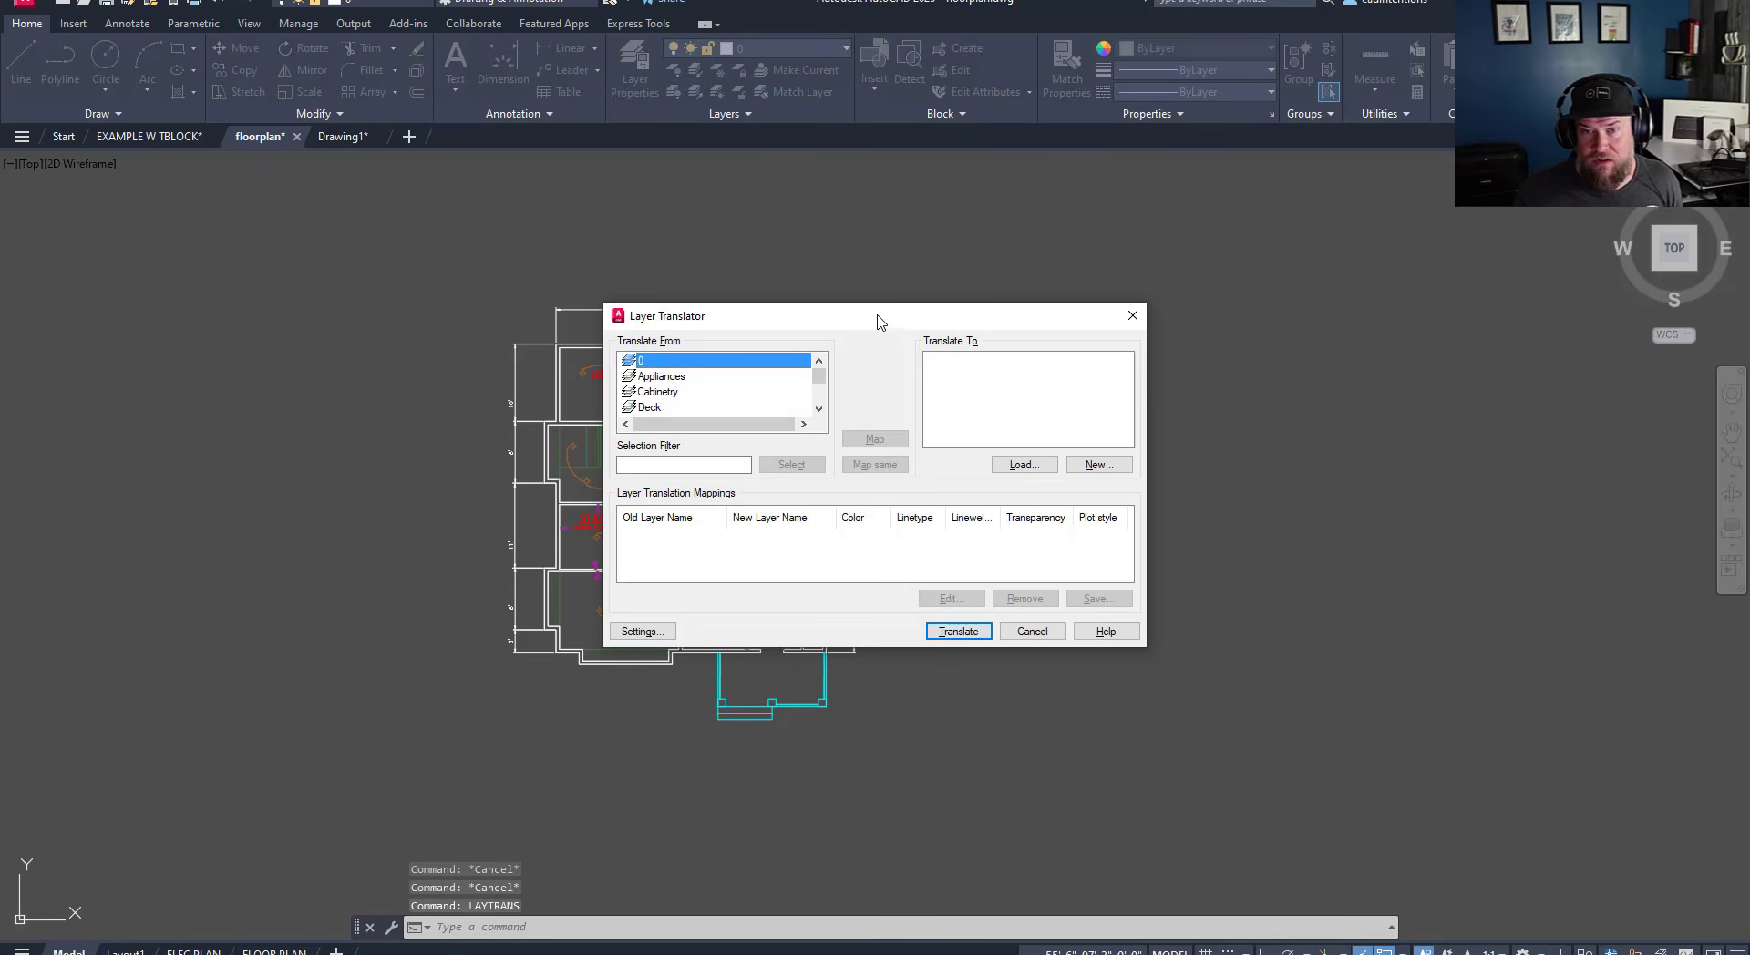
drag(879, 321, 667, 226)
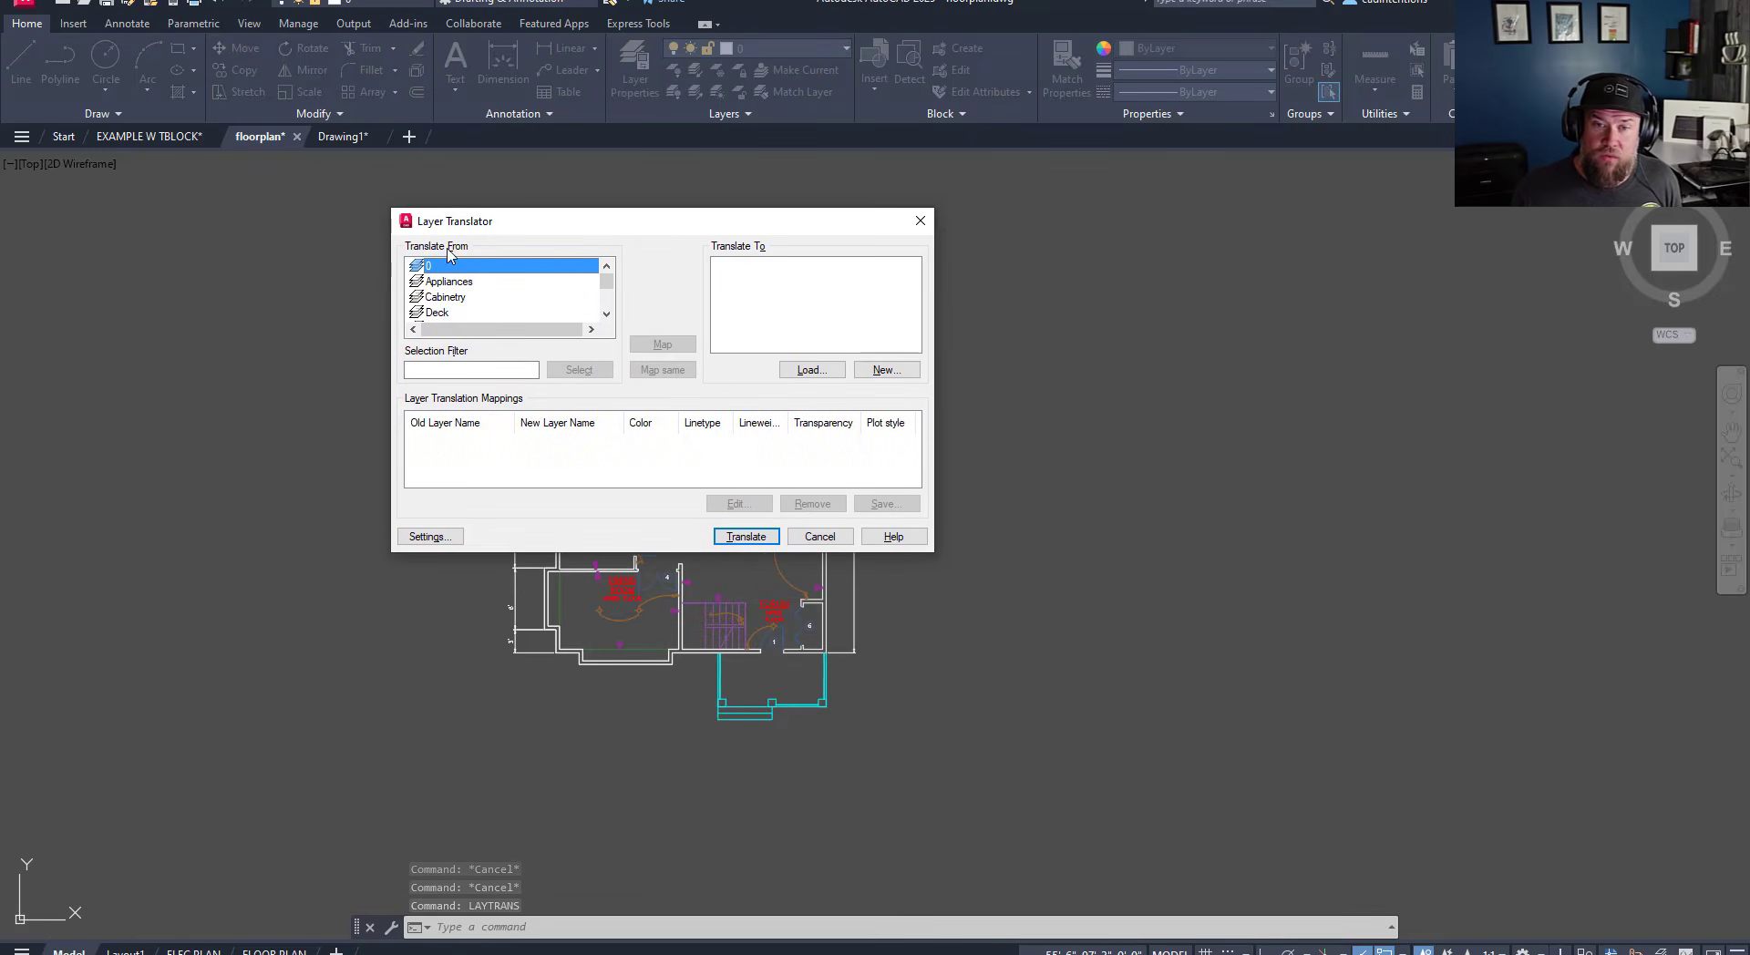
drag(441, 213, 334, 65)
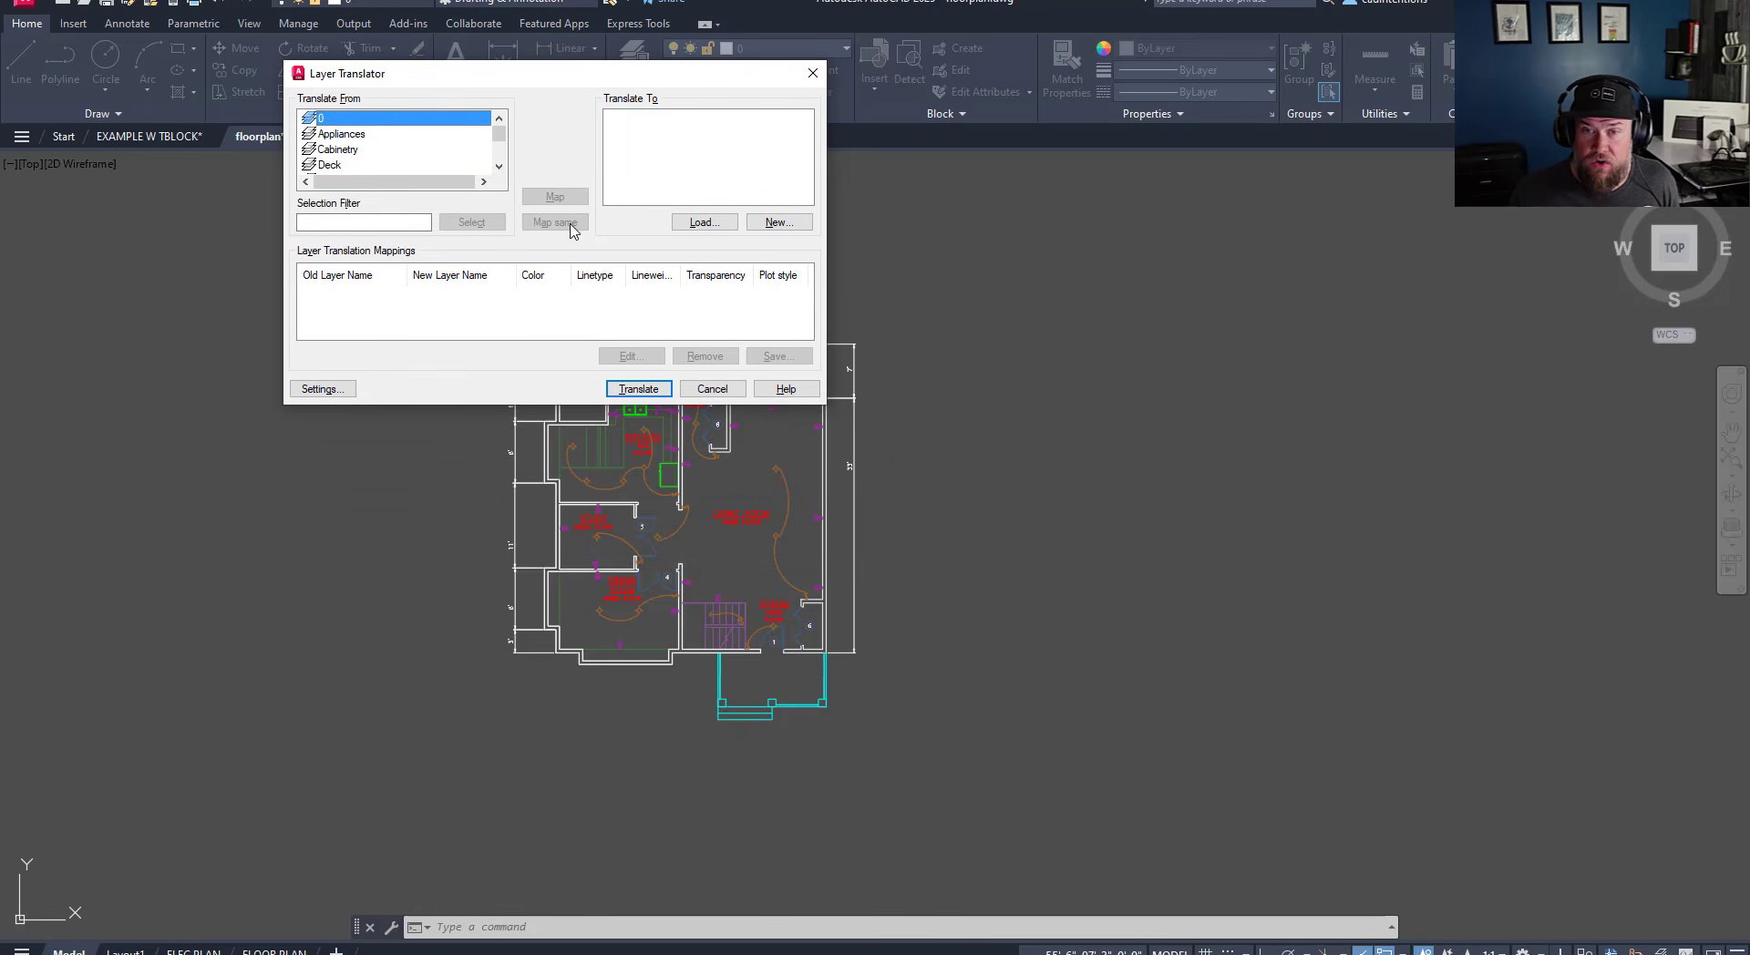
drag(571, 78, 389, 211)
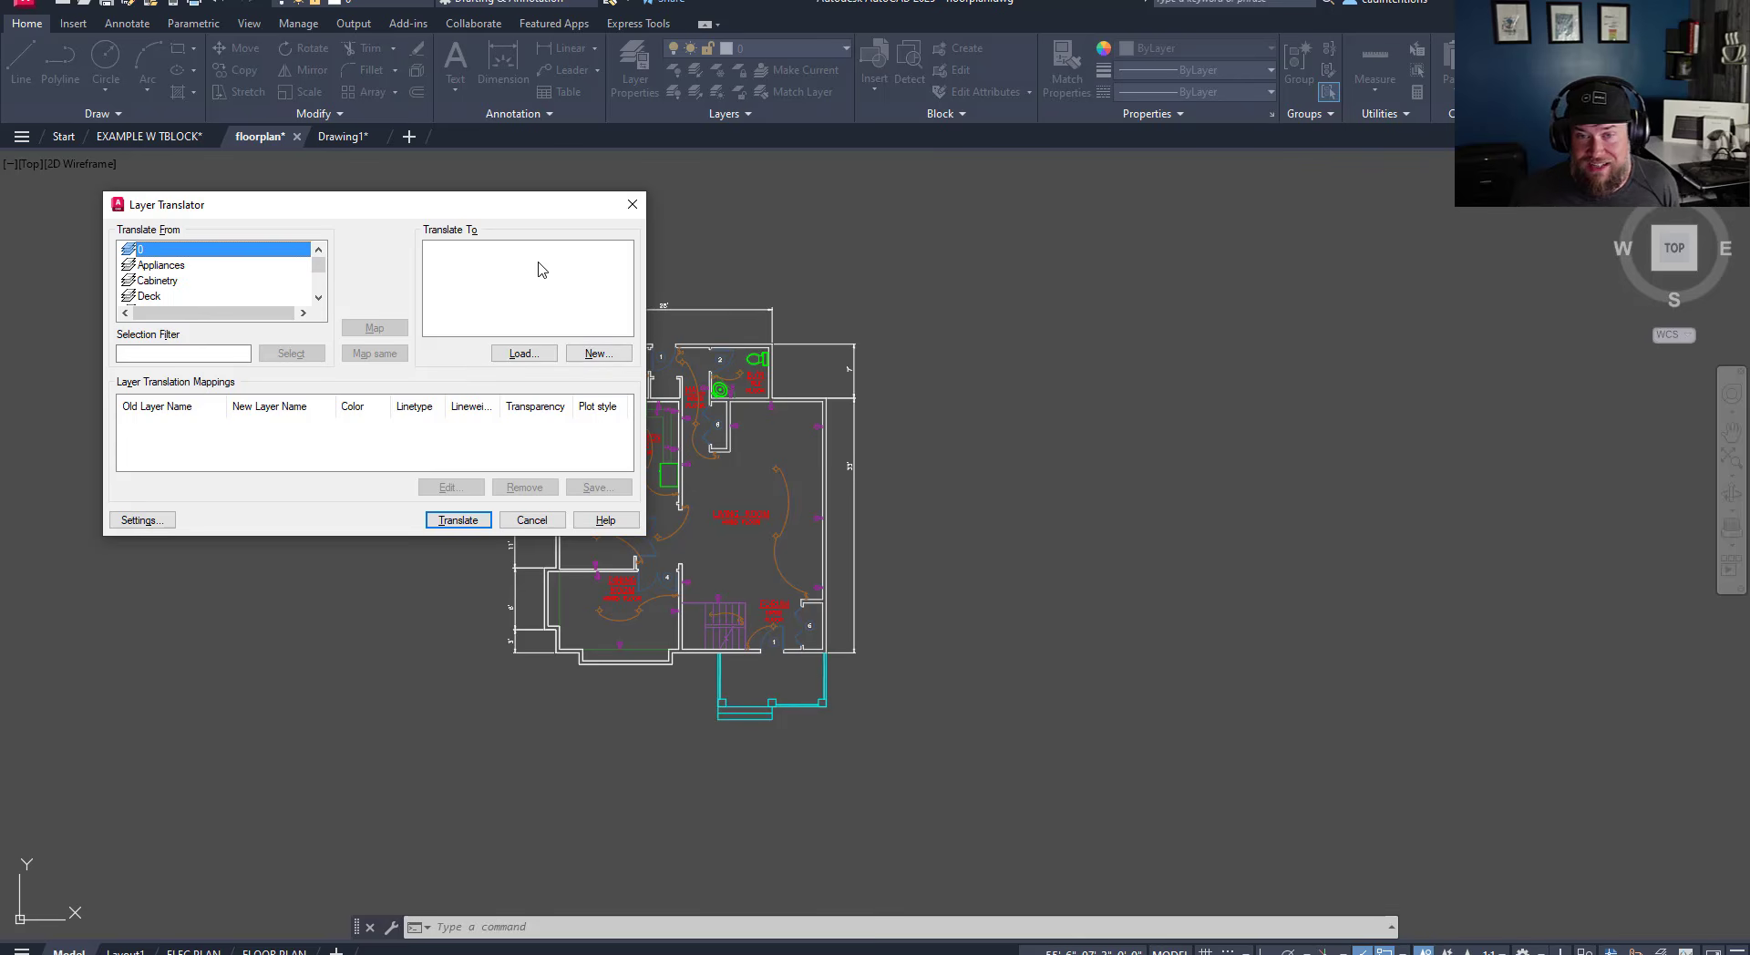
- Load the target layers from EXAMPLE W TBLOCK.dwg into the Layer Translator and enlarge the dialog so both layer lists show more entries
click(516, 361)
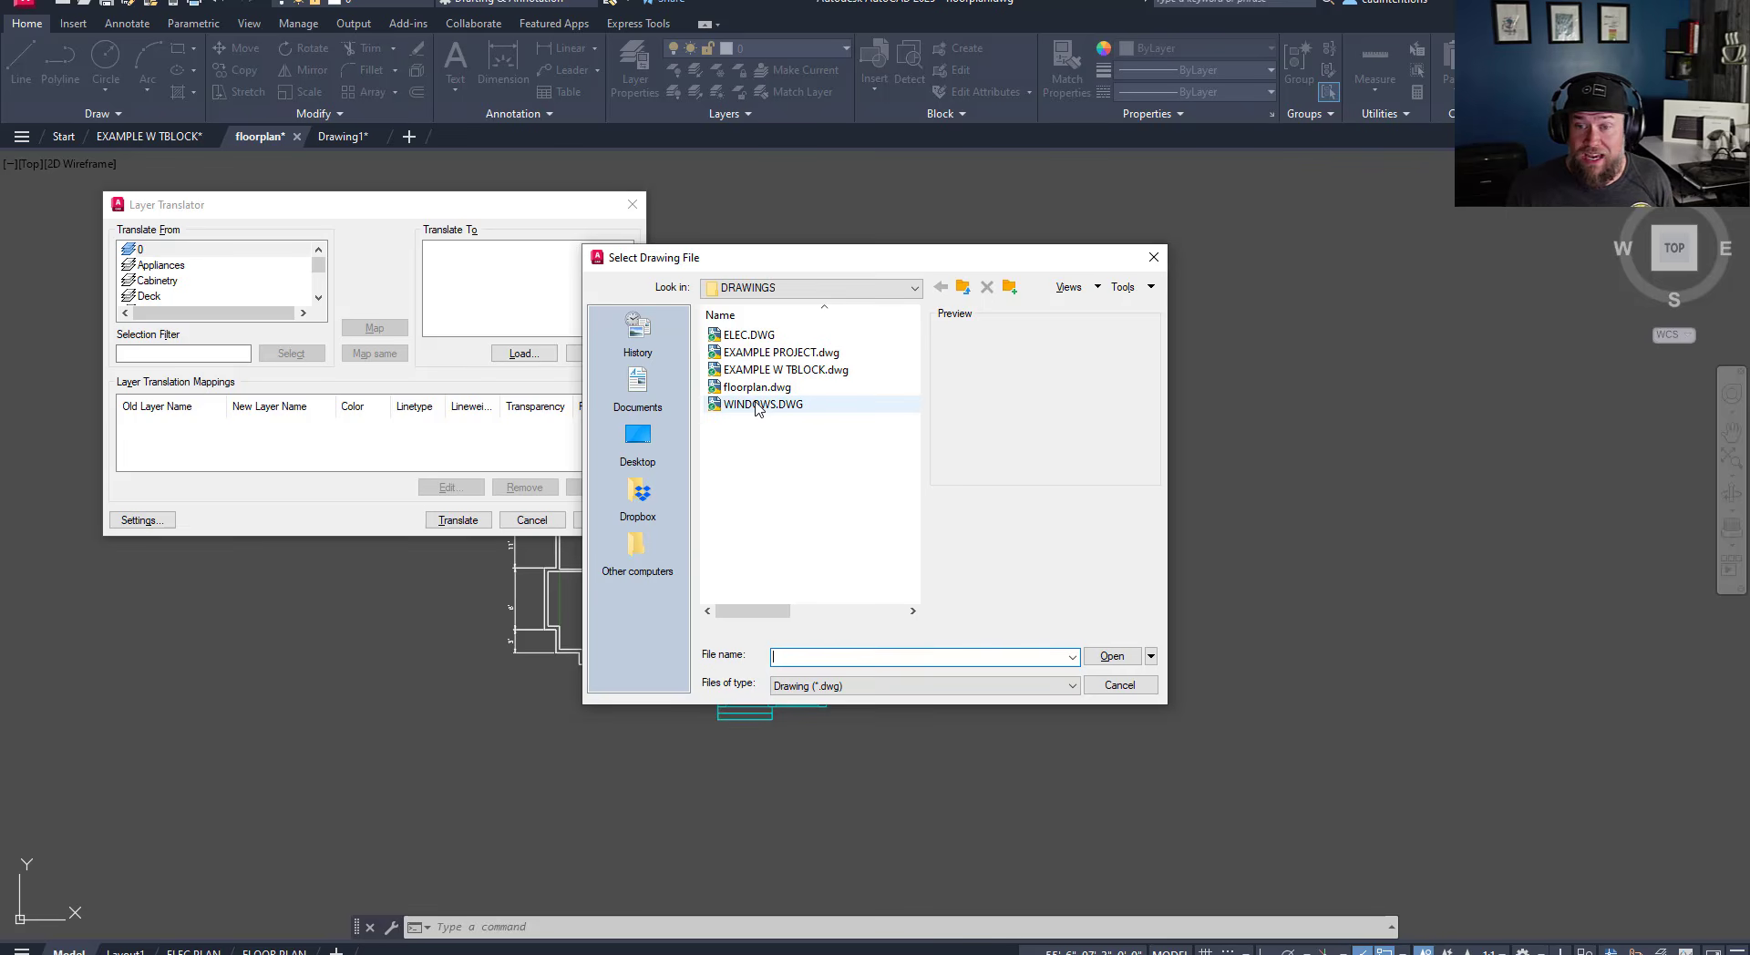
click(784, 370)
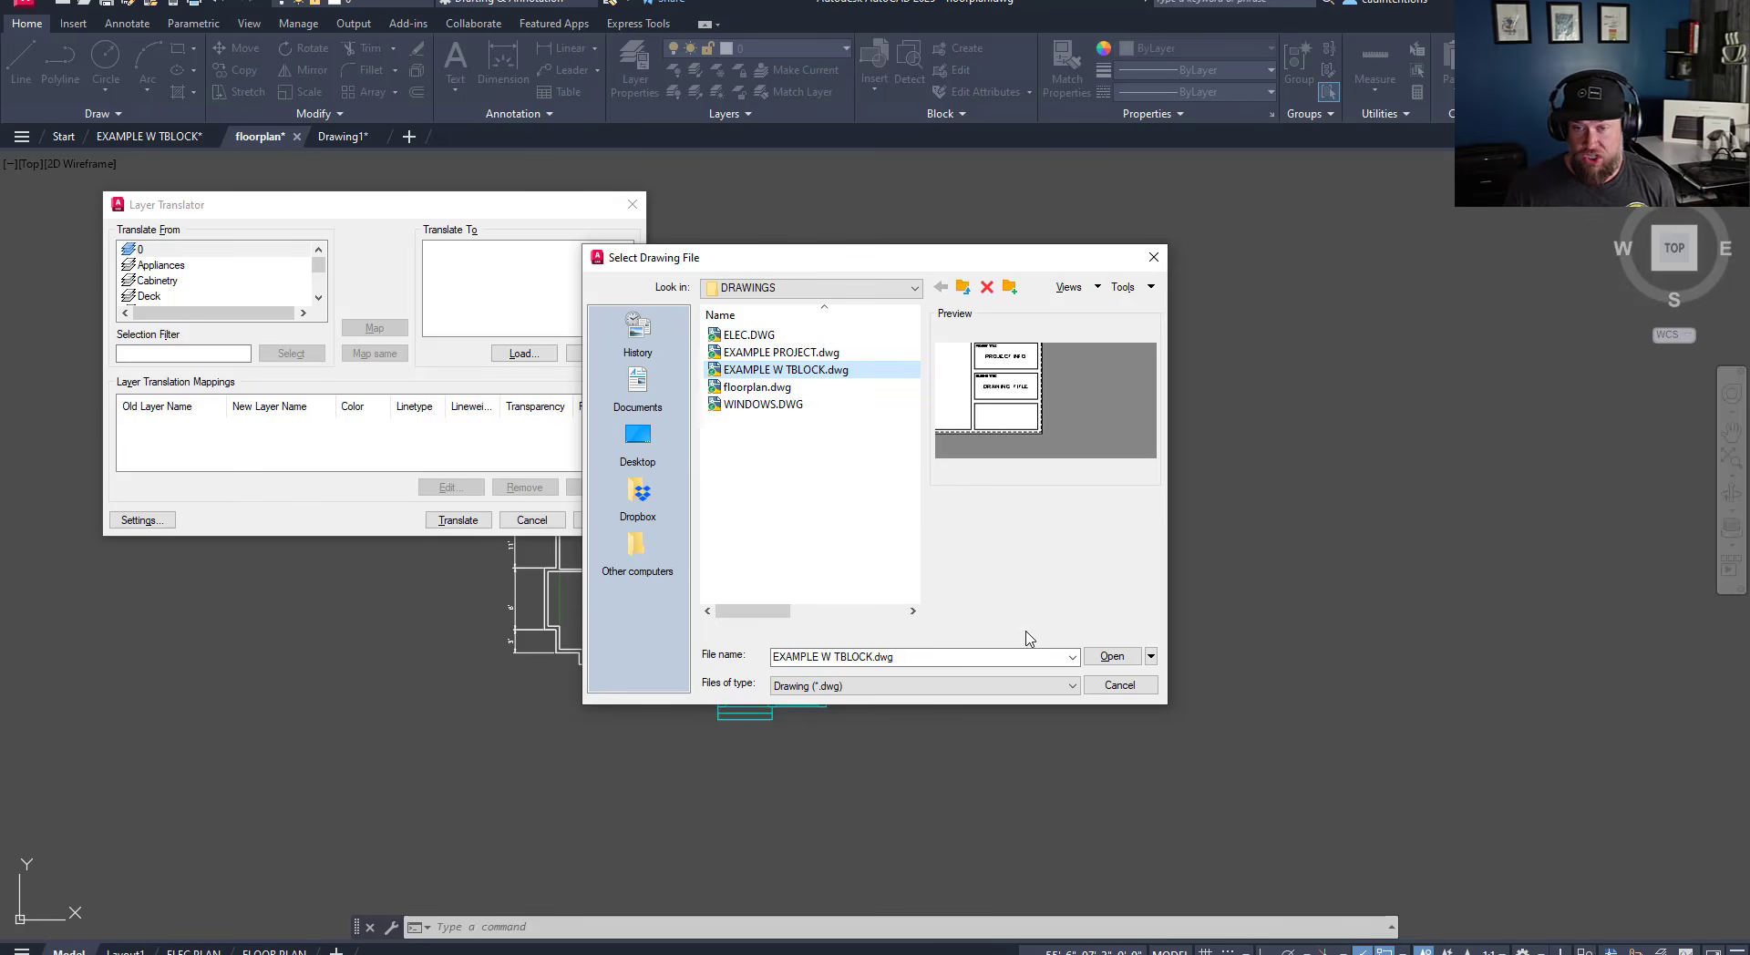
click(1112, 657)
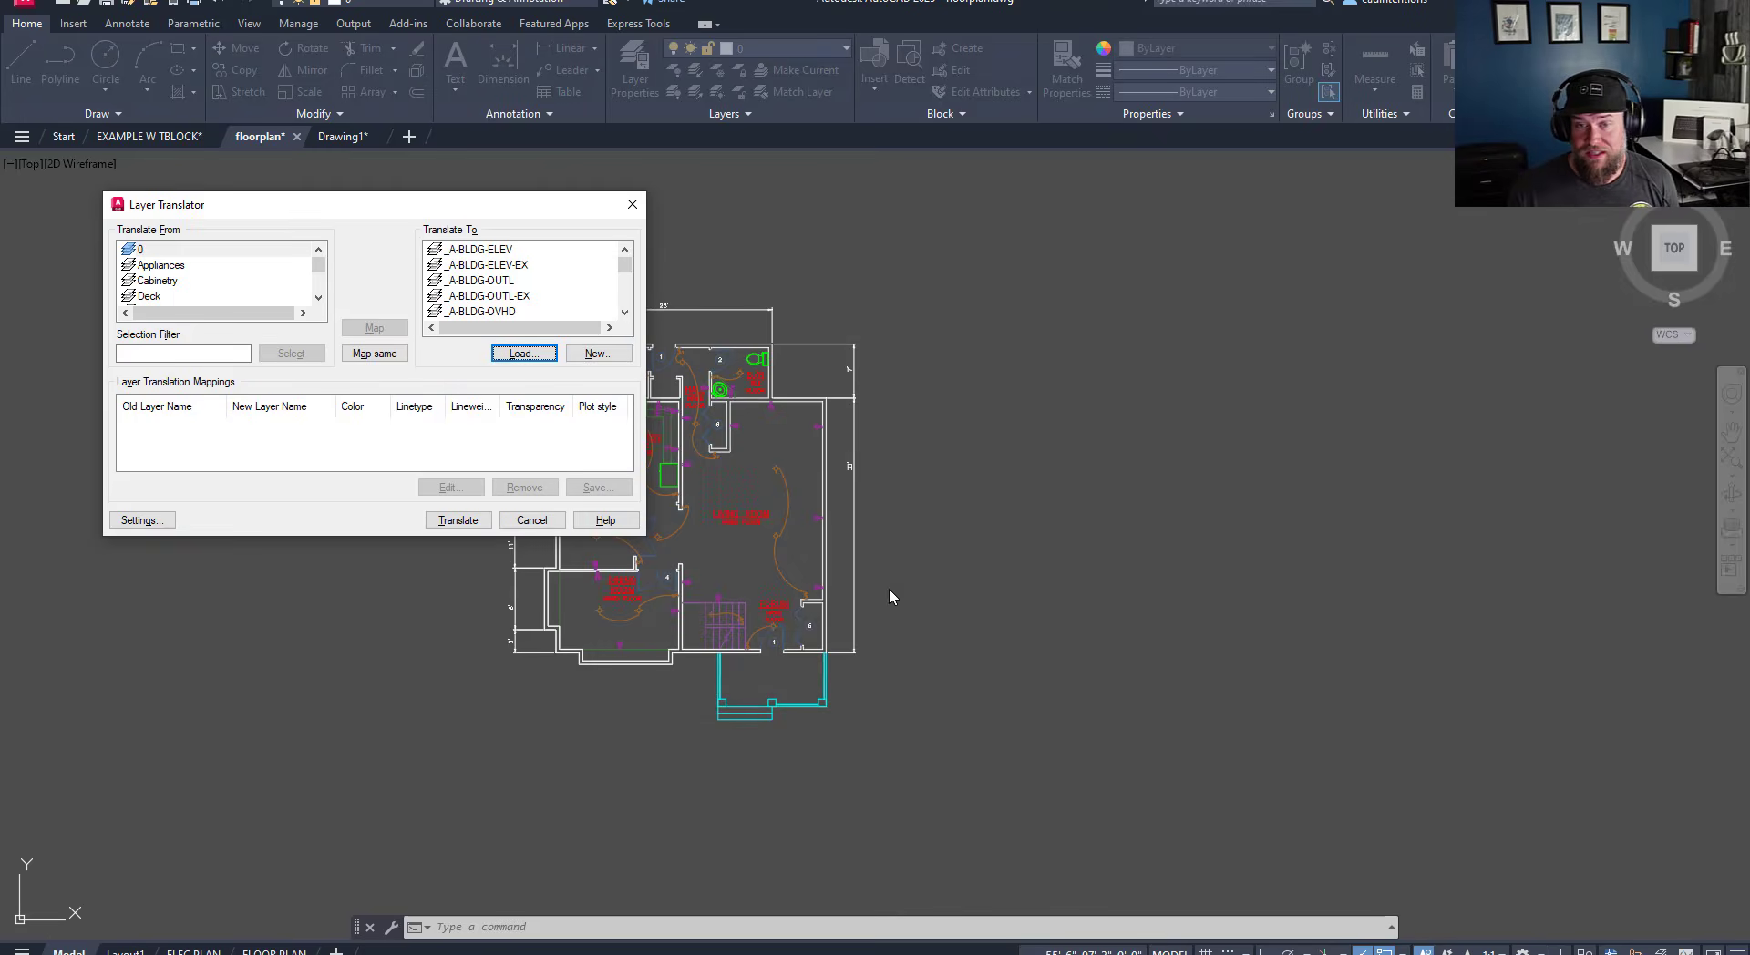
scroll(495, 271, down, 5)
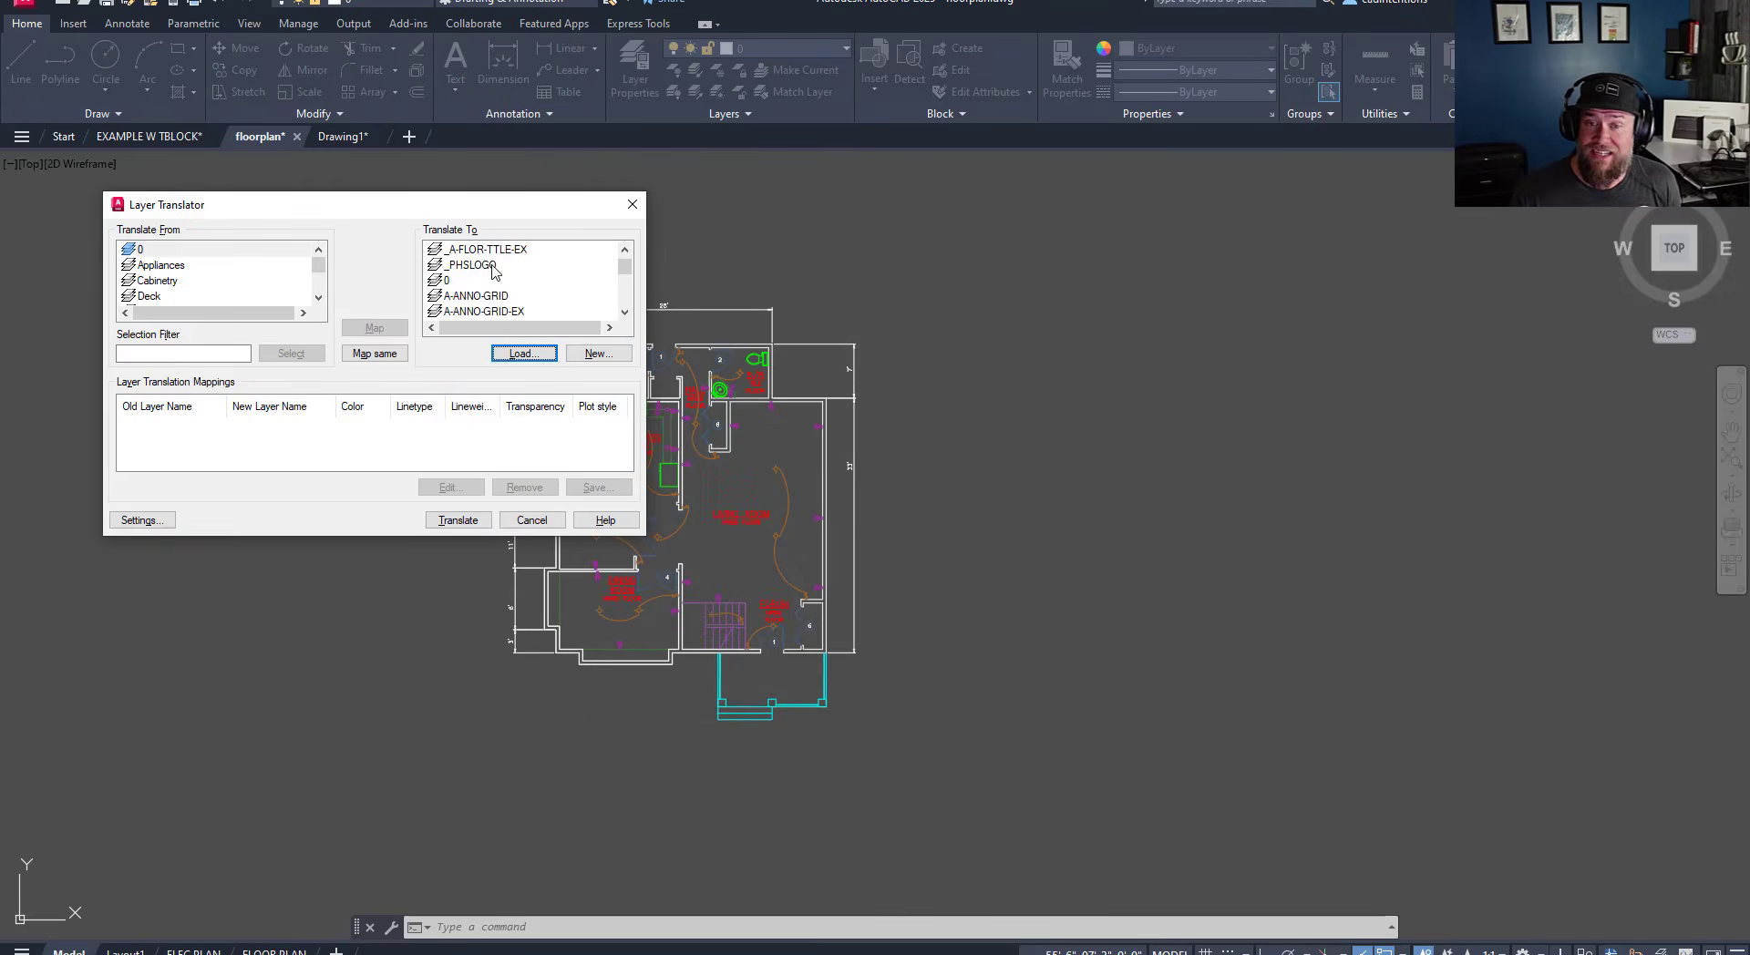
scroll(492, 269, down, 8)
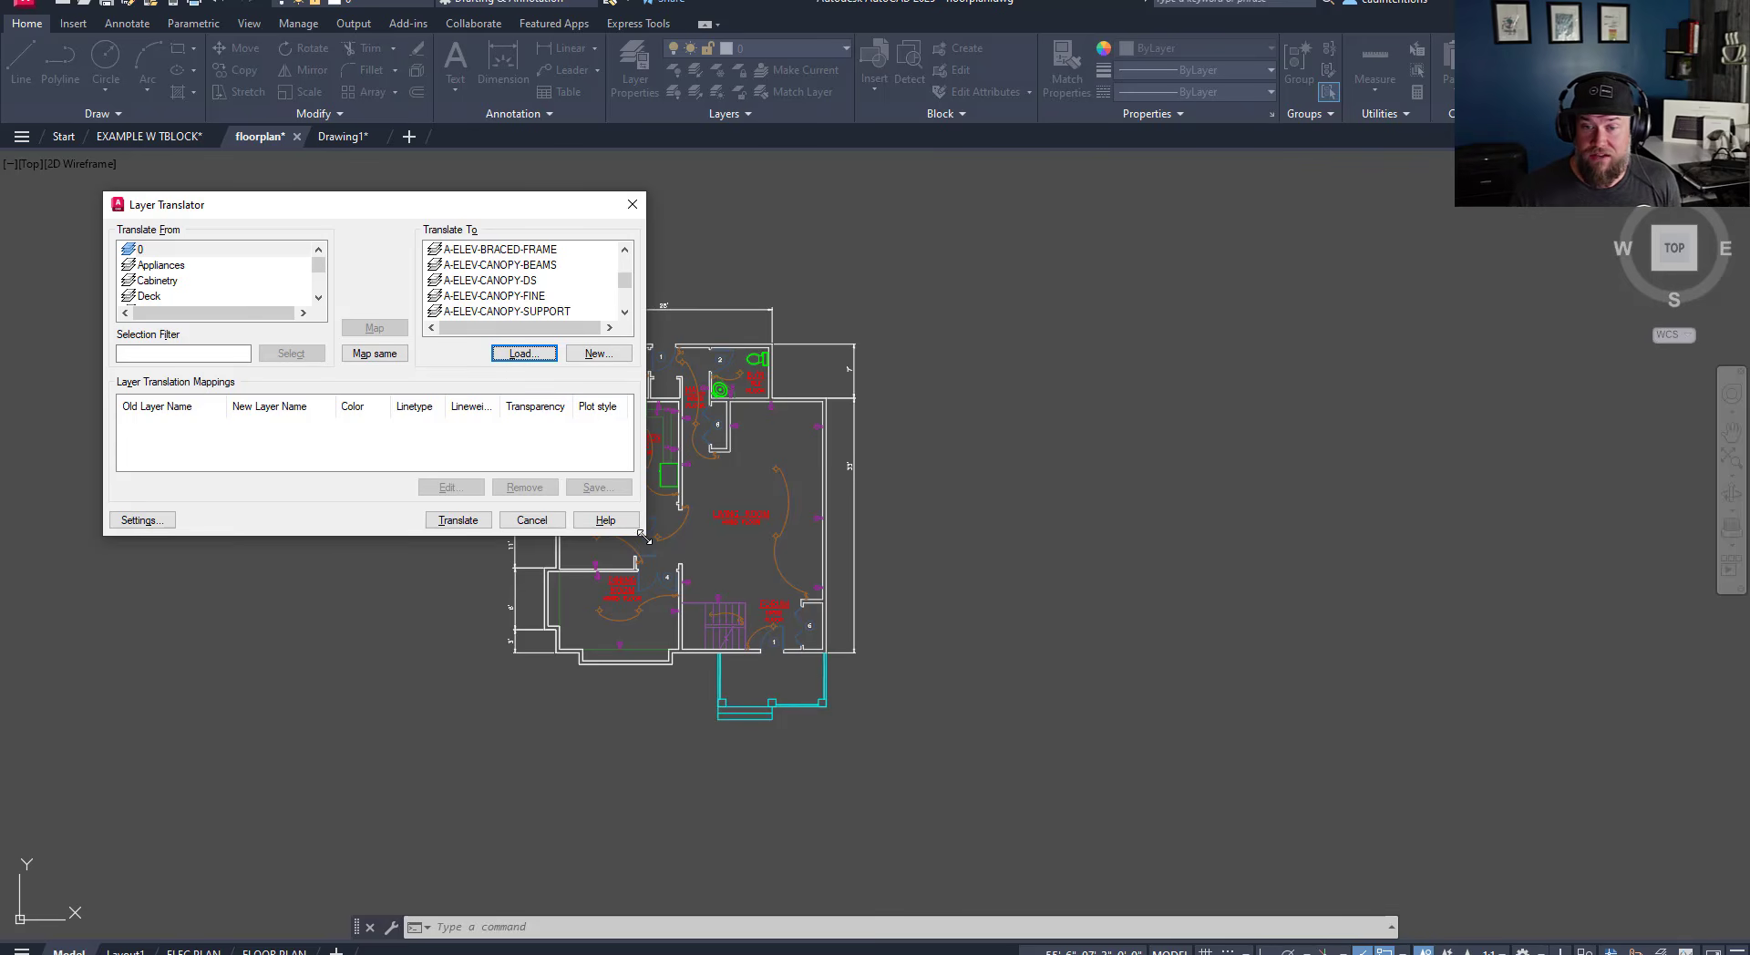
drag(643, 538, 893, 866)
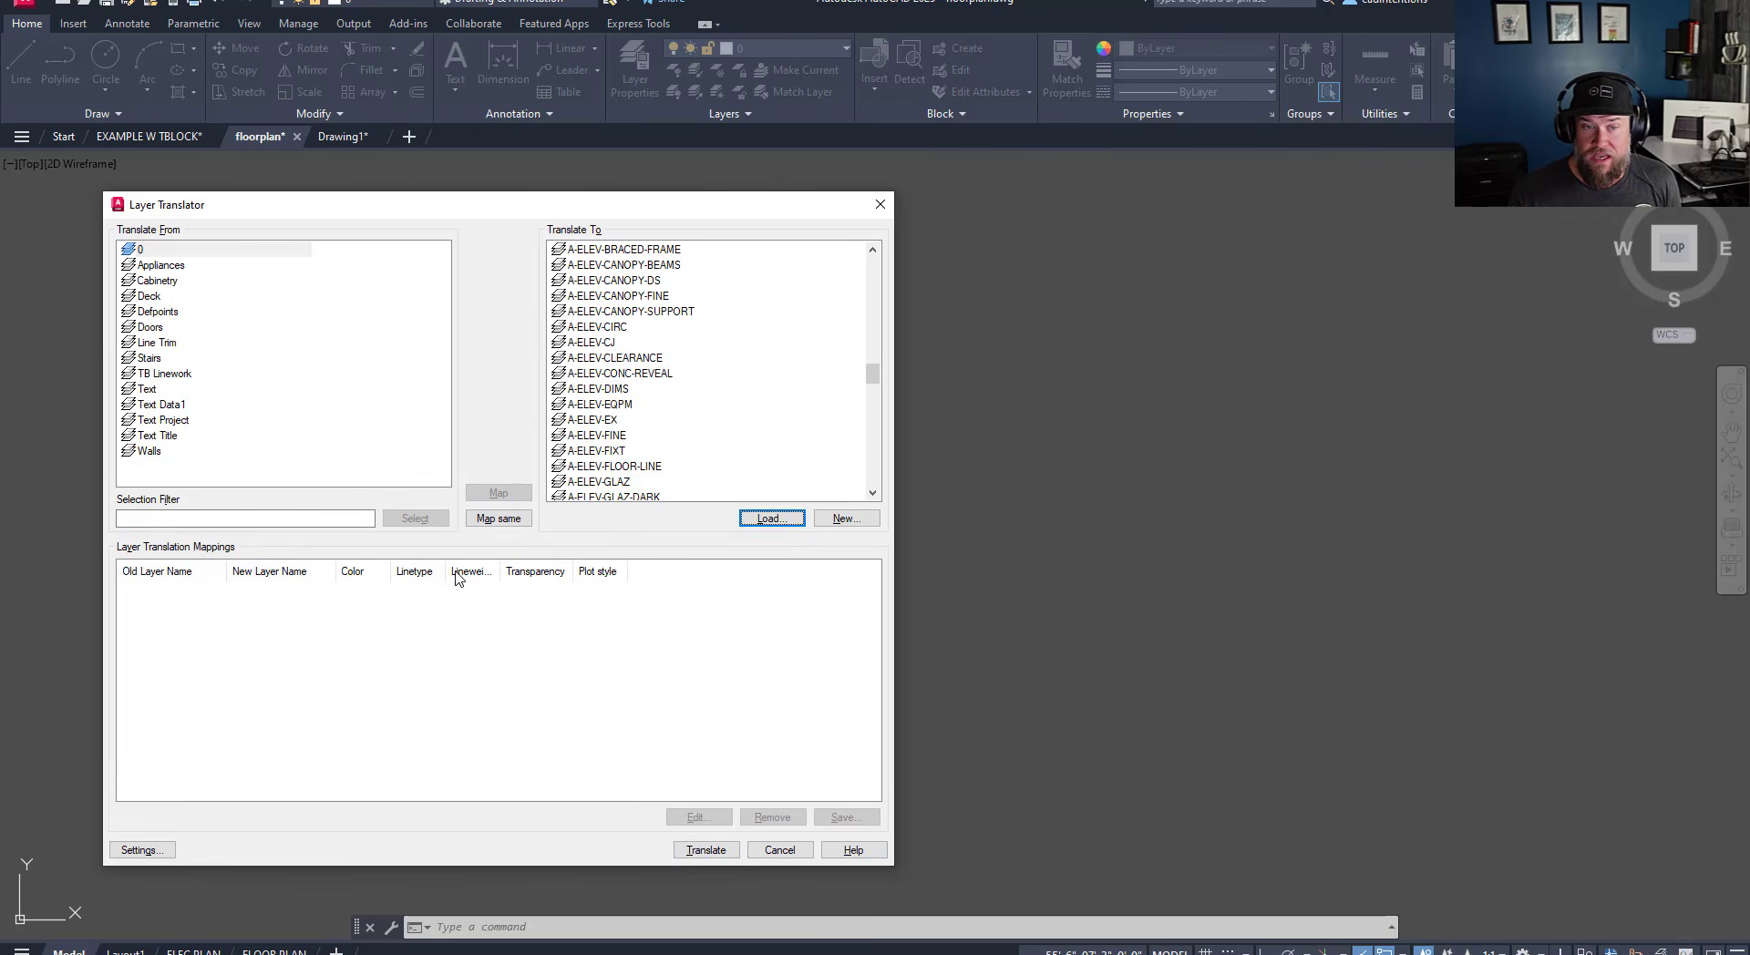
- Look through the loaded target layers for a counterpart to the Cabinetry layer, ending back at the beginning of the list
click(151, 297)
click(162, 284)
scroll(620, 351, down, 12)
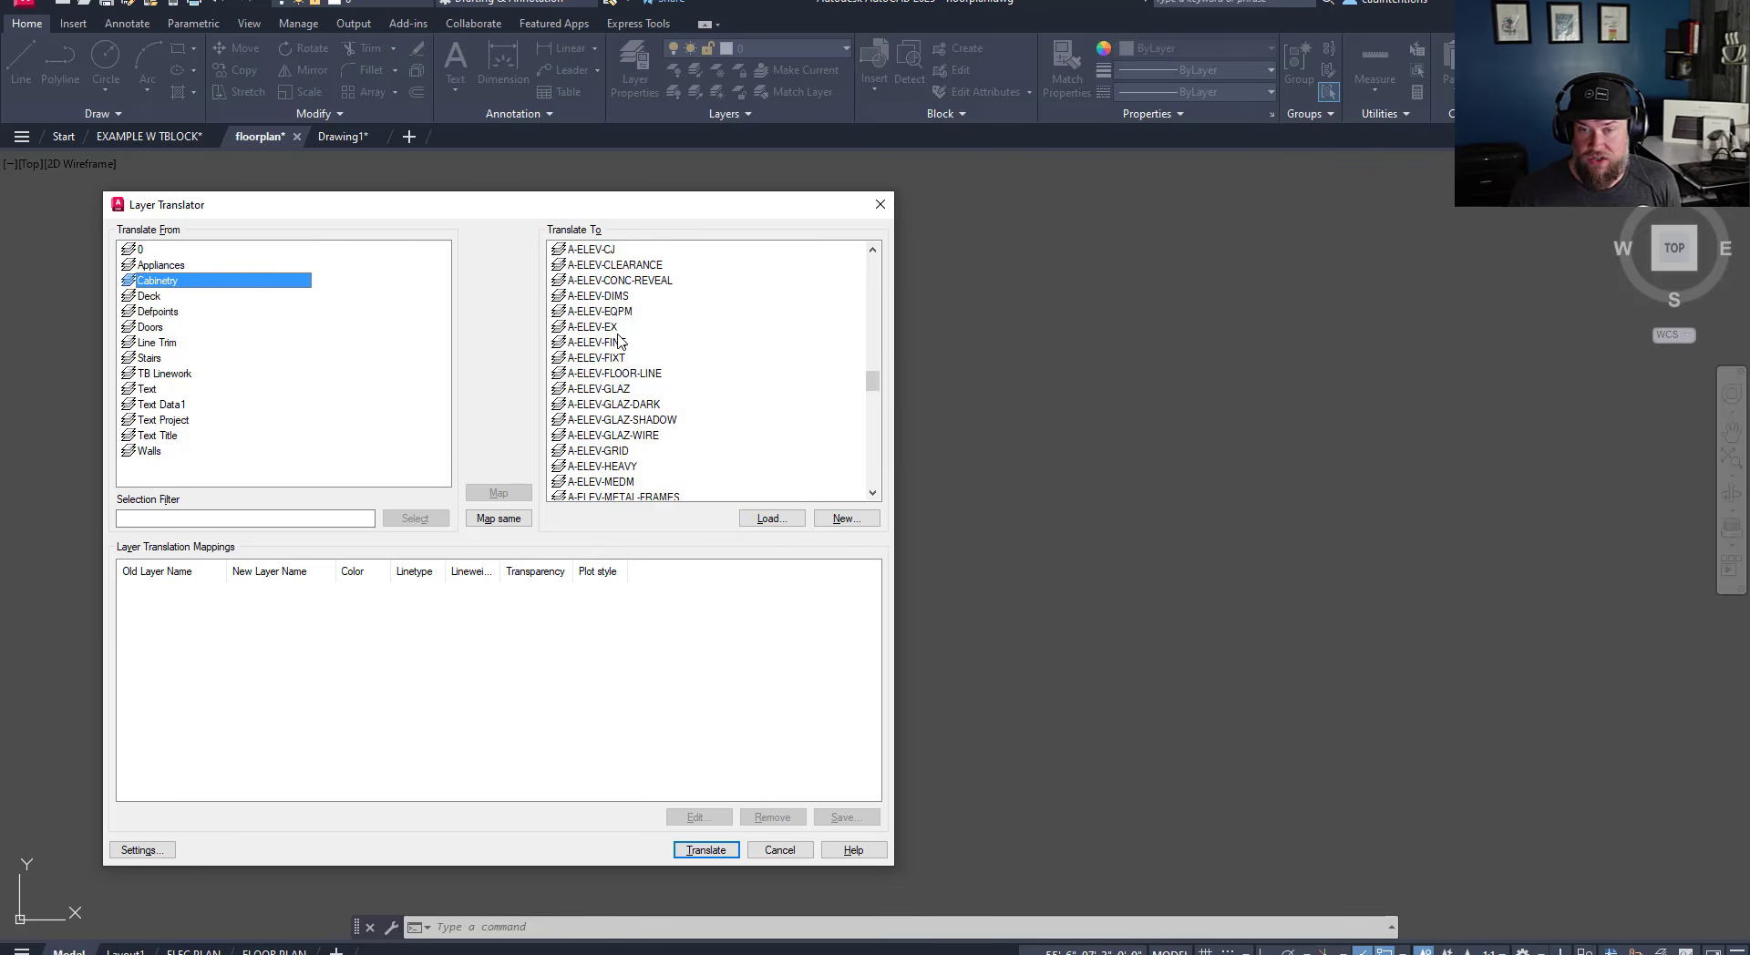
scroll(679, 437, down, 10)
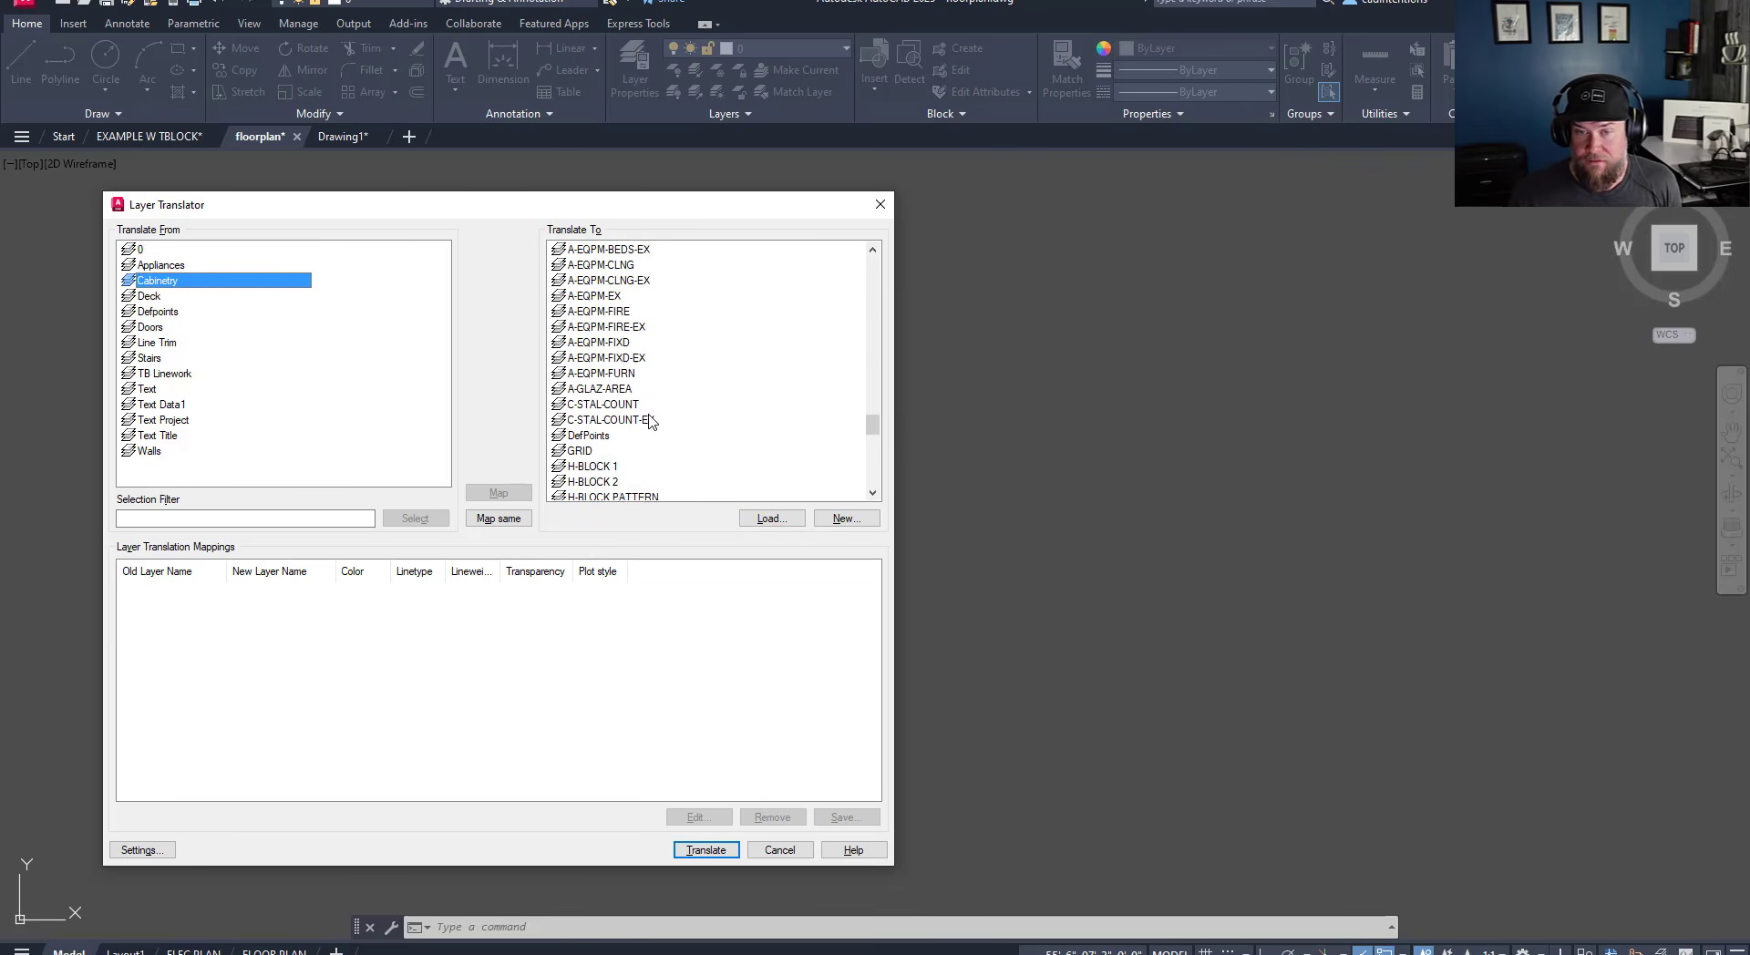
scroll(653, 410, down, 10)
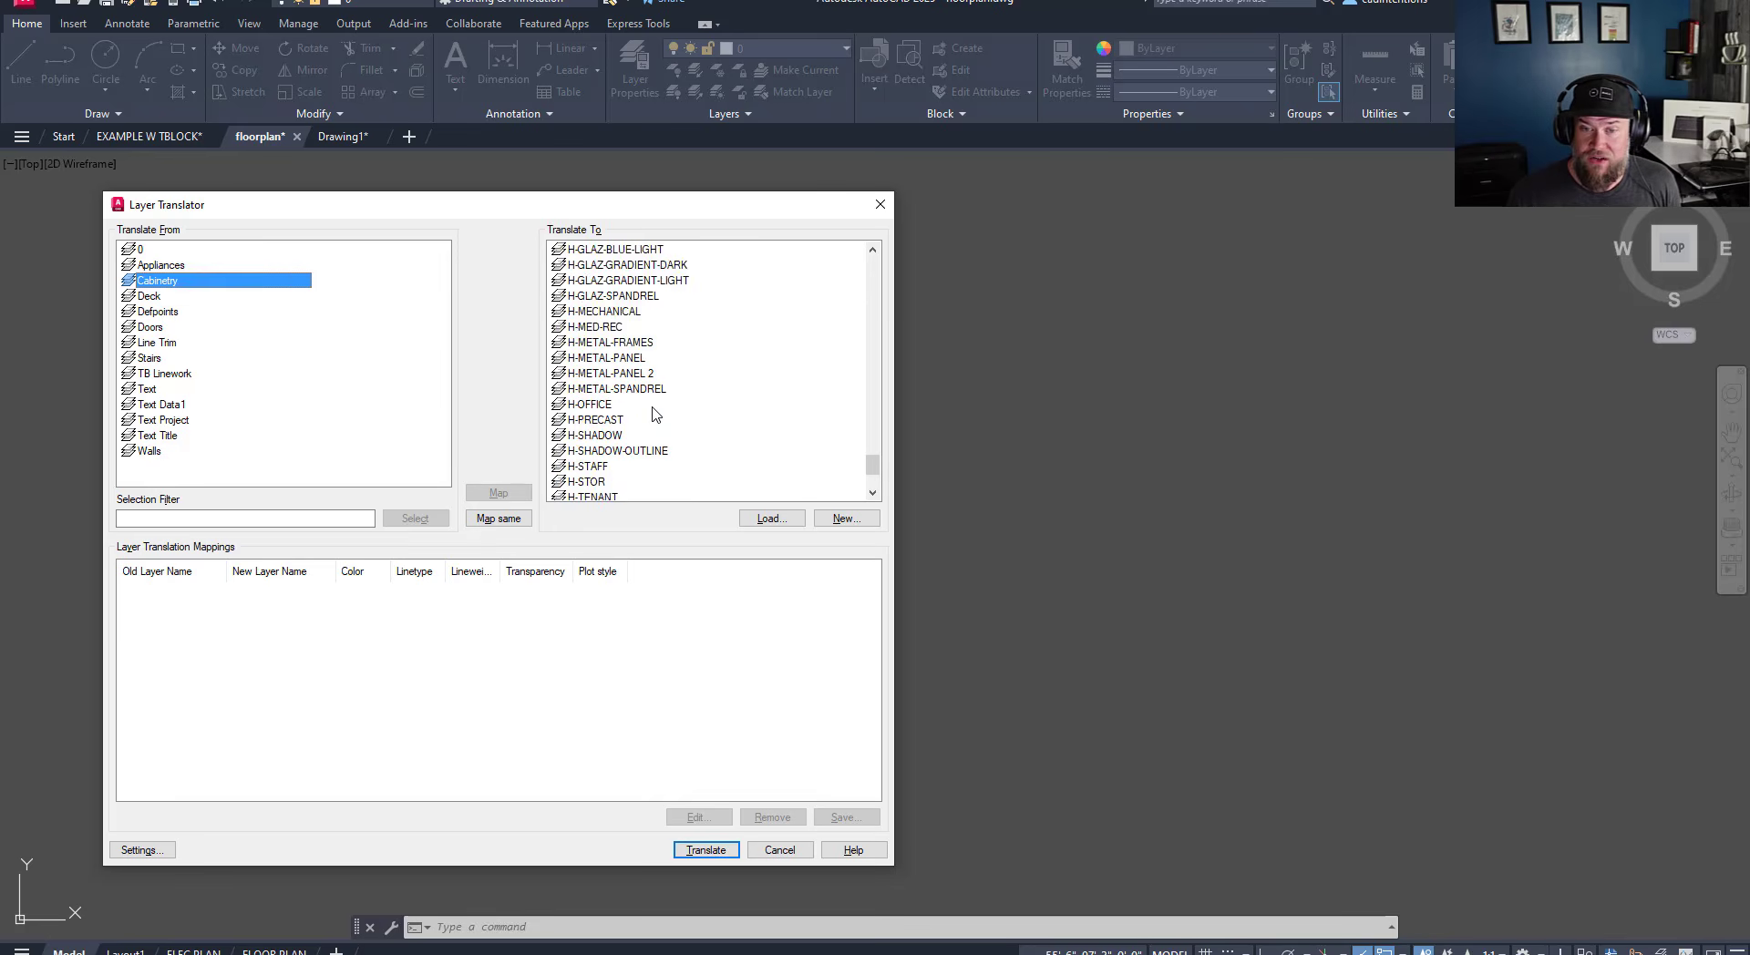
scroll(583, 395, up, 20)
scroll(584, 395, up, 15)
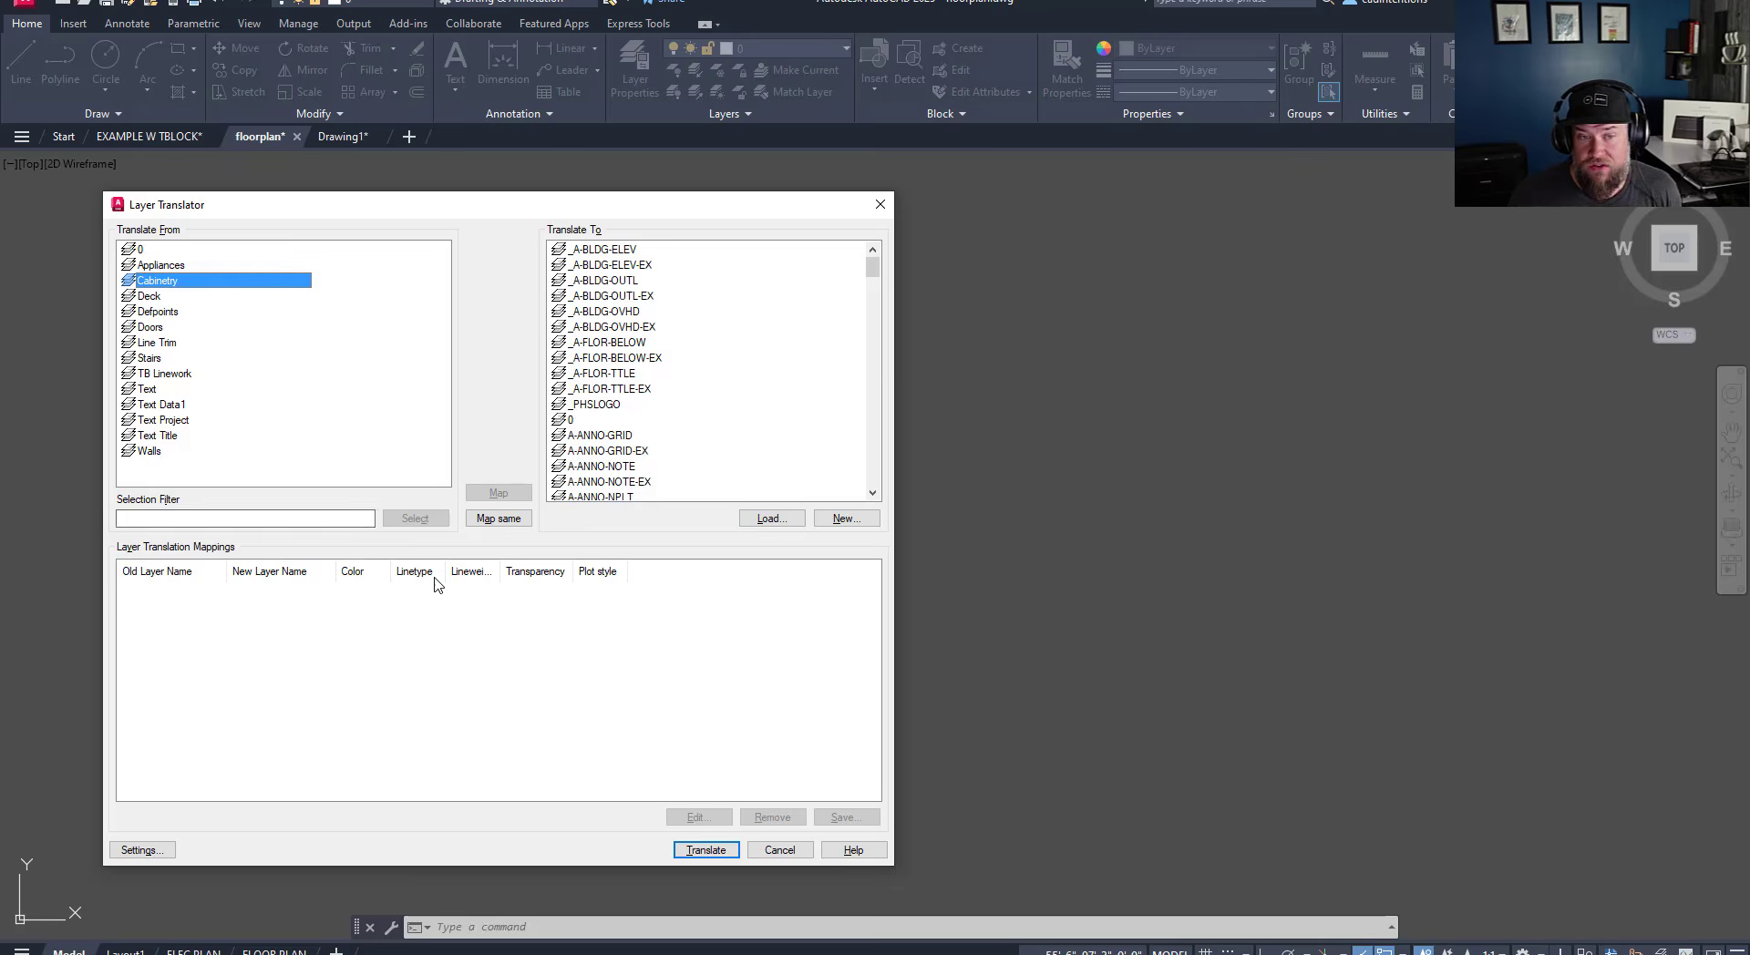
- Map the Stairs layer to the target layer _A-BLDG-OUTL
click(144, 359)
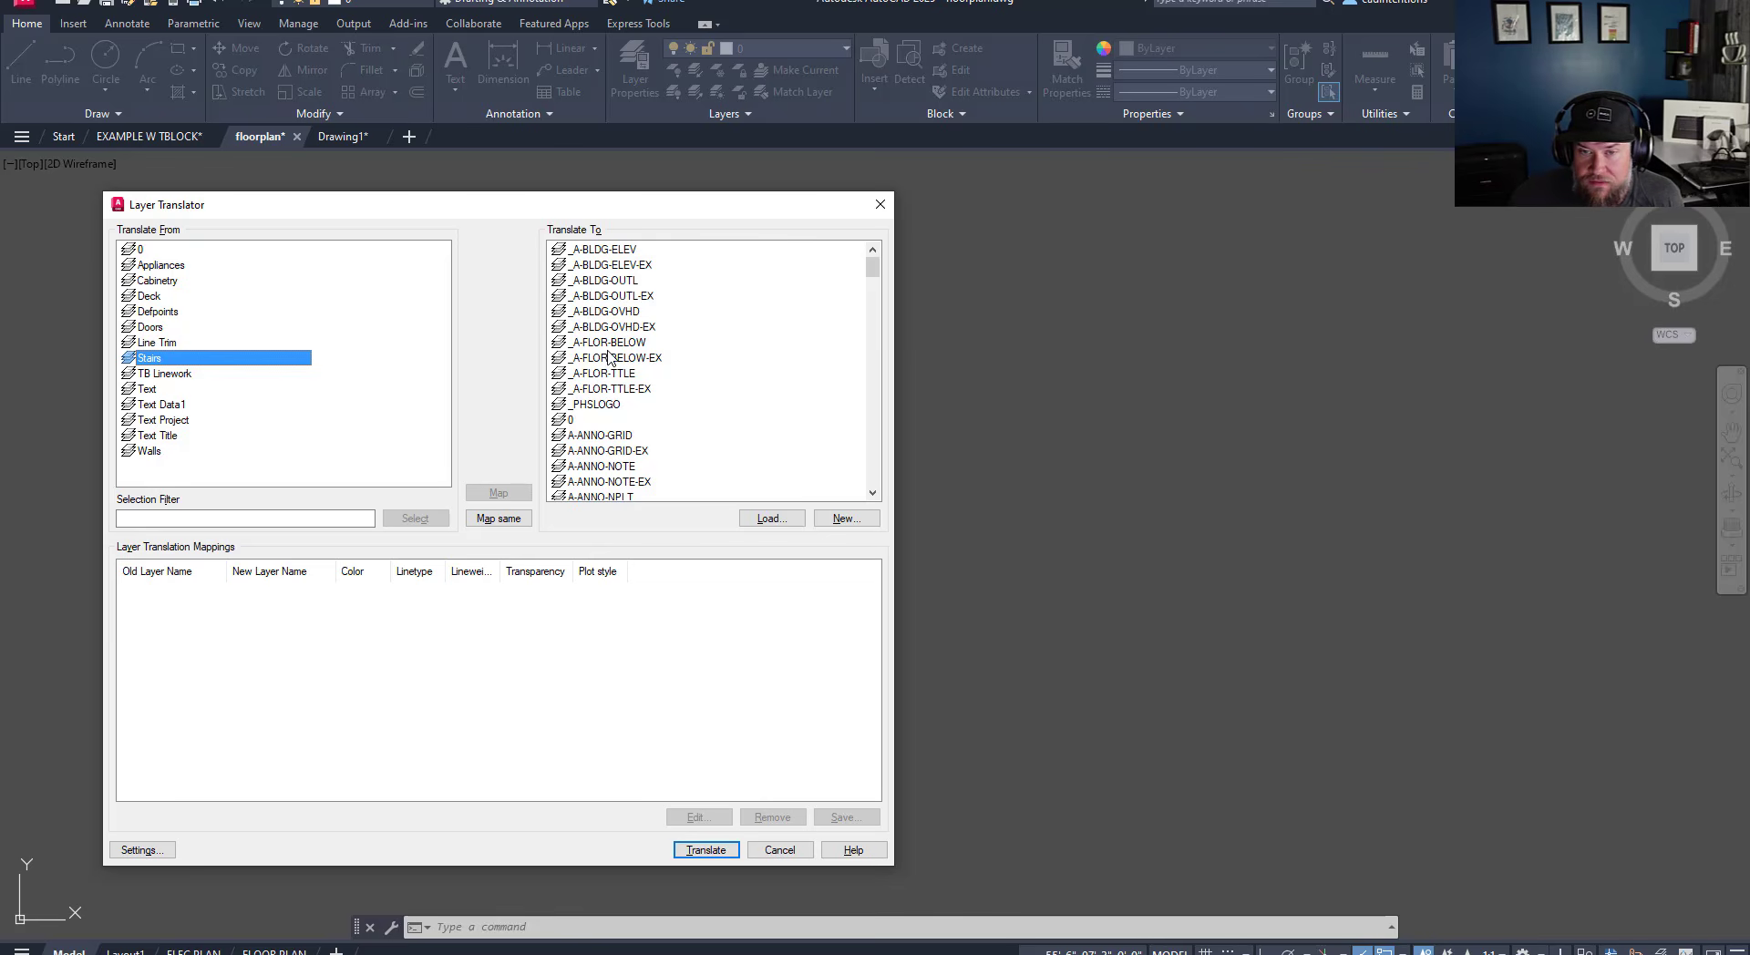
click(631, 281)
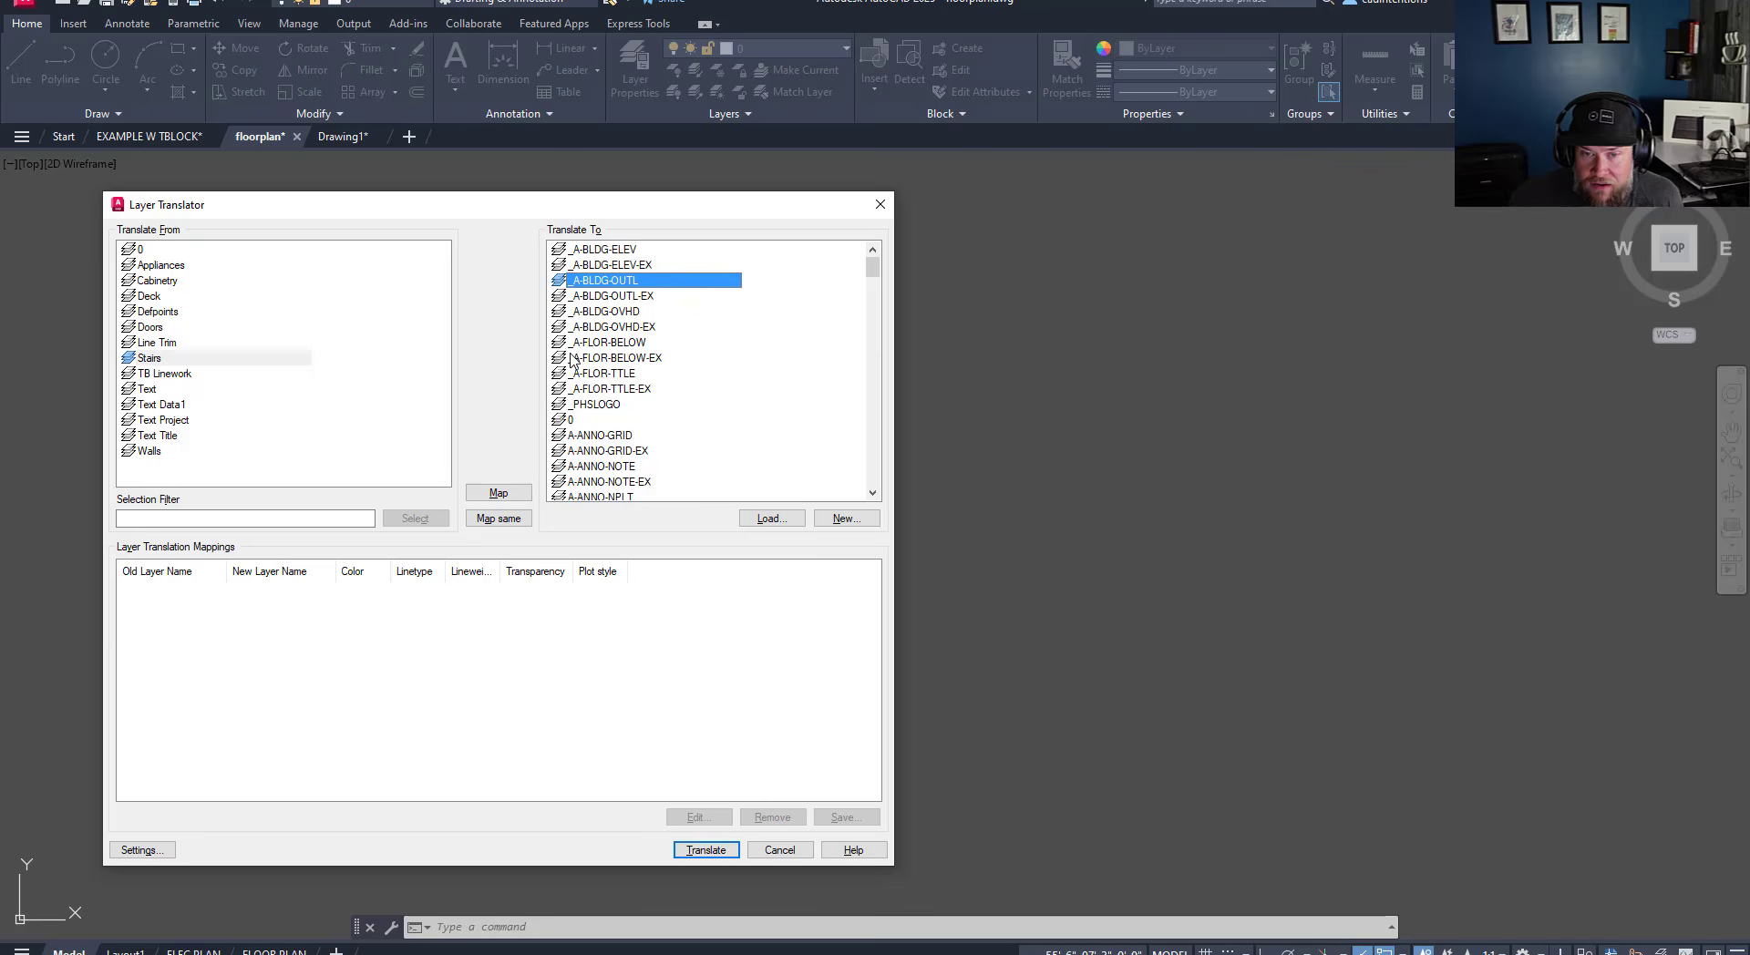
click(501, 493)
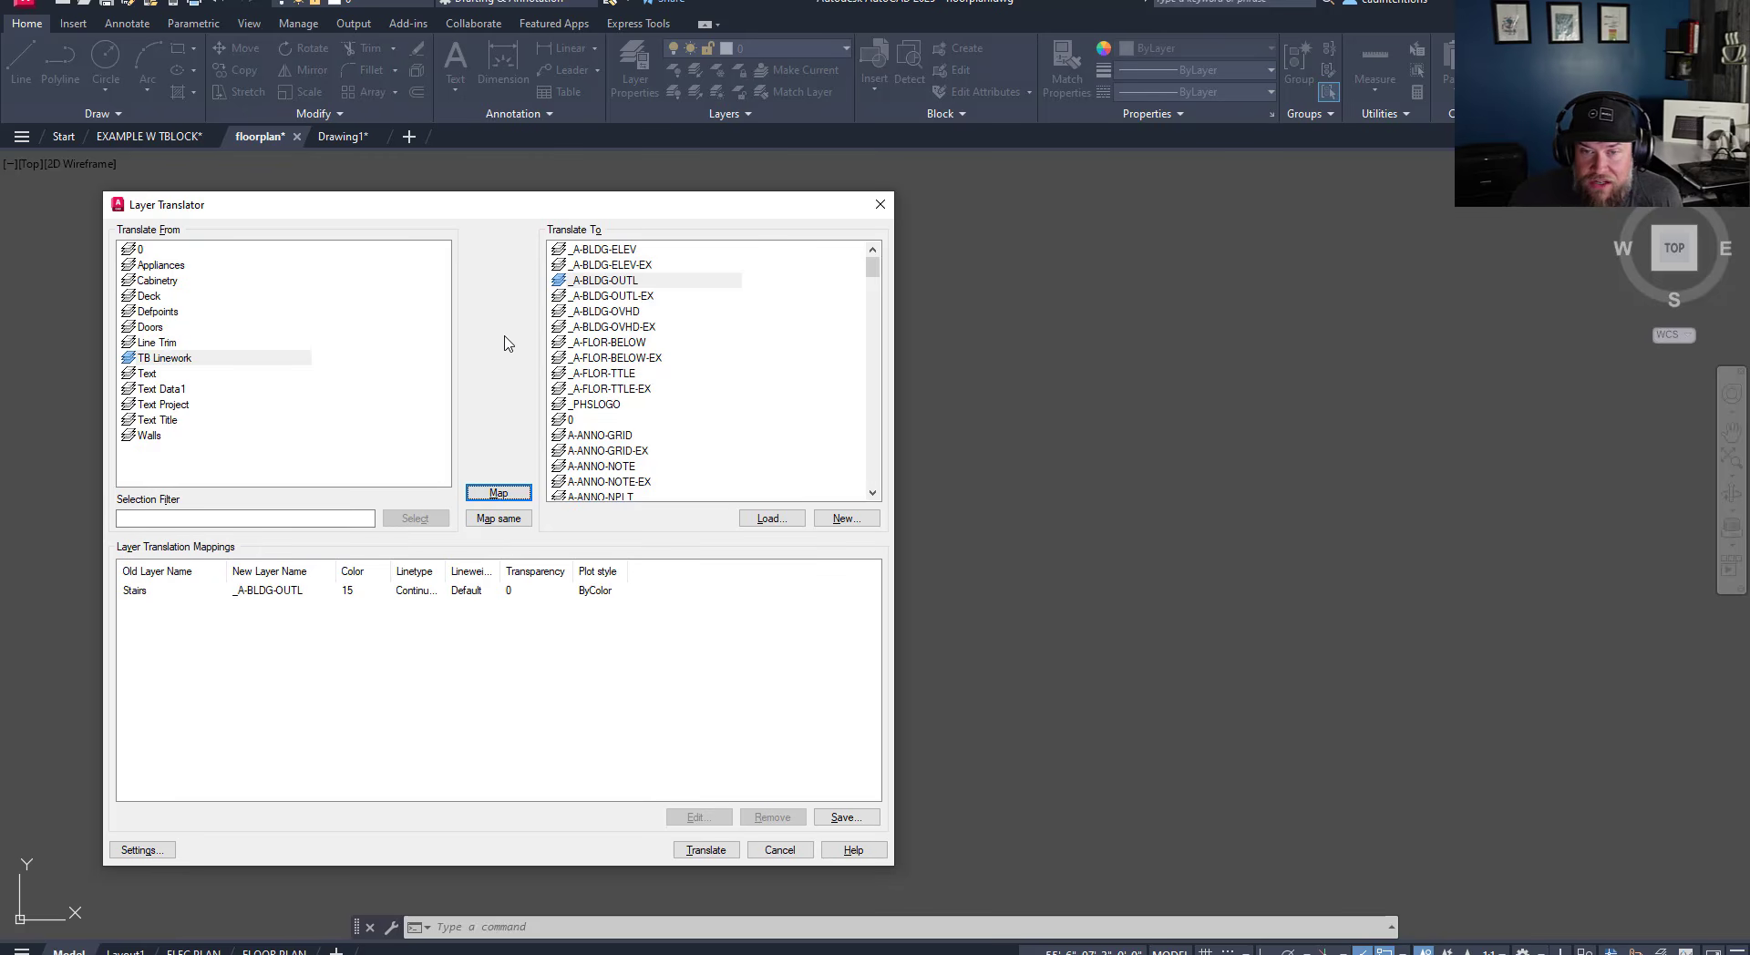
- Map the Text, Text Data1, Text Project and Text Title layers together to the target layer A-ANNO-NOTE
click(151, 374)
shift+click(160, 420)
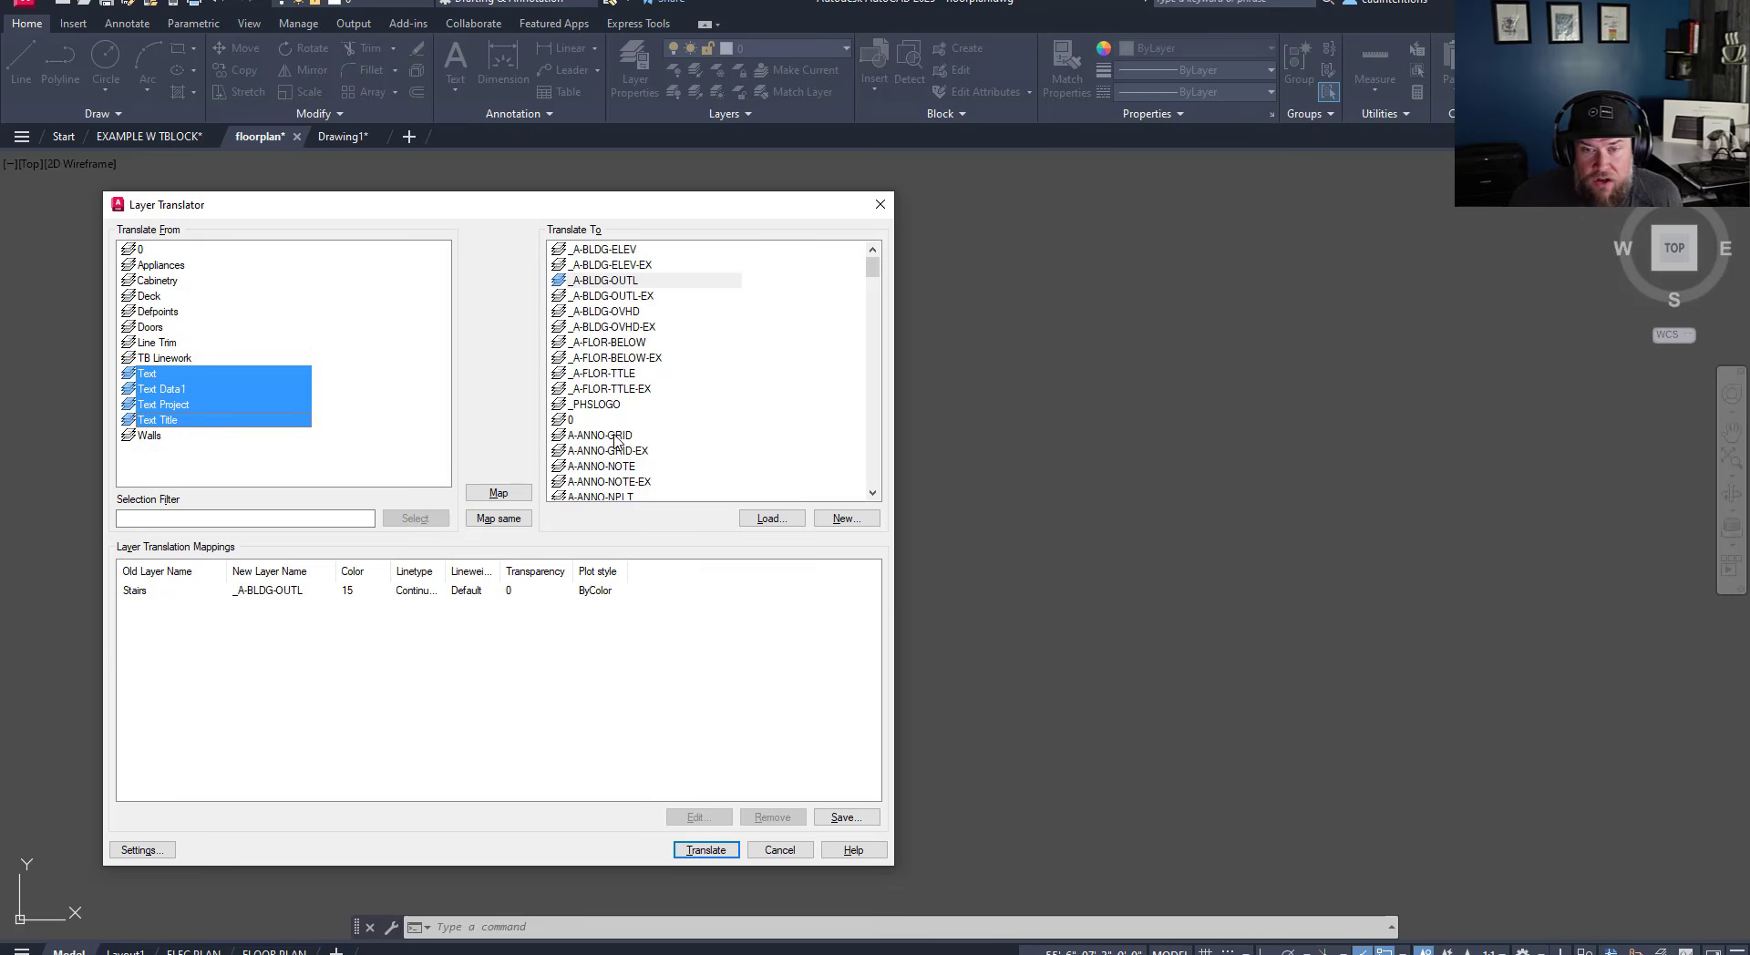
scroll(656, 433, down, 2)
scroll(638, 429, down, 2)
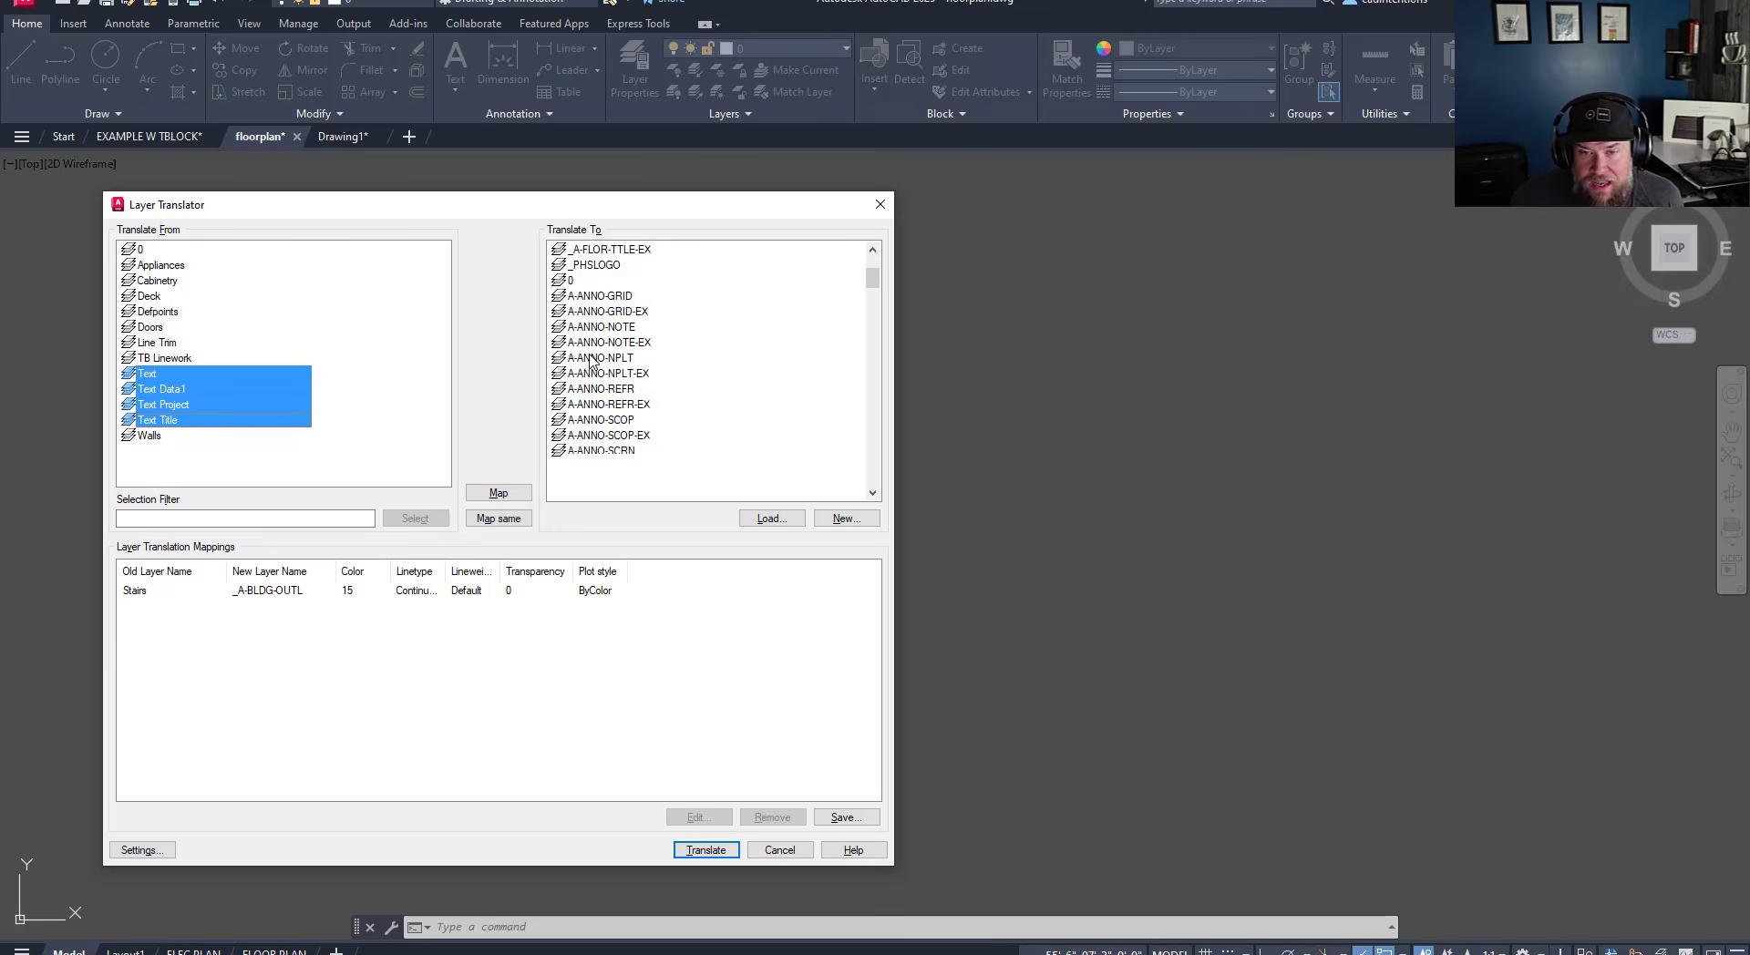
scroll(598, 412, up, 1)
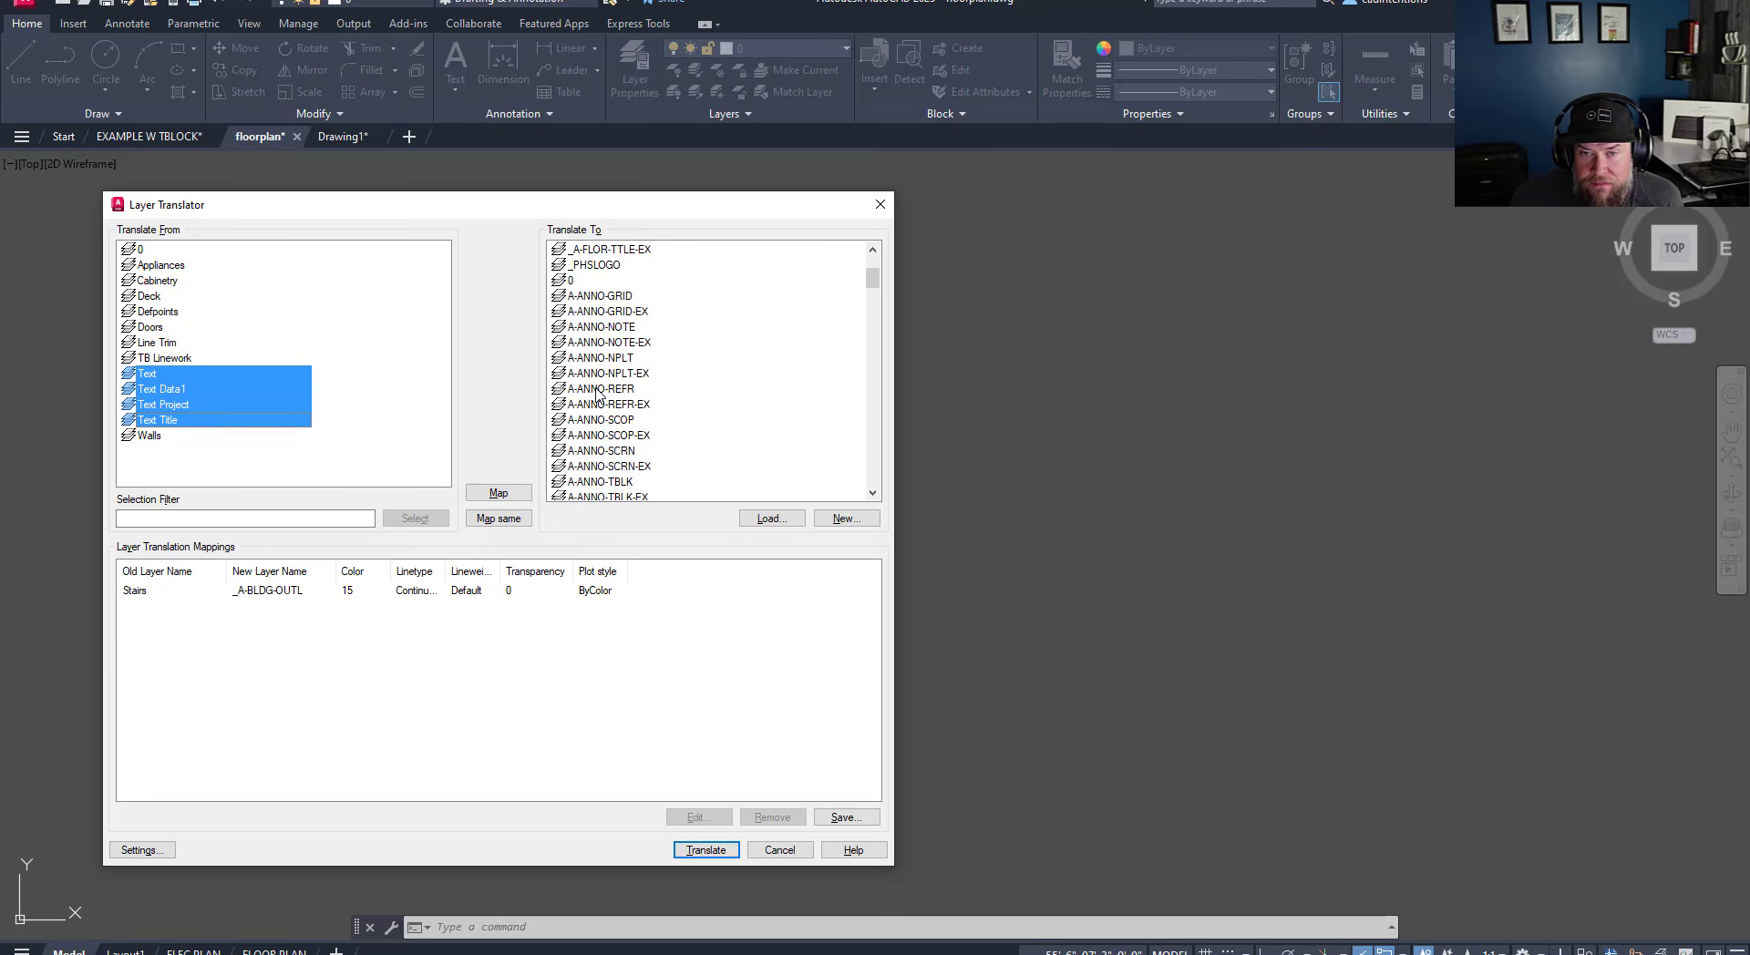
click(602, 328)
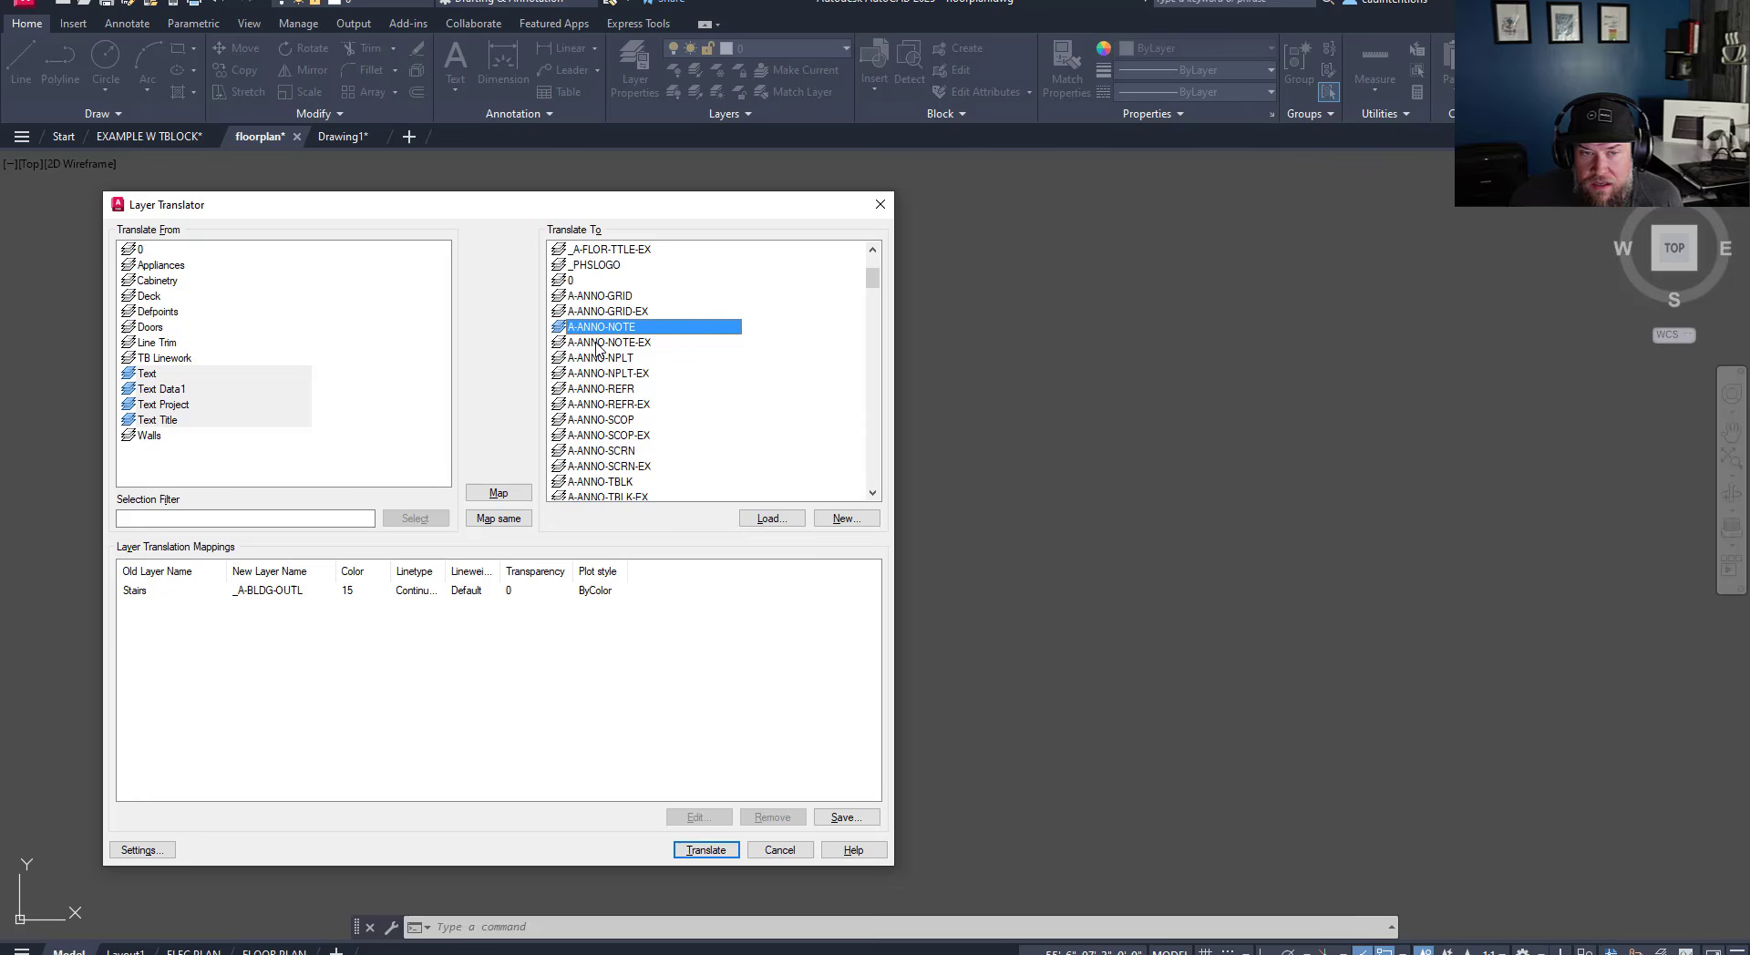
click(499, 493)
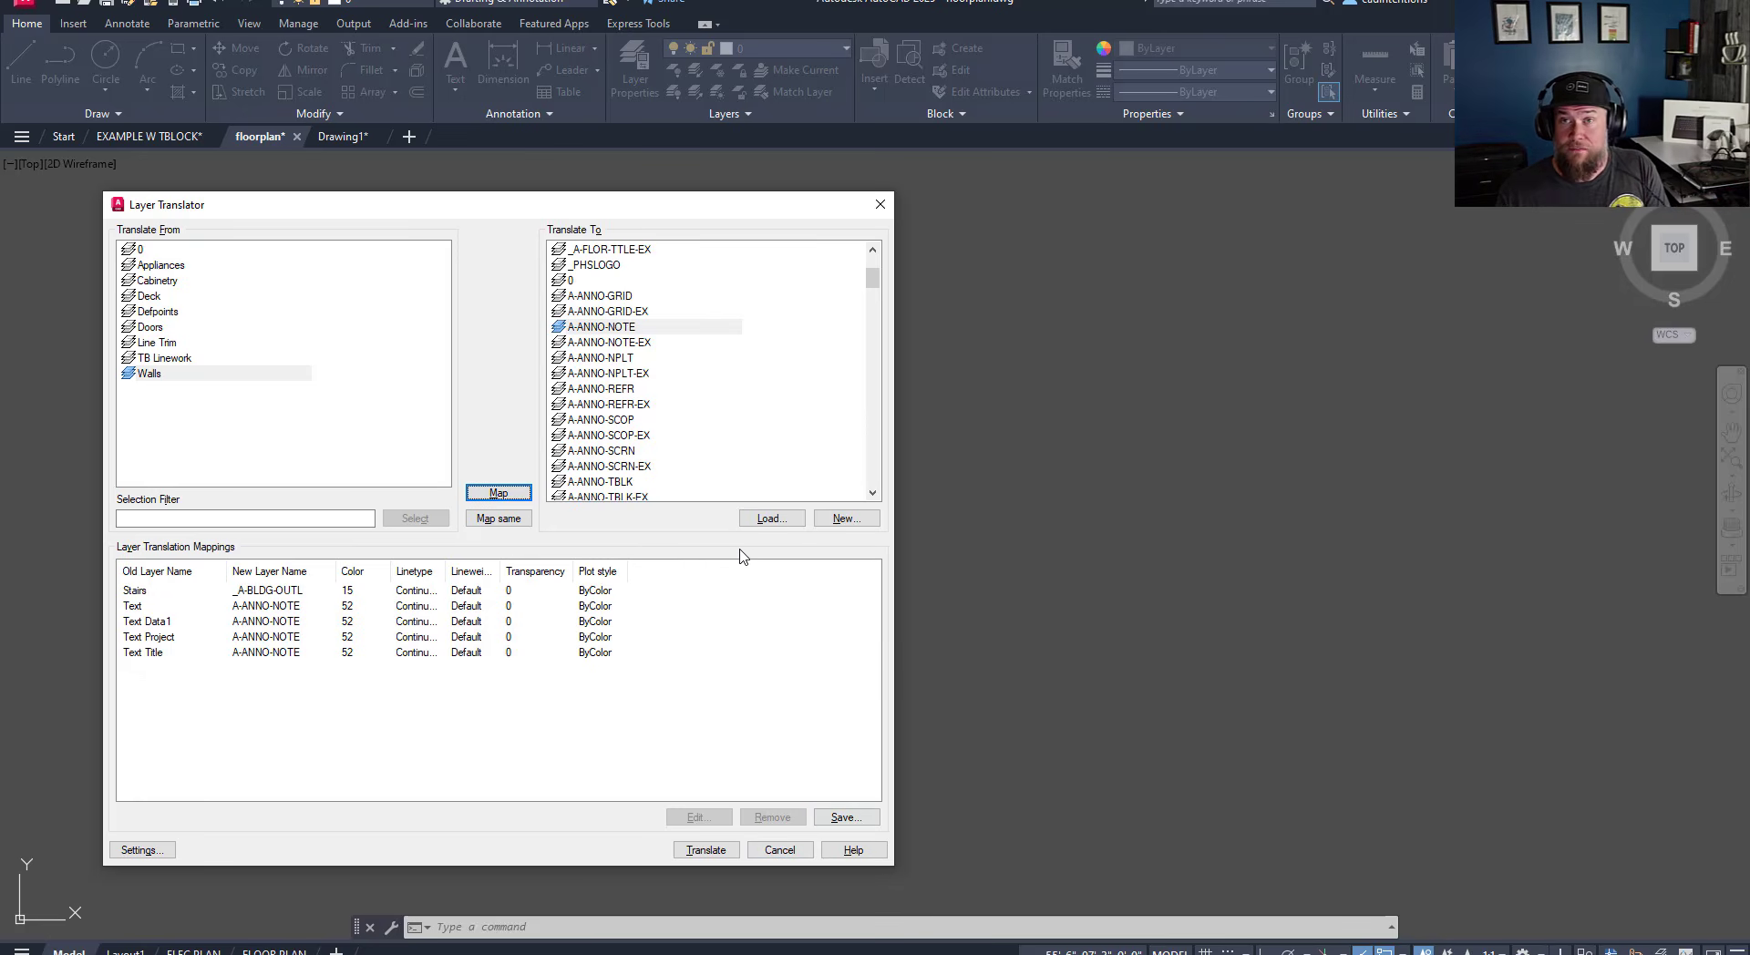
- Run the layer translation with the translate-only option, without saving the mapping information
click(708, 855)
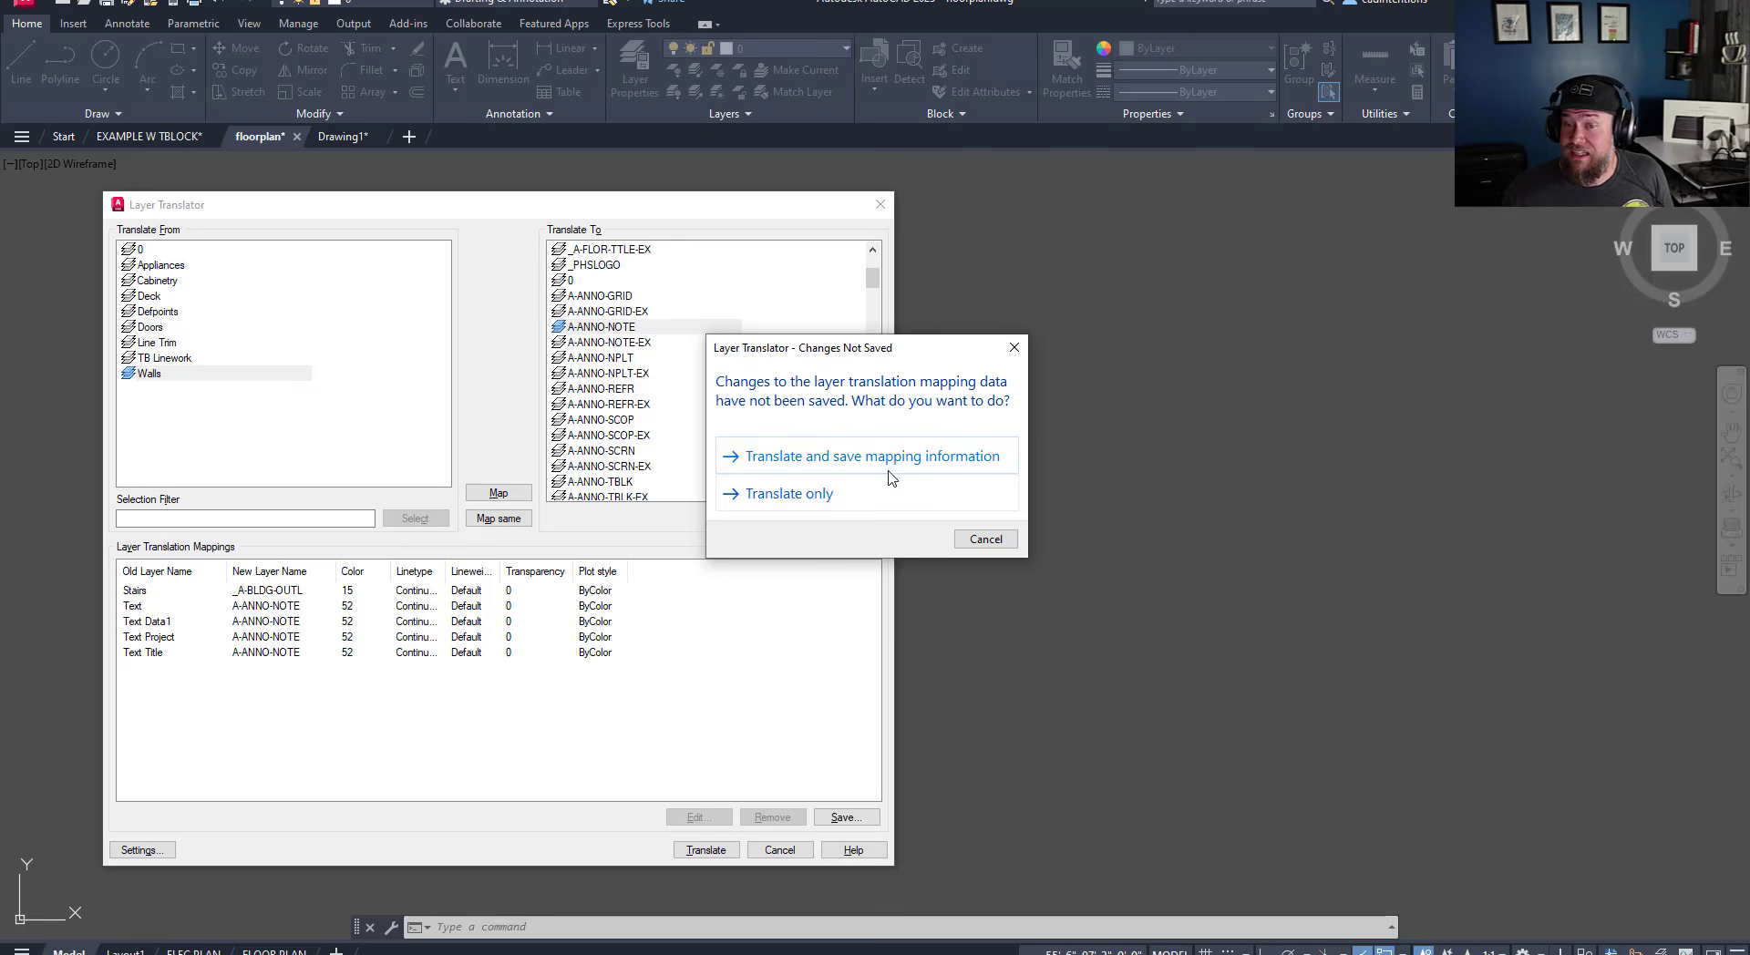
click(788, 494)
key(Escape)
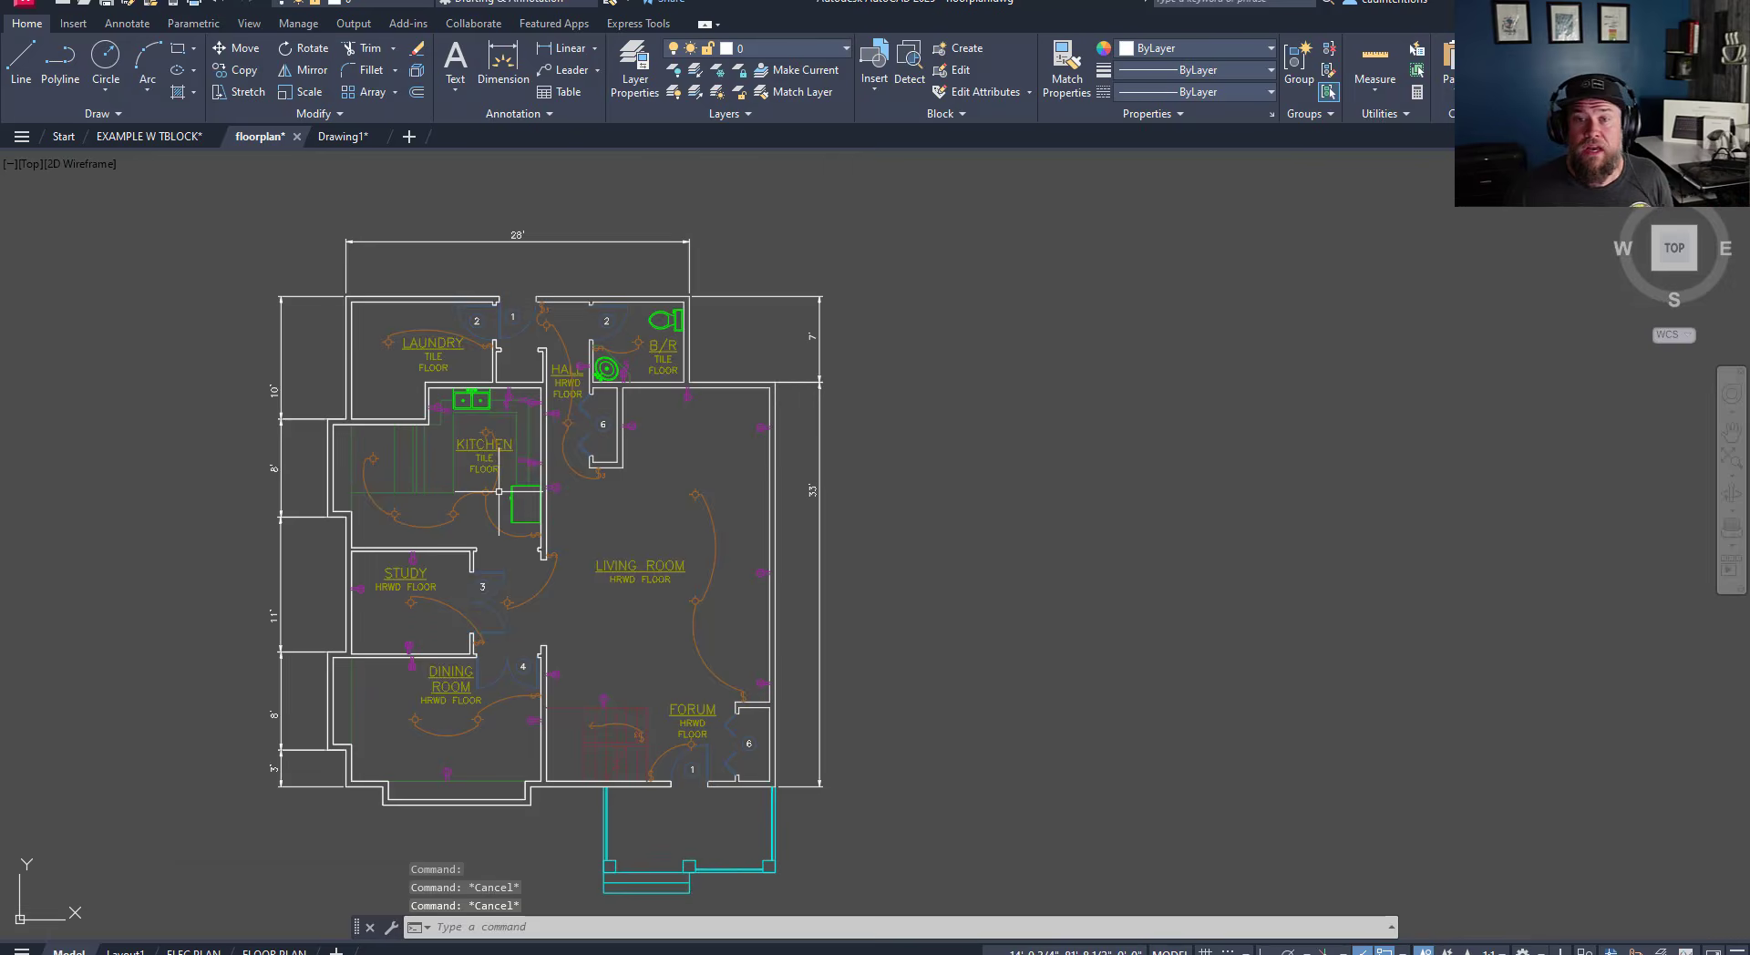
key(Escape)
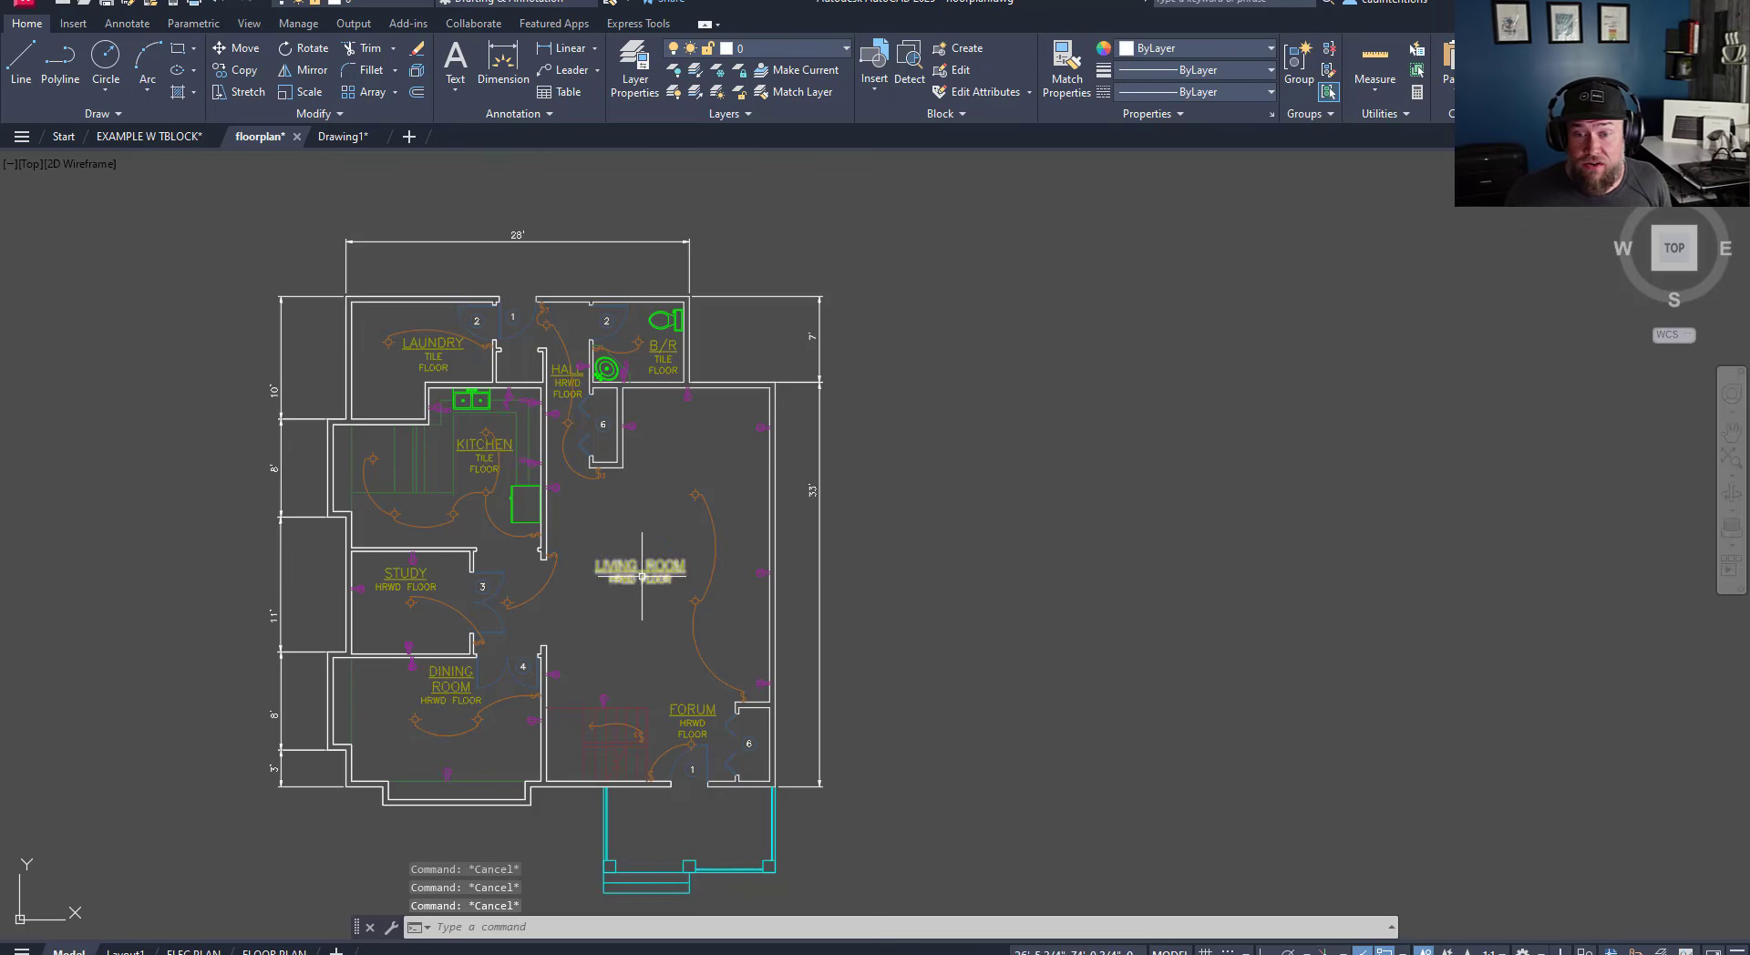
- Check which layer the living room and study labels are on by selecting both, leaving nothing selected
click(642, 577)
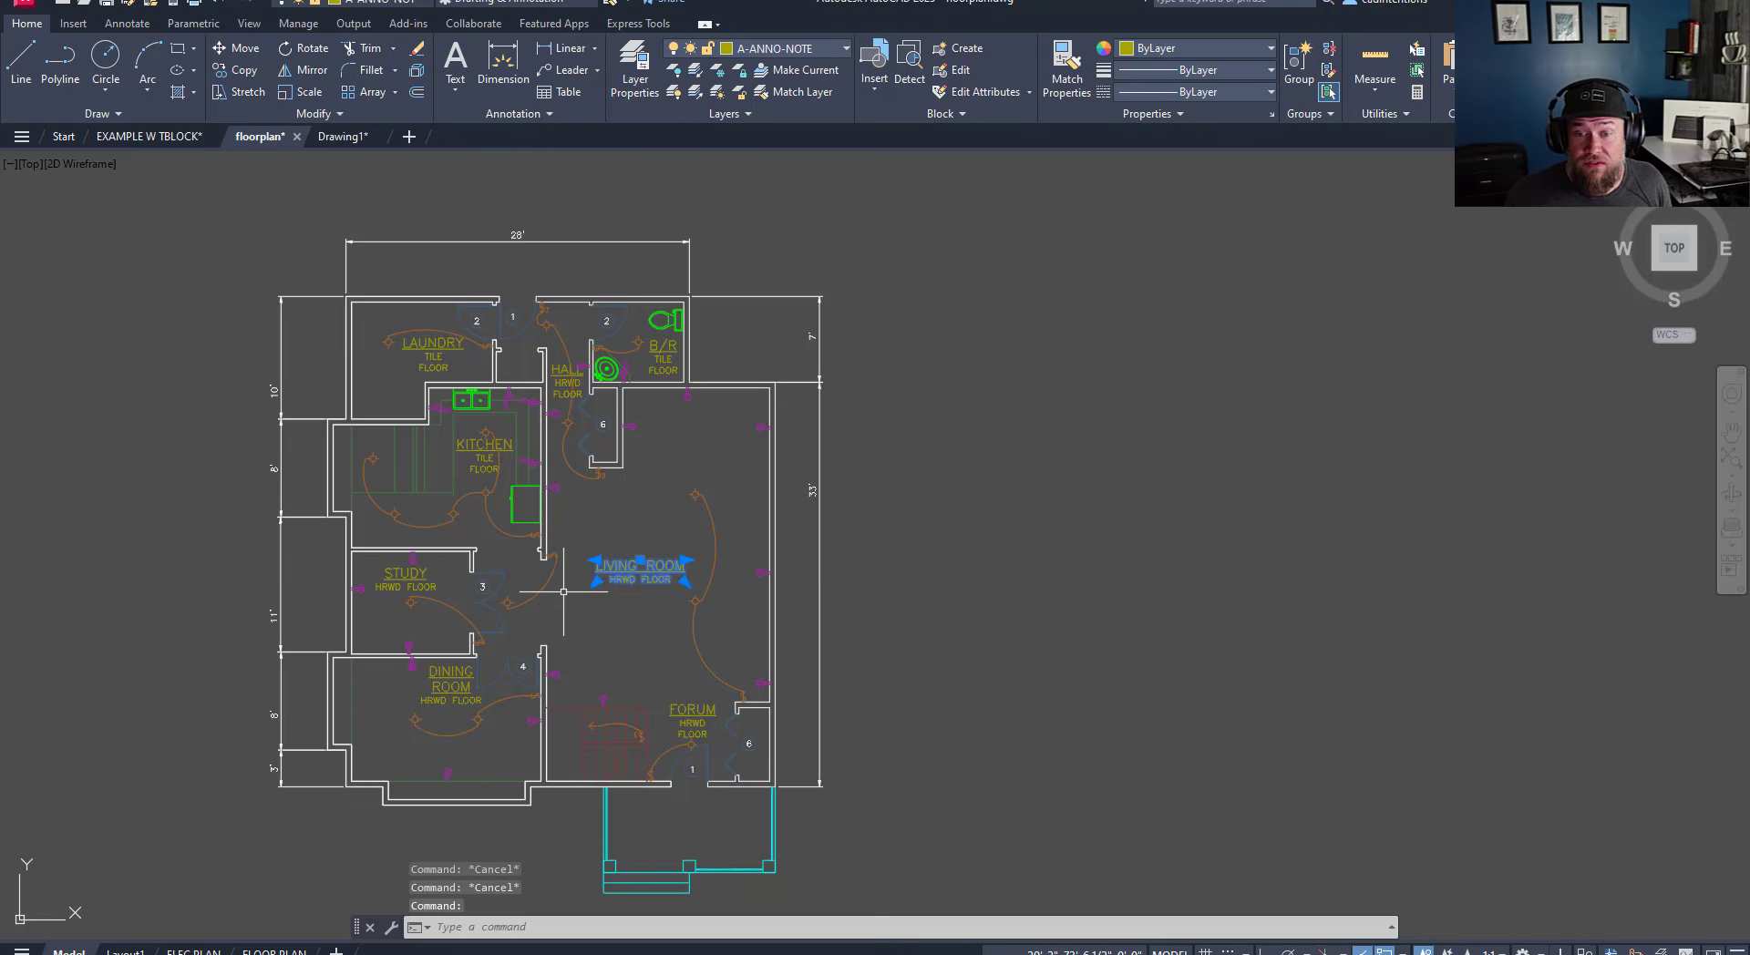
click(430, 580)
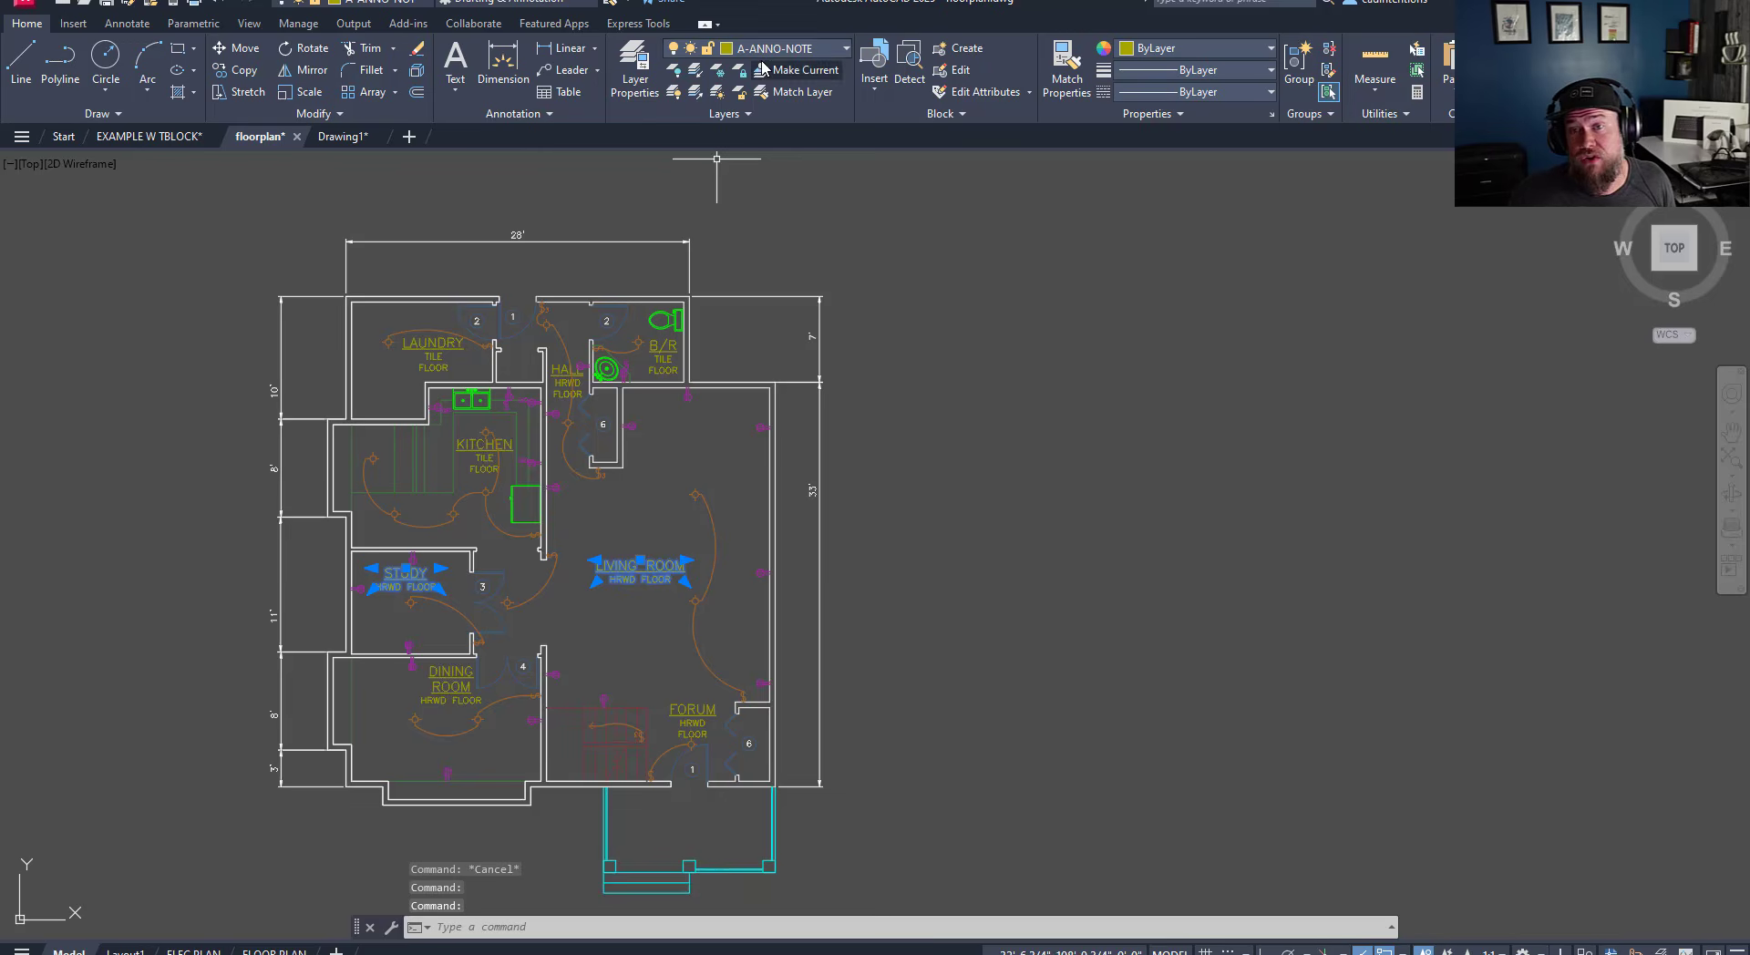
click(930, 264)
key(Escape)
key(Escape)
key(Escape)
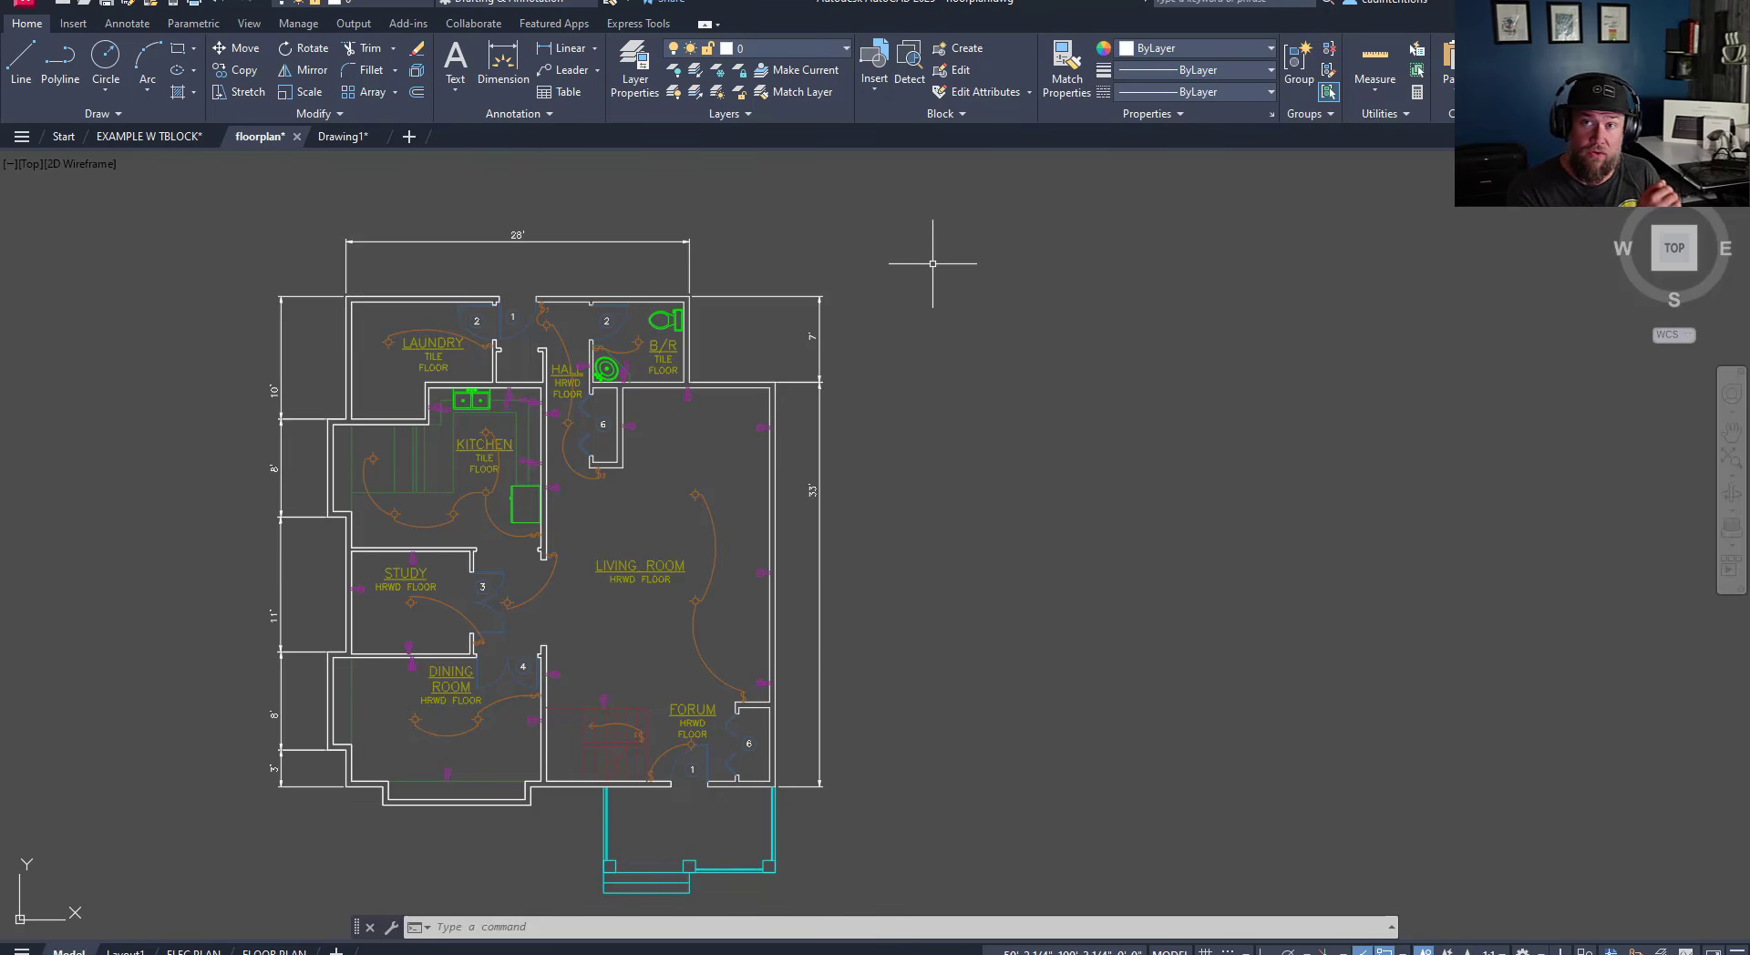
- Save the floorplan drawing and leave no command active
key(ctrl+s)
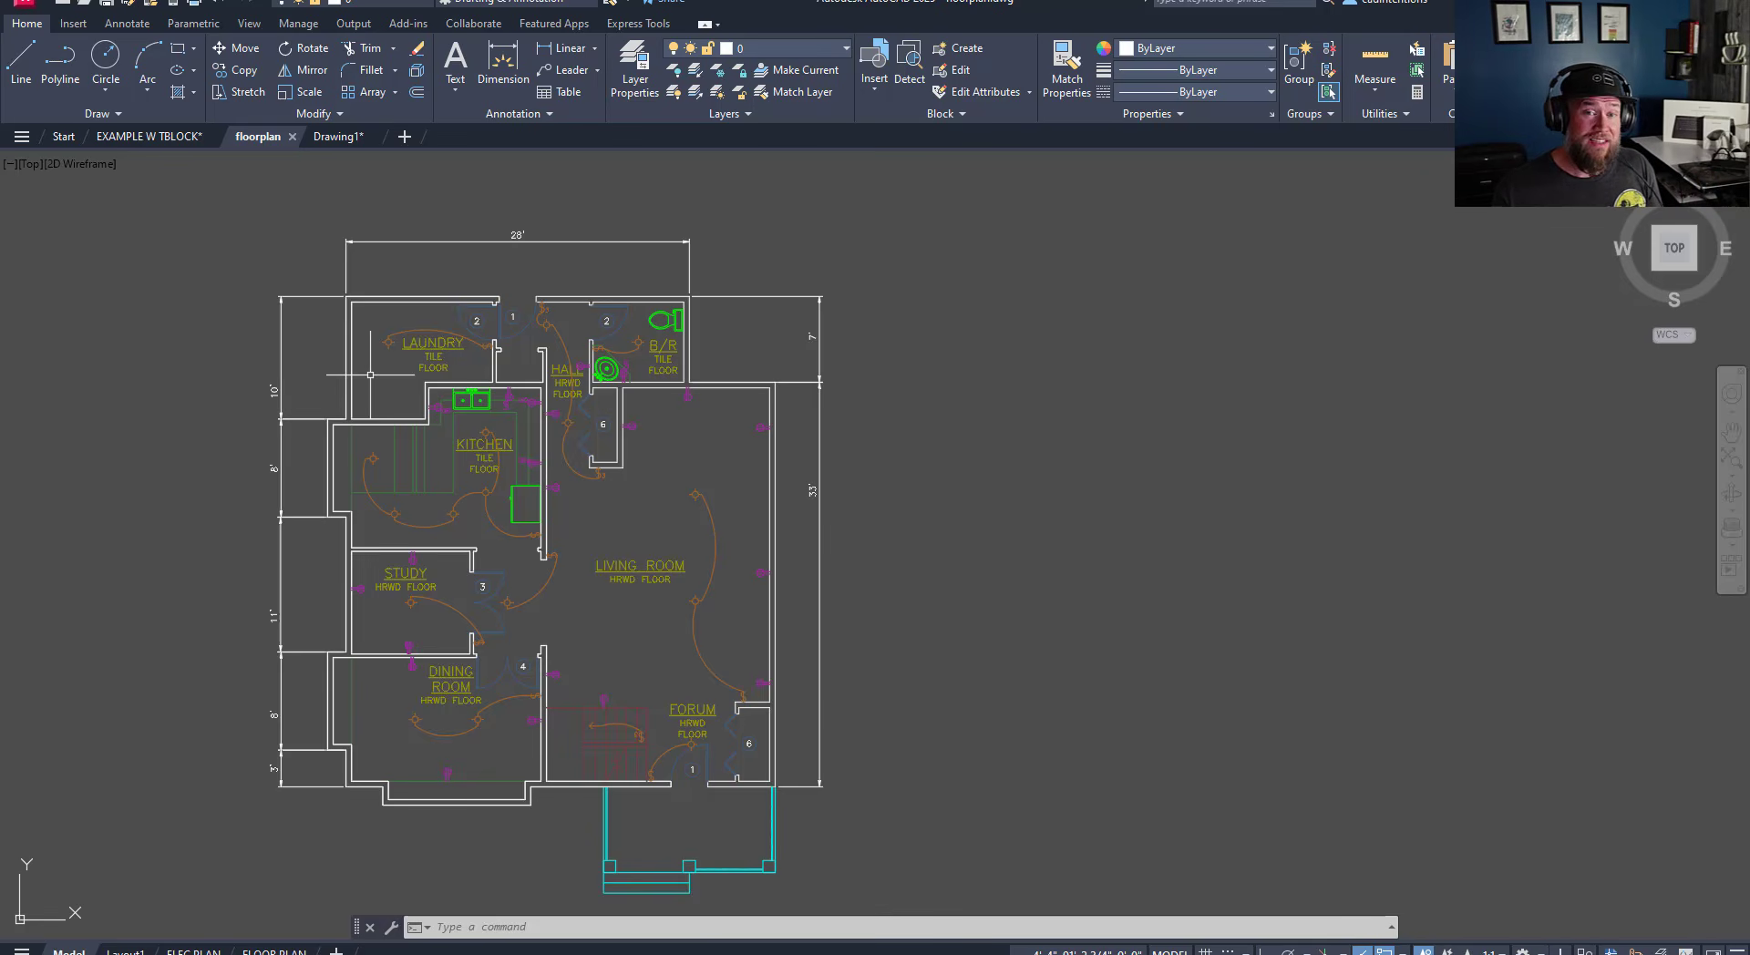
key(Escape)
key(Escape)
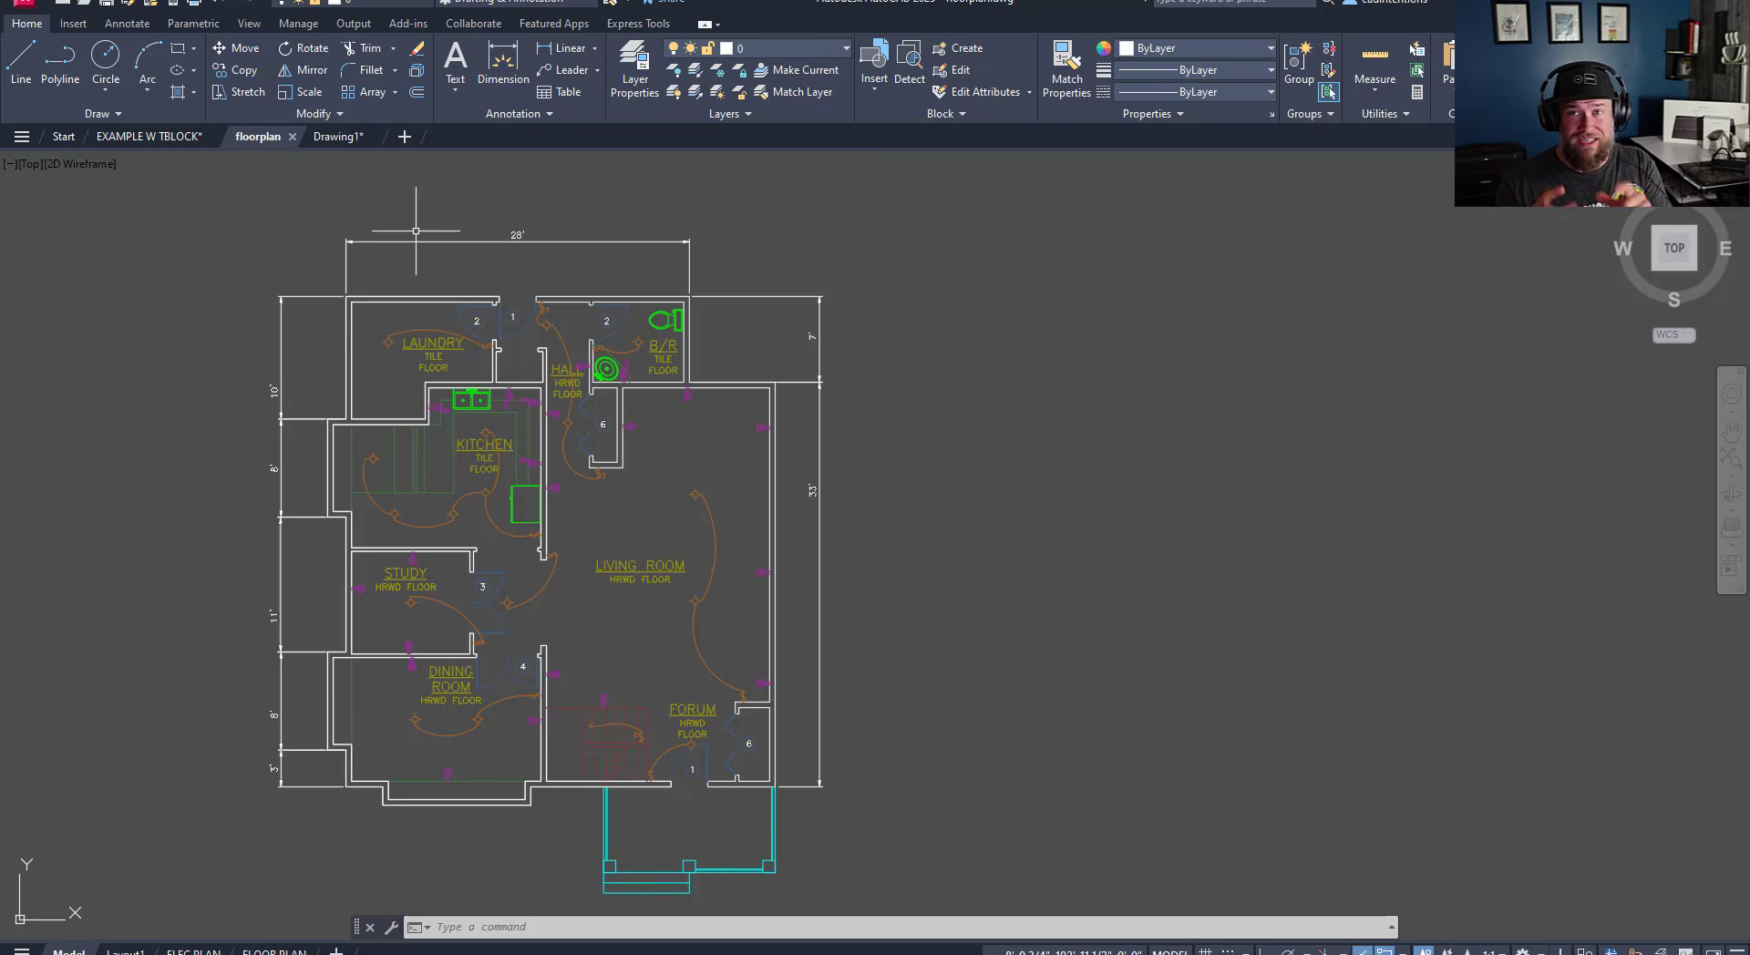
key(Escape)
key(Escape)
key(Escape)
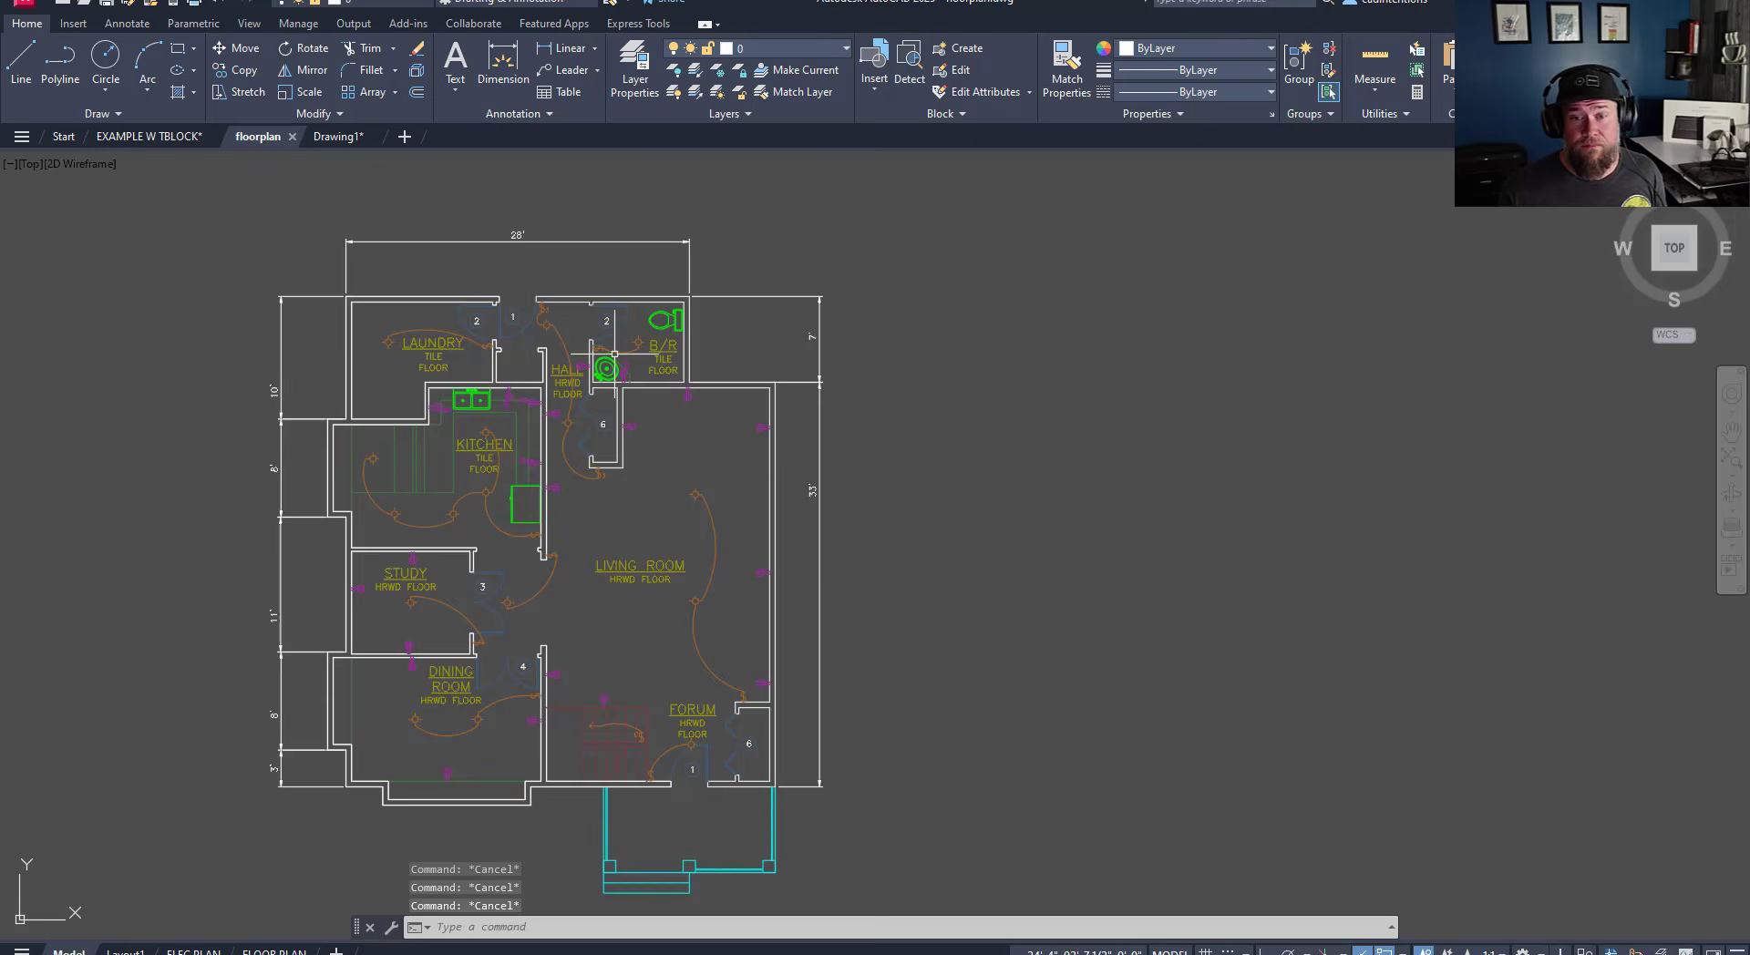
- Take a brief look at Drawing1 and return to the floor plan in the floorplan drawing
scroll(281, 615, down, 2)
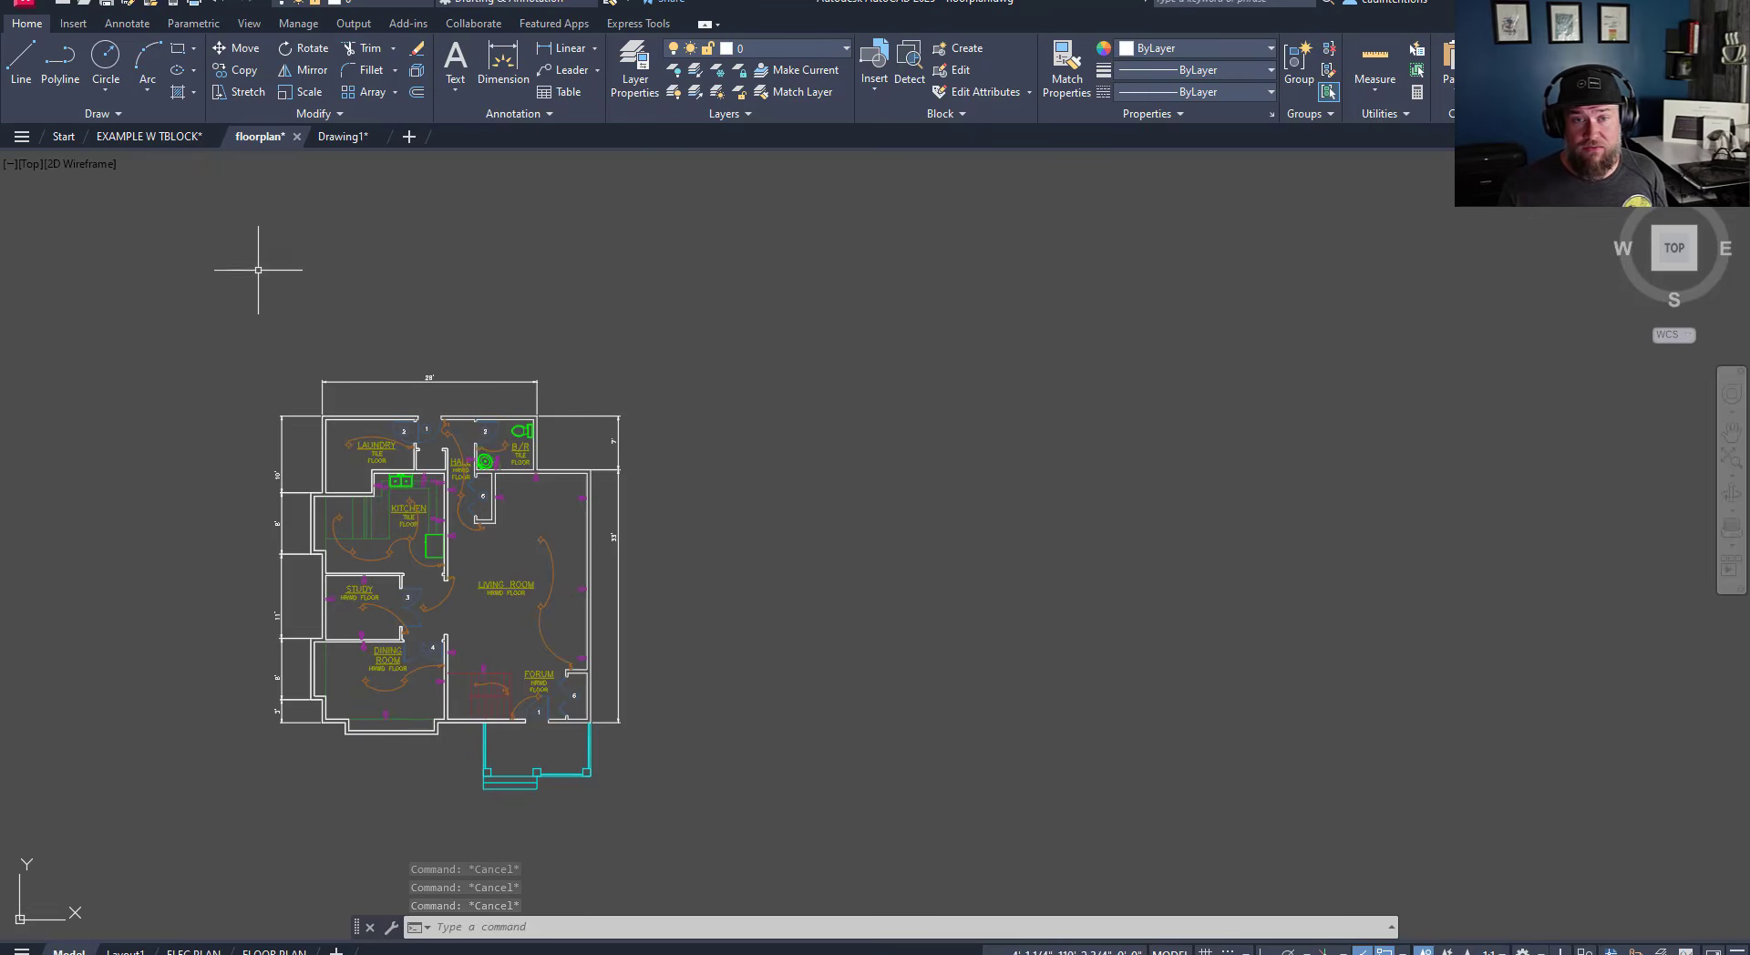
click(345, 136)
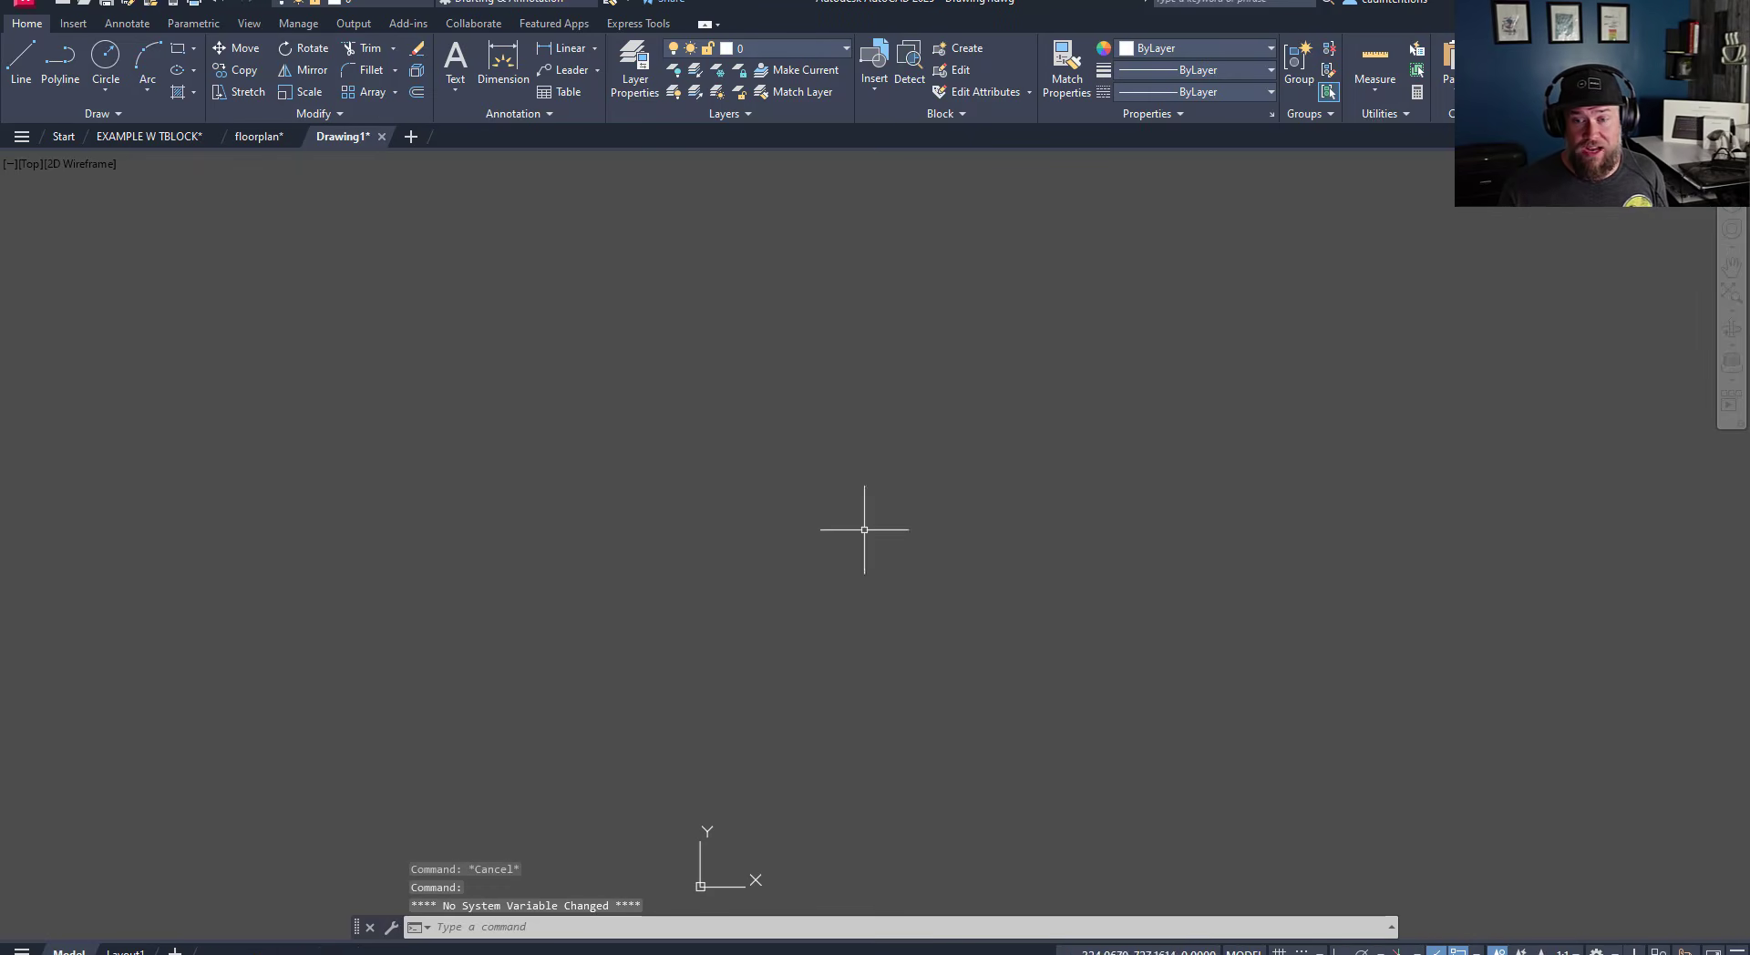
key(Escape)
key(Escape)
click(260, 136)
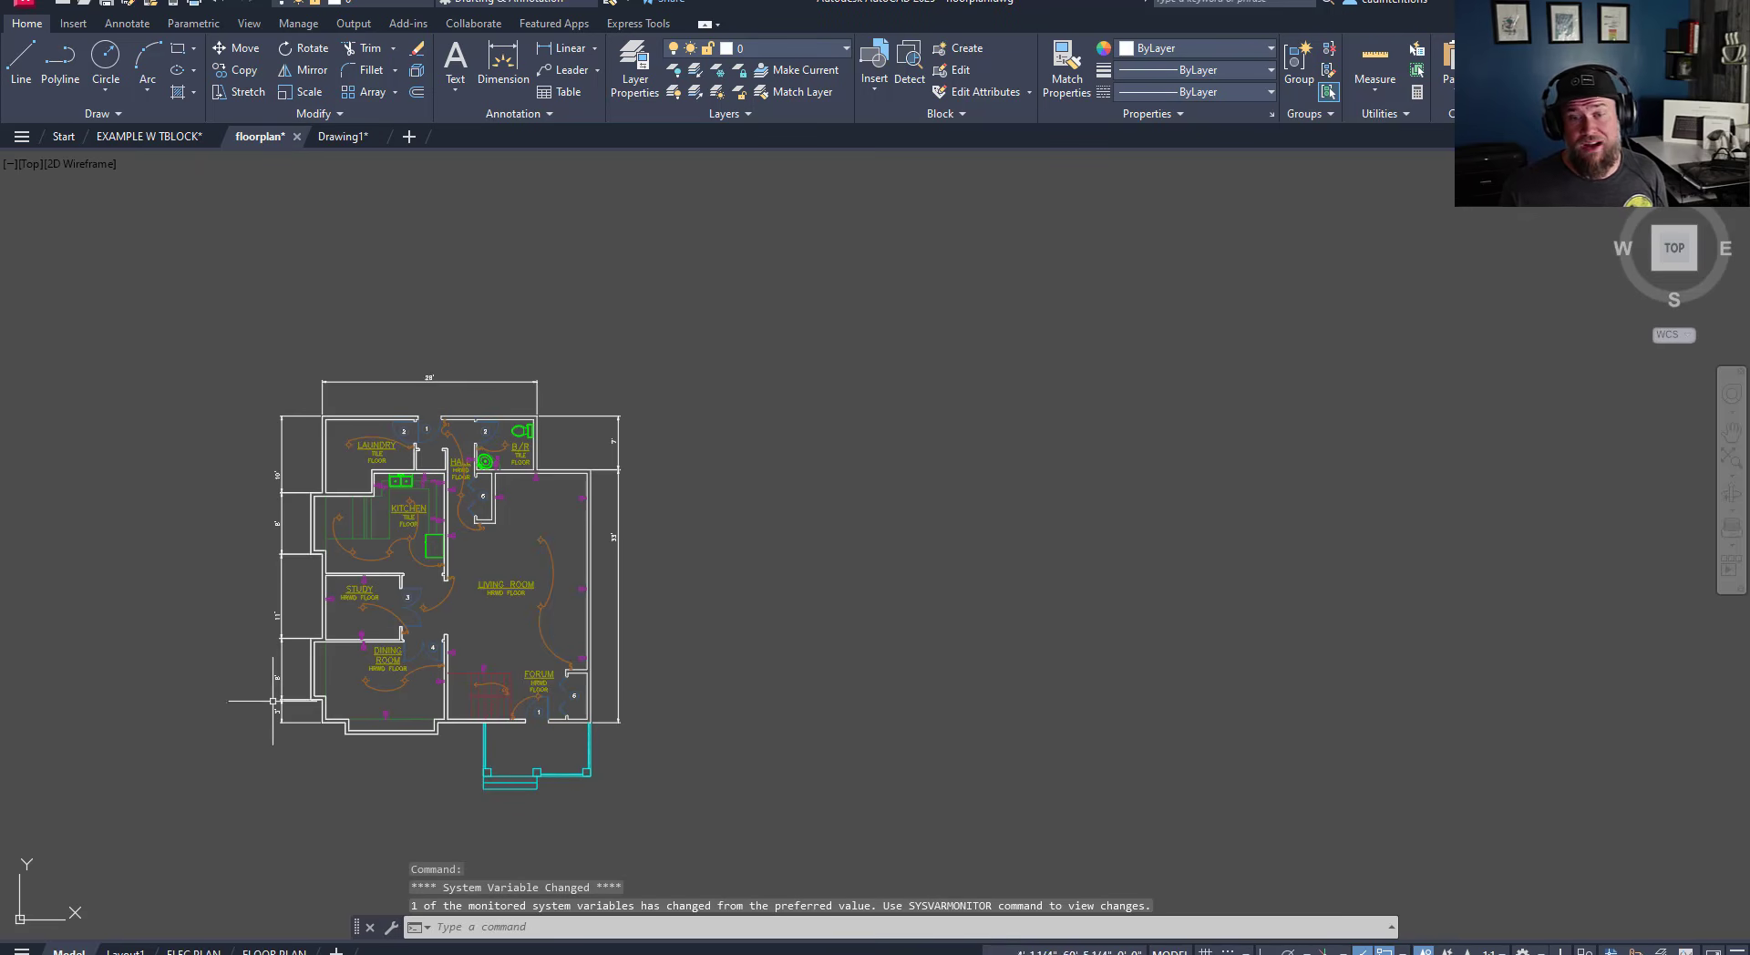
middle_drag(408, 499, 488, 520)
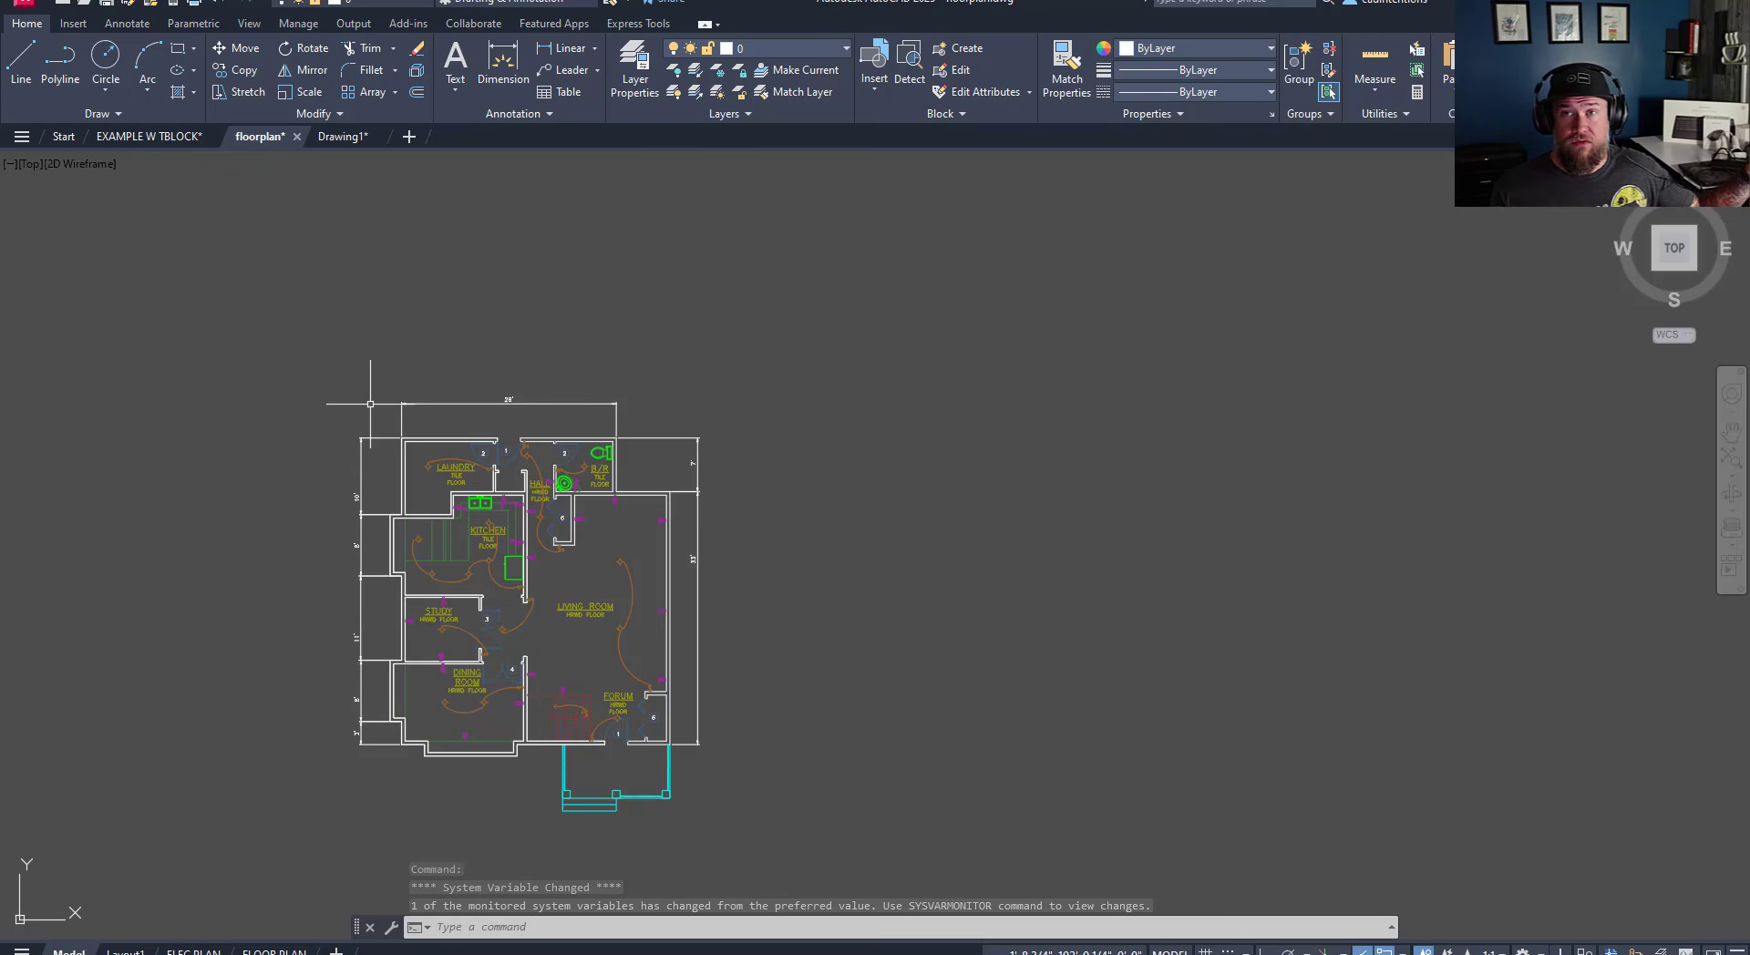
- Copy the full file path of the floorplan drawing and switch to Drawing1 with no command active
mouse_move(251, 141)
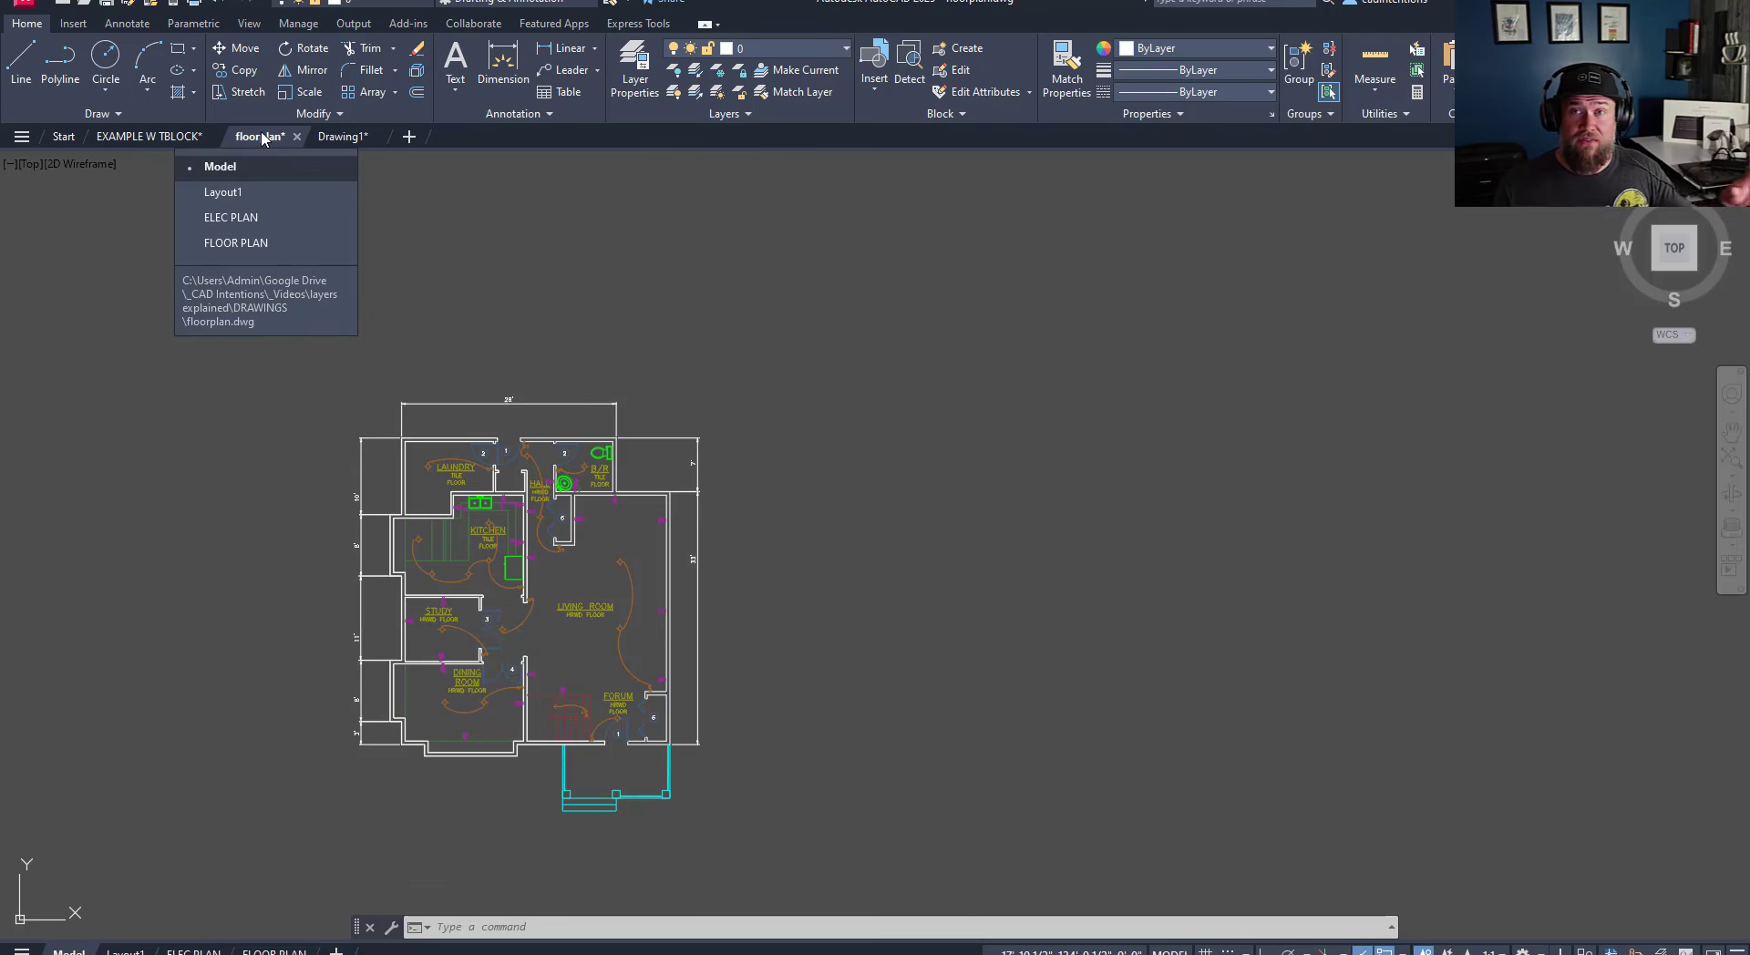
right_click(262, 138)
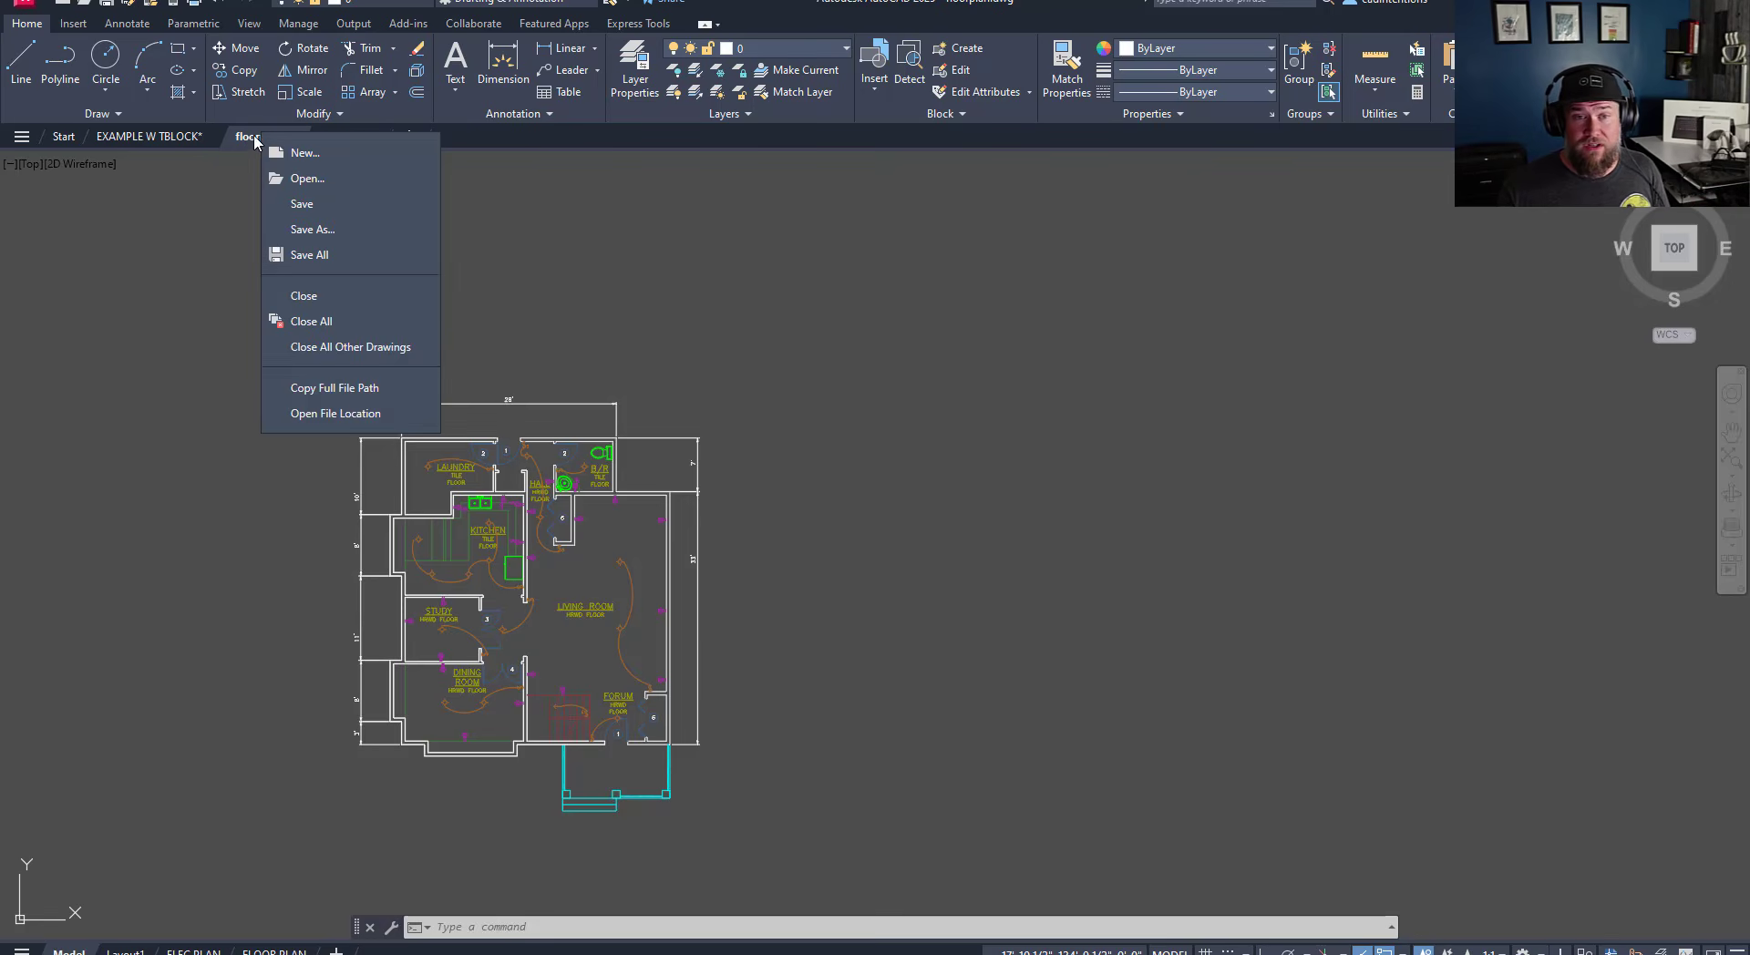
click(322, 387)
click(315, 136)
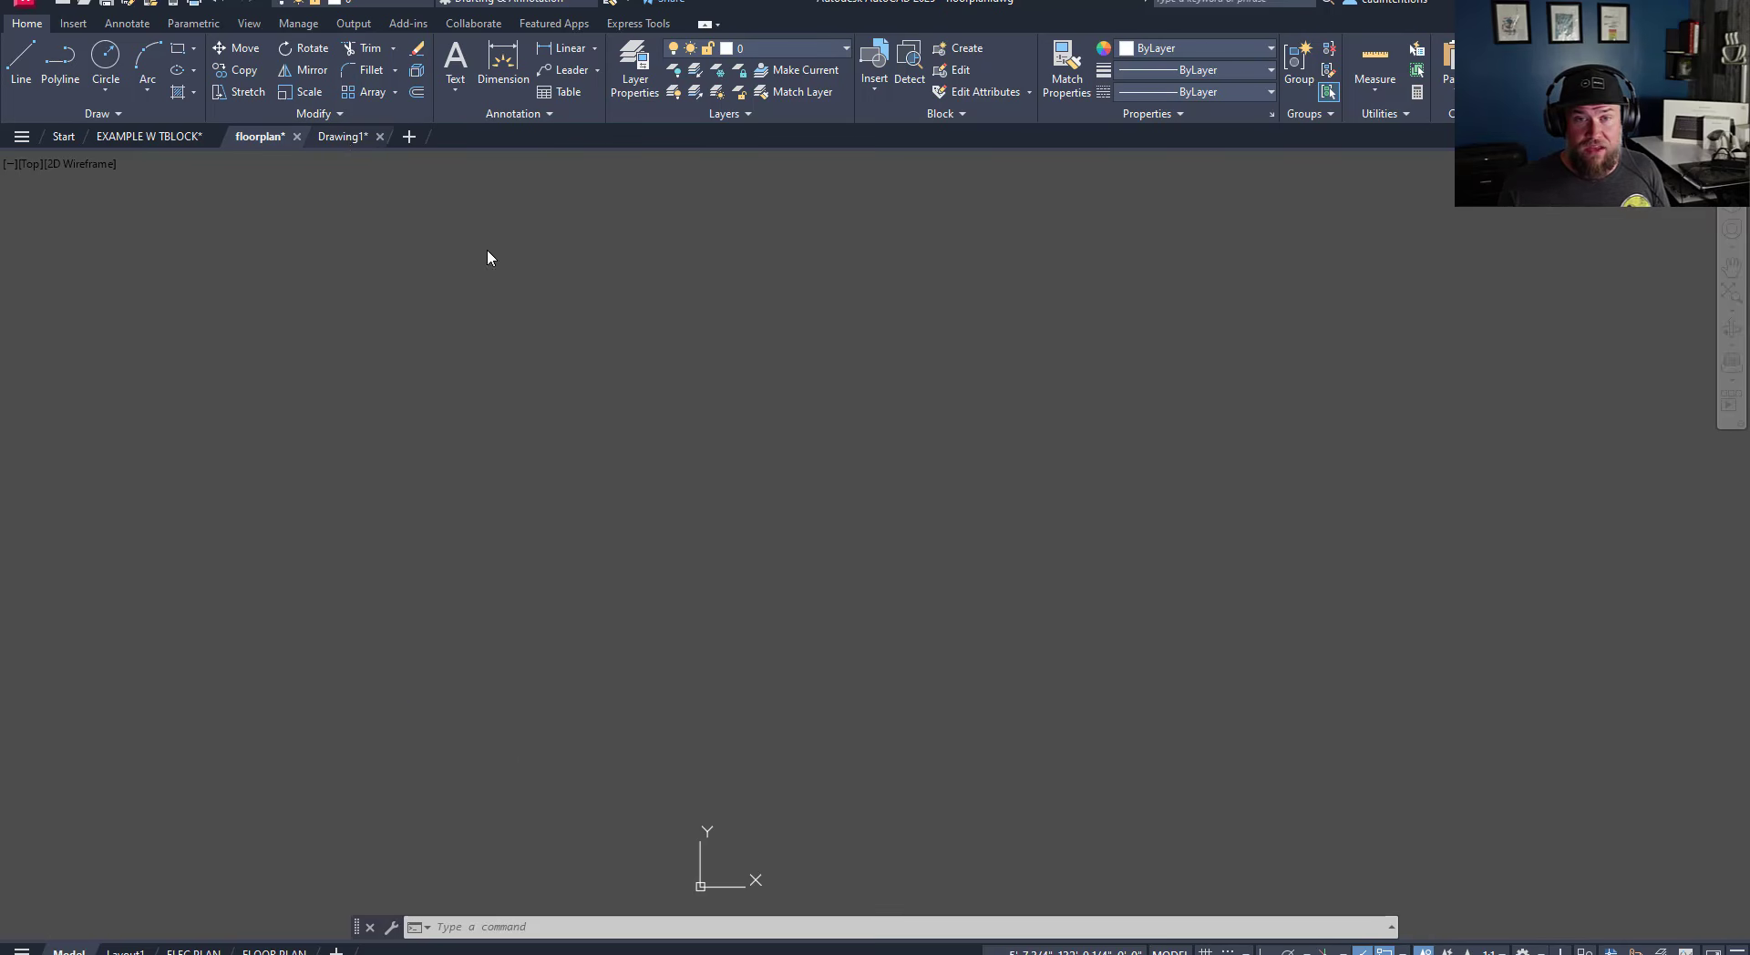
key(Escape)
key(Escape)
key(Escape)
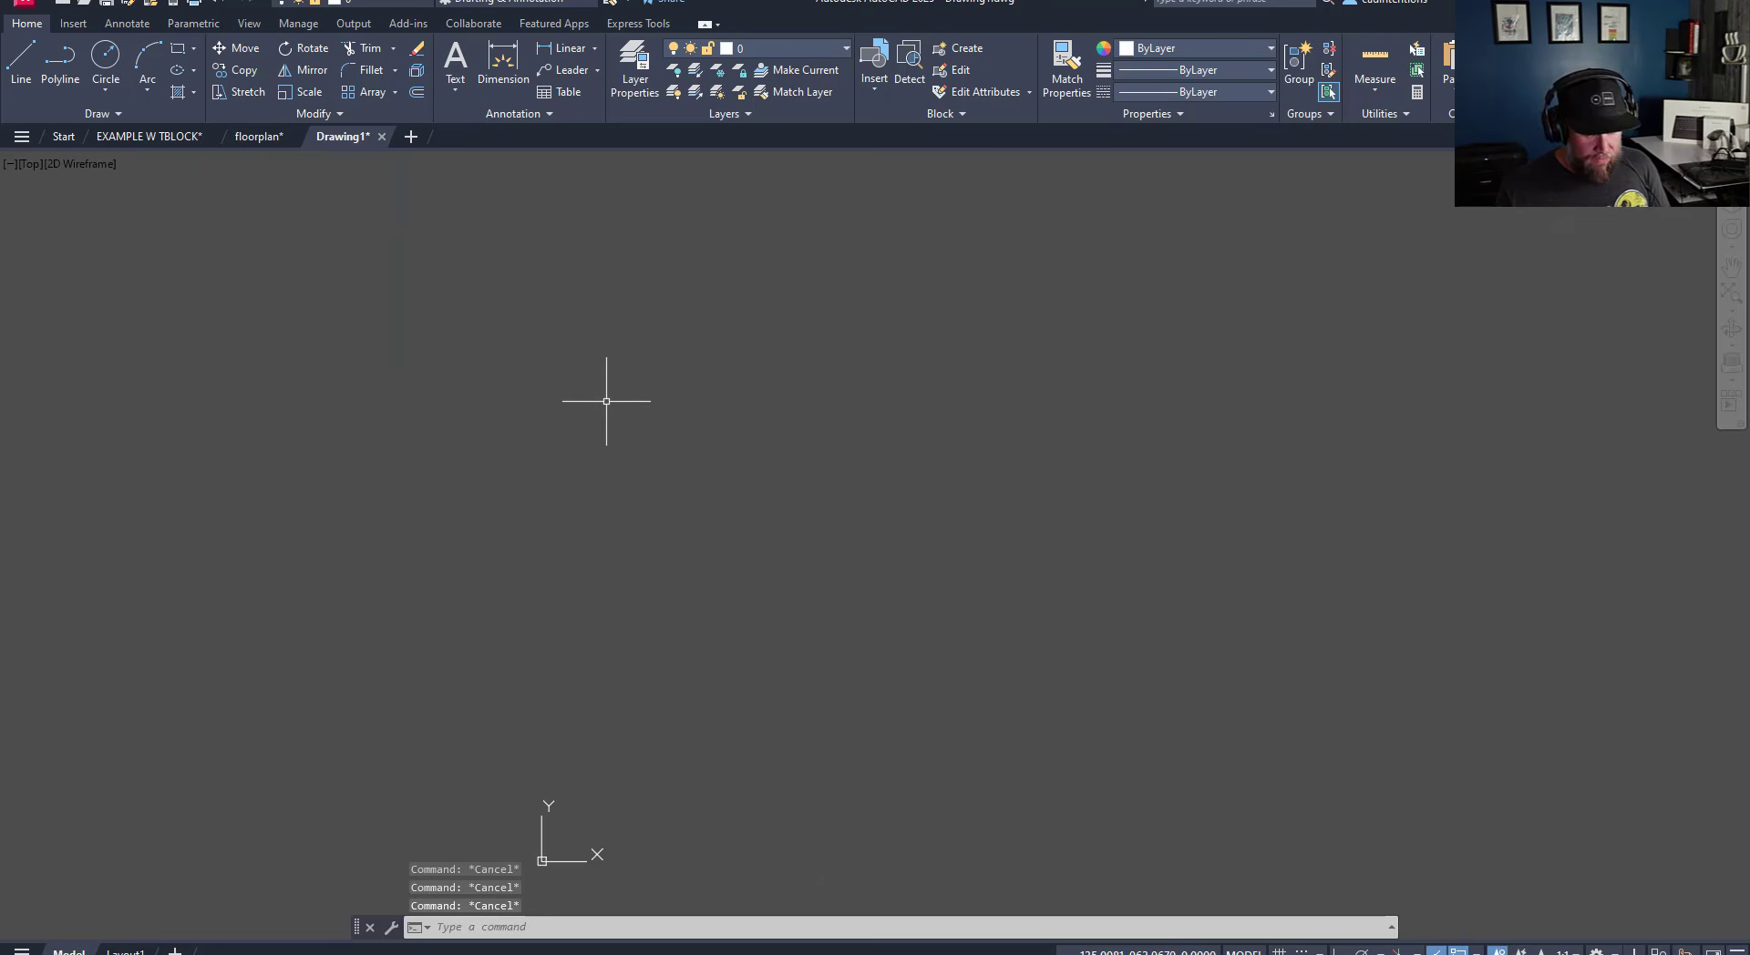
- Choose floorplan.dwg as the block to insert into Drawing1, using its copied file path
text(i)
key(Return)
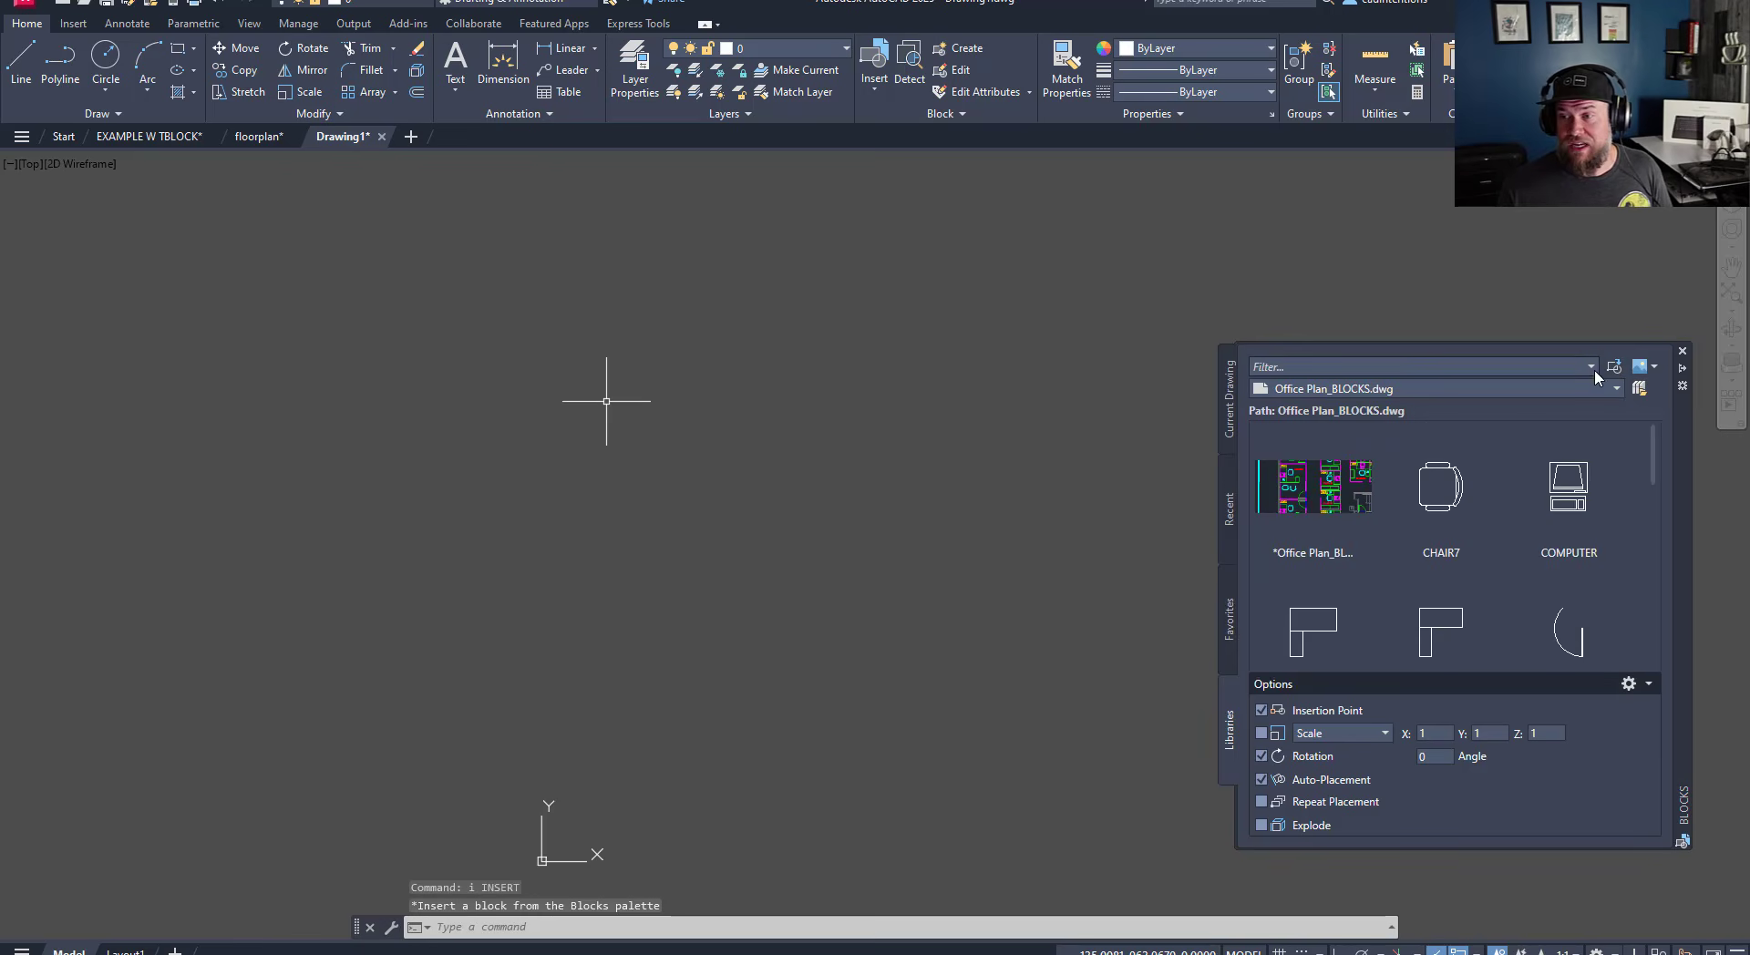
click(1614, 366)
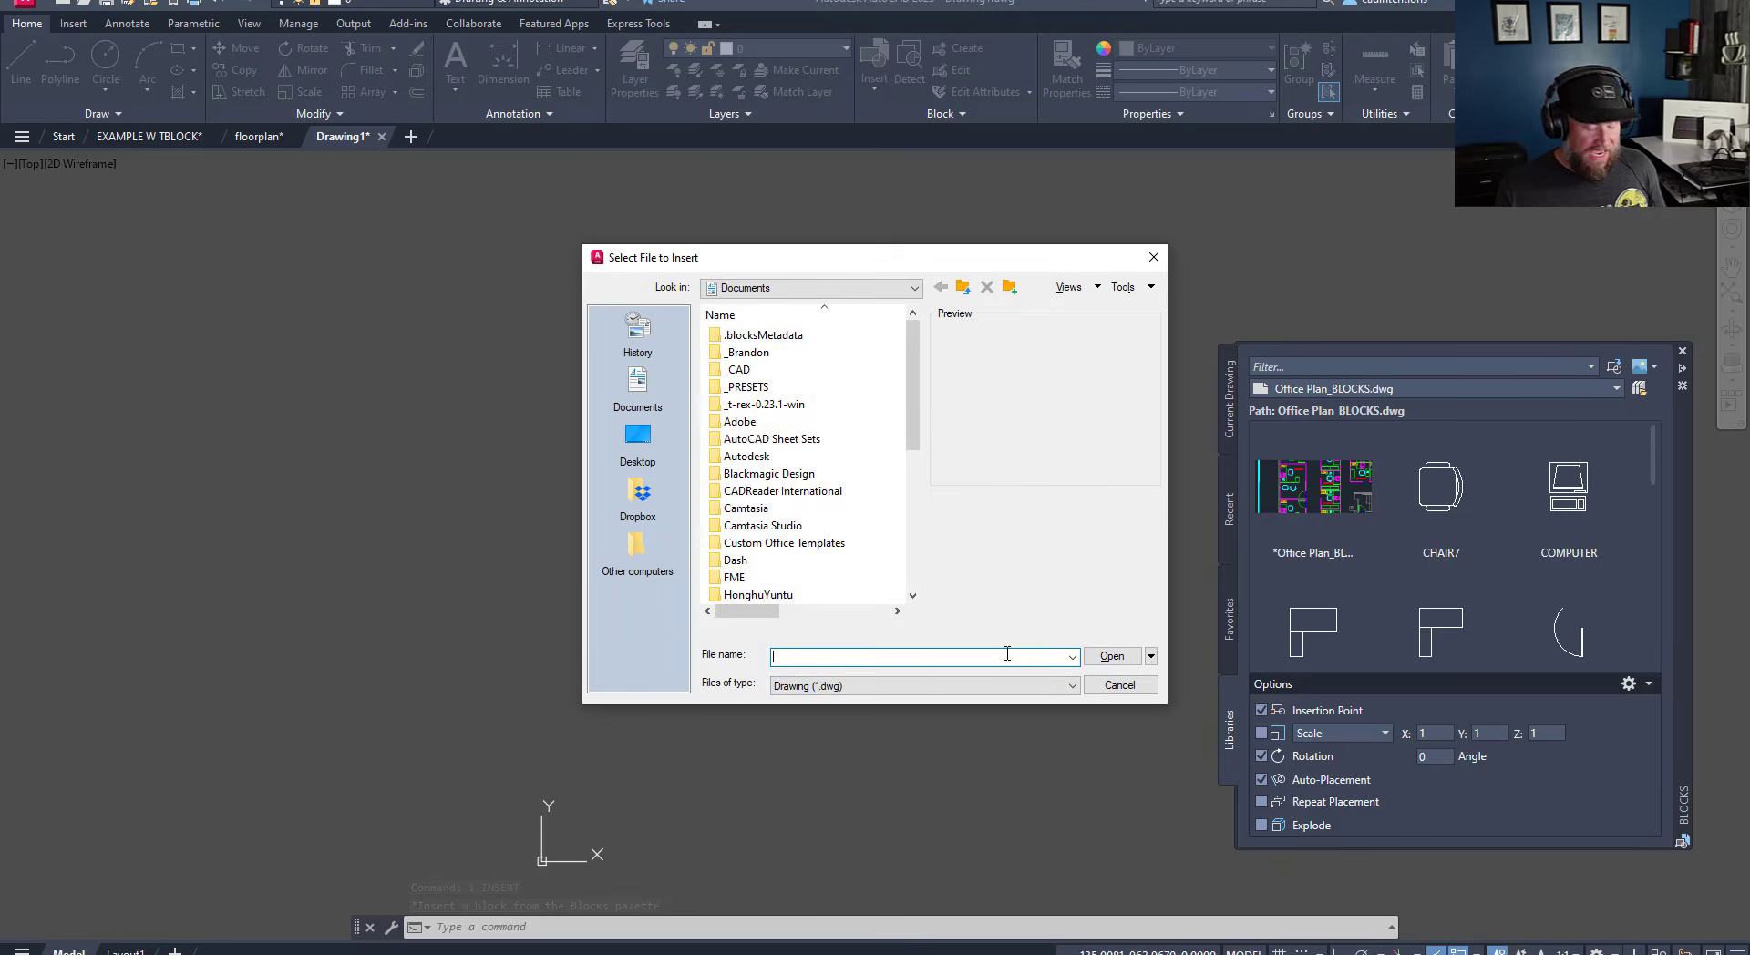
key(ctrl+v)
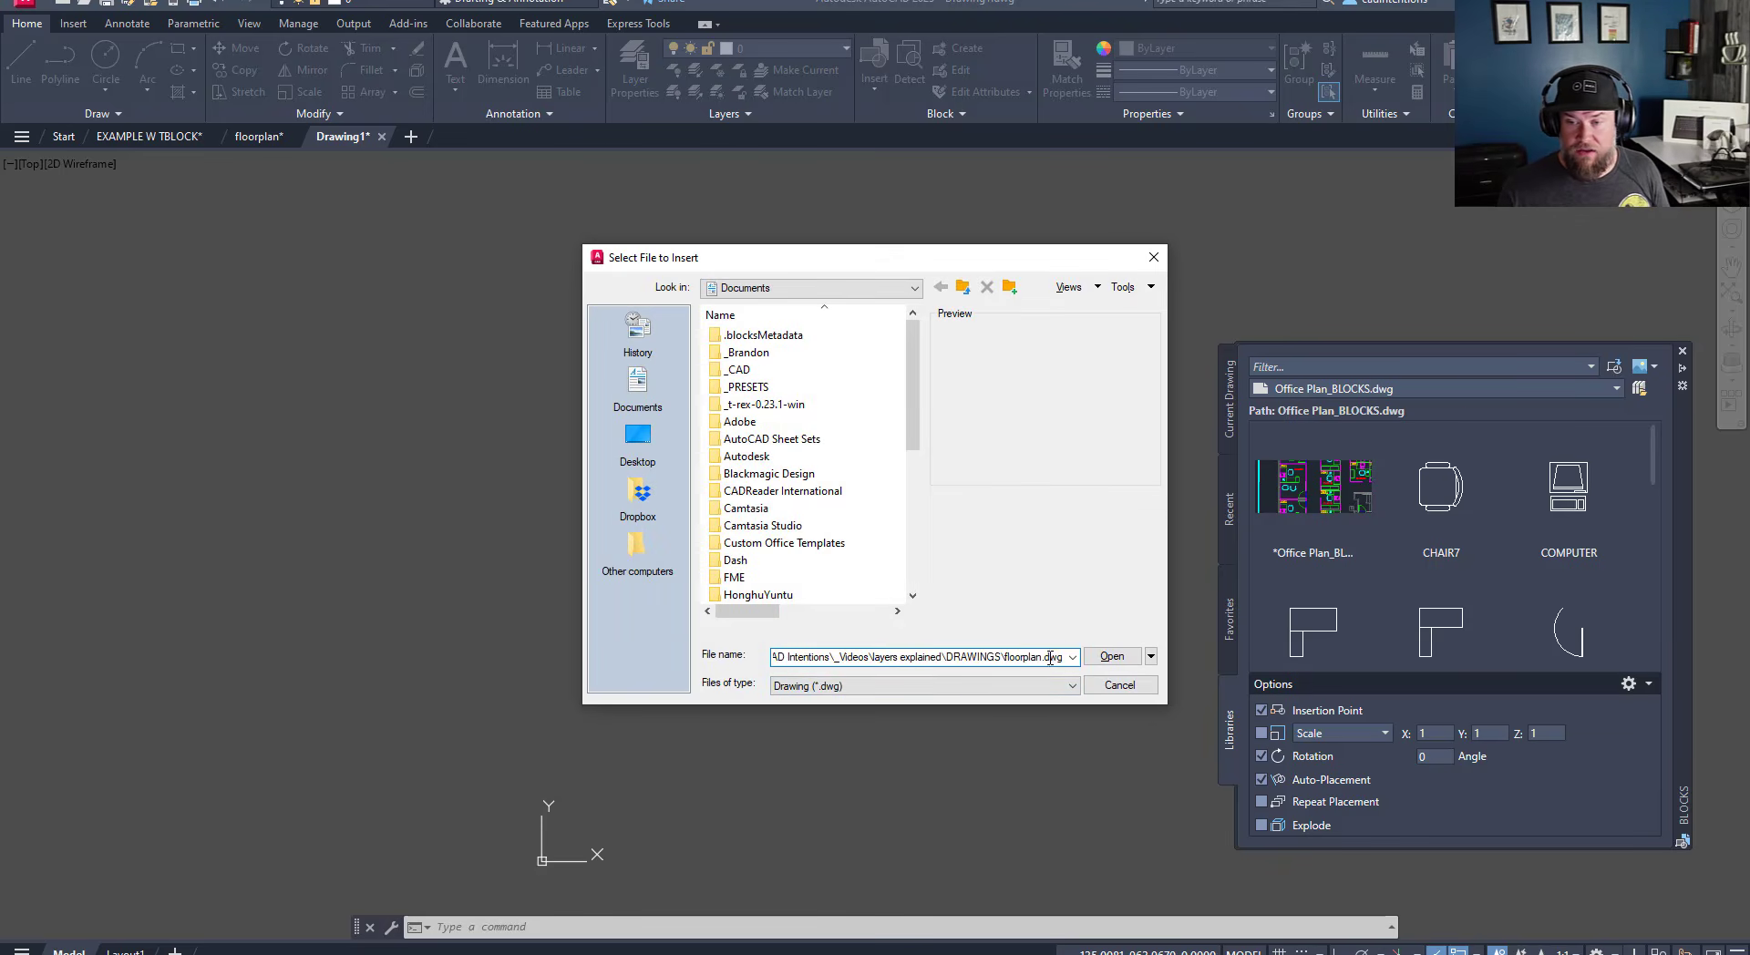
click(1111, 658)
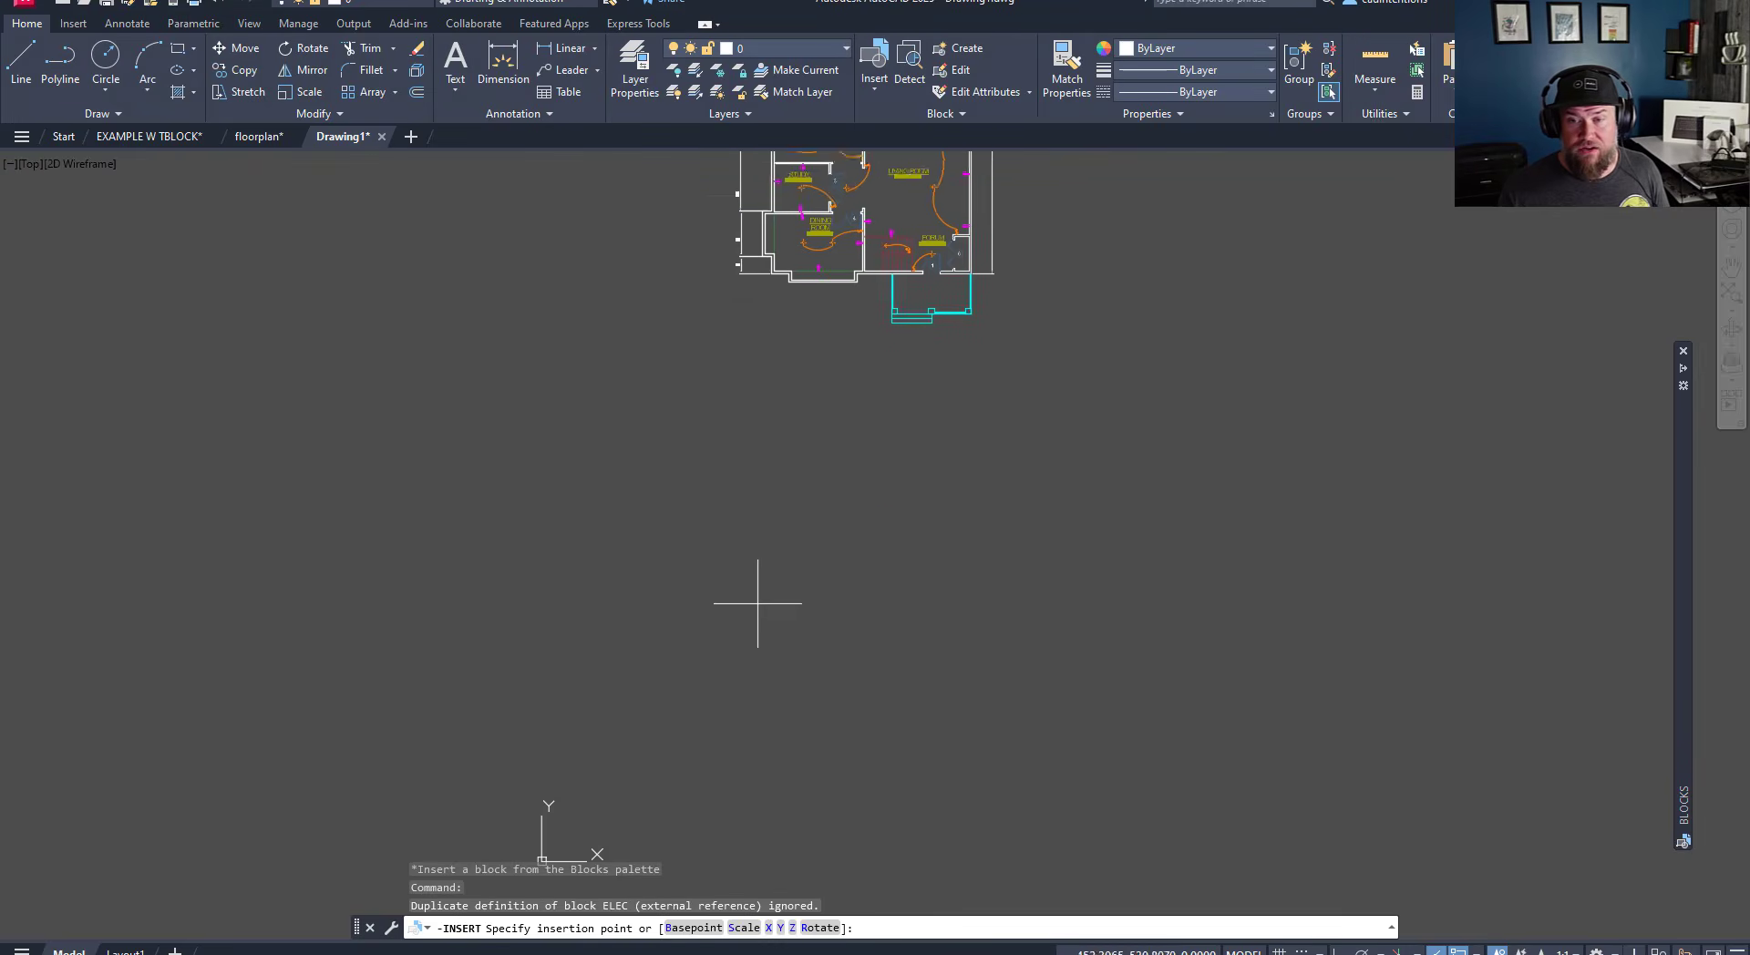
- Place the floorplan block at 0,0 with a rotation angle of 0 and leave no command active
scroll(845, 636, down, 4)
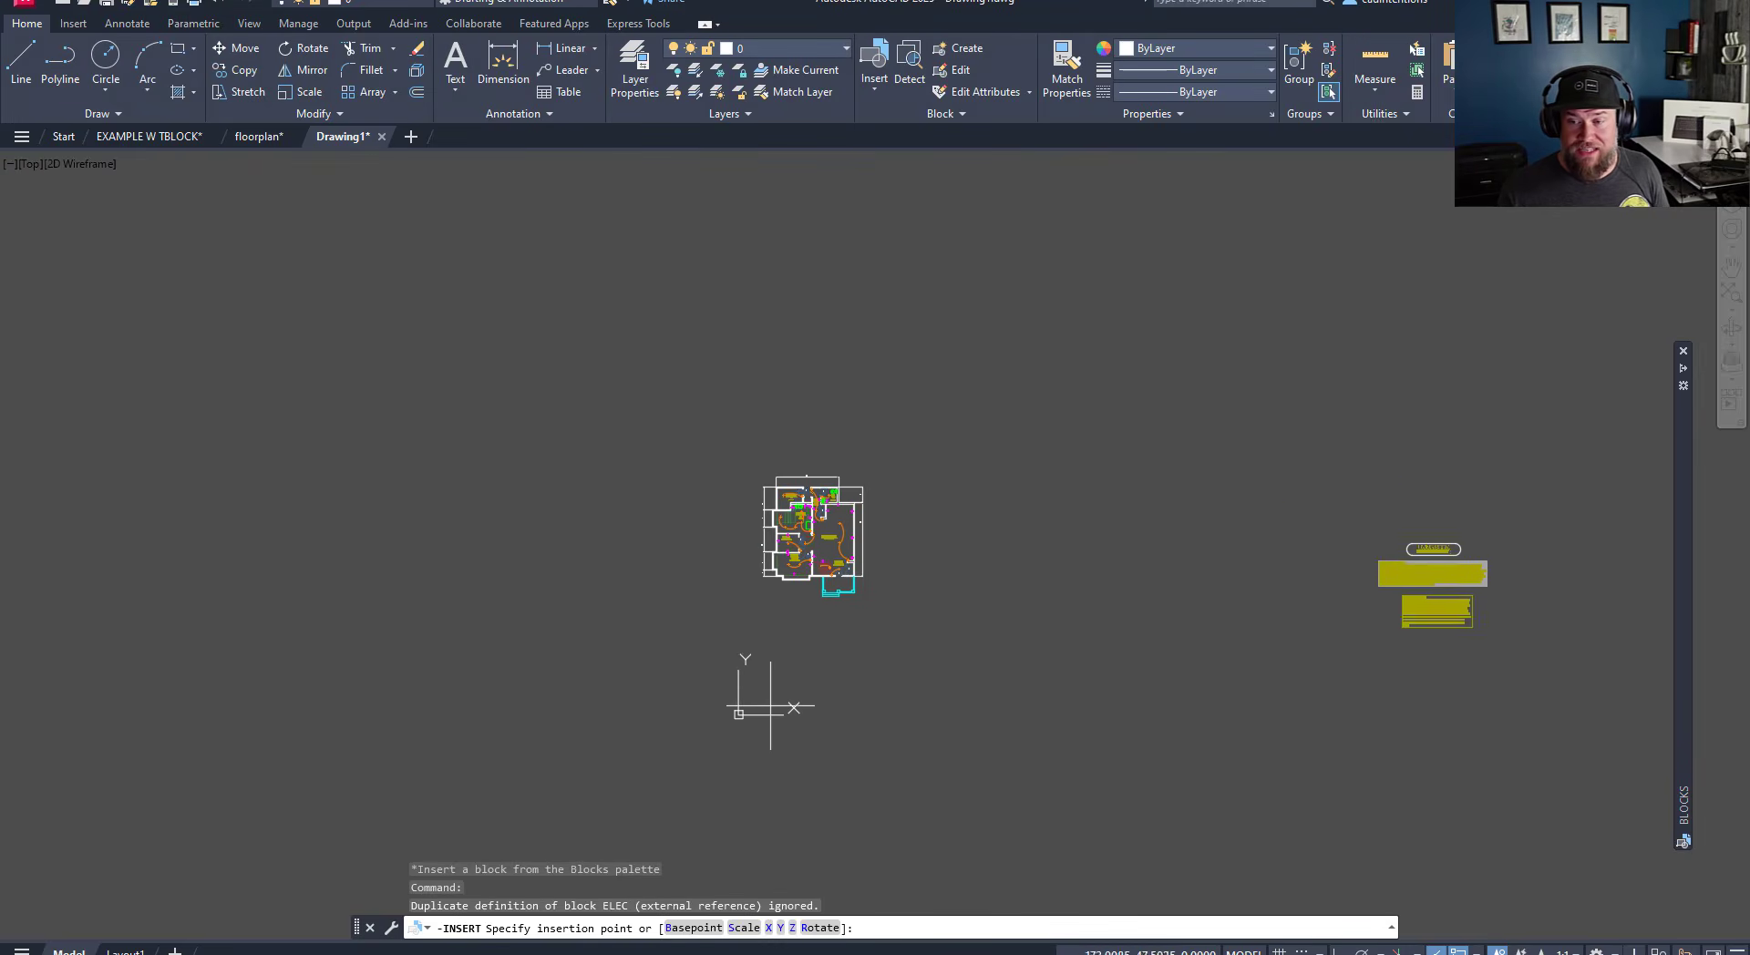
middle_drag(770, 705, 679, 616)
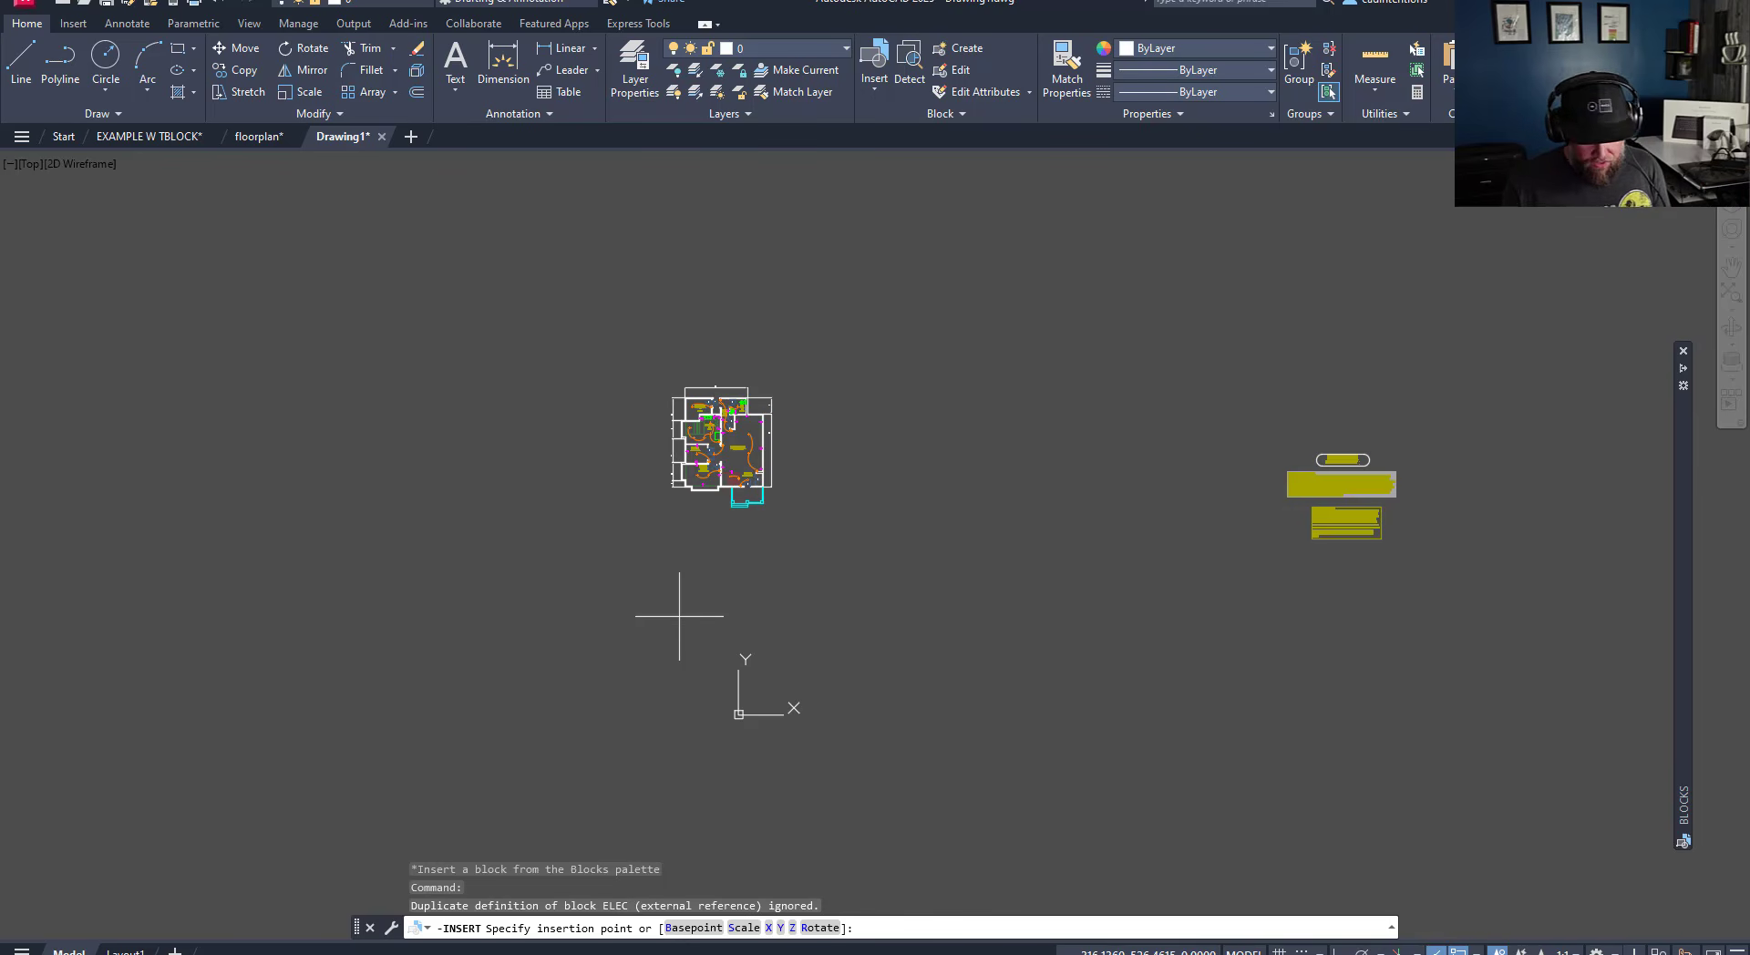
text(0)
key(Return)
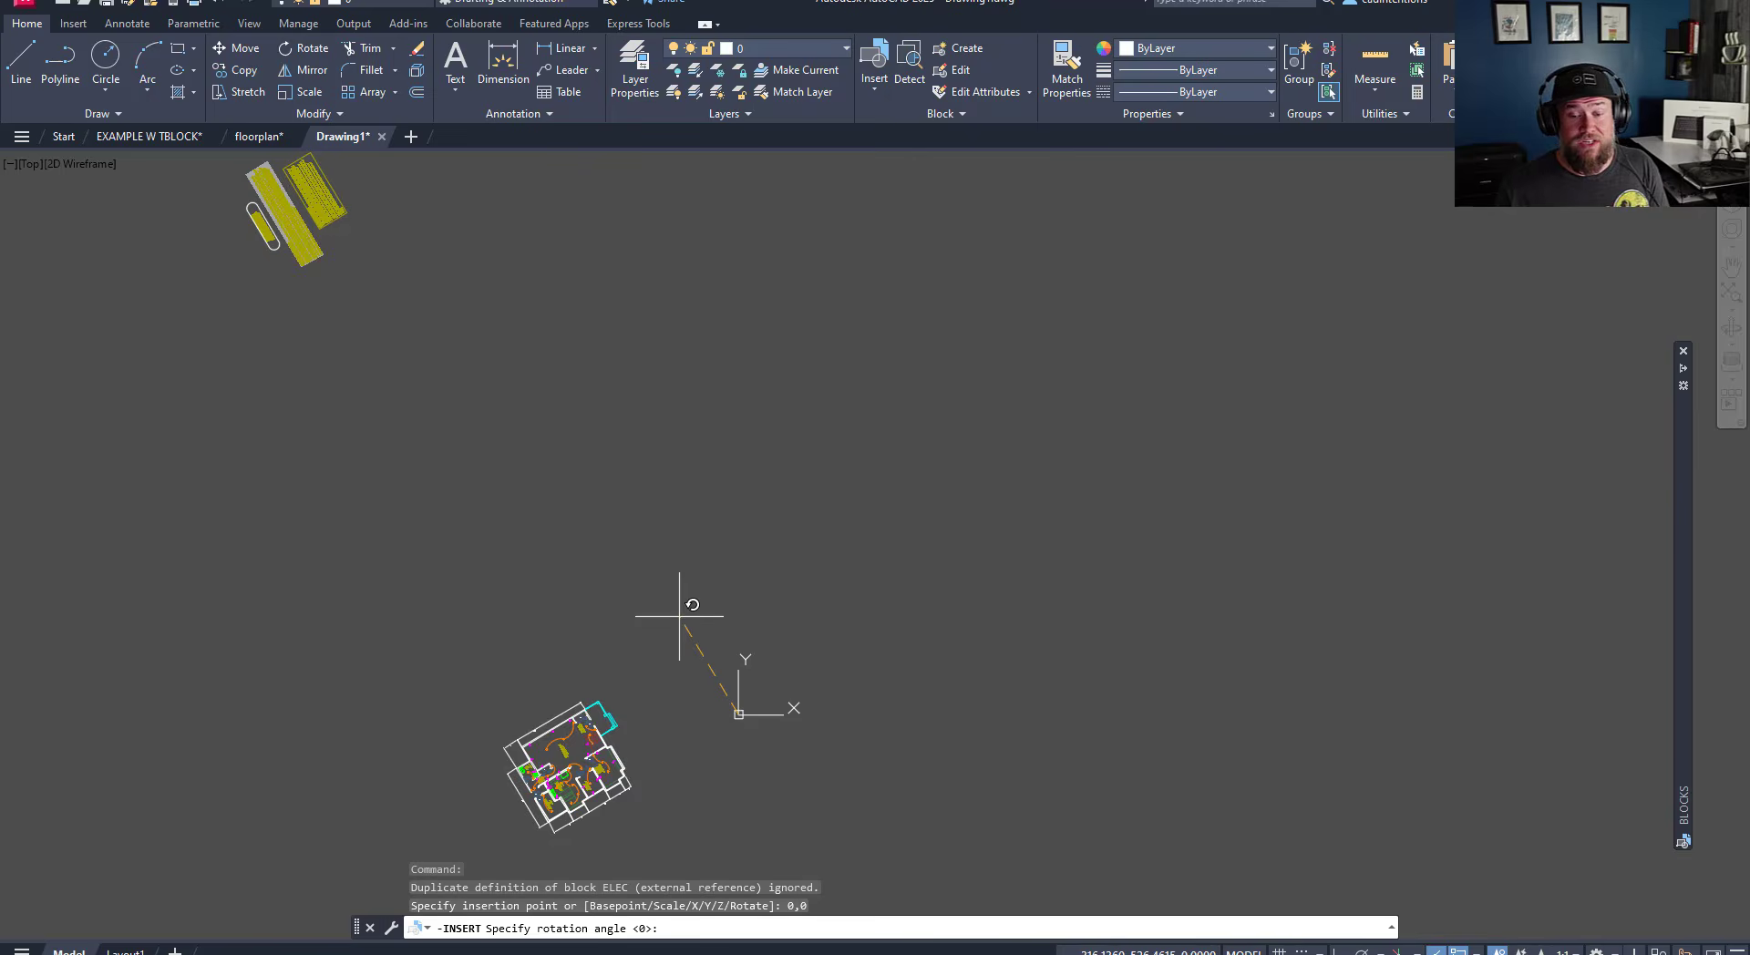
key(Return)
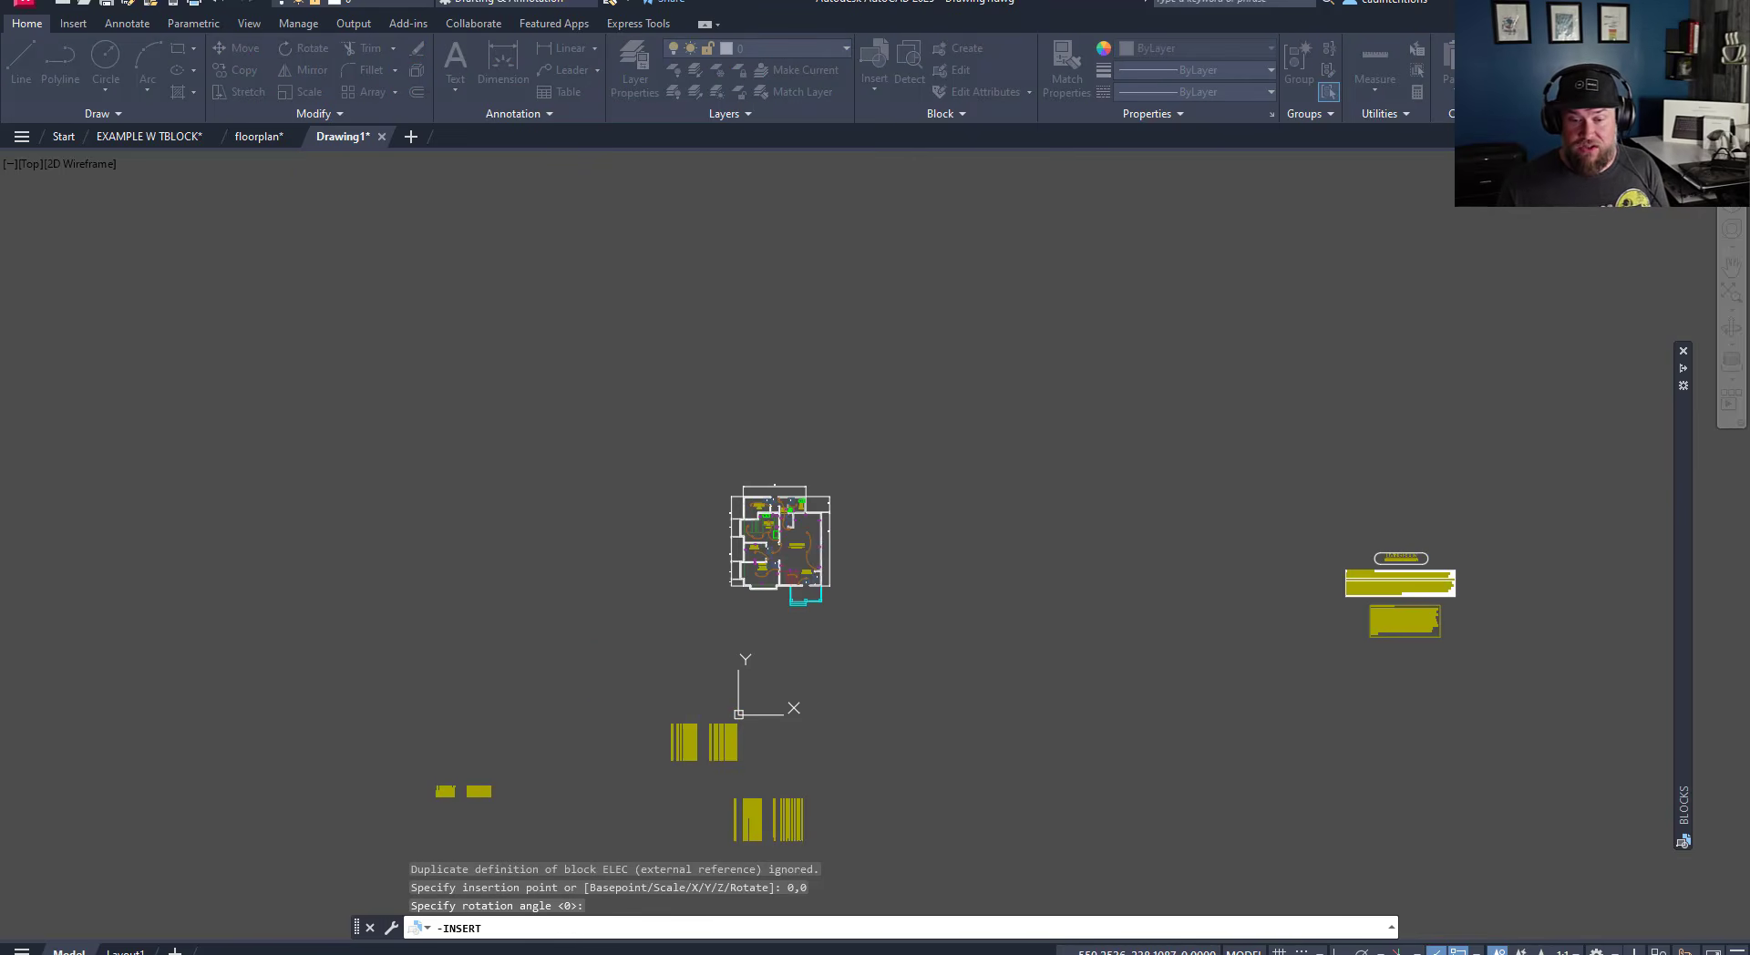
click(571, 335)
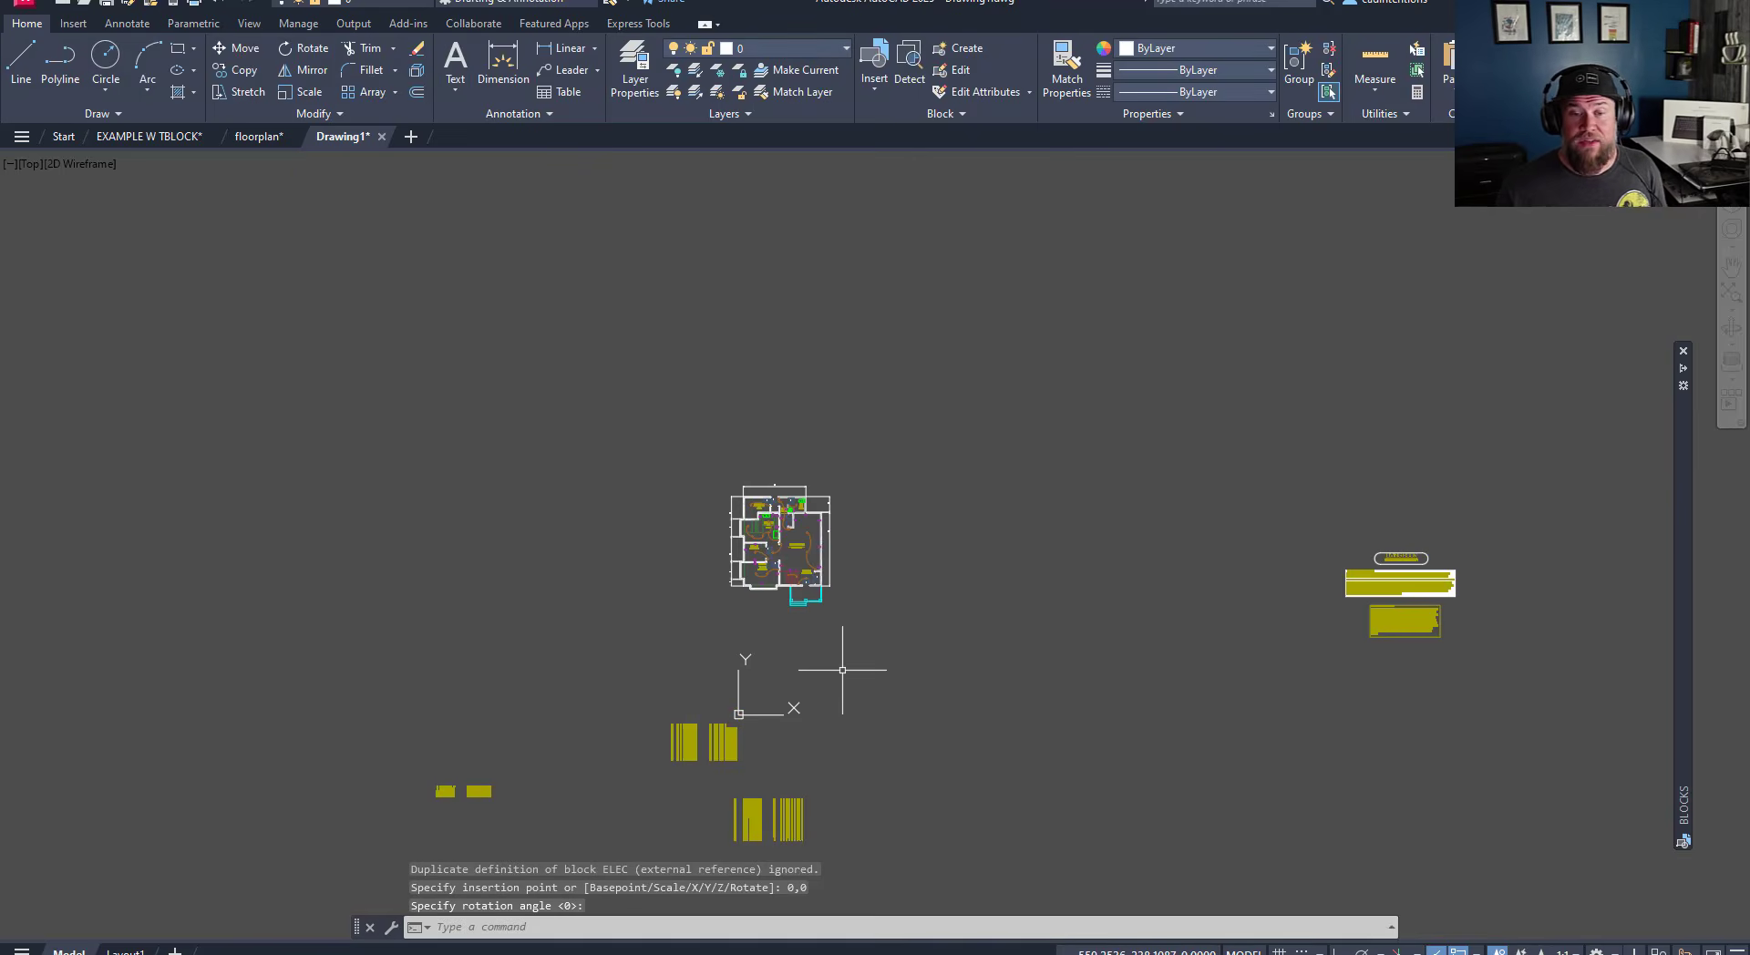
key(Escape)
key(Escape)
key(Escape)
- Check what object type the inserted floor plan is by viewing its properties, and clear the selection
mouse_move(806, 597)
middle_down()
mouse_move(797, 537)
mouse_move(775, 524)
middle_up()
scroll(799, 500, up, 8)
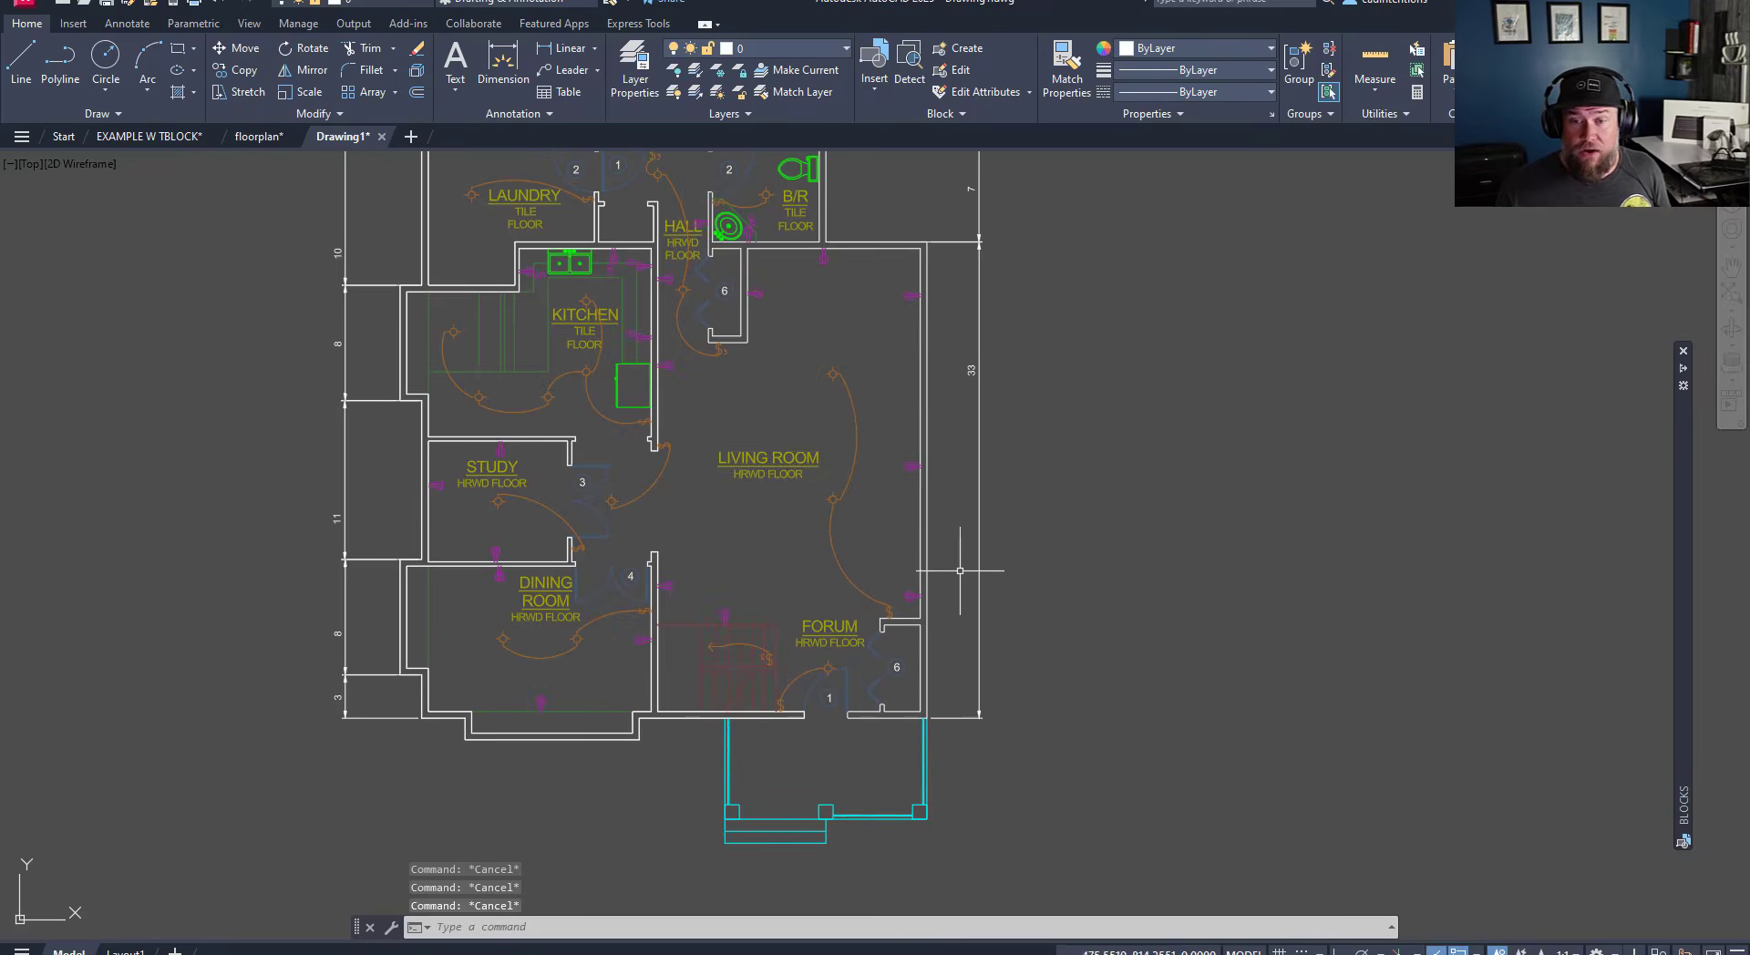
click(961, 575)
click(850, 506)
scroll(802, 547, down, 5)
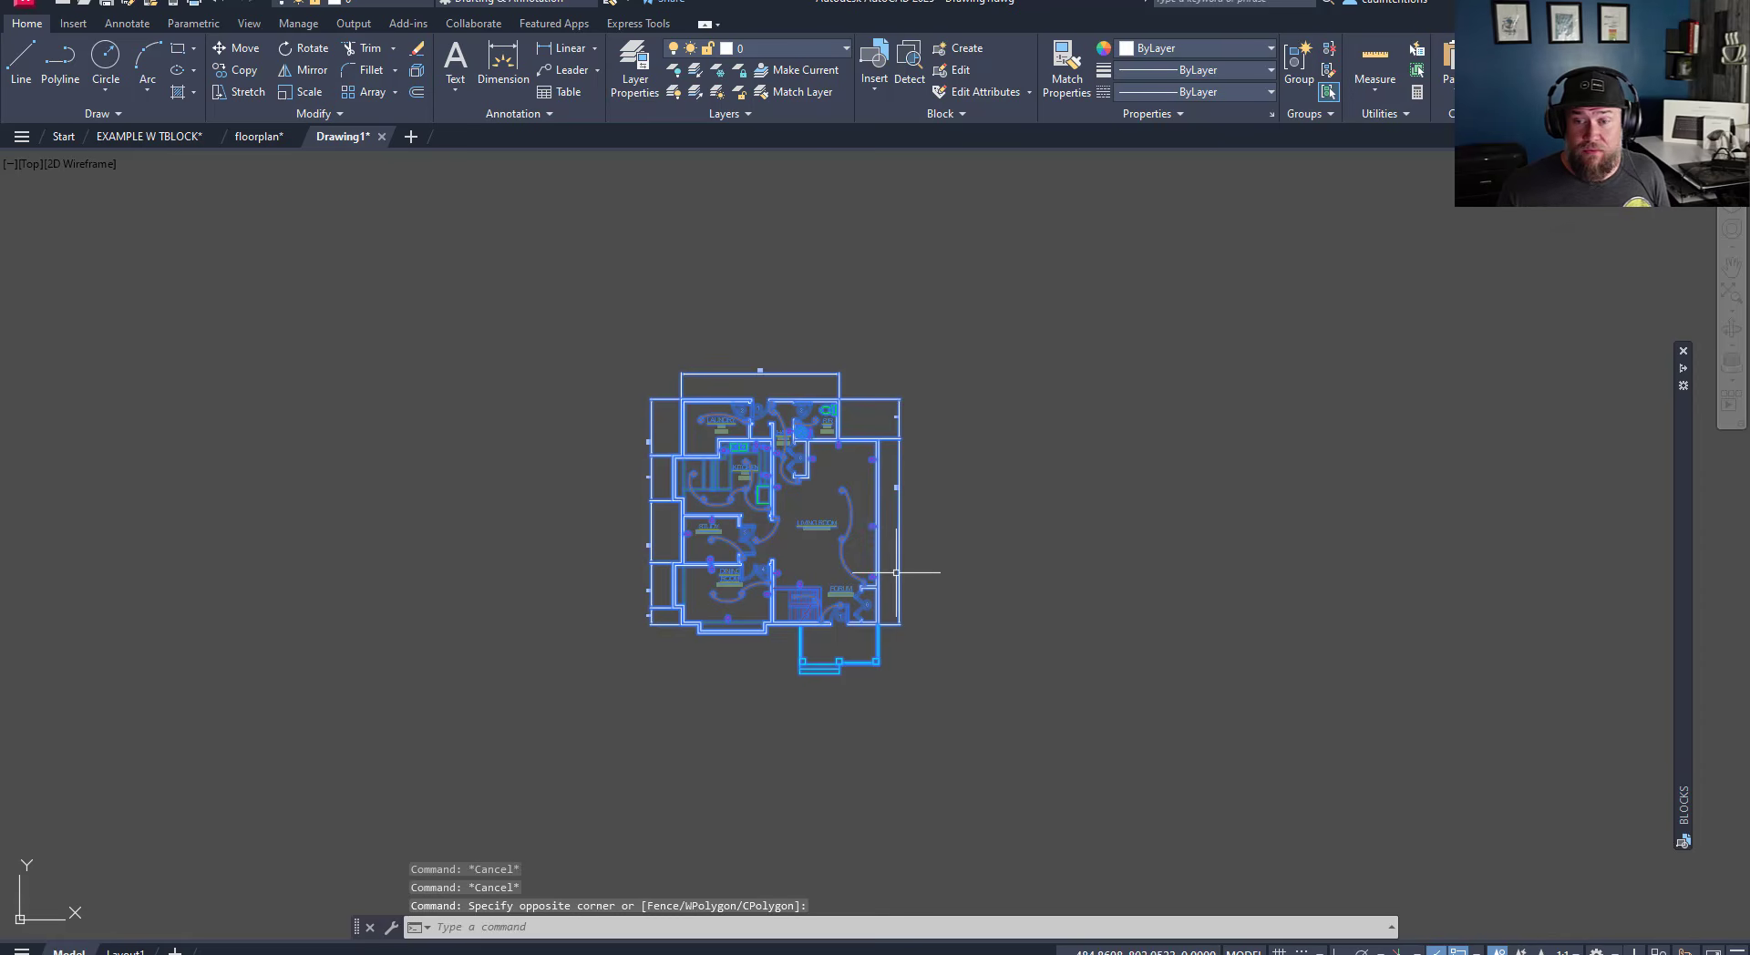
key(ctrl+1)
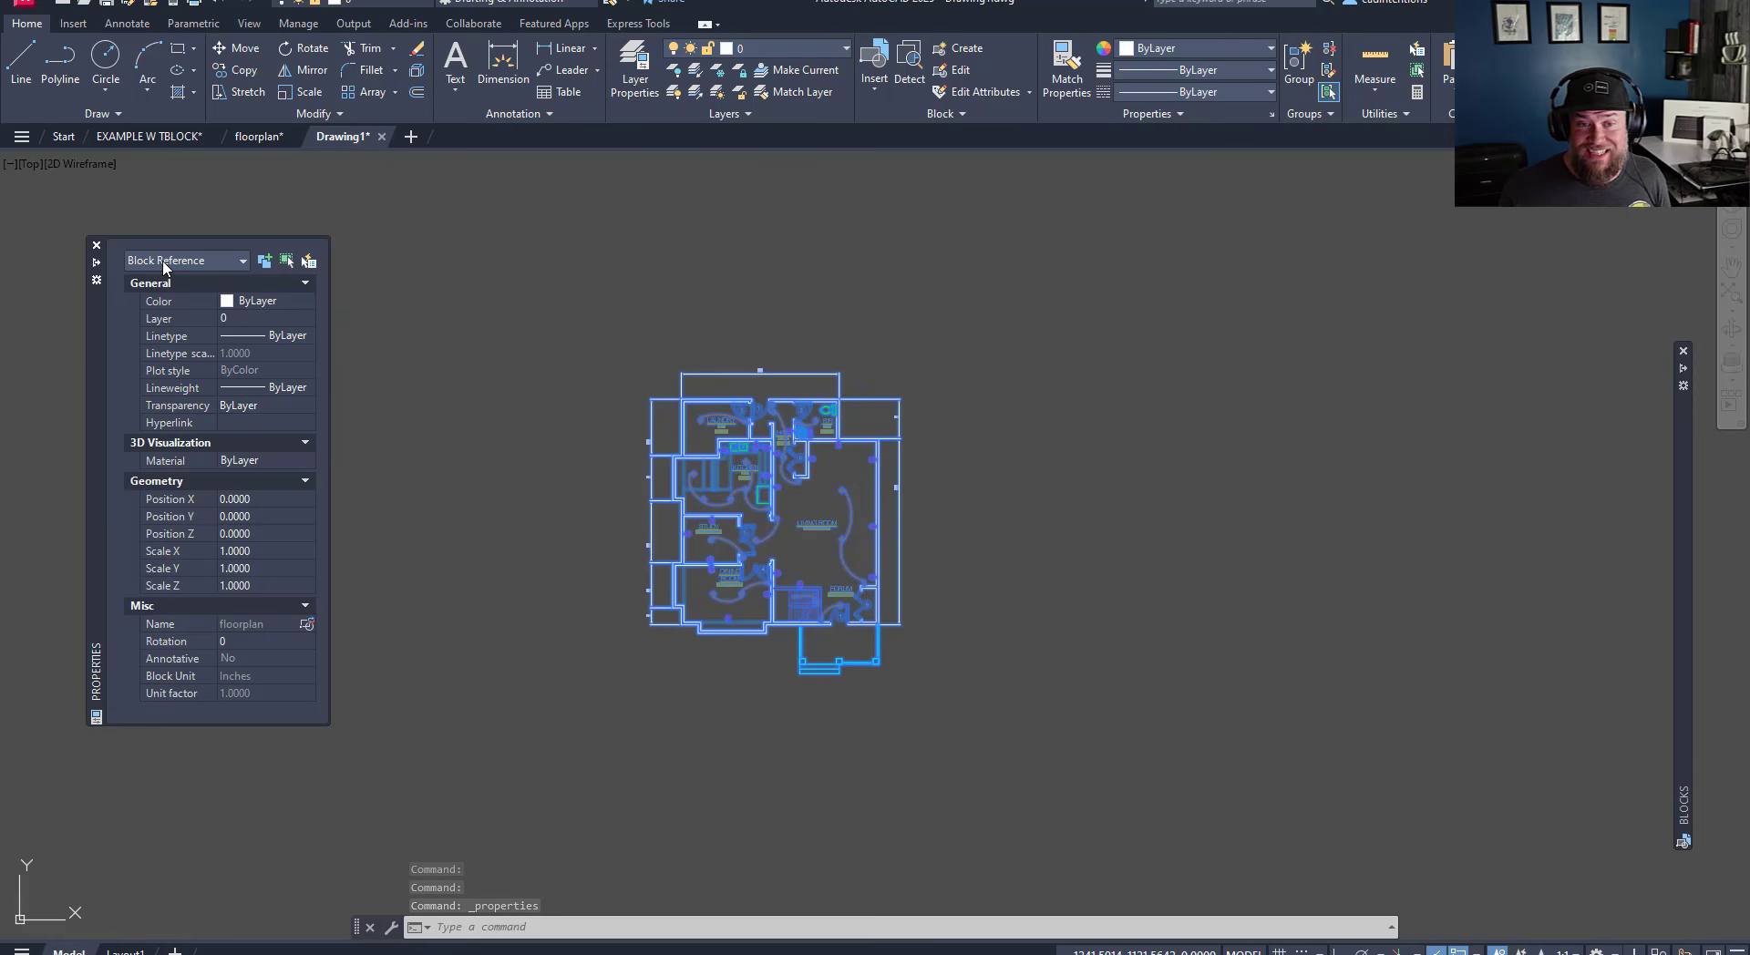
key(Escape)
key(Escape)
key(Escape)
- Check which parts of the drawing belong to the inserted block, including the distant text notes, and clear the selection
click(1029, 527)
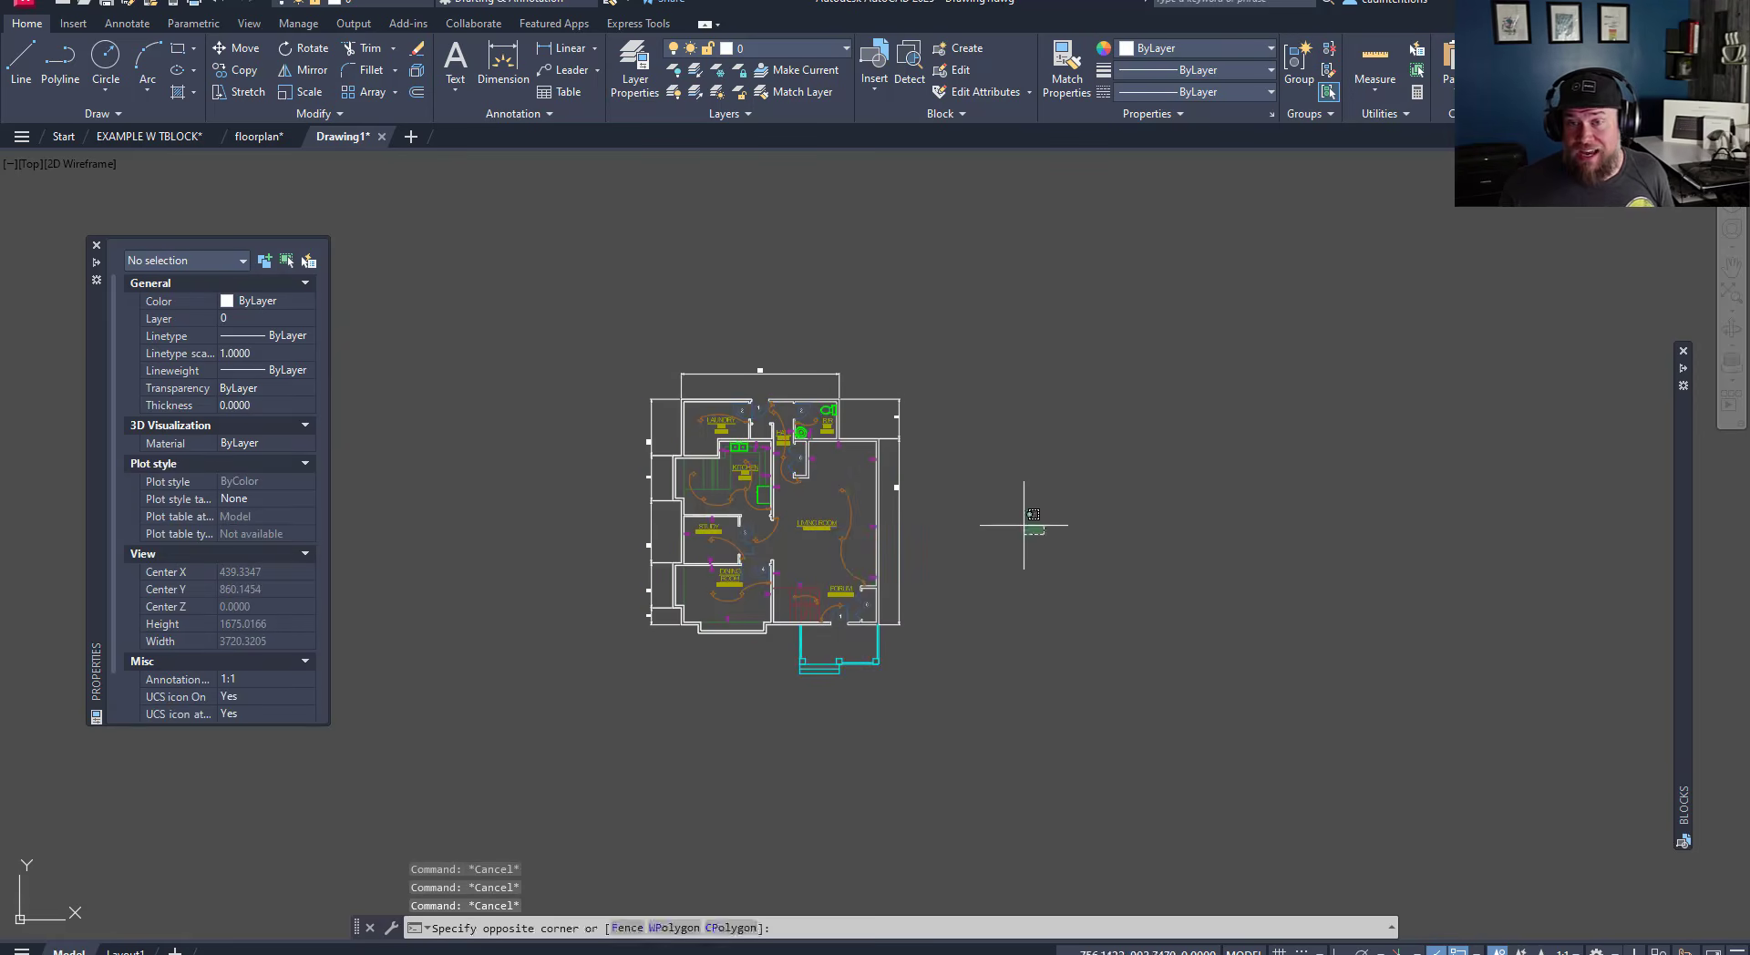
click(805, 477)
scroll(1035, 545, down, 5)
middle_drag(1244, 569, 906, 554)
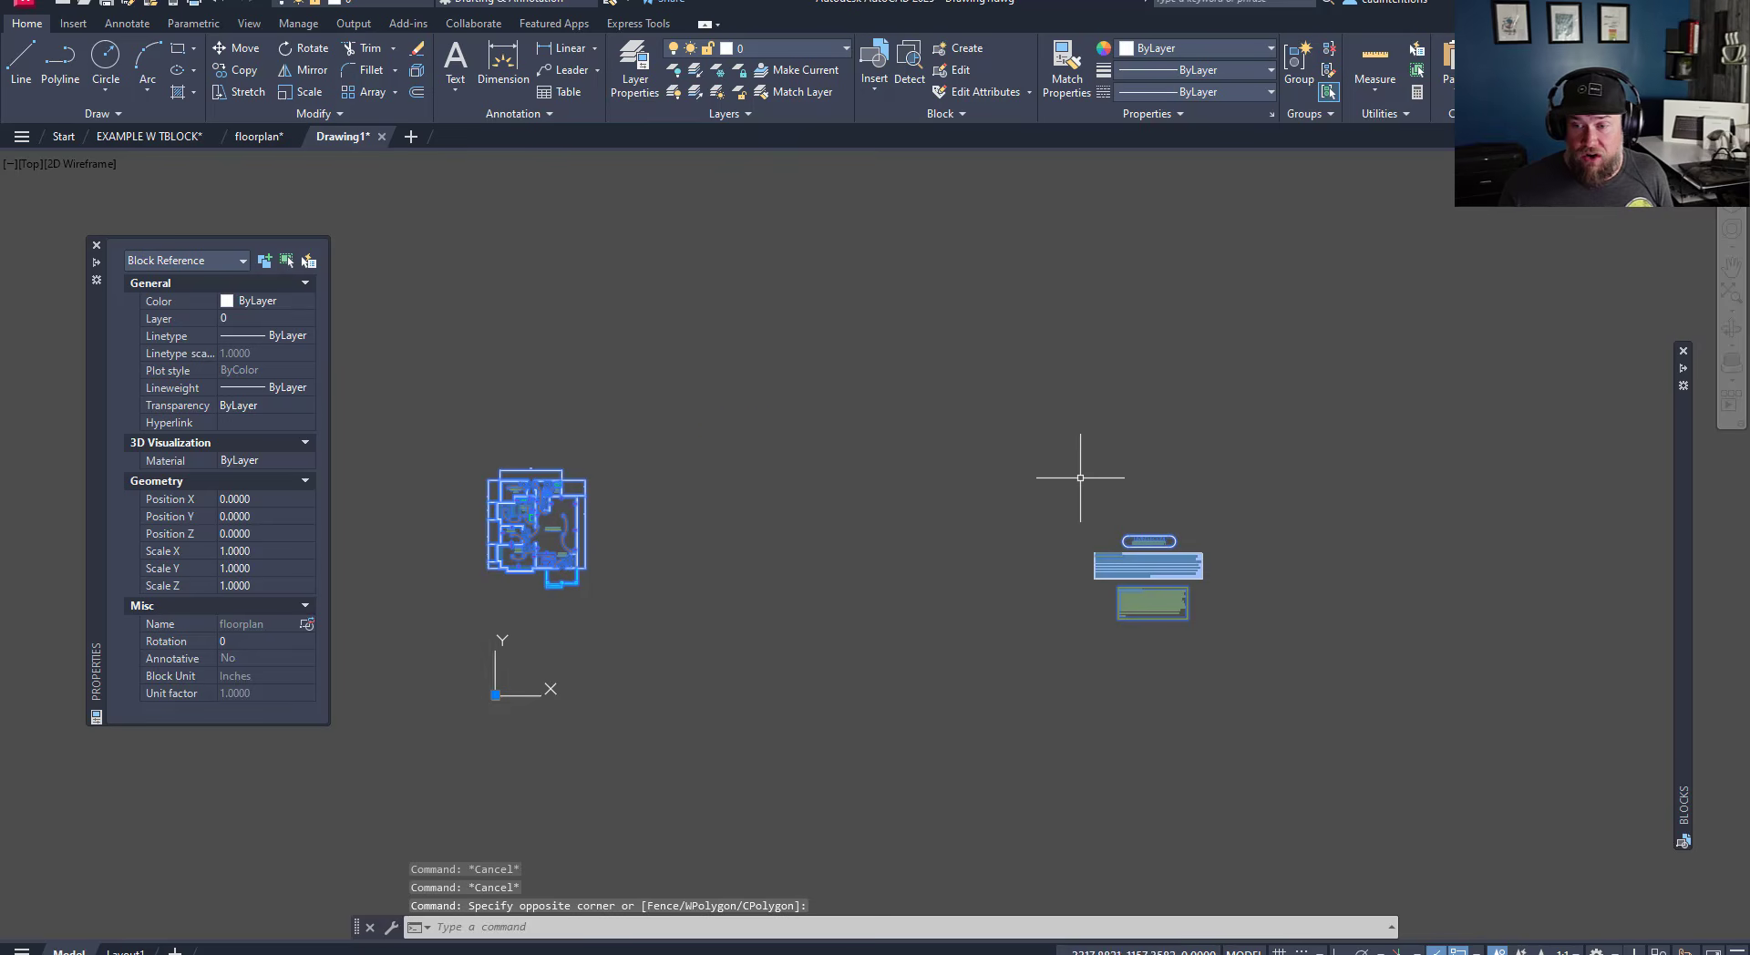
middle_drag(750, 526, 985, 496)
key(Escape)
scroll(773, 496, up, 2)
key(Escape)
scroll(773, 496, up, 4)
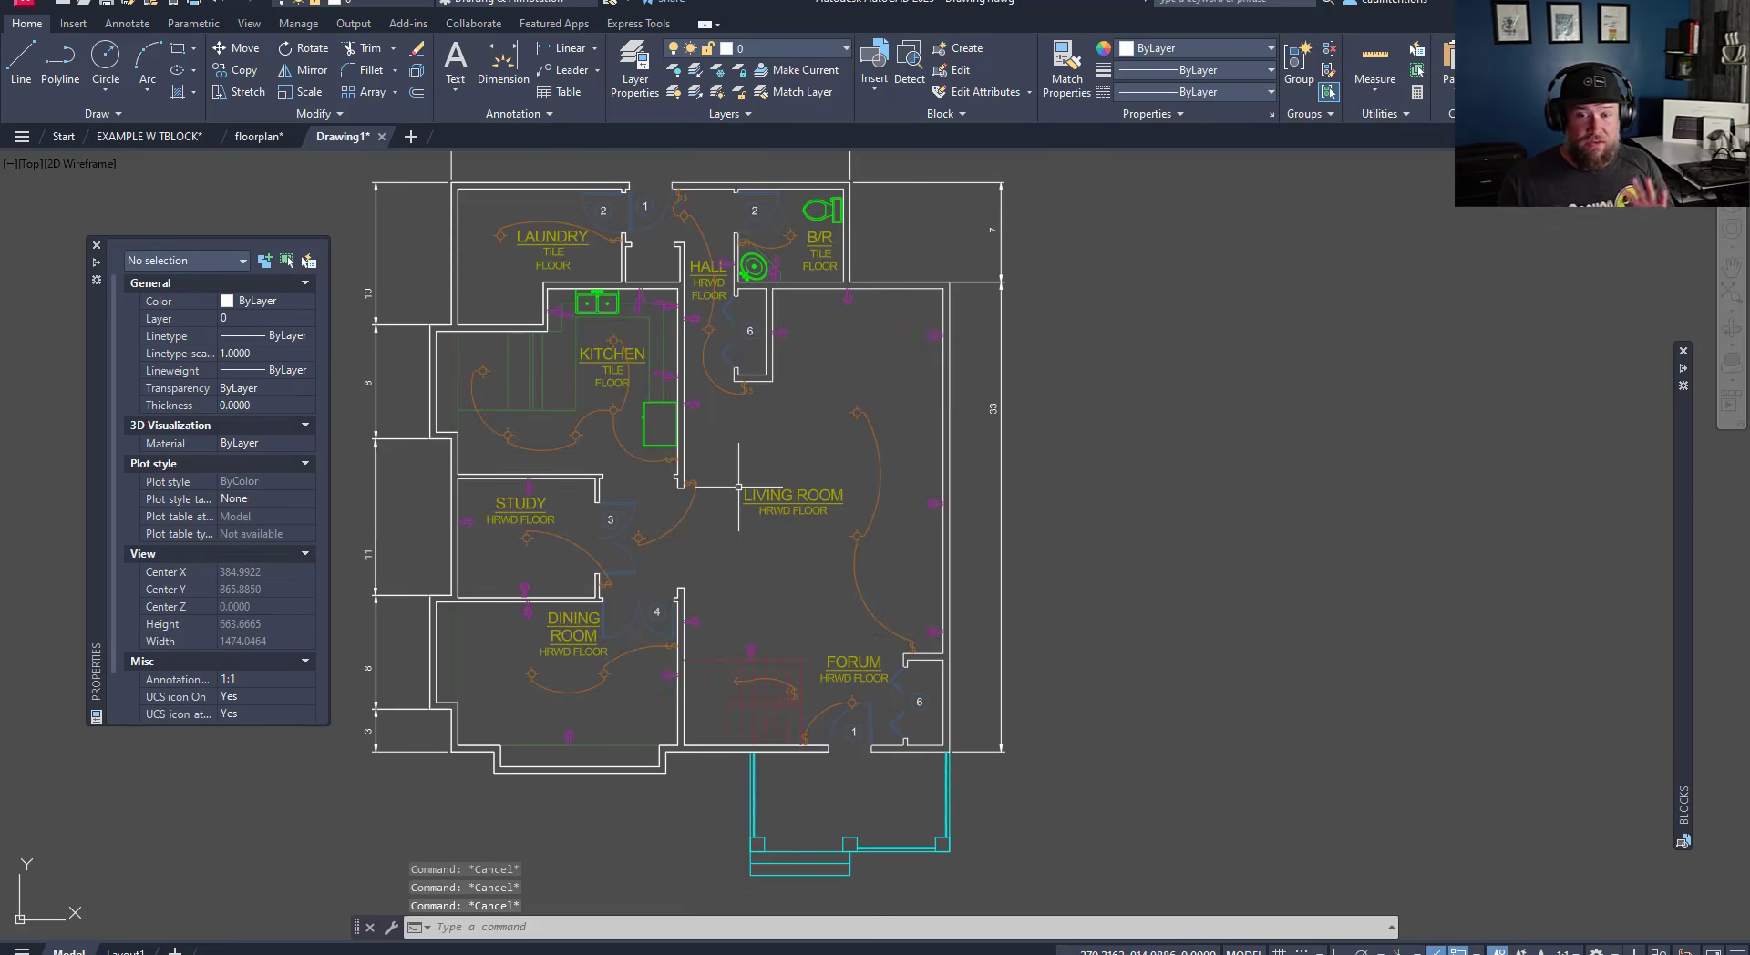
- Explode the inserted floorplan block and check that the living room label can be selected separately, leaving nothing selected
click(864, 531)
click(776, 479)
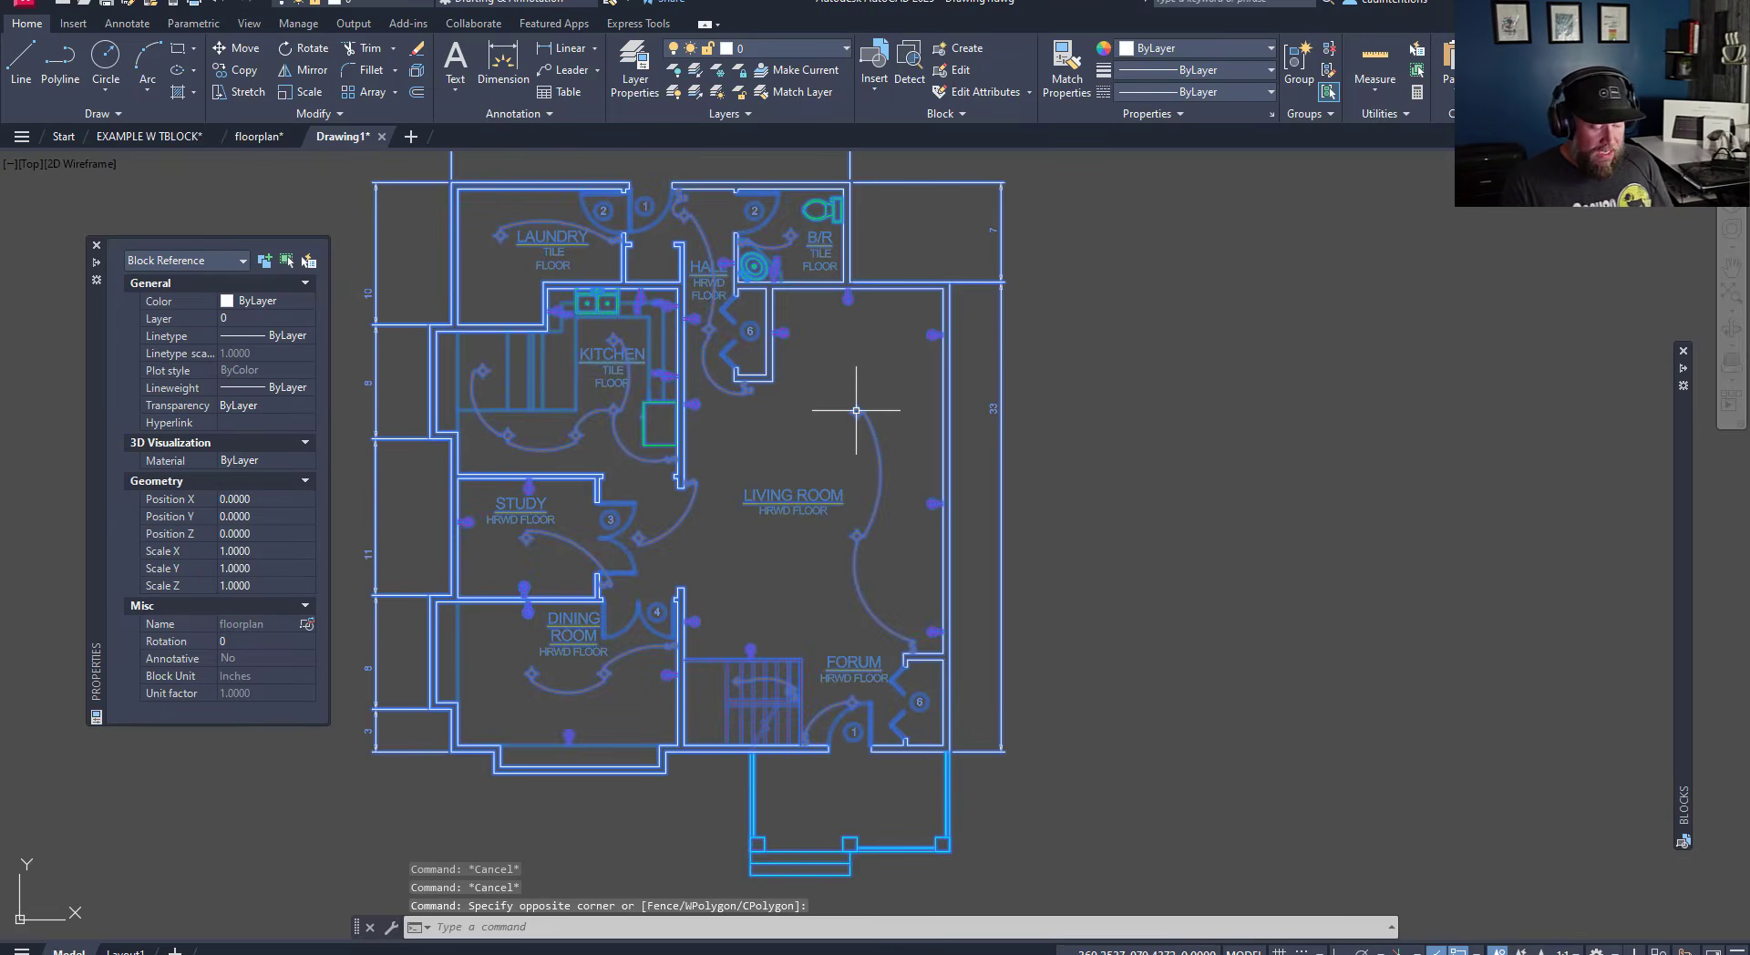
text(explode)
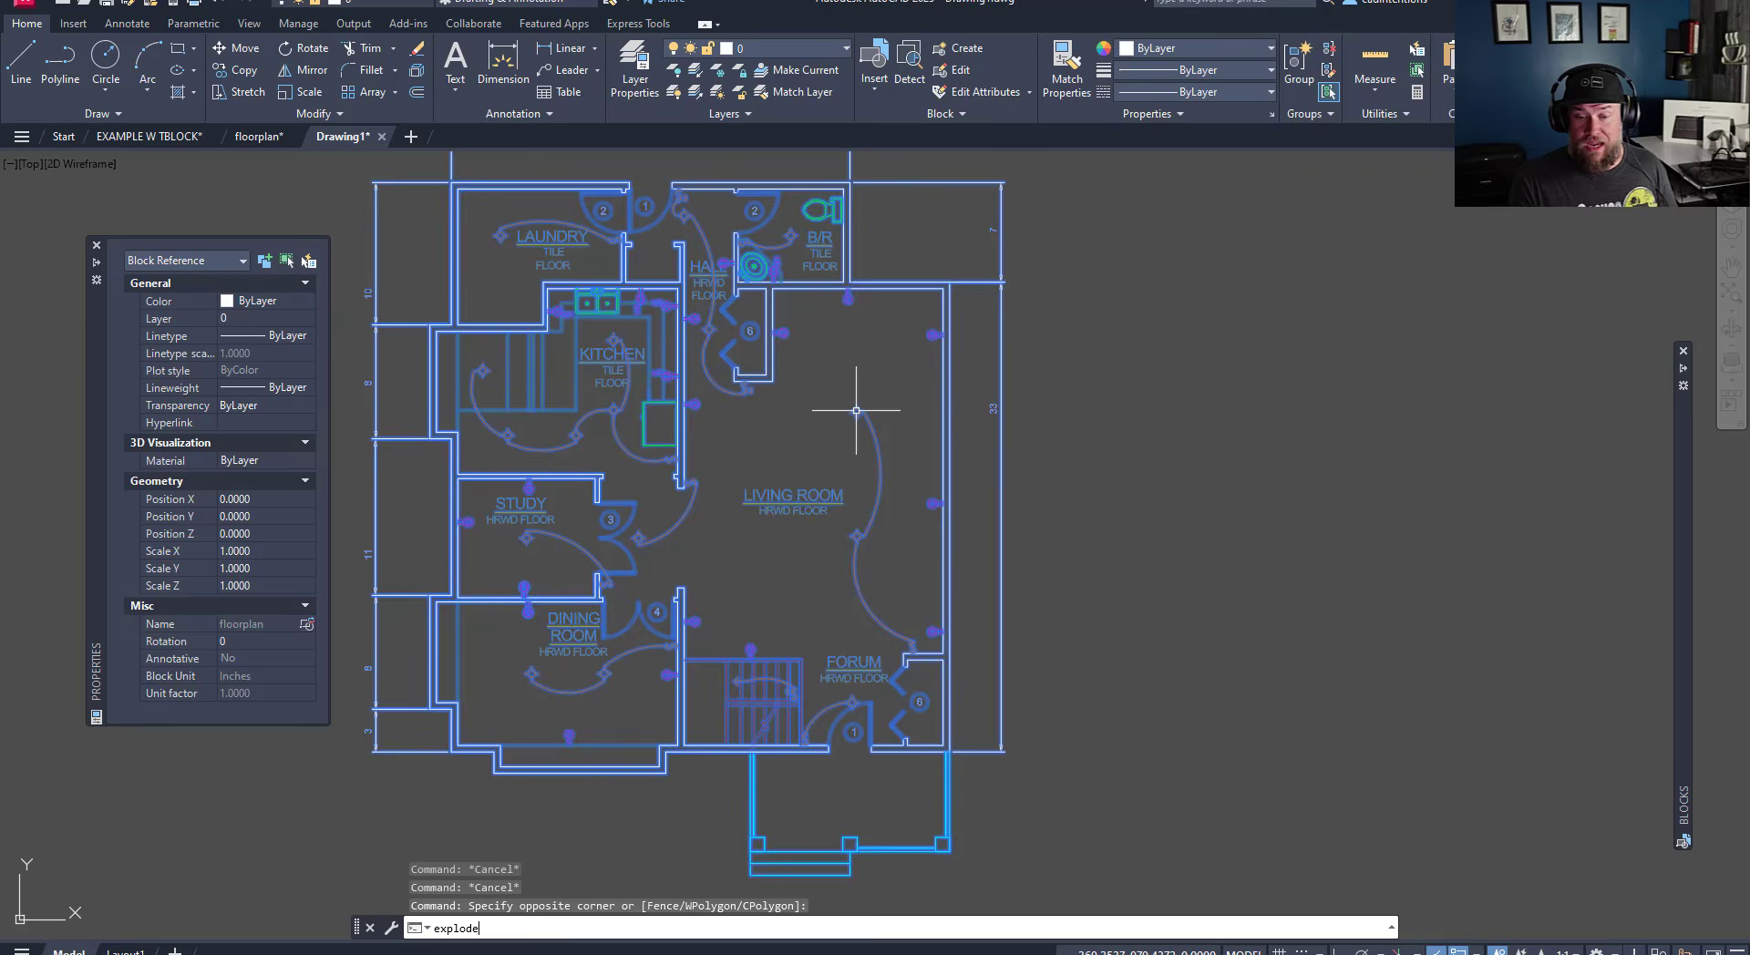
key(Return)
click(791, 500)
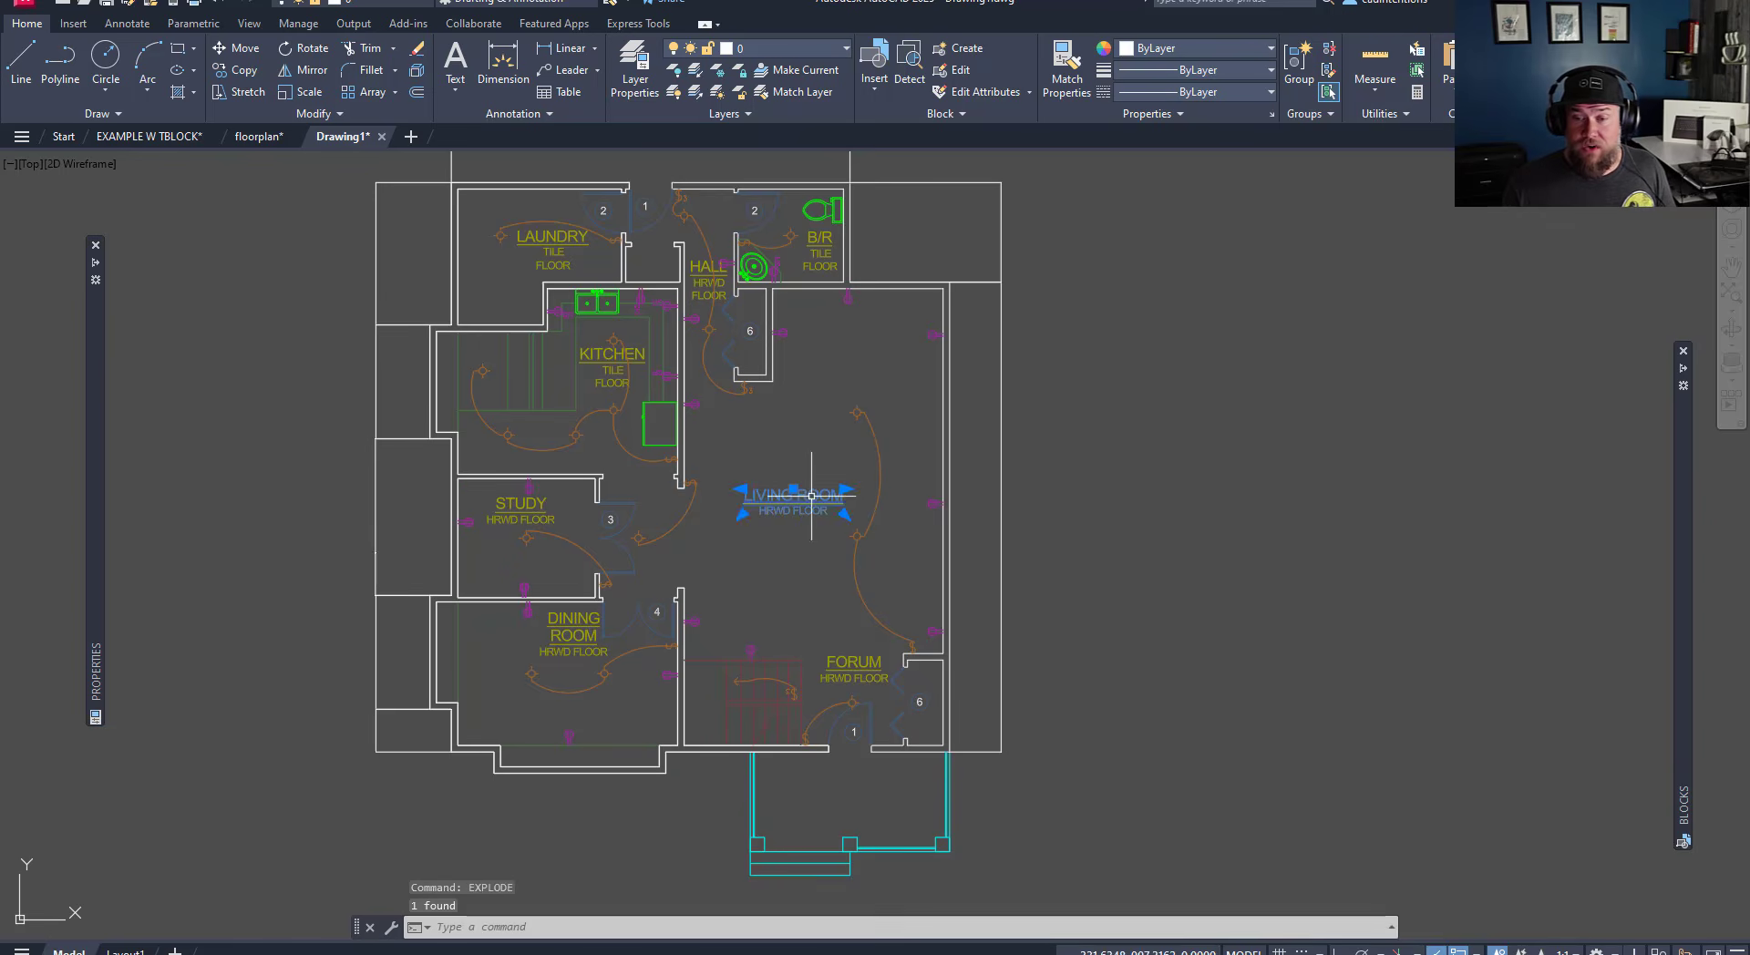
key(Escape)
key(Escape)
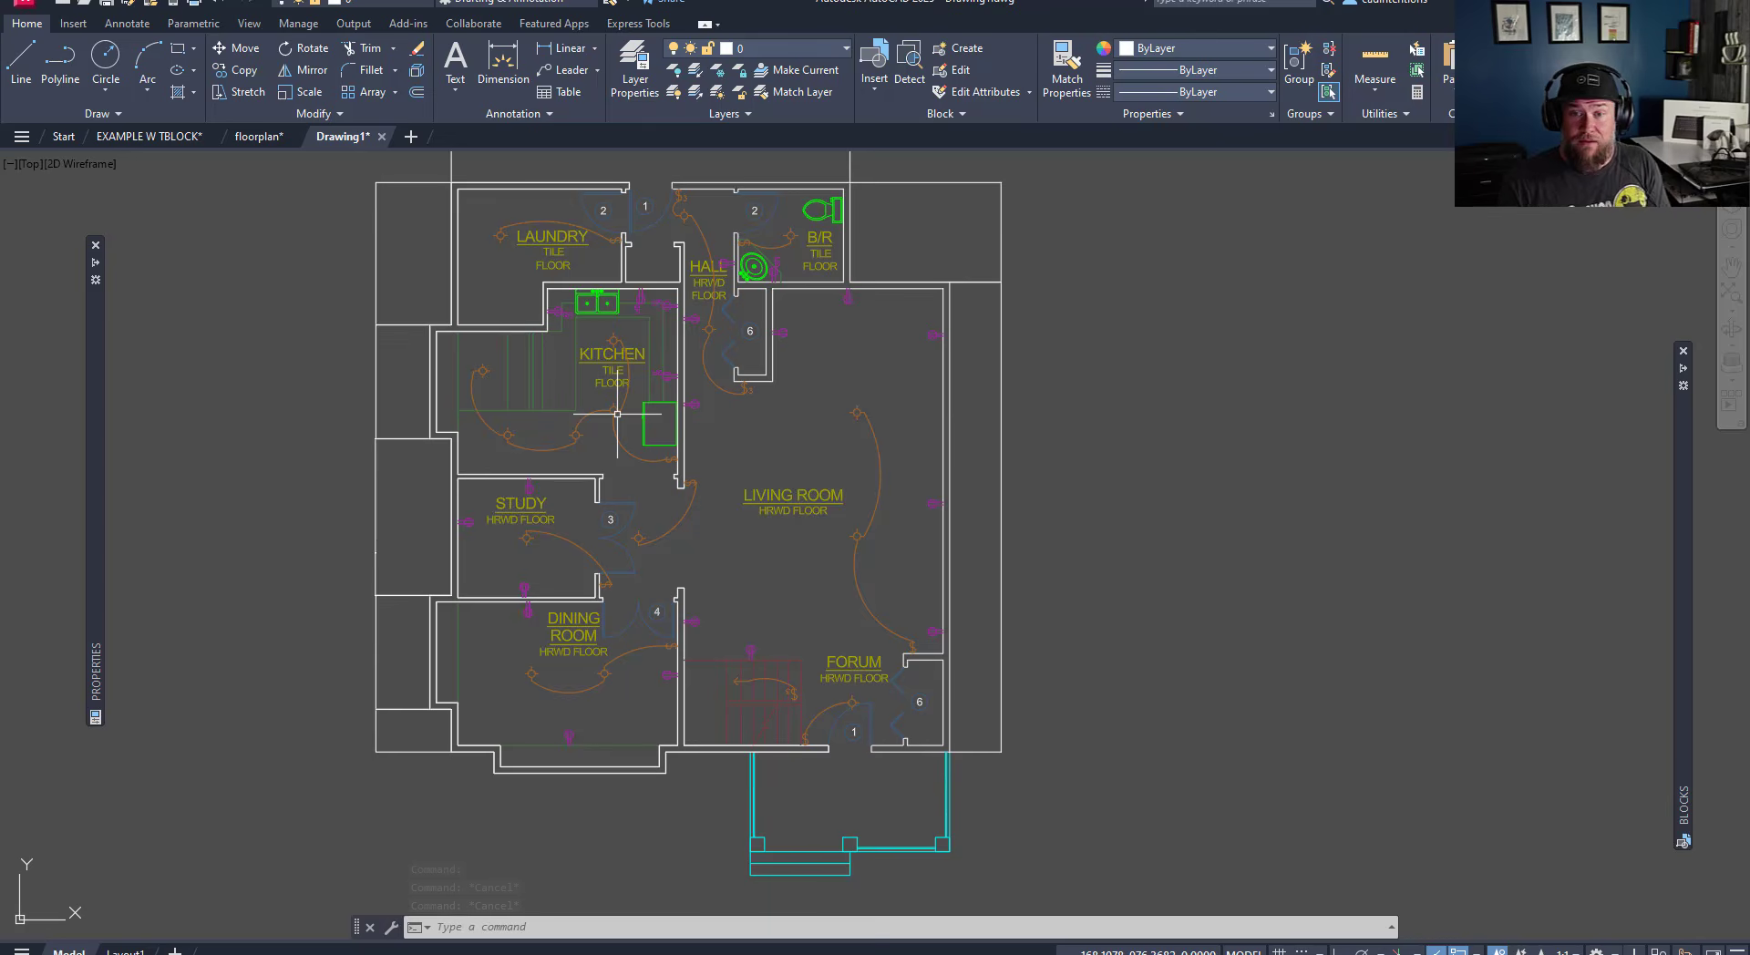
- Examine the exploded floor plan and the separate living room label and paragraph text notes beside it
scroll(745, 421, down, 2)
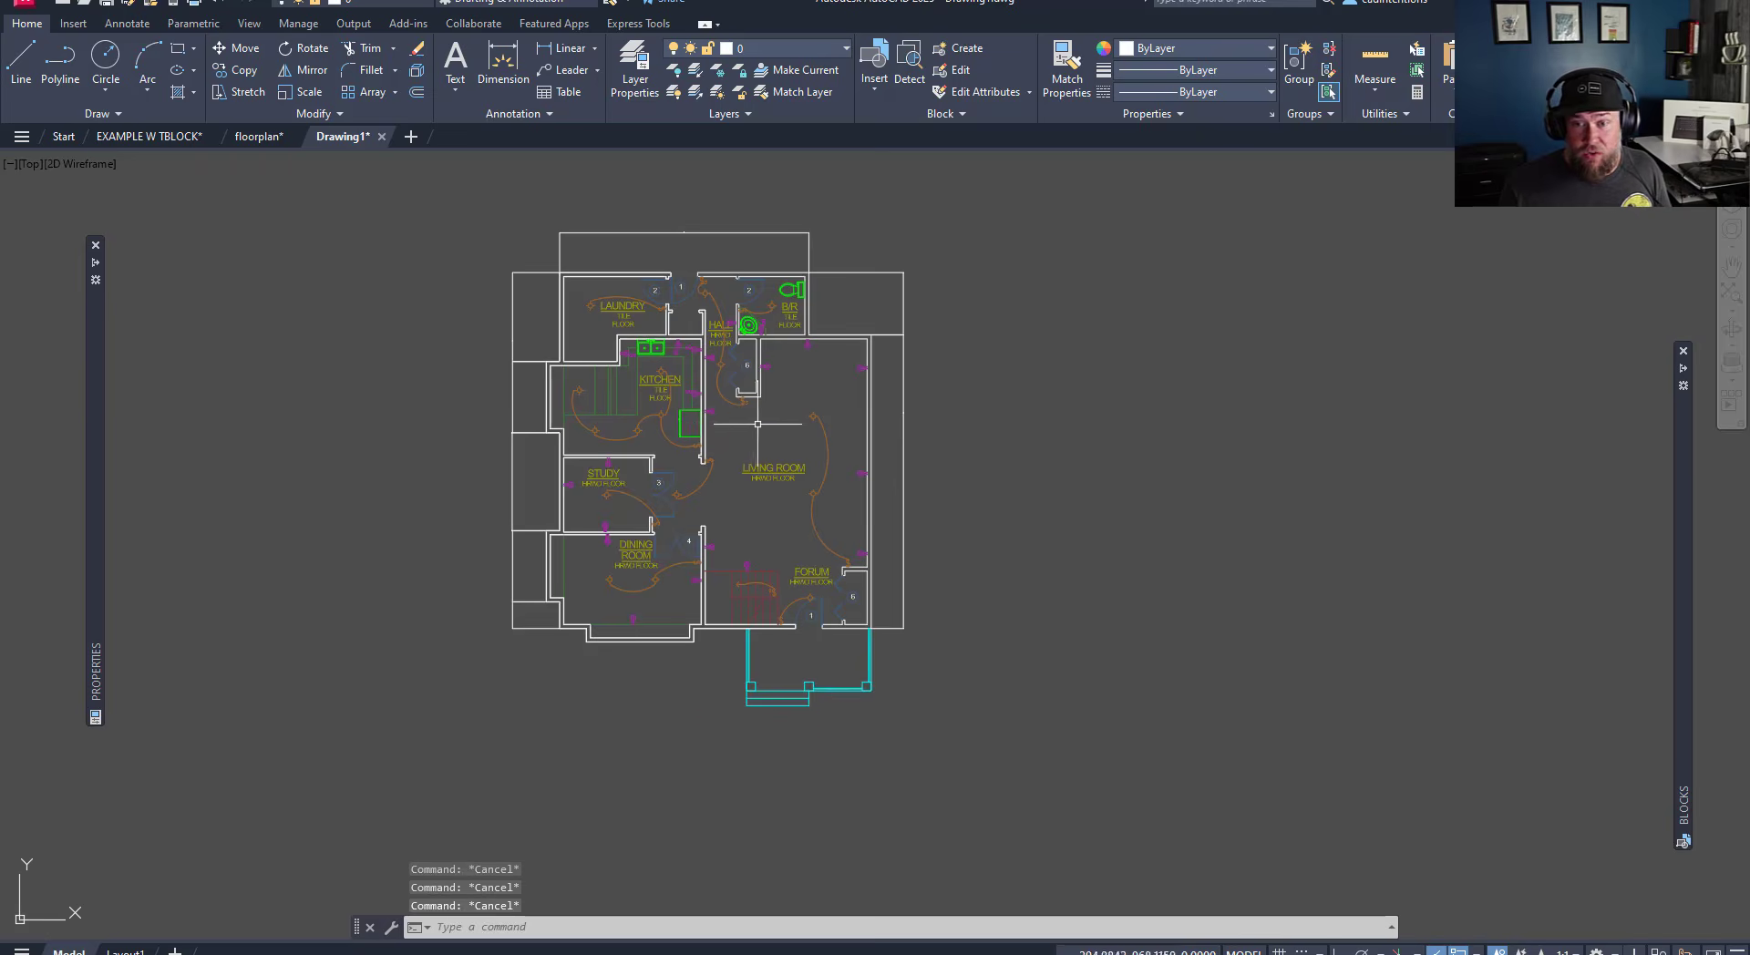
scroll(758, 424, down, 2)
scroll(1063, 489, down, 2)
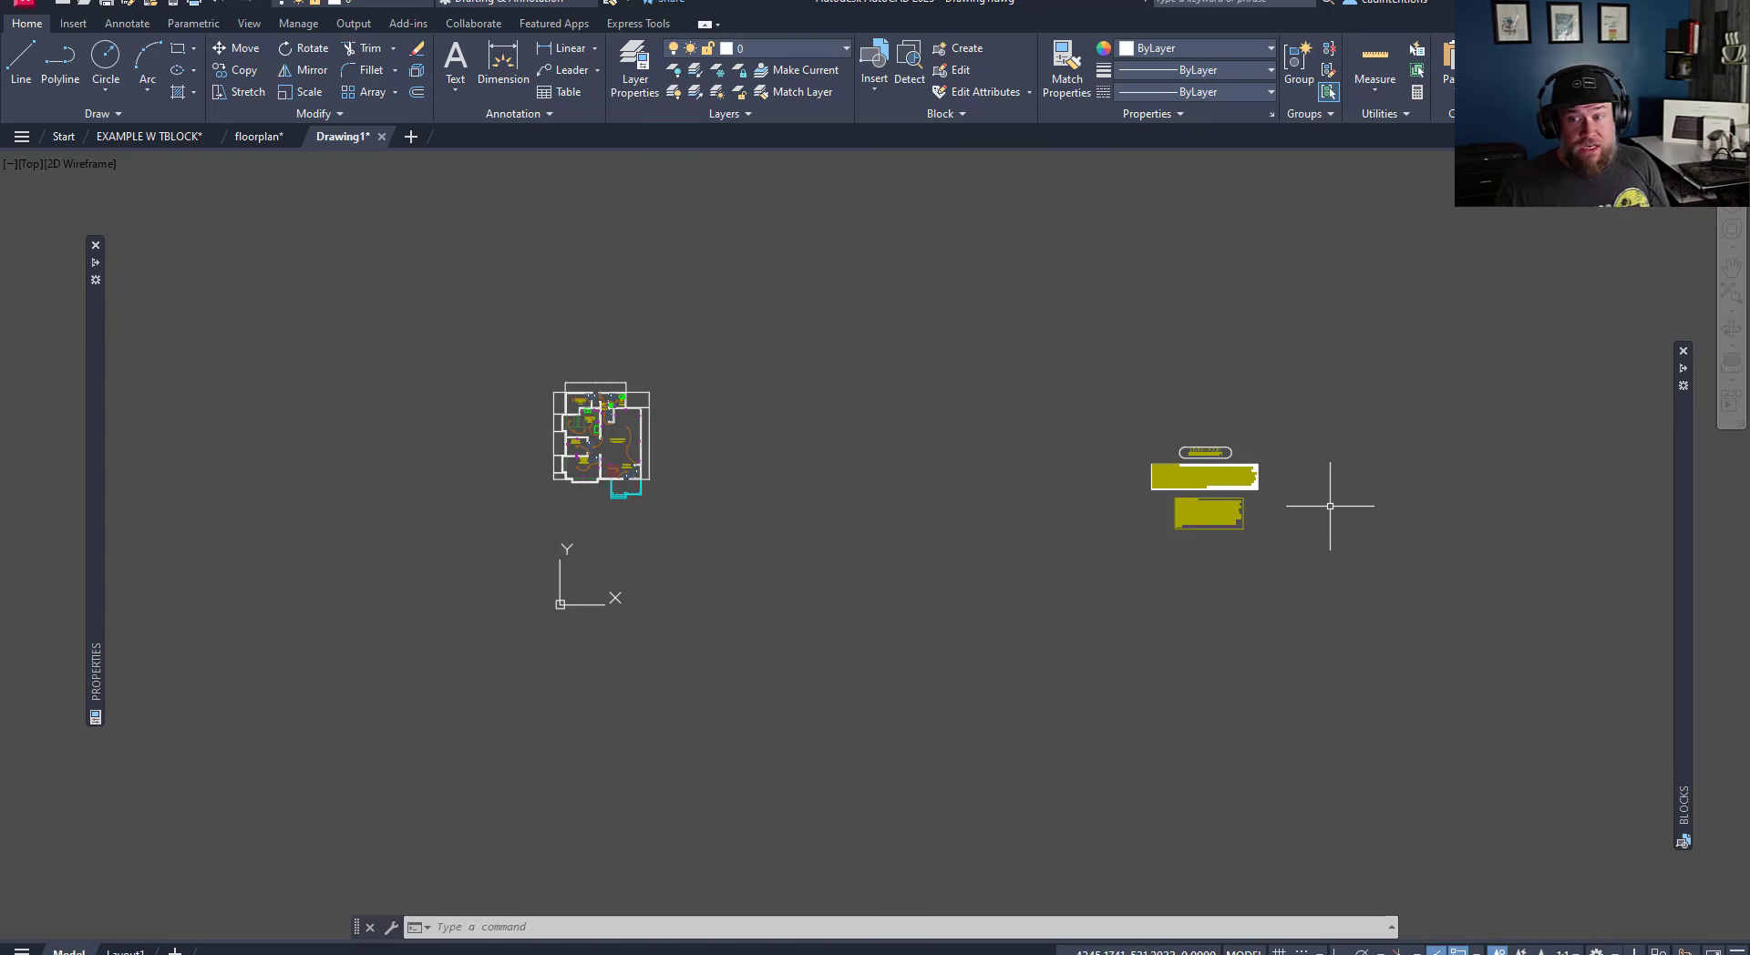
scroll(1285, 486, up, 5)
key(Escape)
key(Escape)
click(1318, 684)
key(Escape)
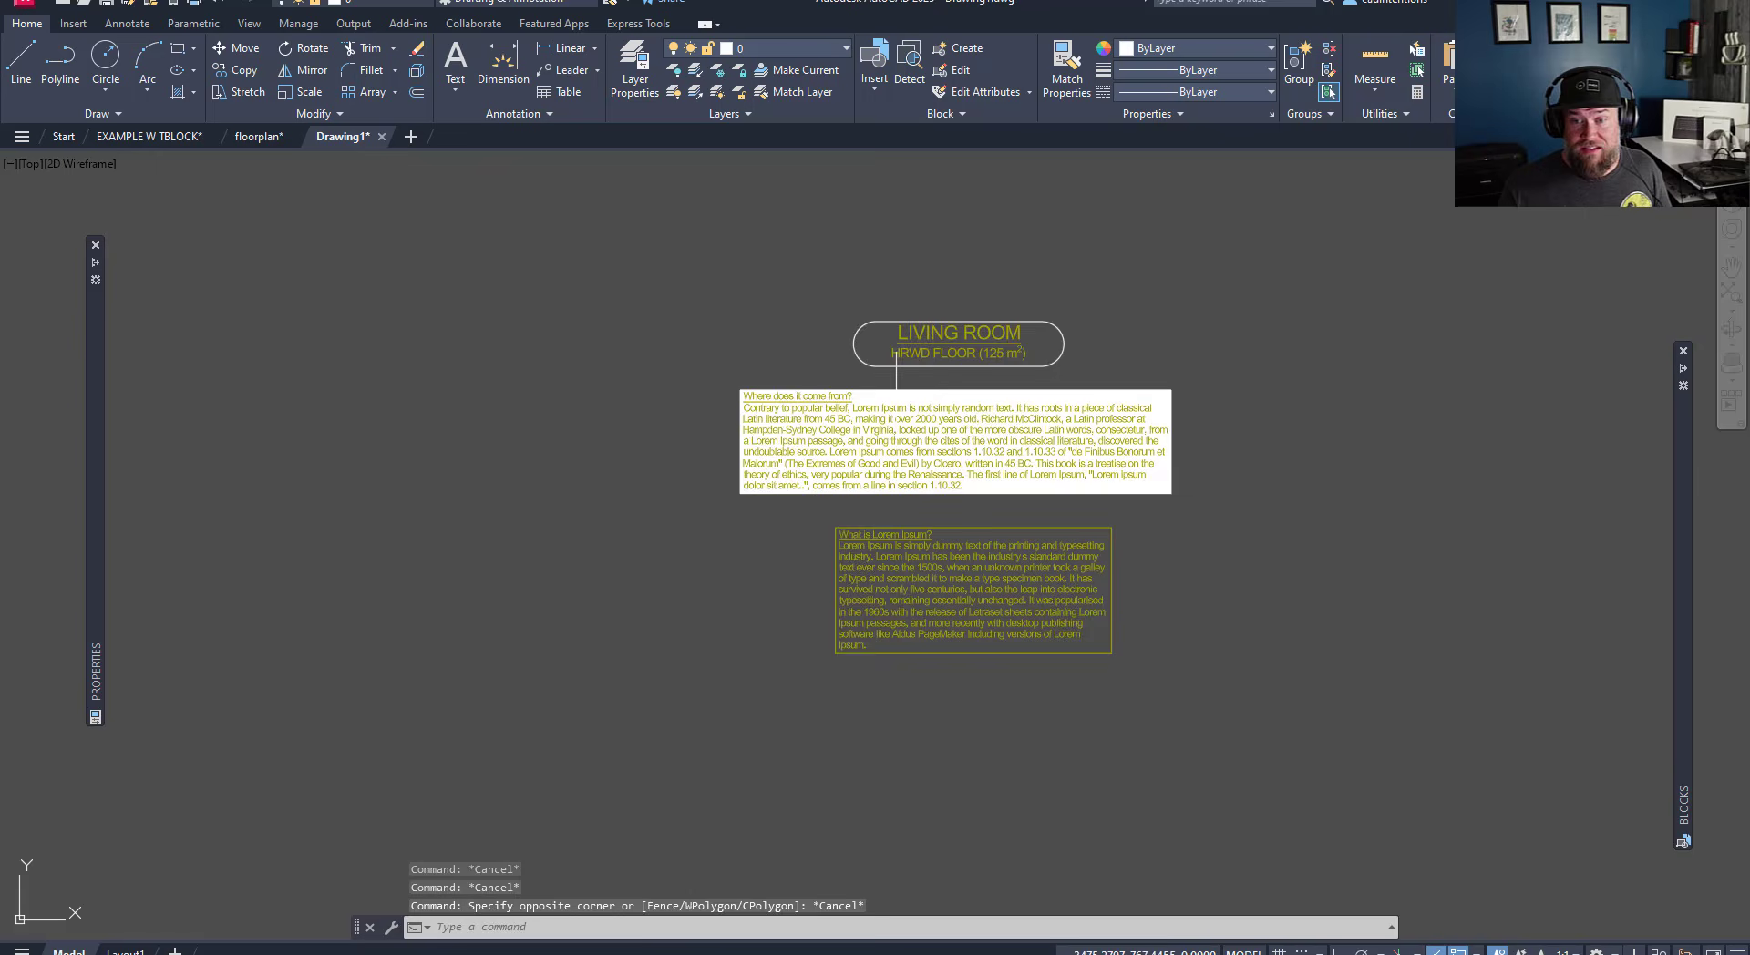
scroll(747, 542, down, 4)
middle_drag(512, 546, 824, 551)
key(Escape)
key(Escape)
scroll(523, 379, up, 3)
scroll(256, 453, down, 2)
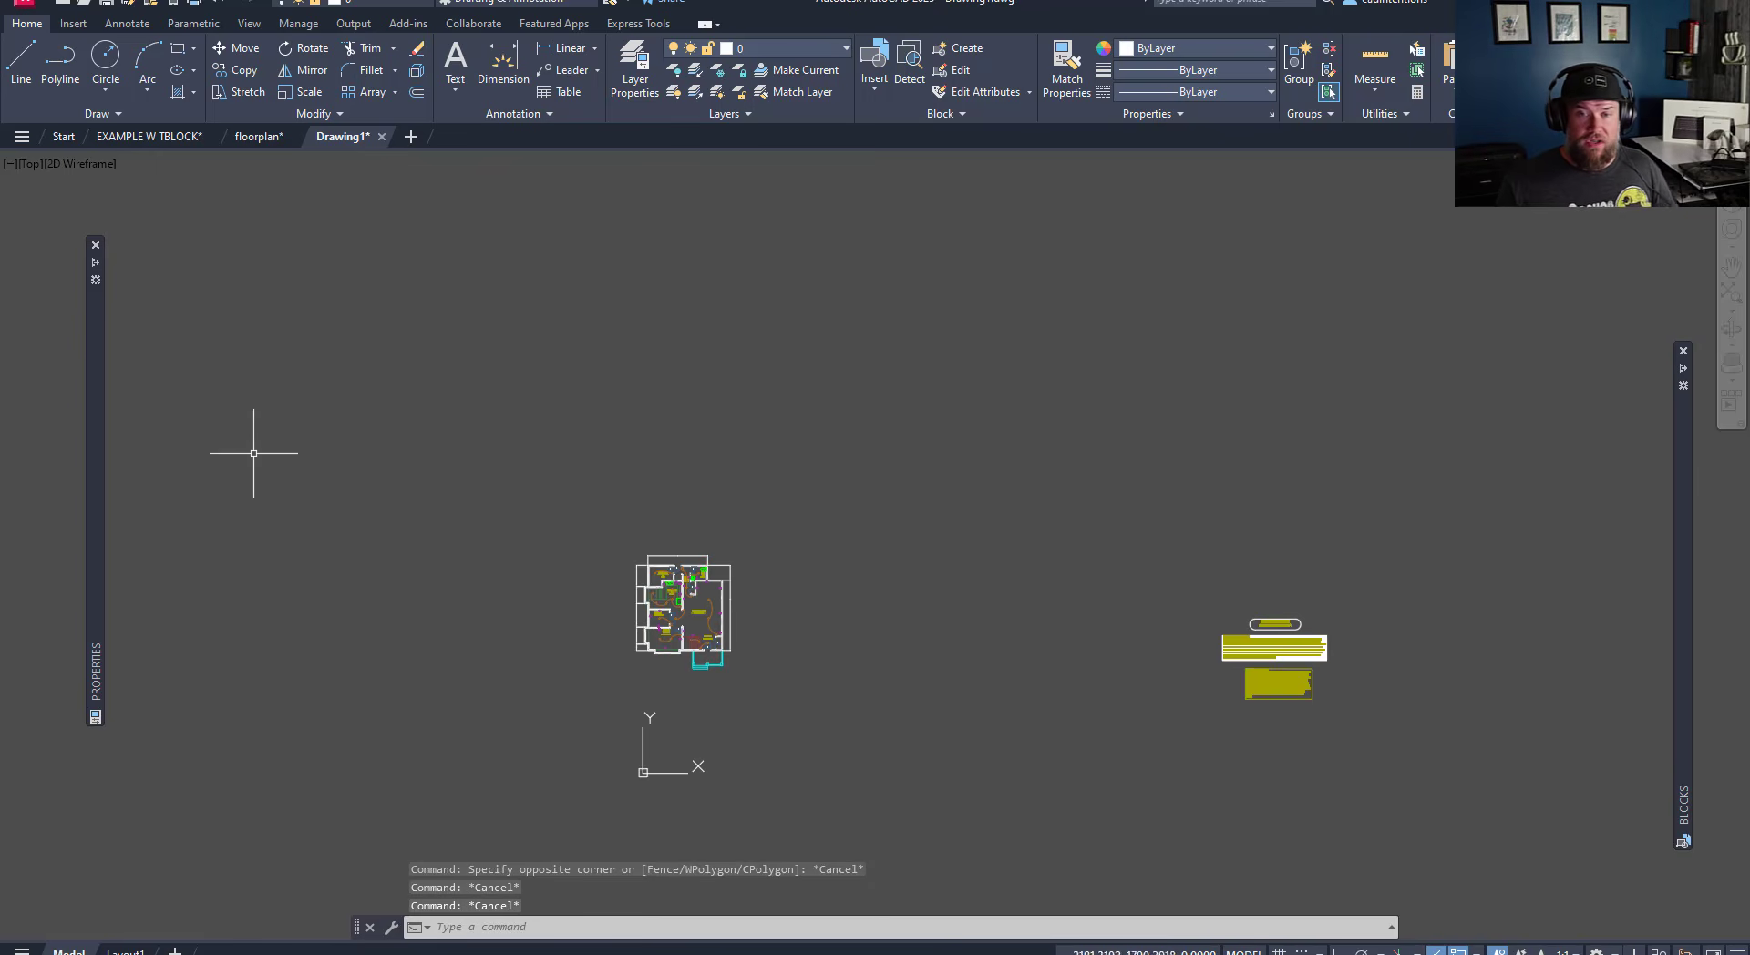
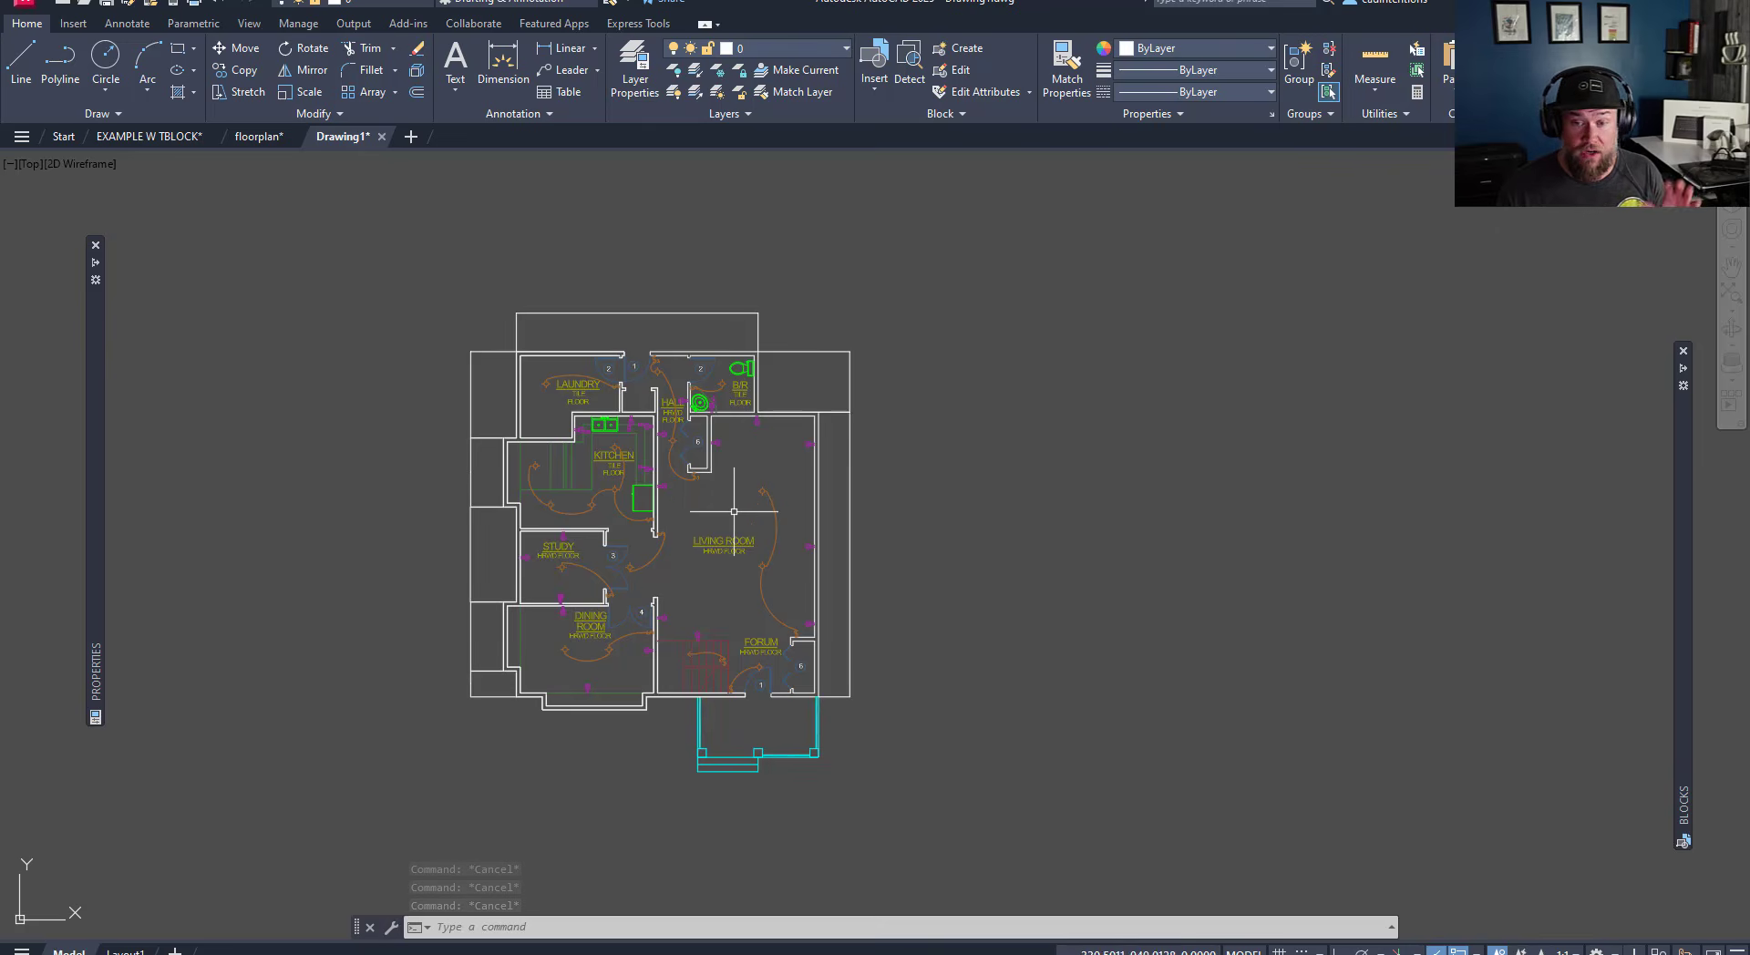
- Review the list of layers in Drawing1 without changing the current layer
click(775, 50)
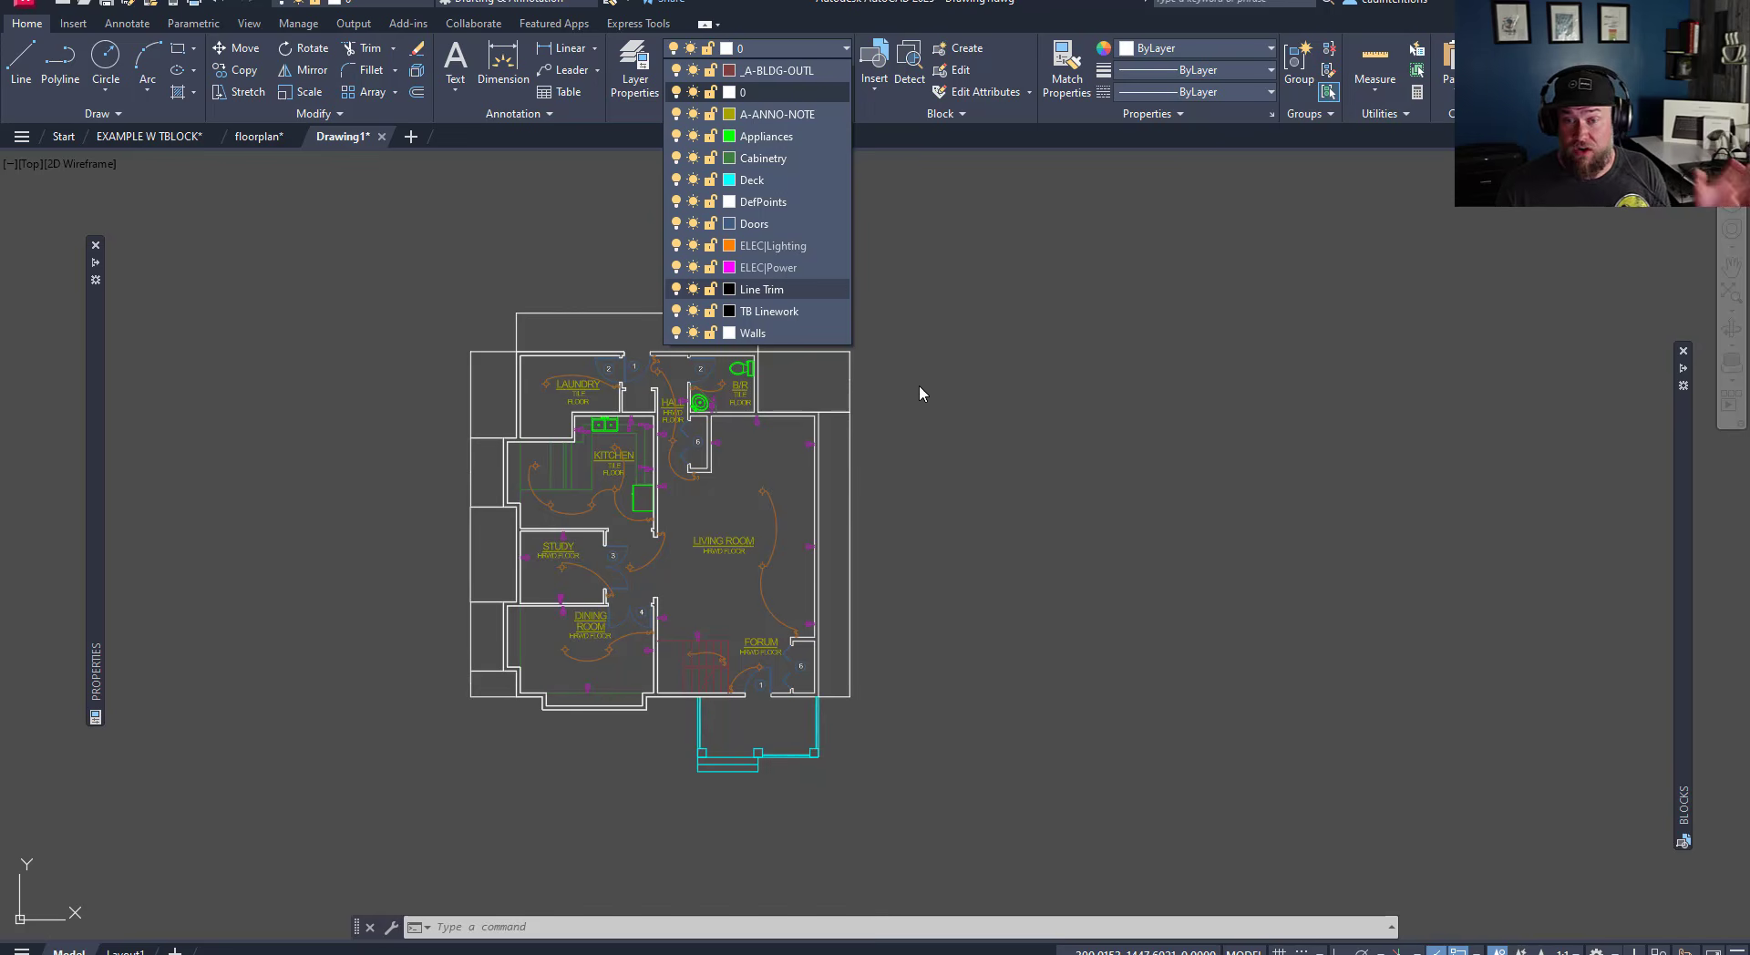
key(Escape)
key(Escape)
key(Escape)
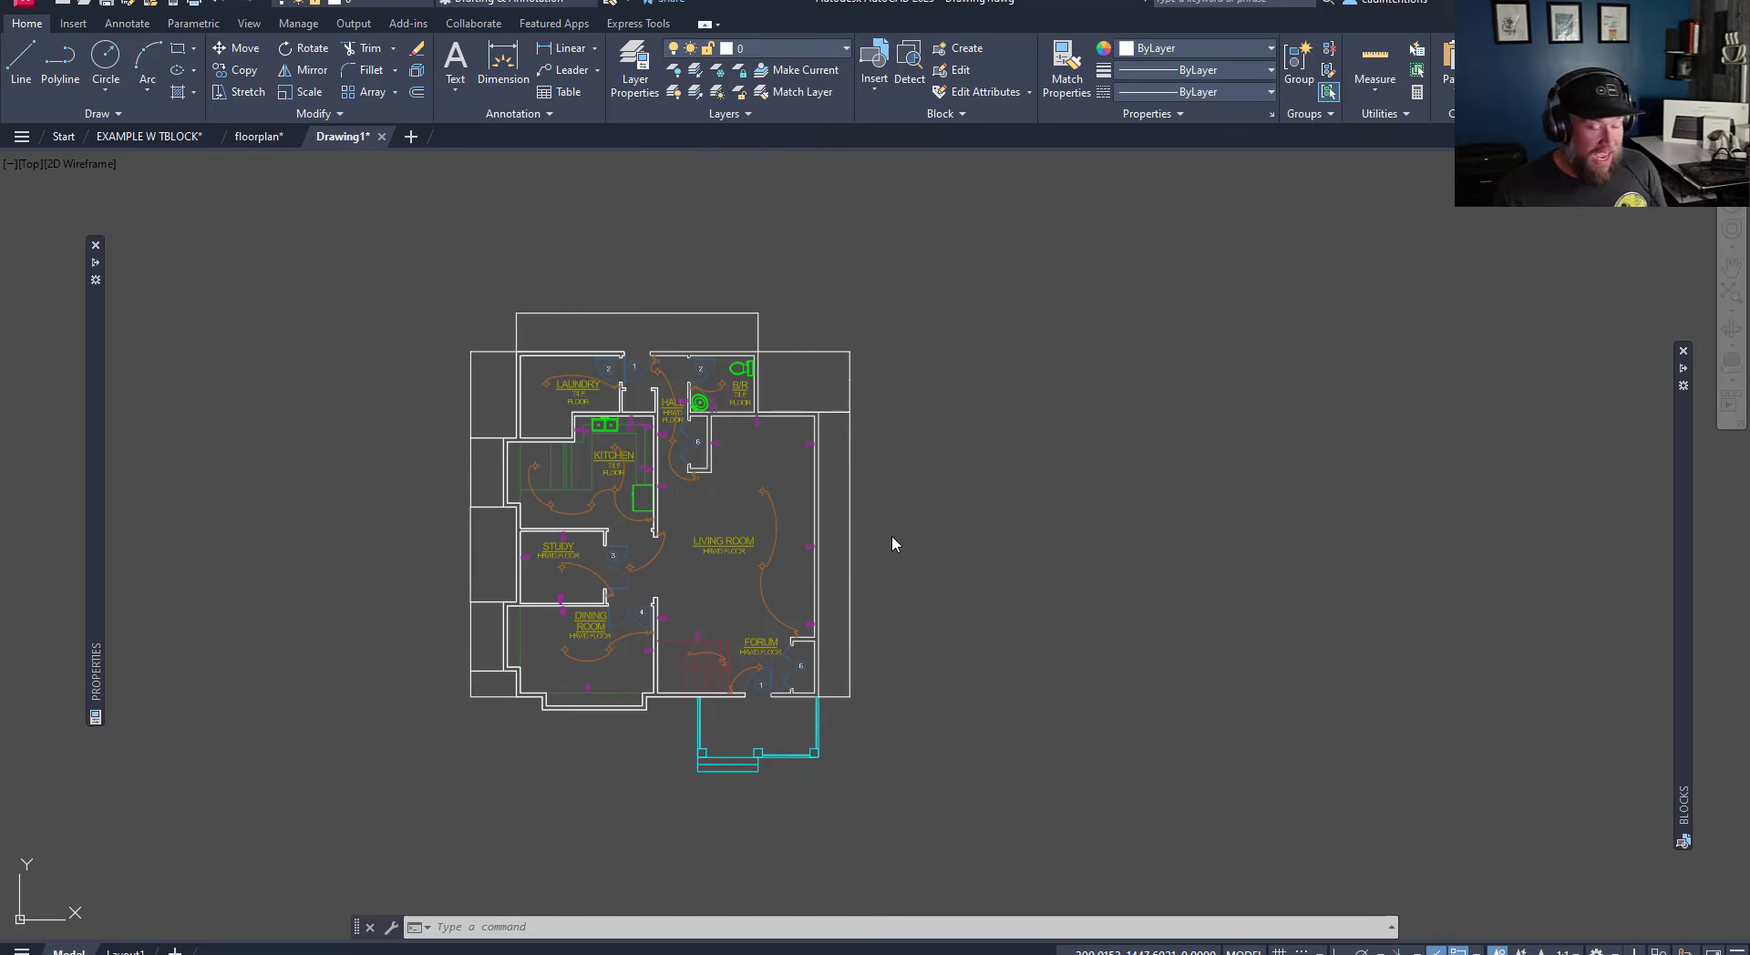
- Delete the electrical external reference from the floor plan and leave nothing selected
middle_drag(750, 566, 792, 518)
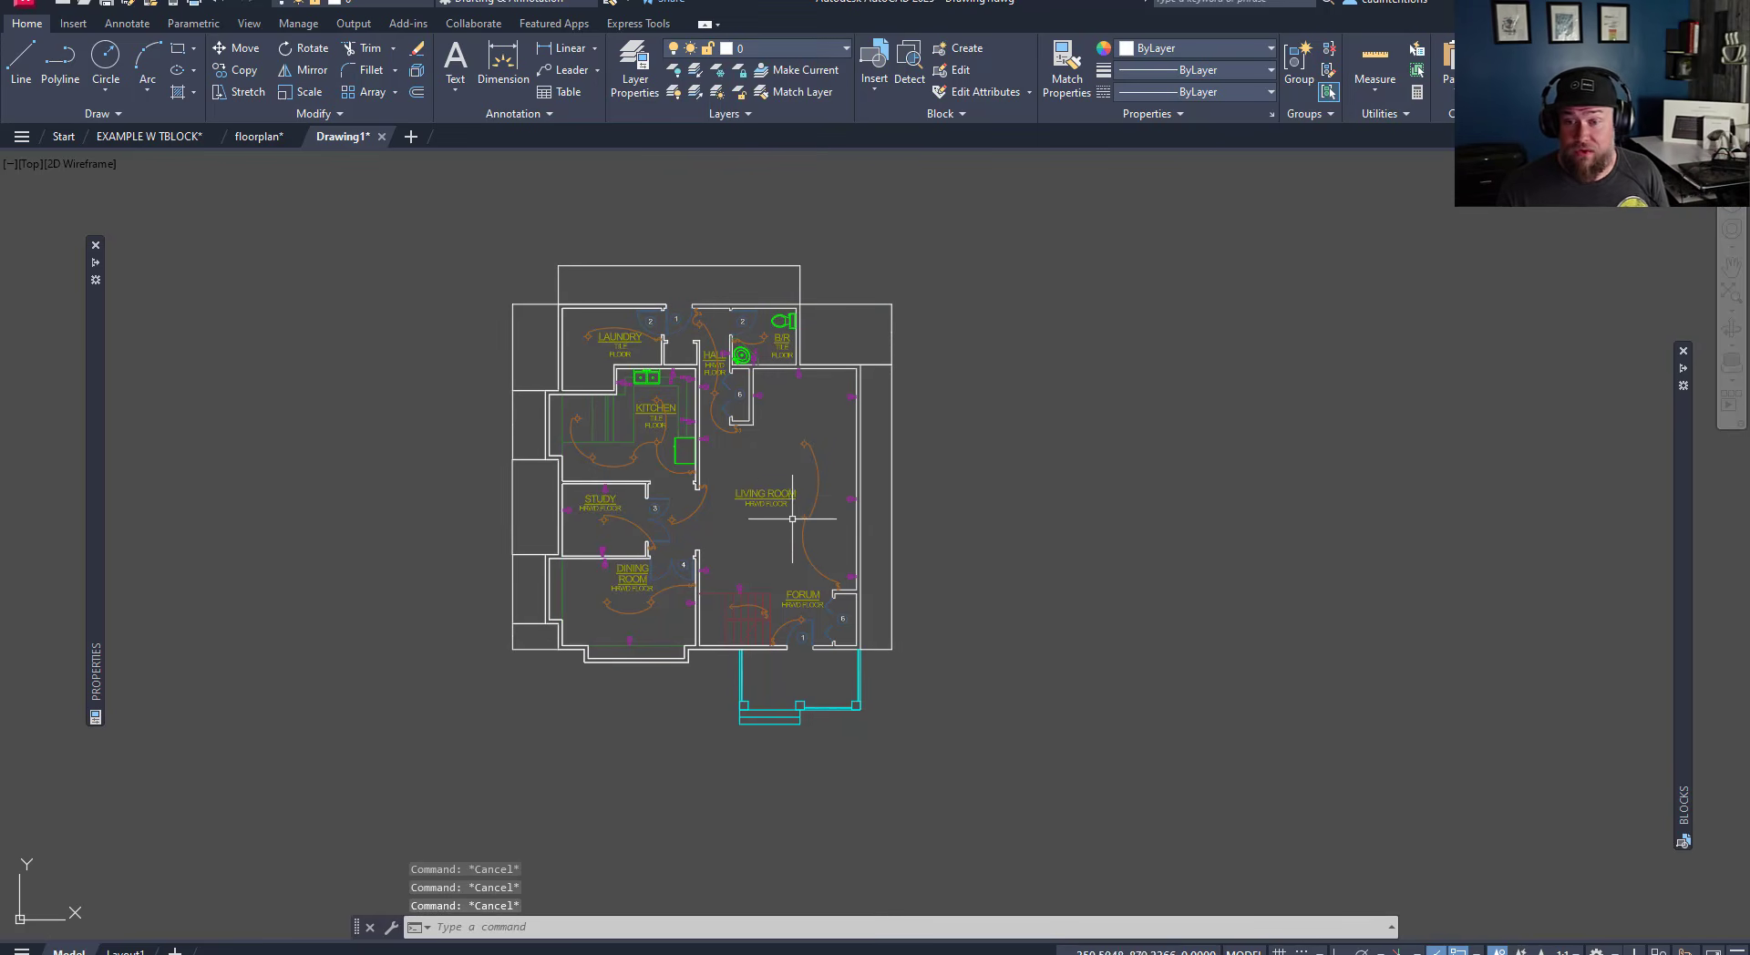
click(814, 465)
click(805, 411)
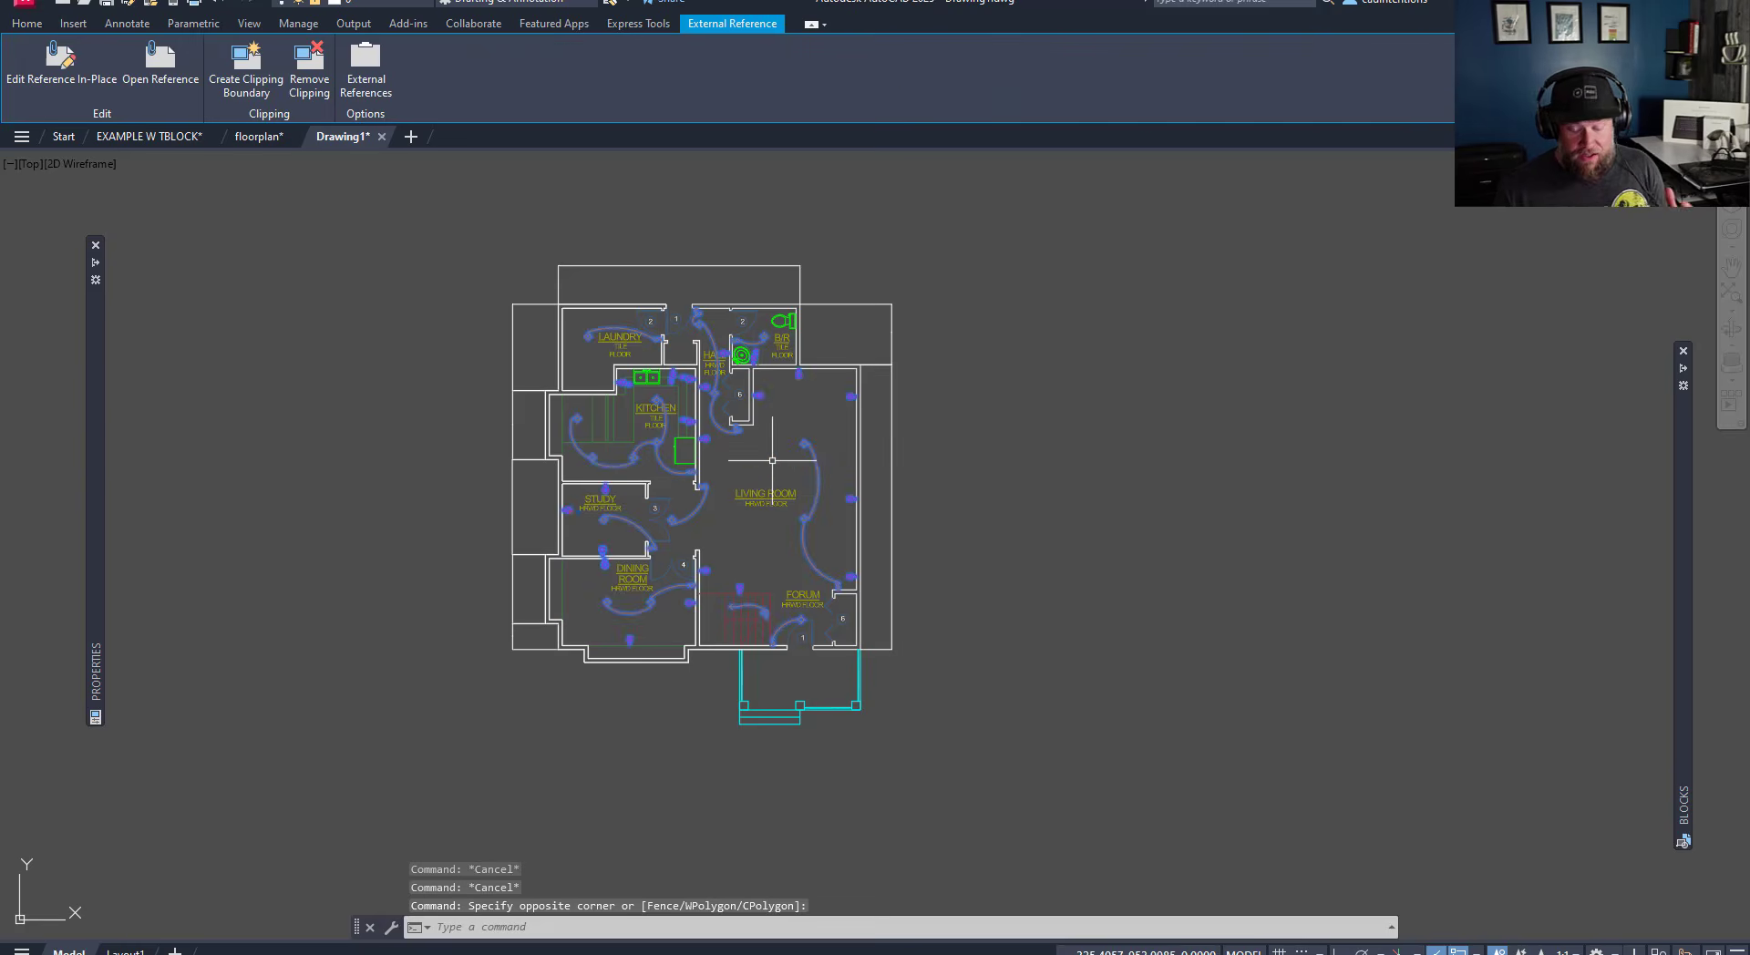
key(Delete)
middle_drag(772, 457, 796, 459)
key(Escape)
key(Escape)
- Select all text similar to the living room label with Select Similar and erase it
click(786, 497)
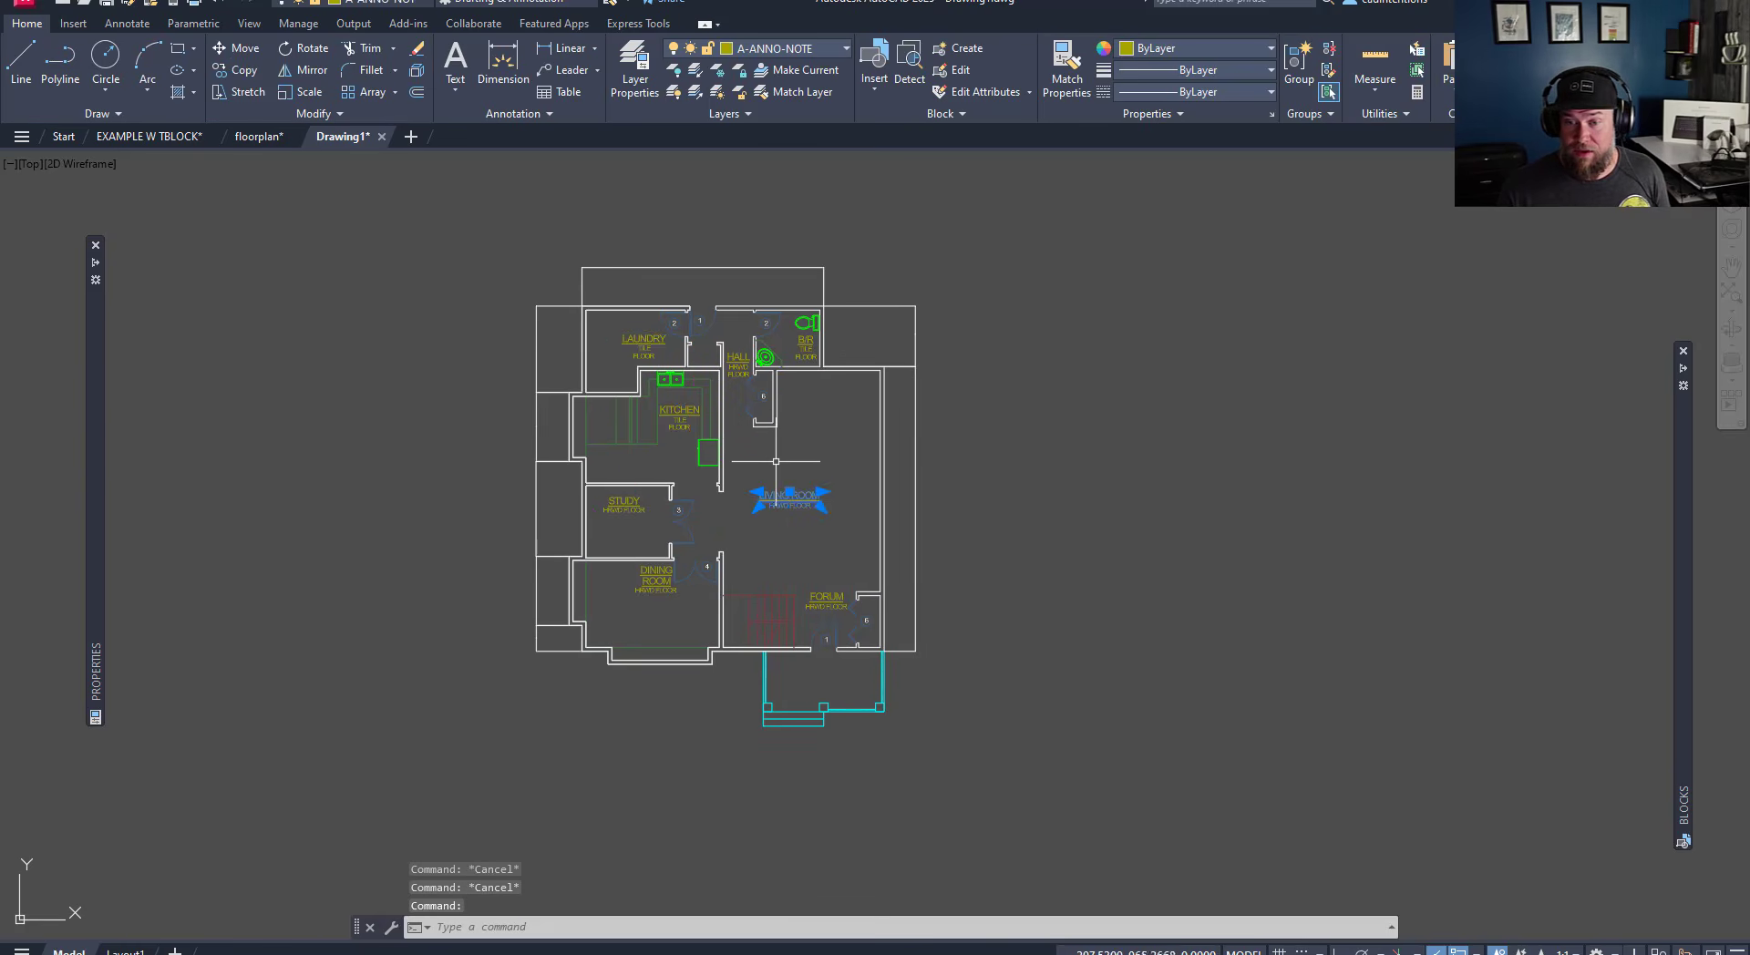
right_click(777, 497)
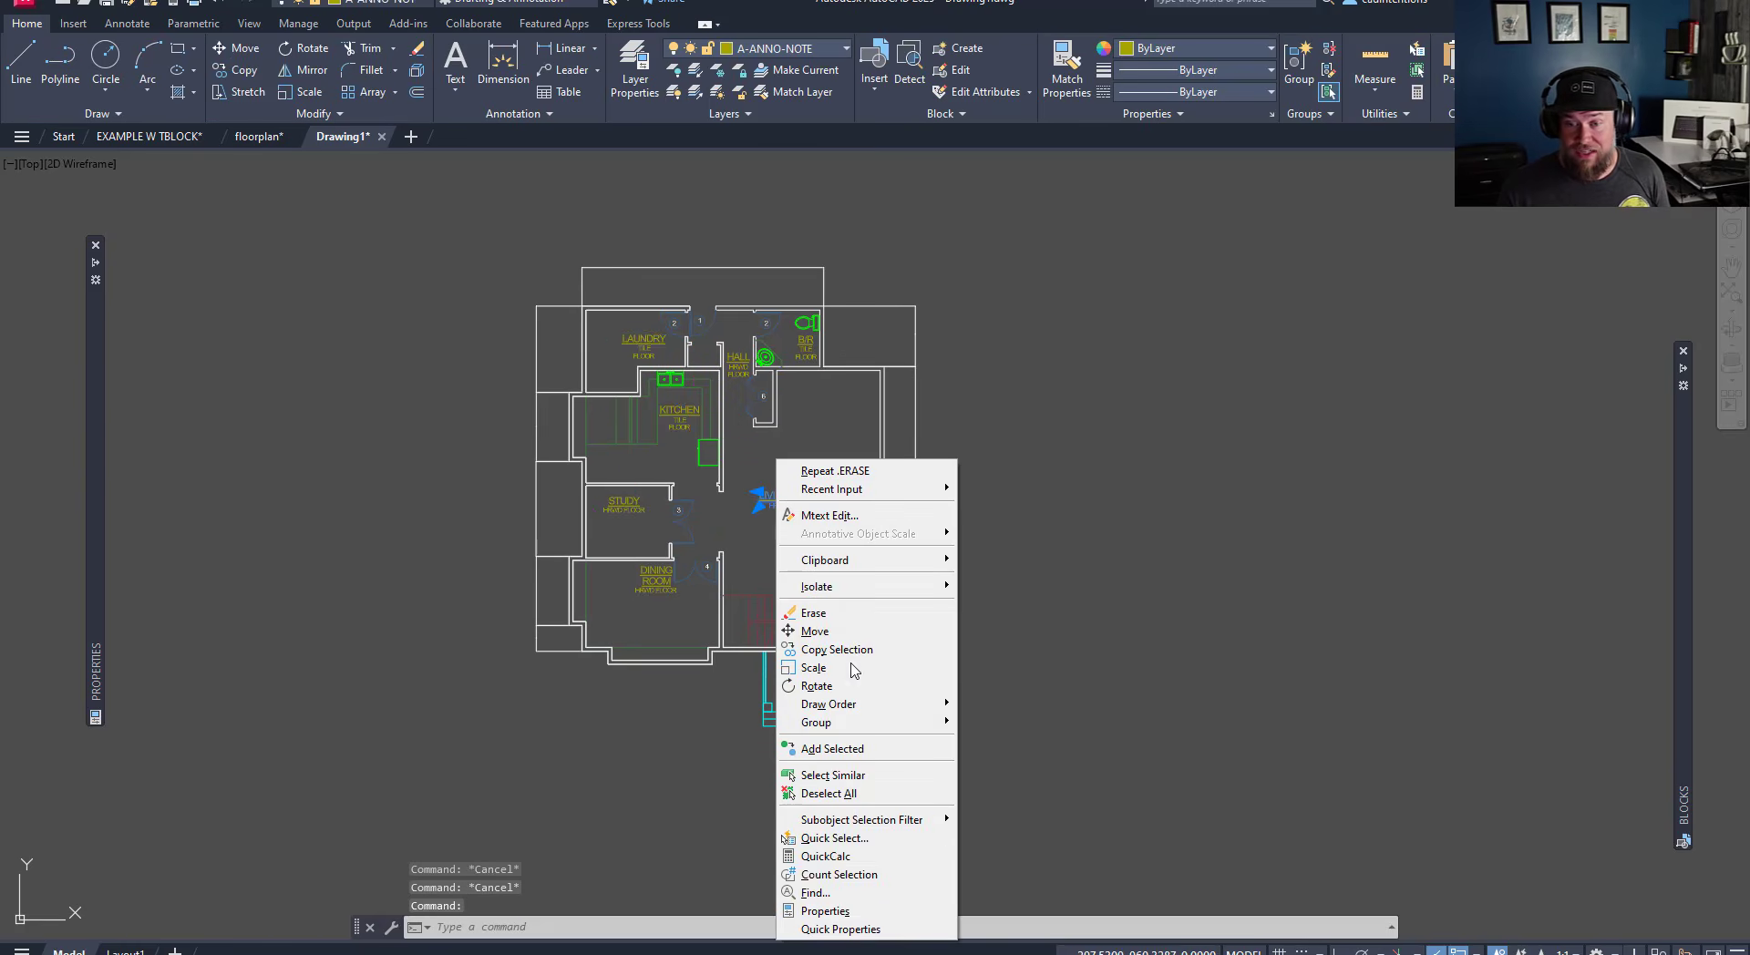
click(832, 775)
key(Delete)
middle_drag(782, 482, 811, 504)
key(Escape)
key(Escape)
key(Escape)
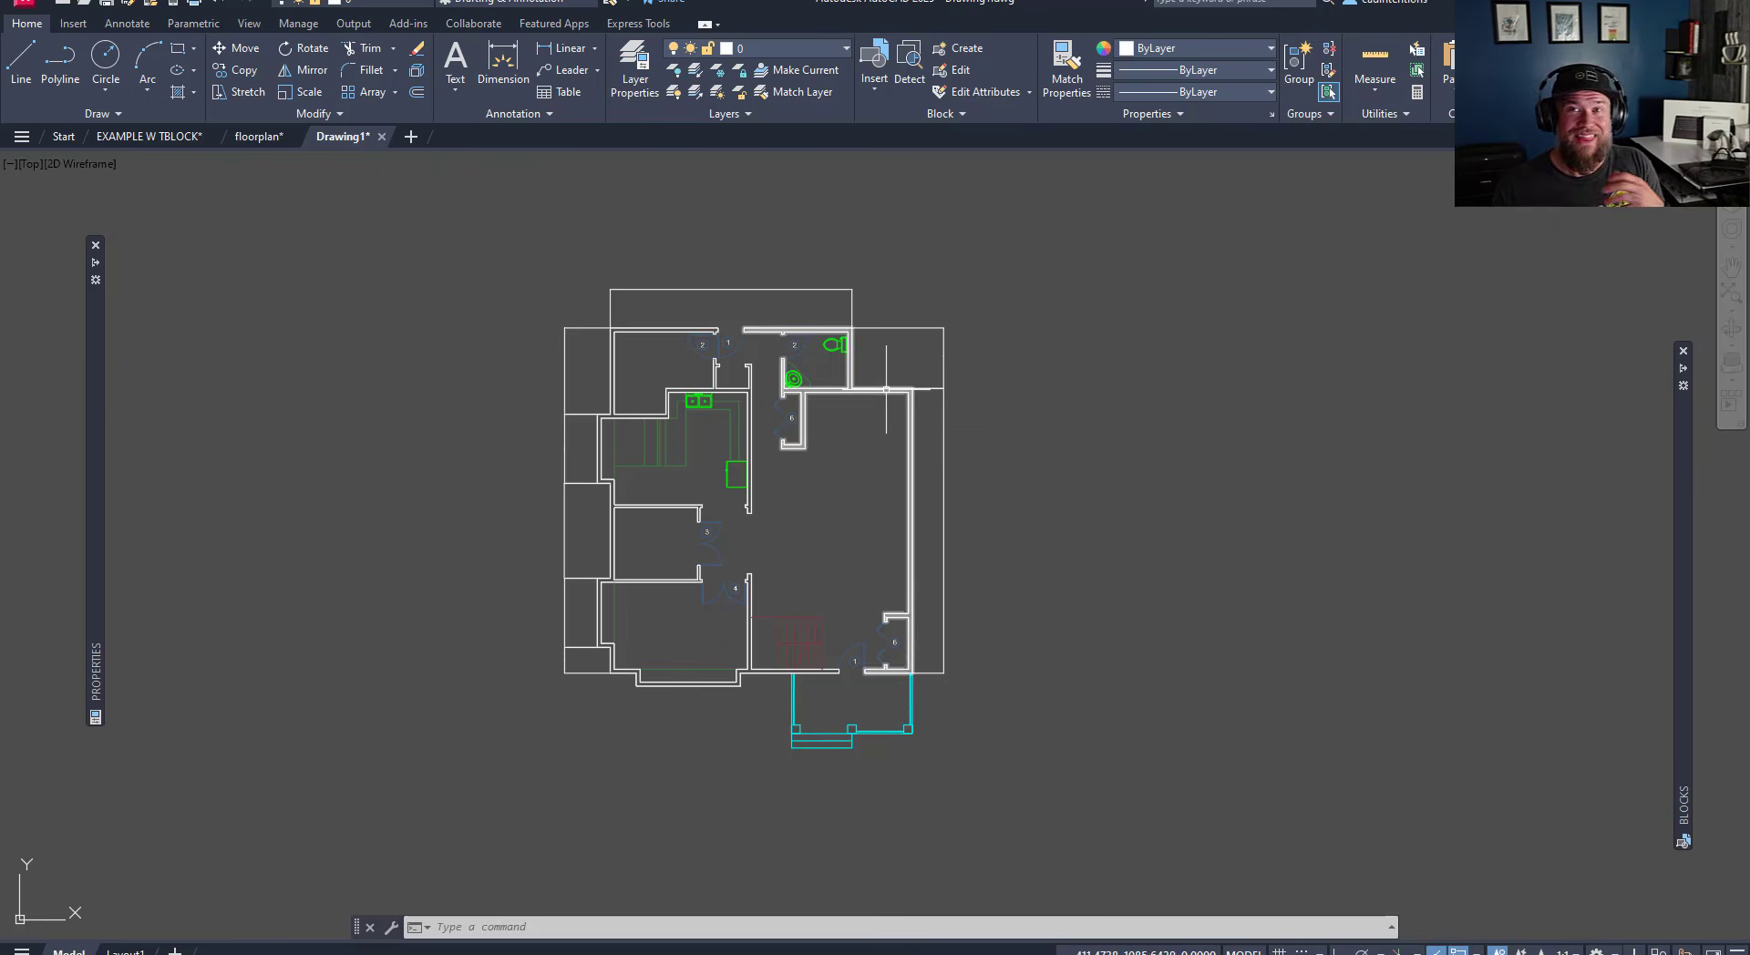
click(1015, 428)
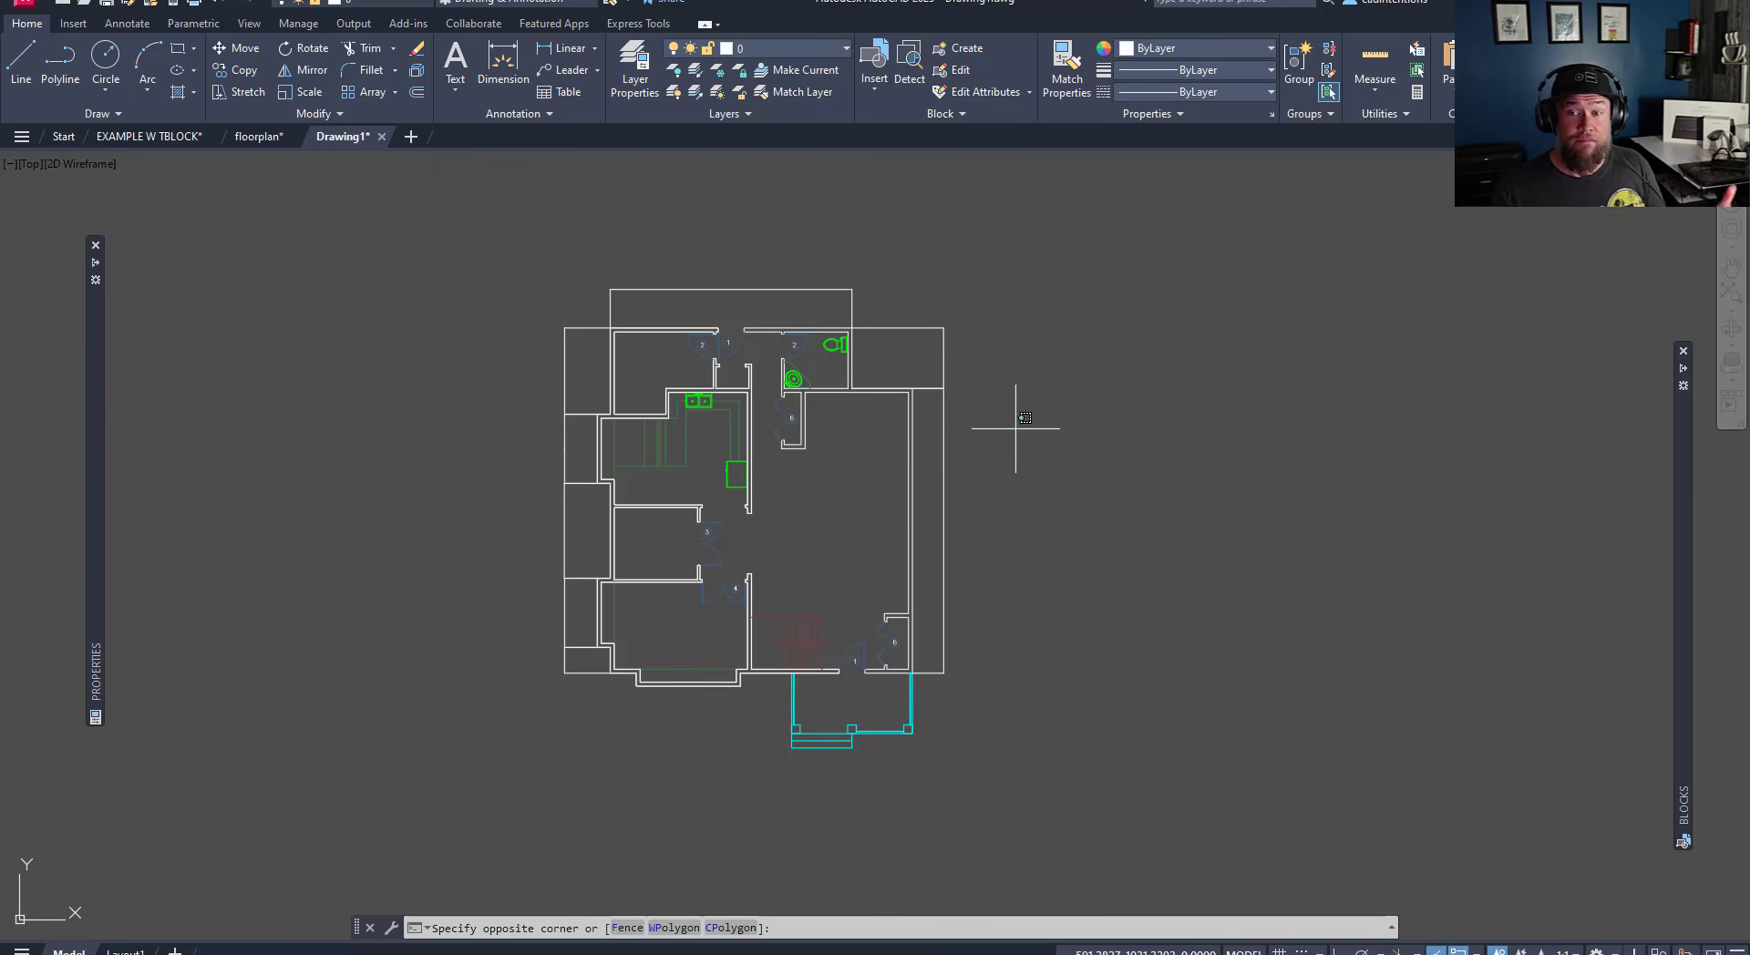
click(1018, 527)
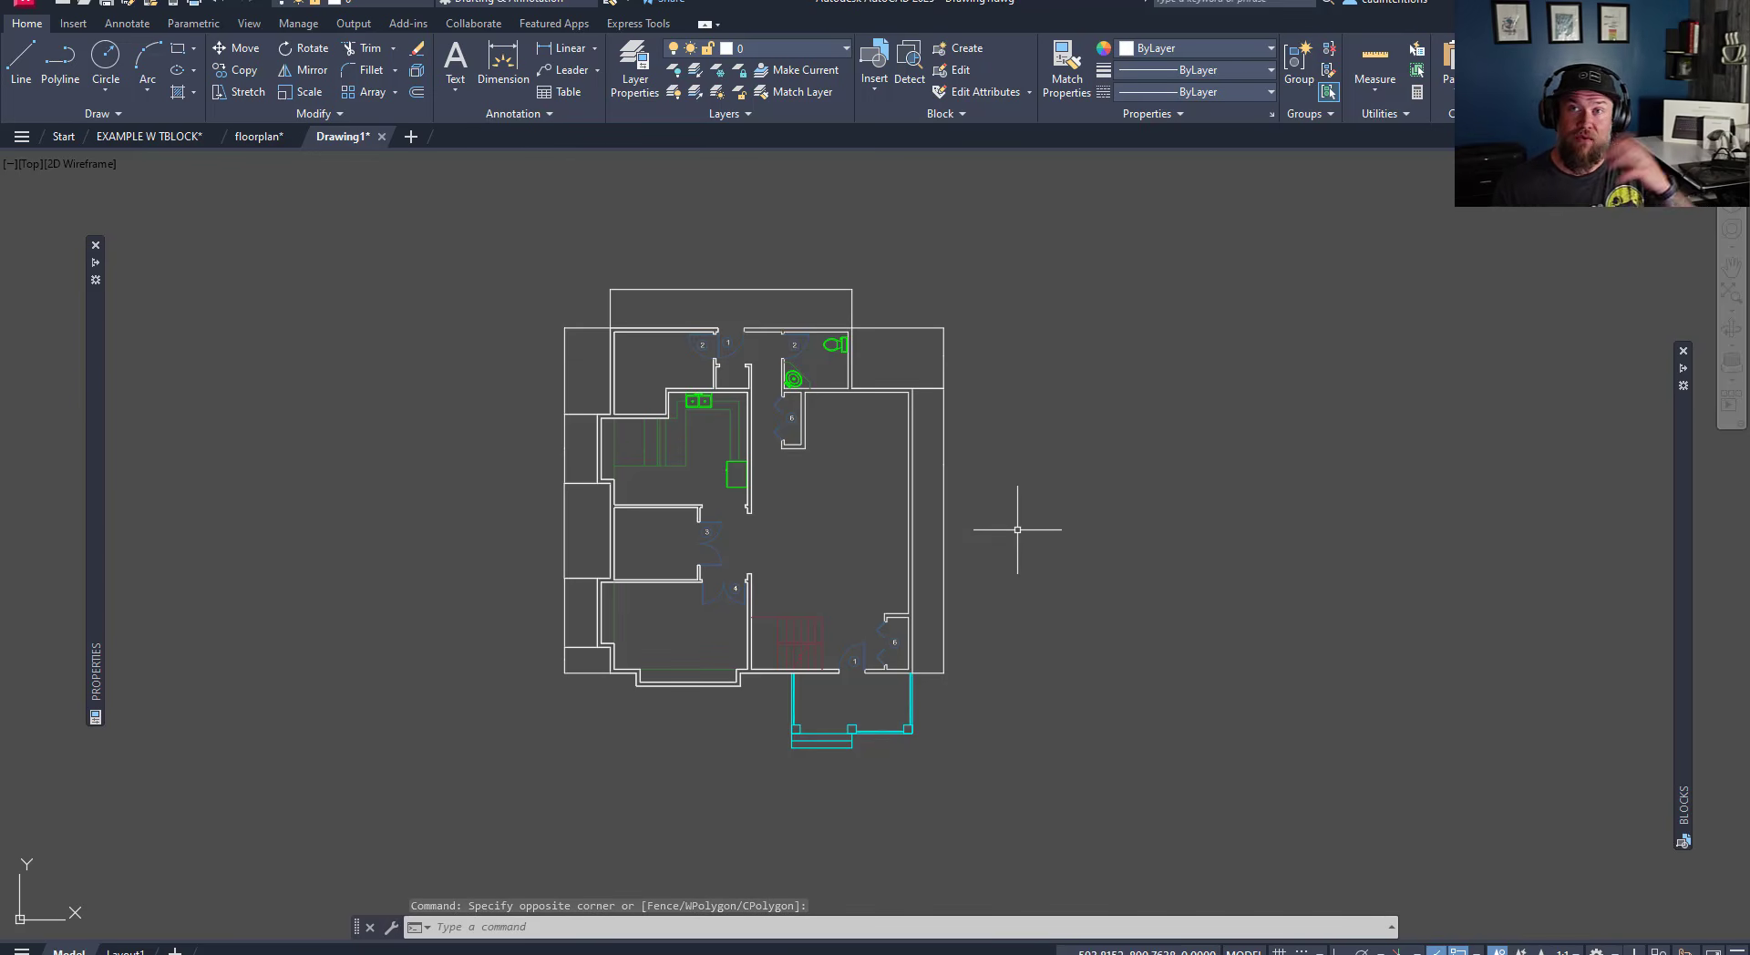
key(Escape)
key(Escape)
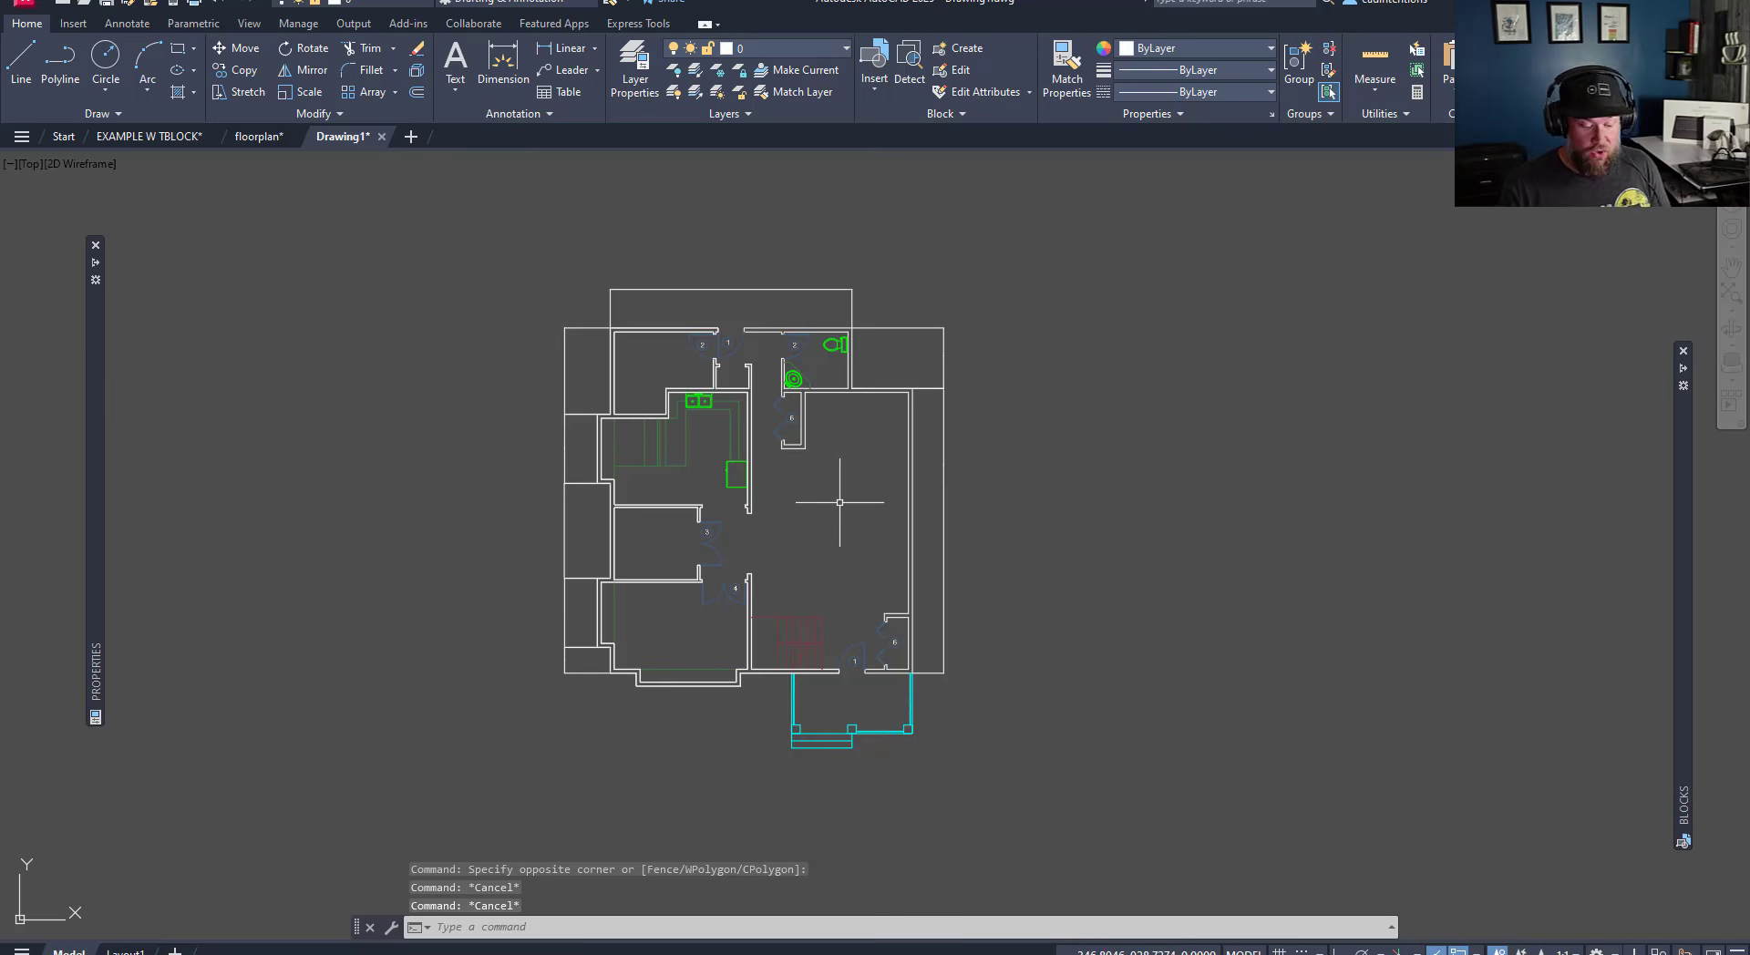
- Start the Purge command and expand the unused blocks and linetypes for review
text(purge)
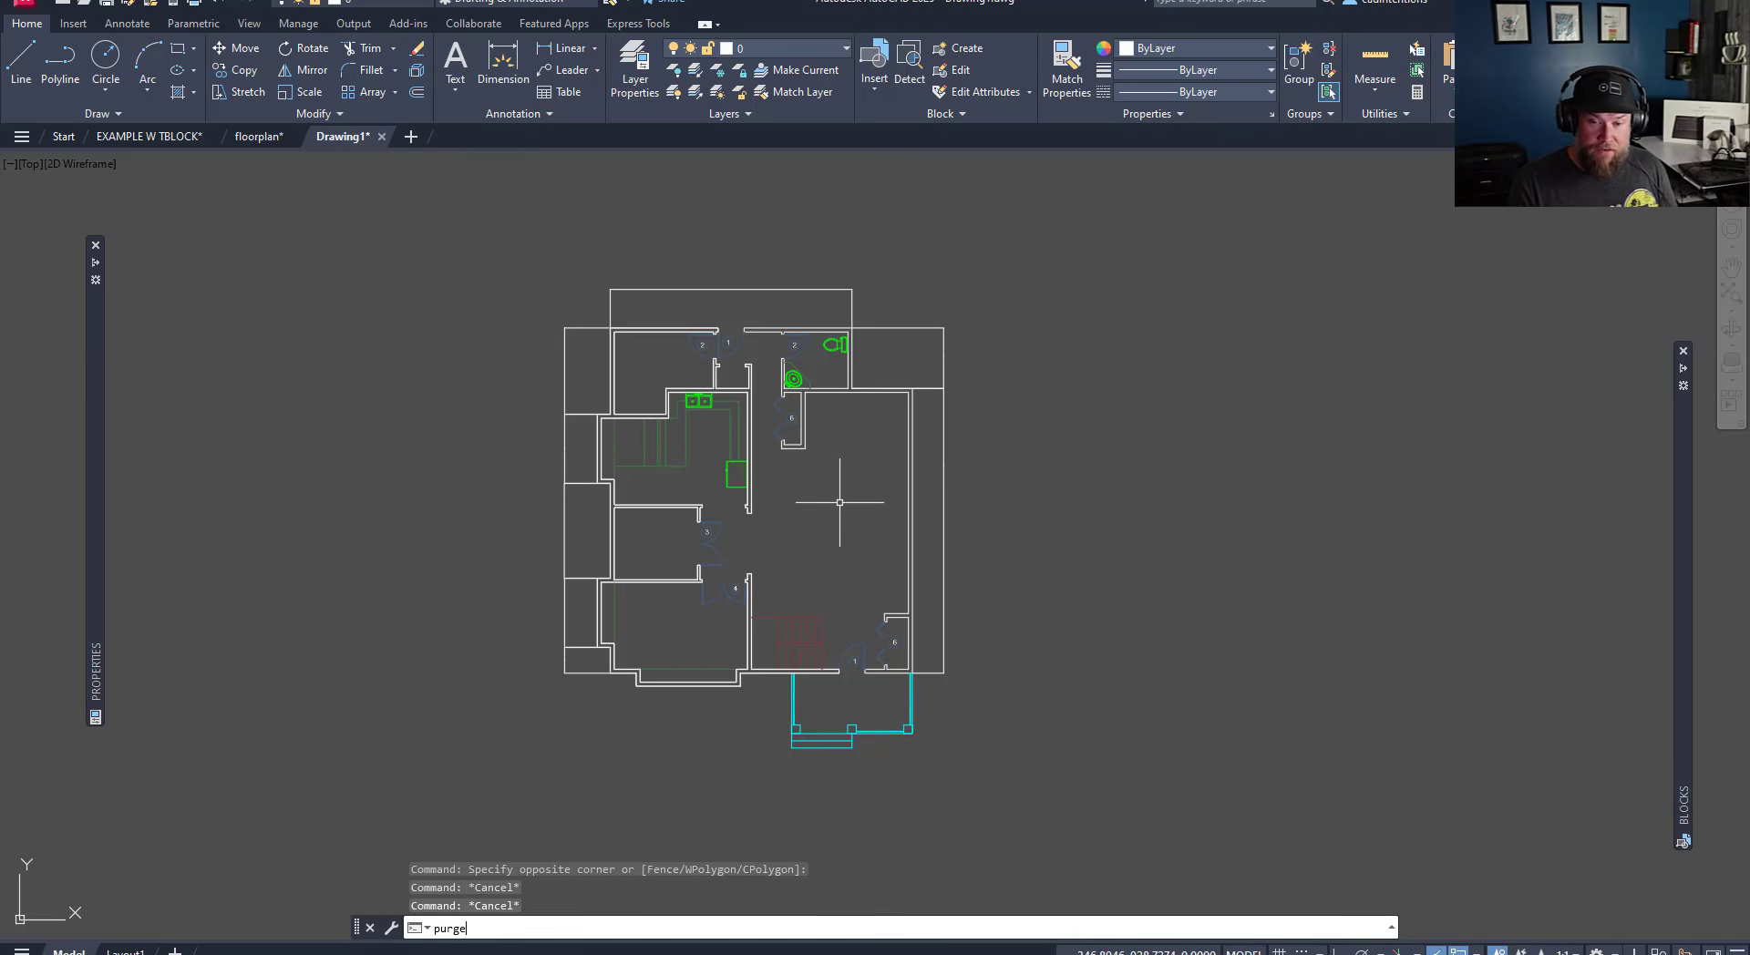
key(Return)
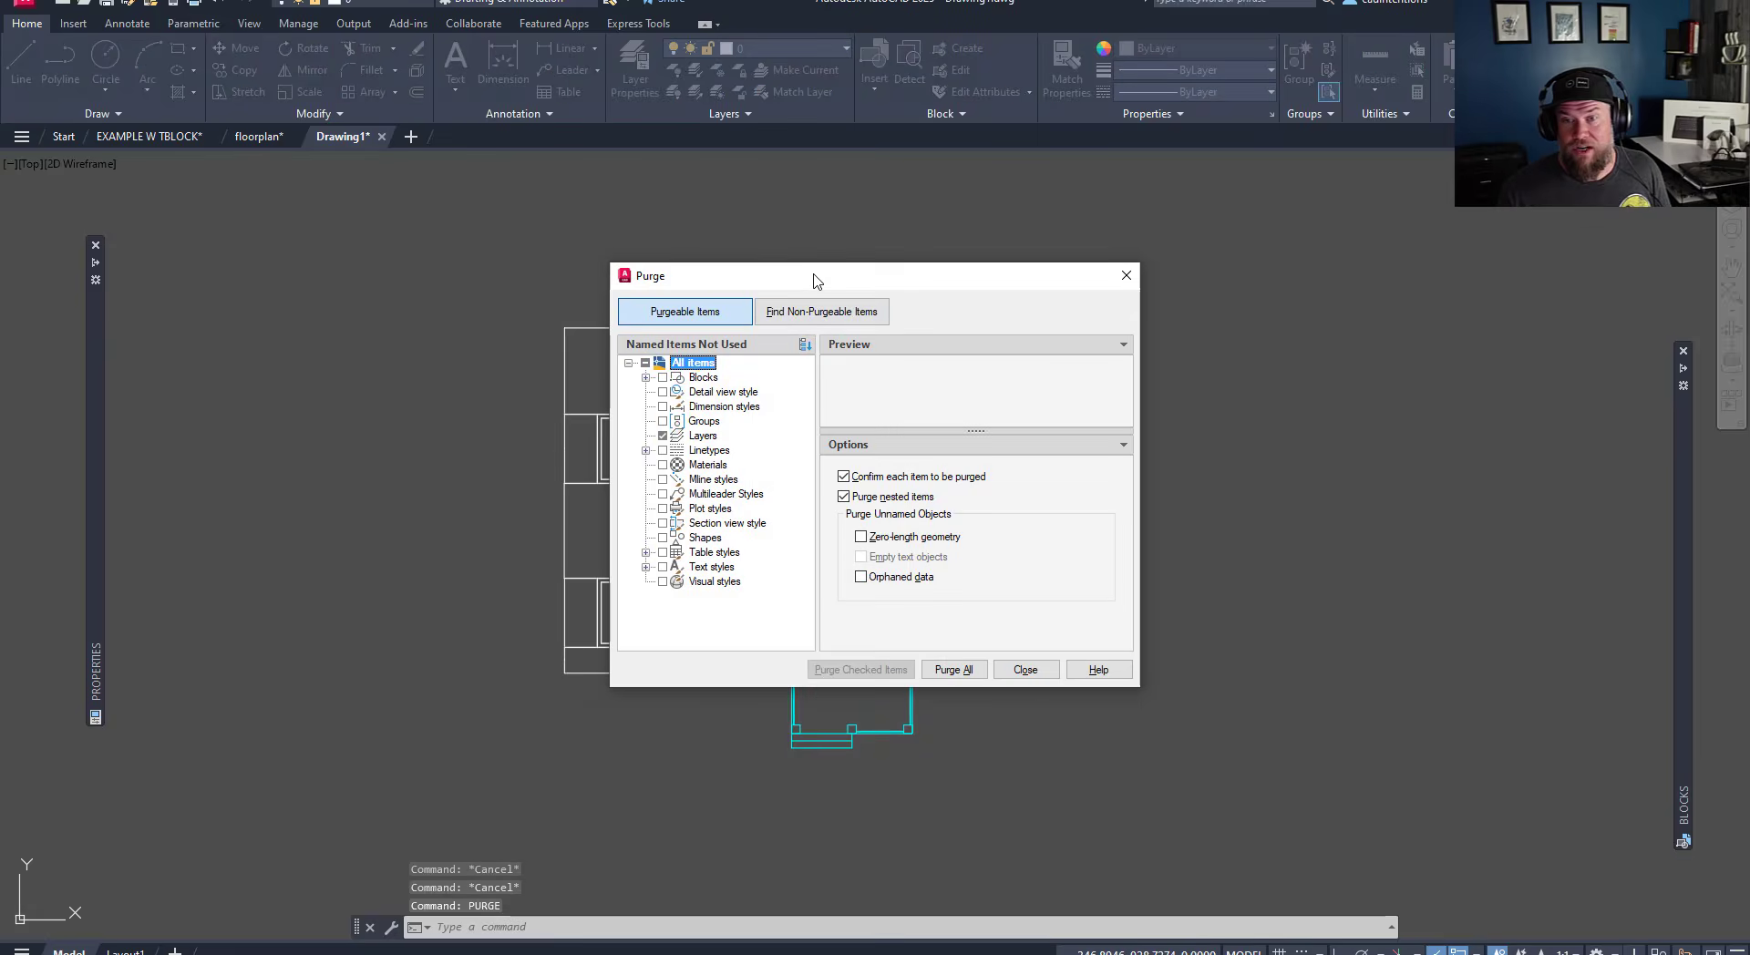
drag(808, 275, 637, 227)
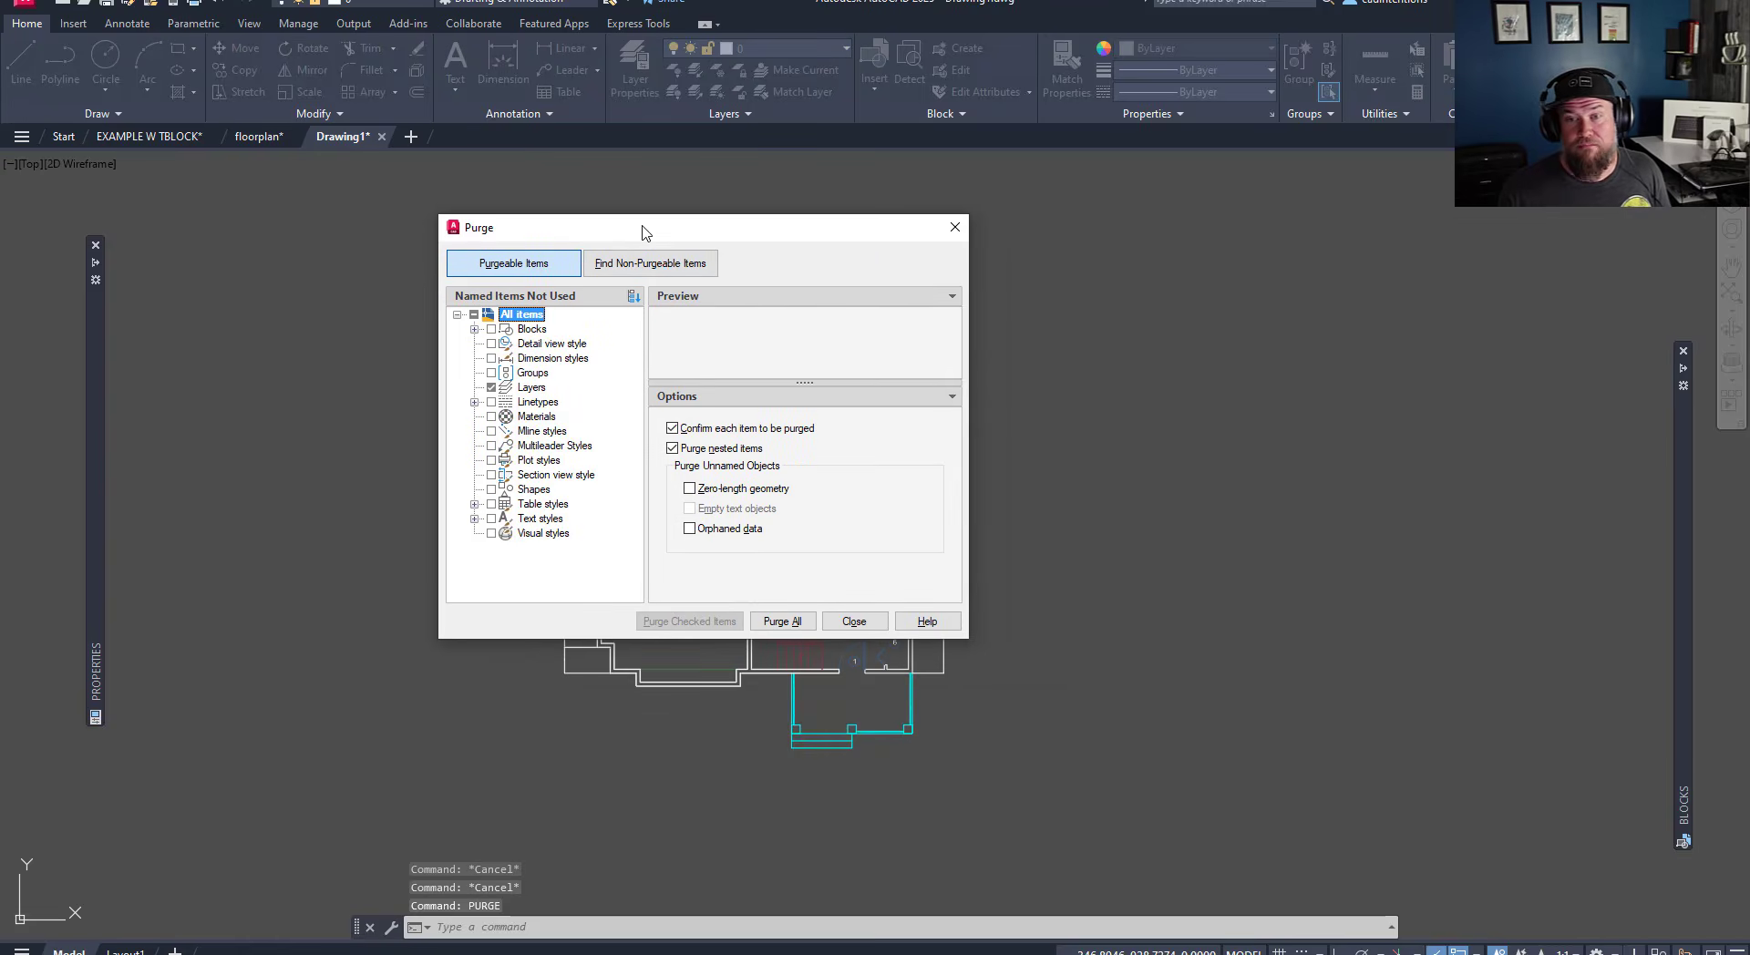
click(475, 329)
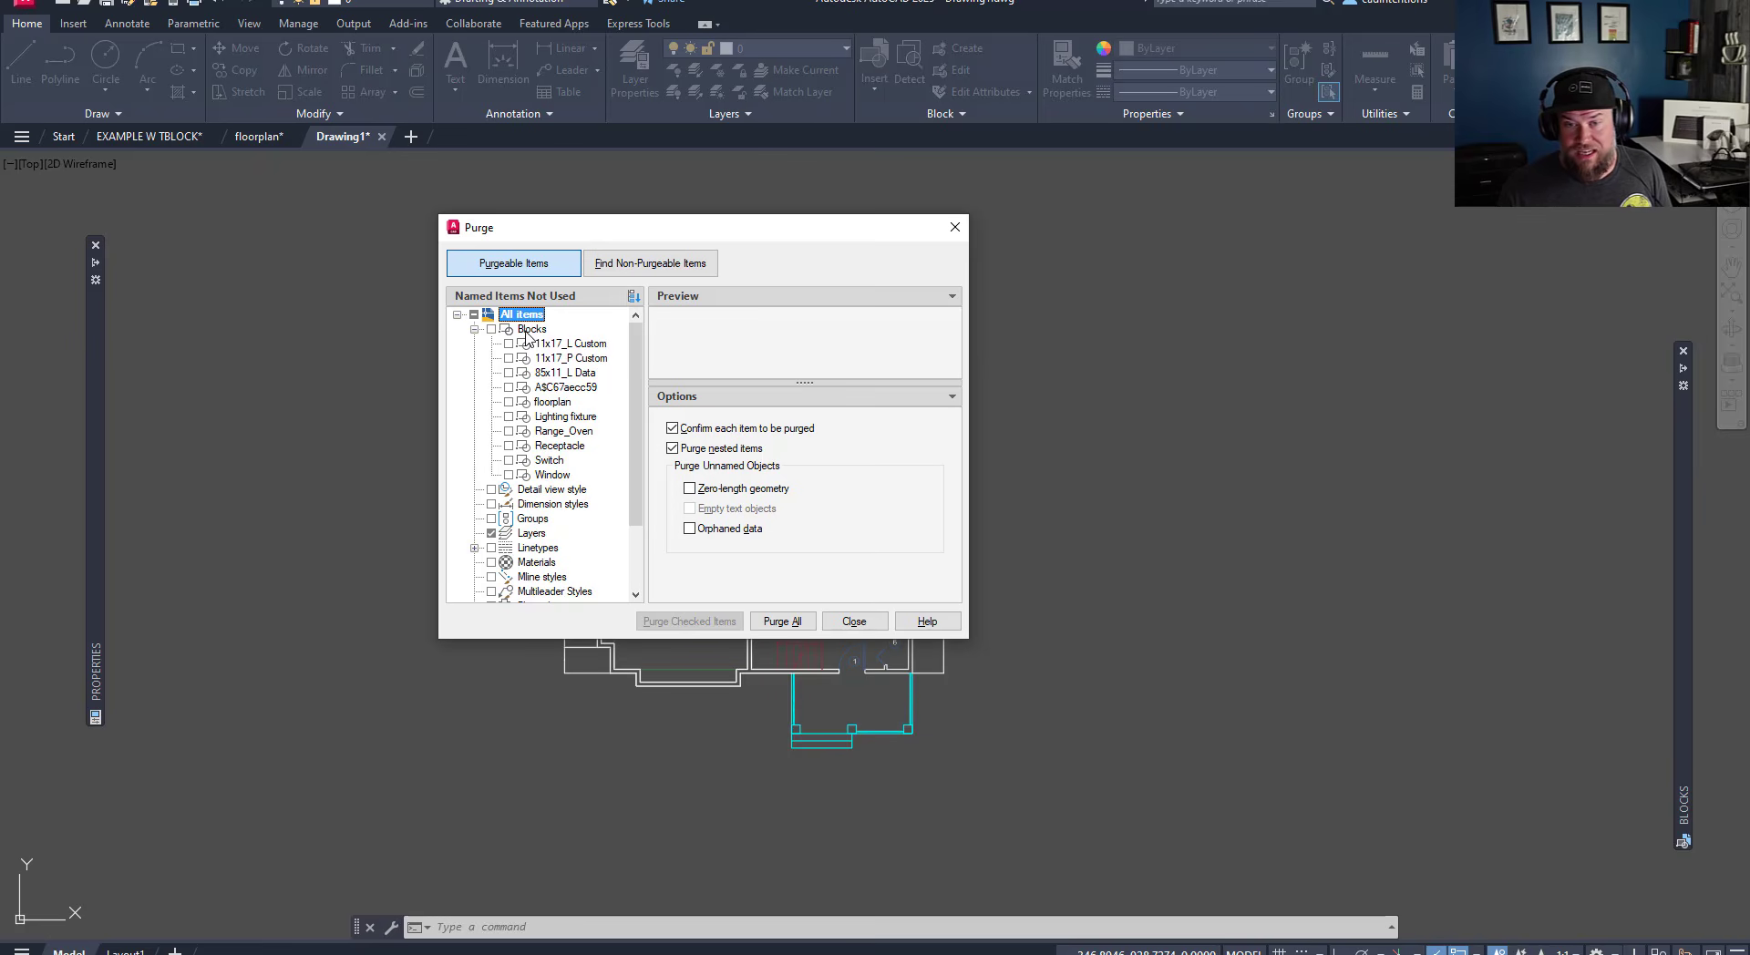
scroll(525, 401, down, 1)
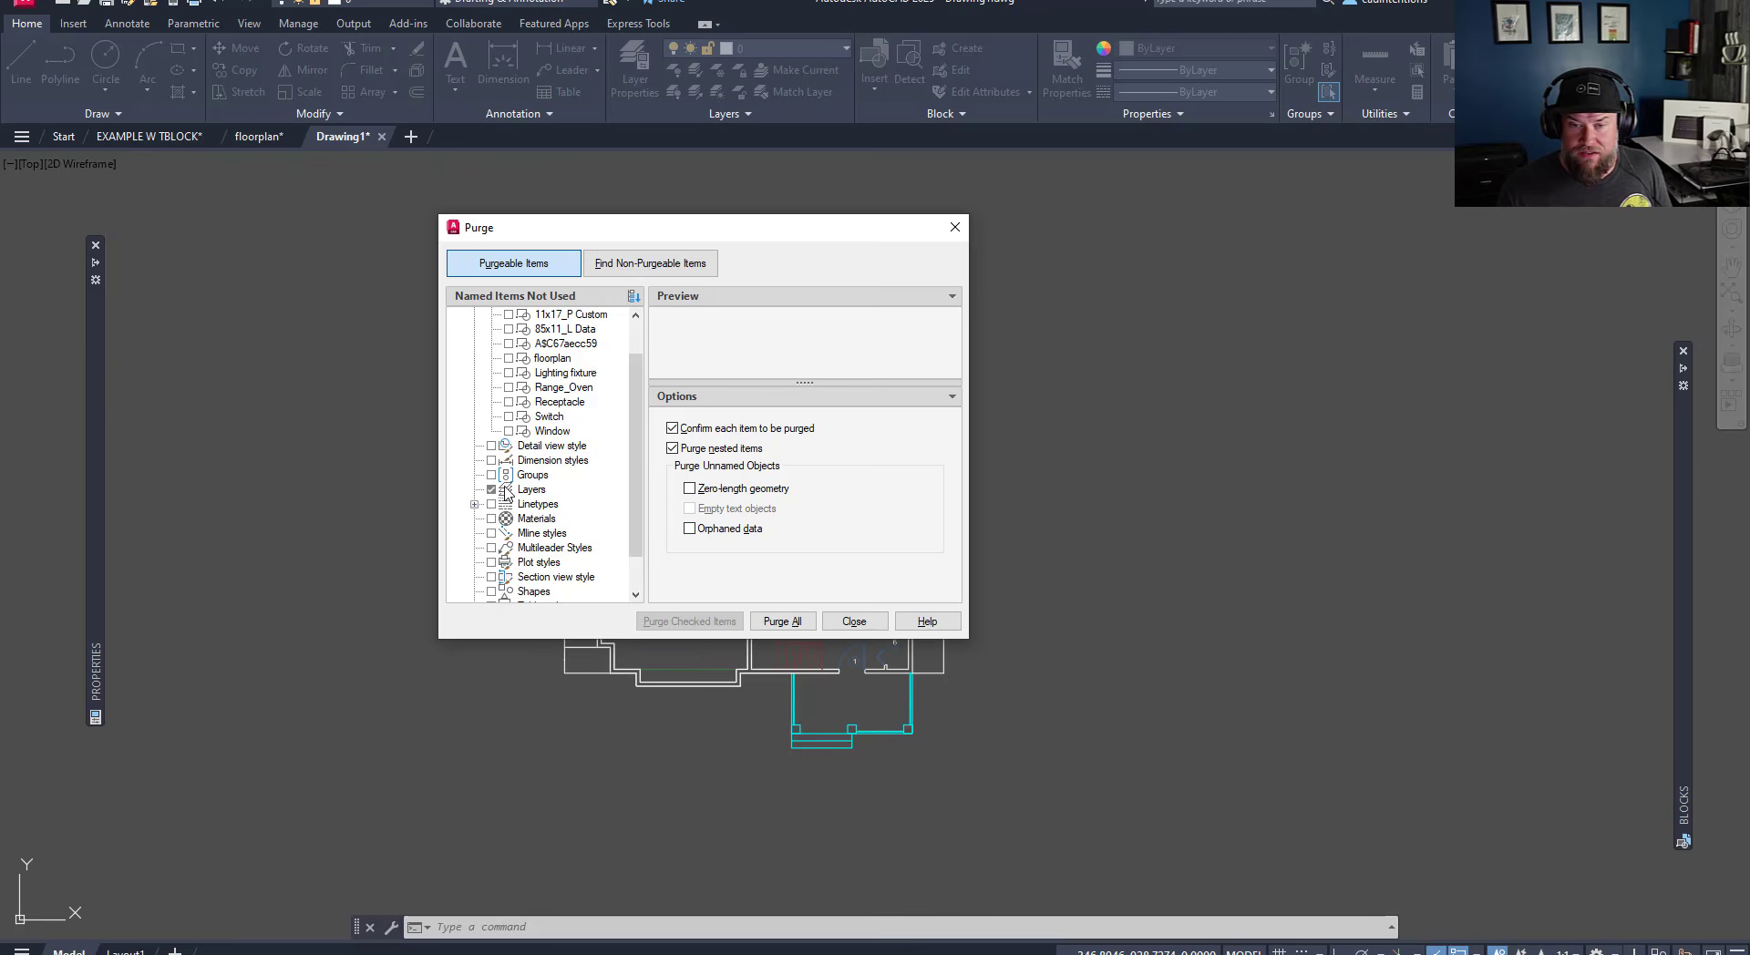
click(474, 504)
scroll(476, 509, down, 1)
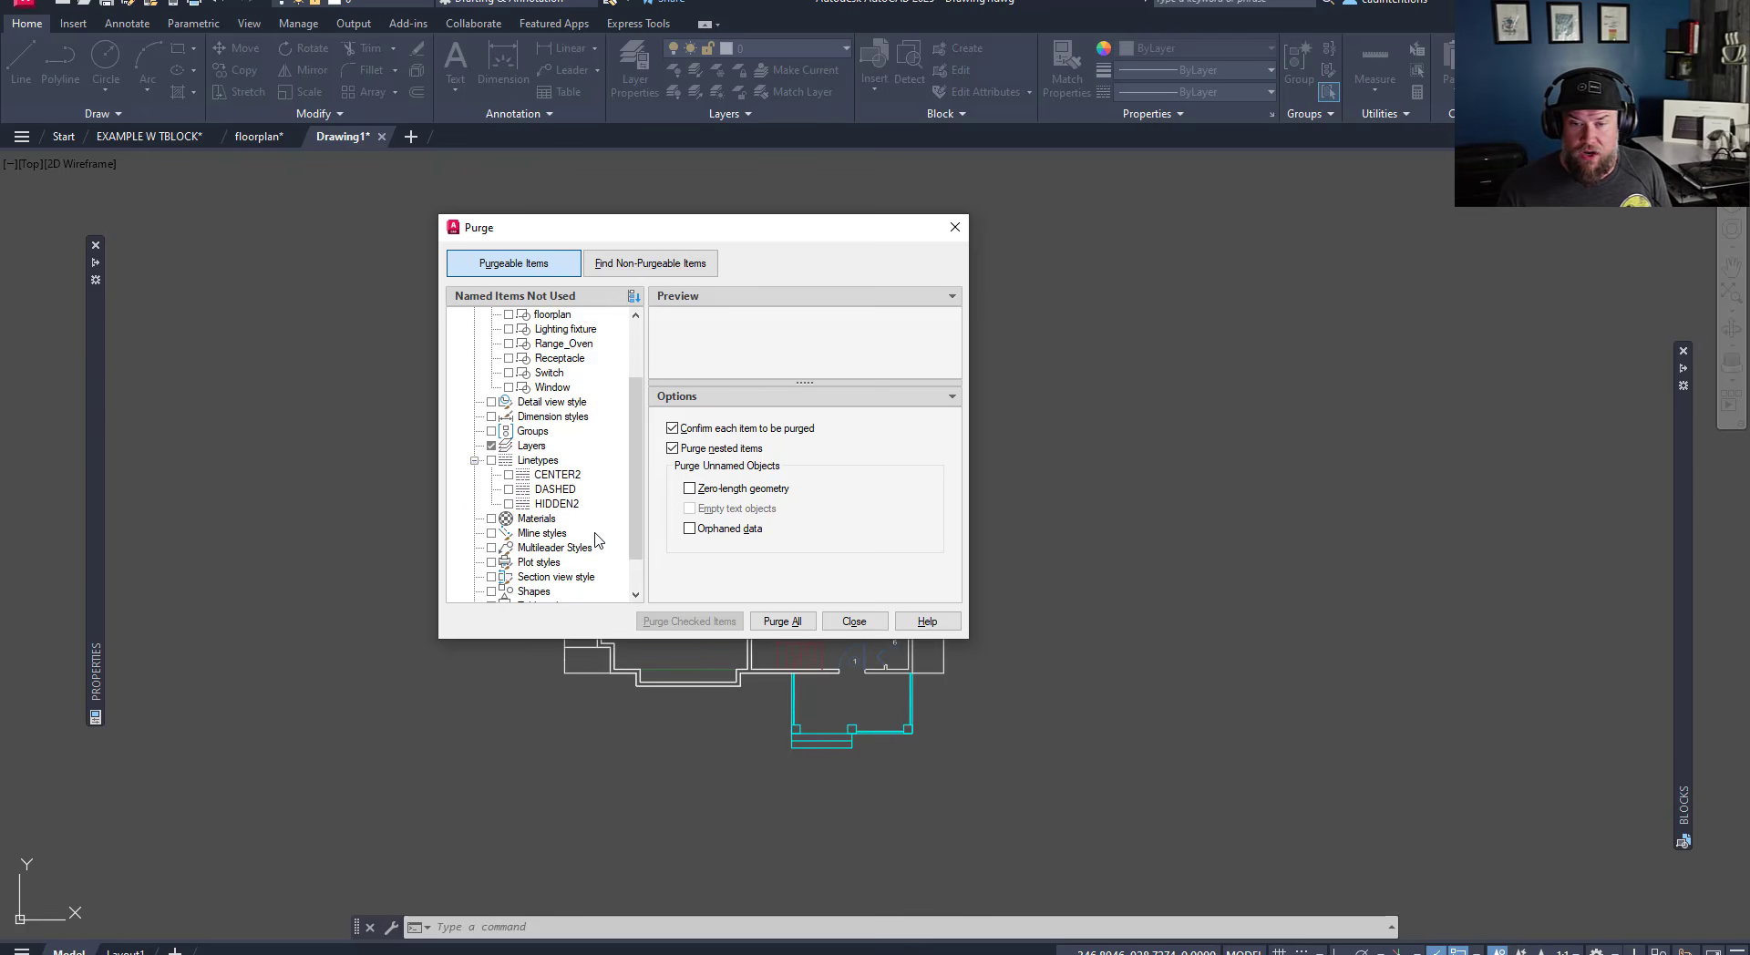
- Mark all unused named items, purge all checked items from Drawing1 at once and close the Purge dialog
click(491, 461)
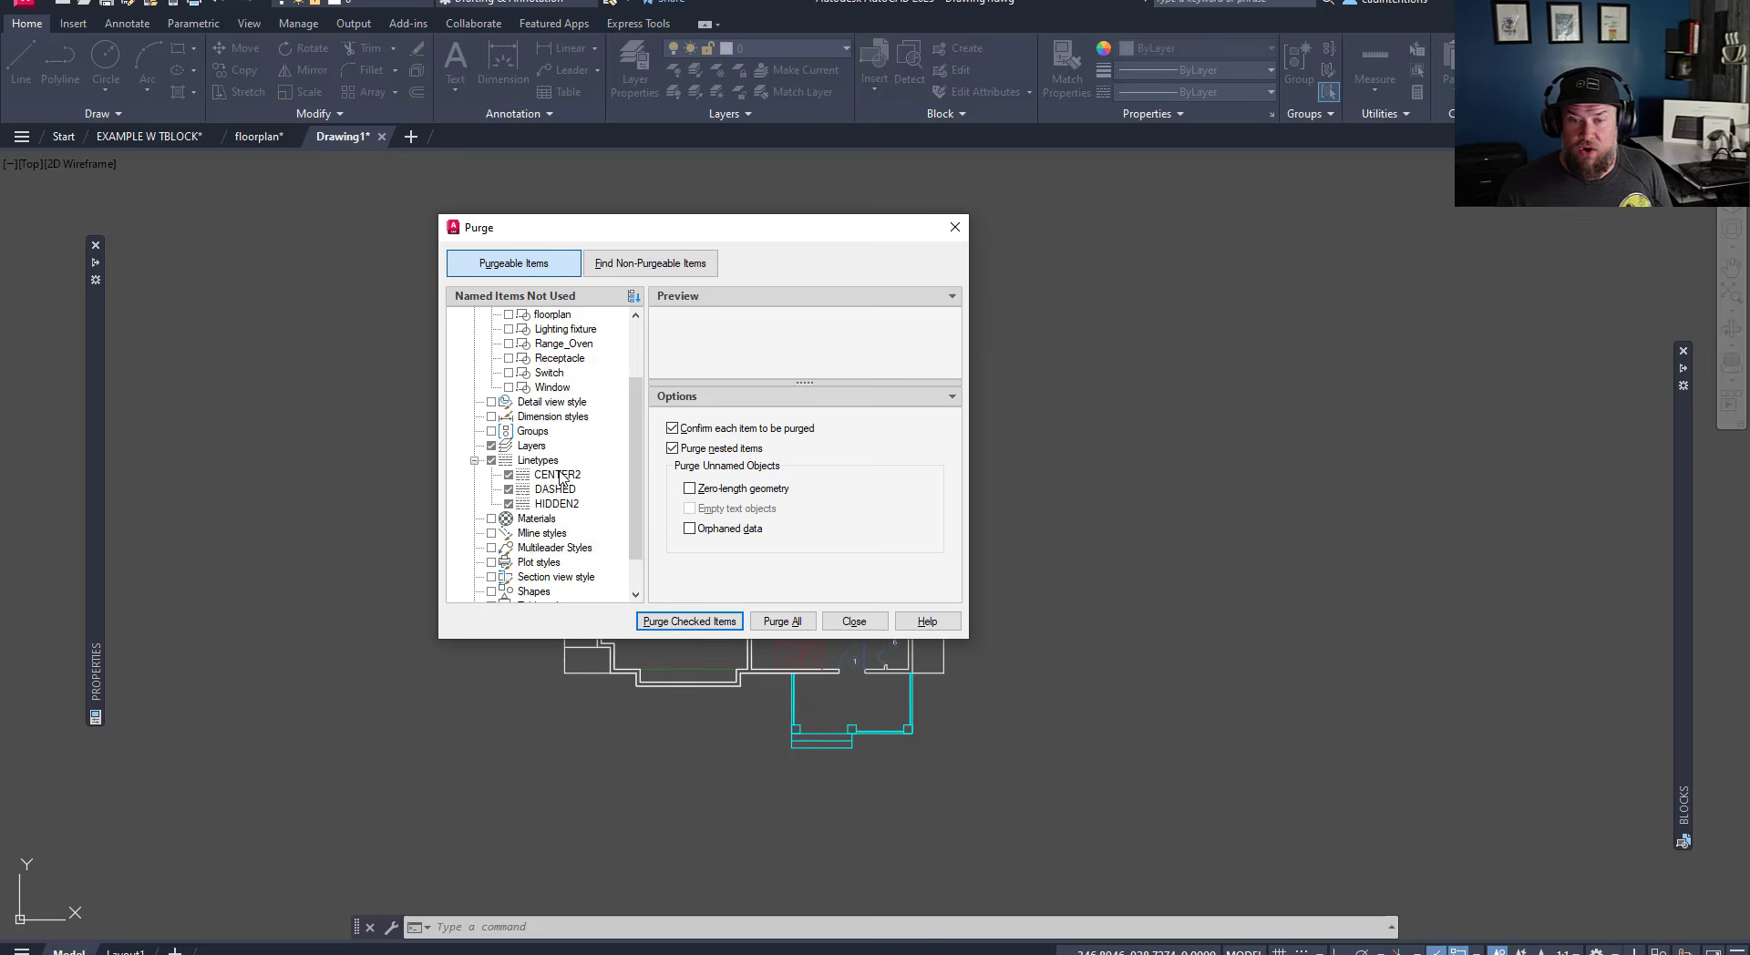
scroll(580, 480, up, 2)
click(473, 315)
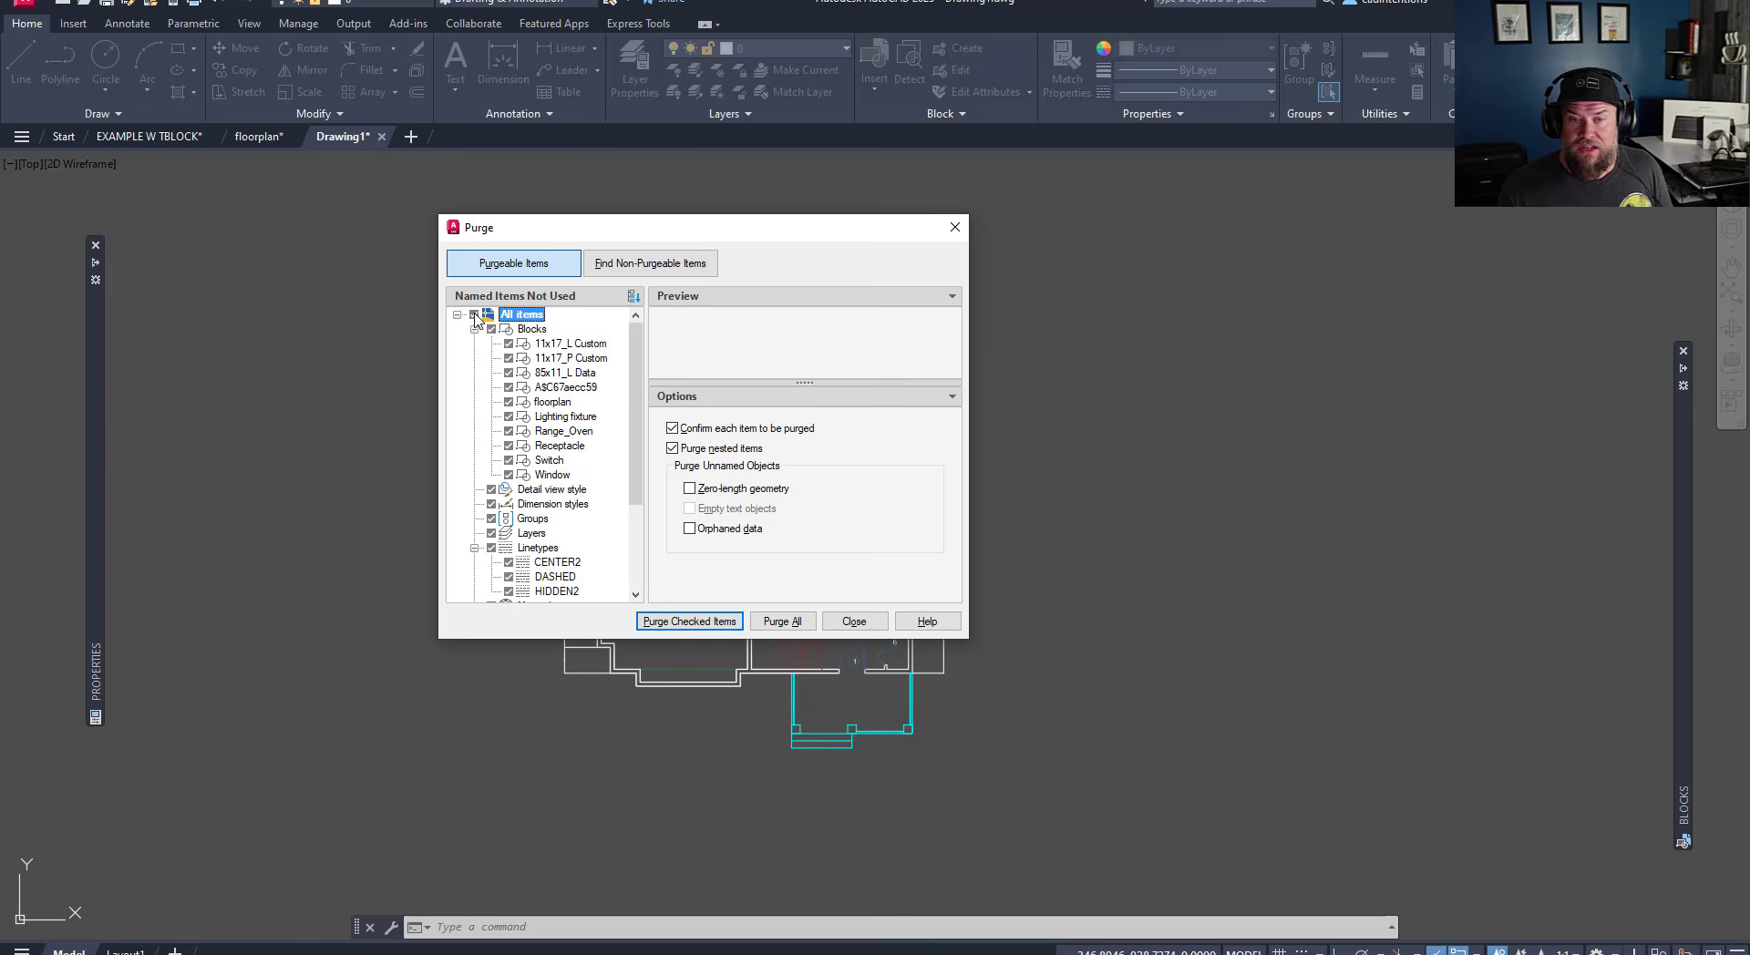
scroll(612, 565, down, 3)
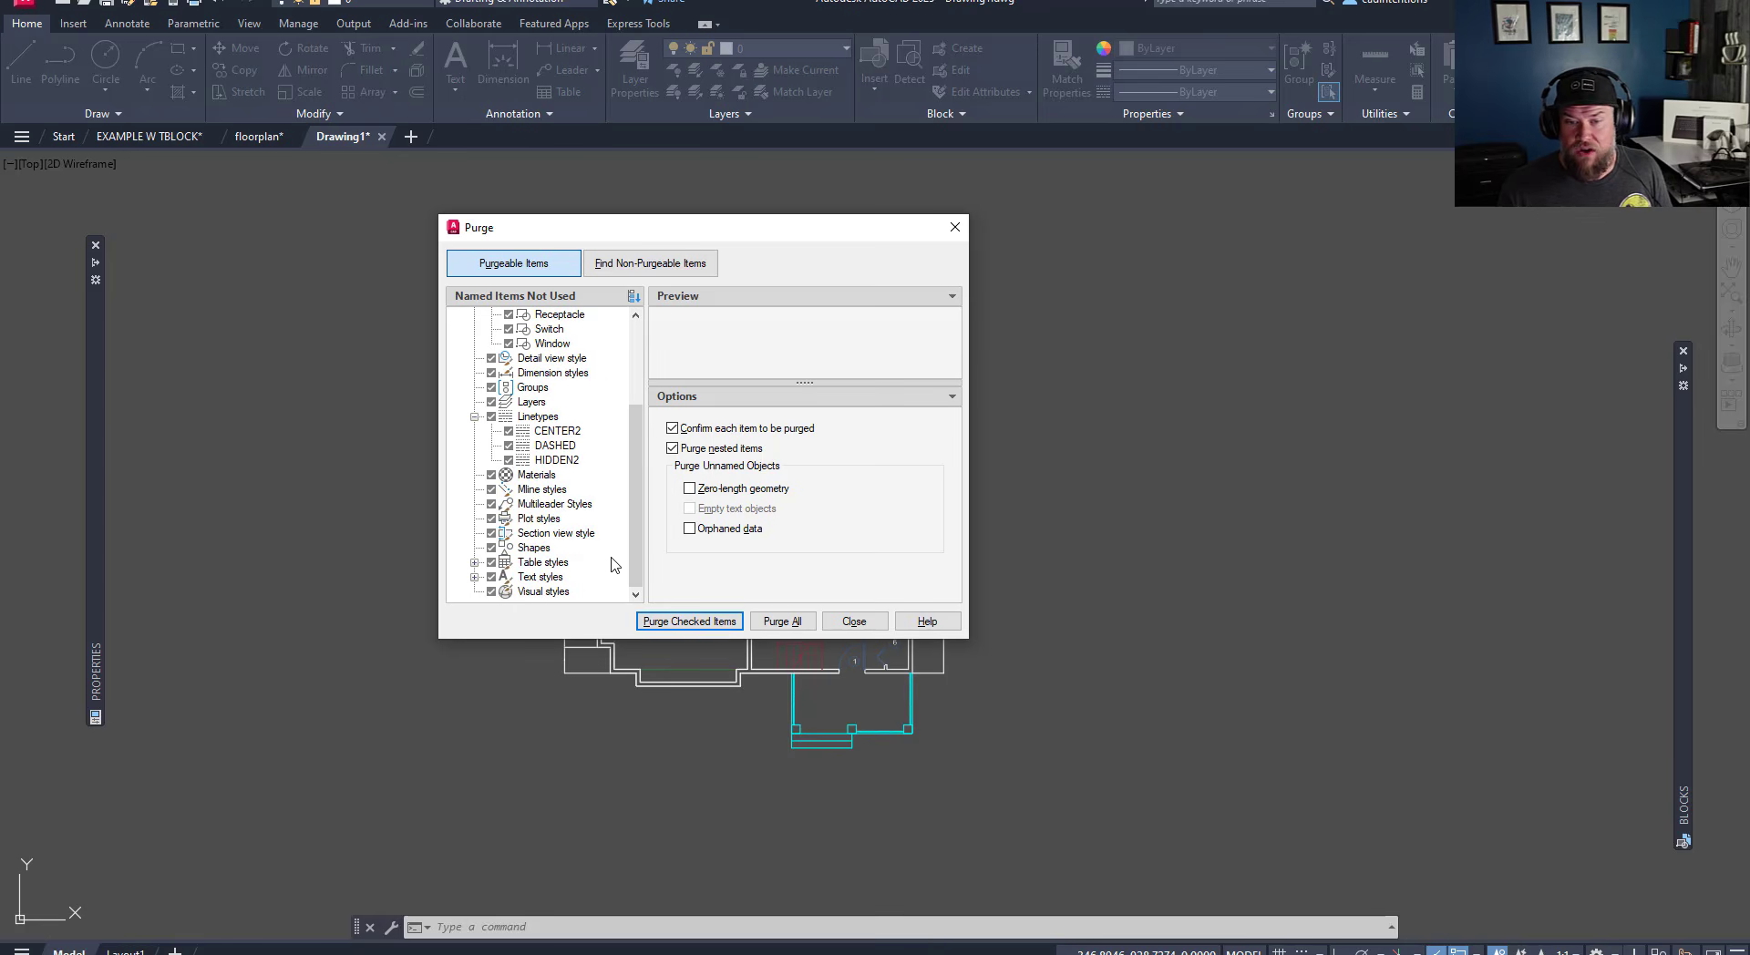
click(788, 624)
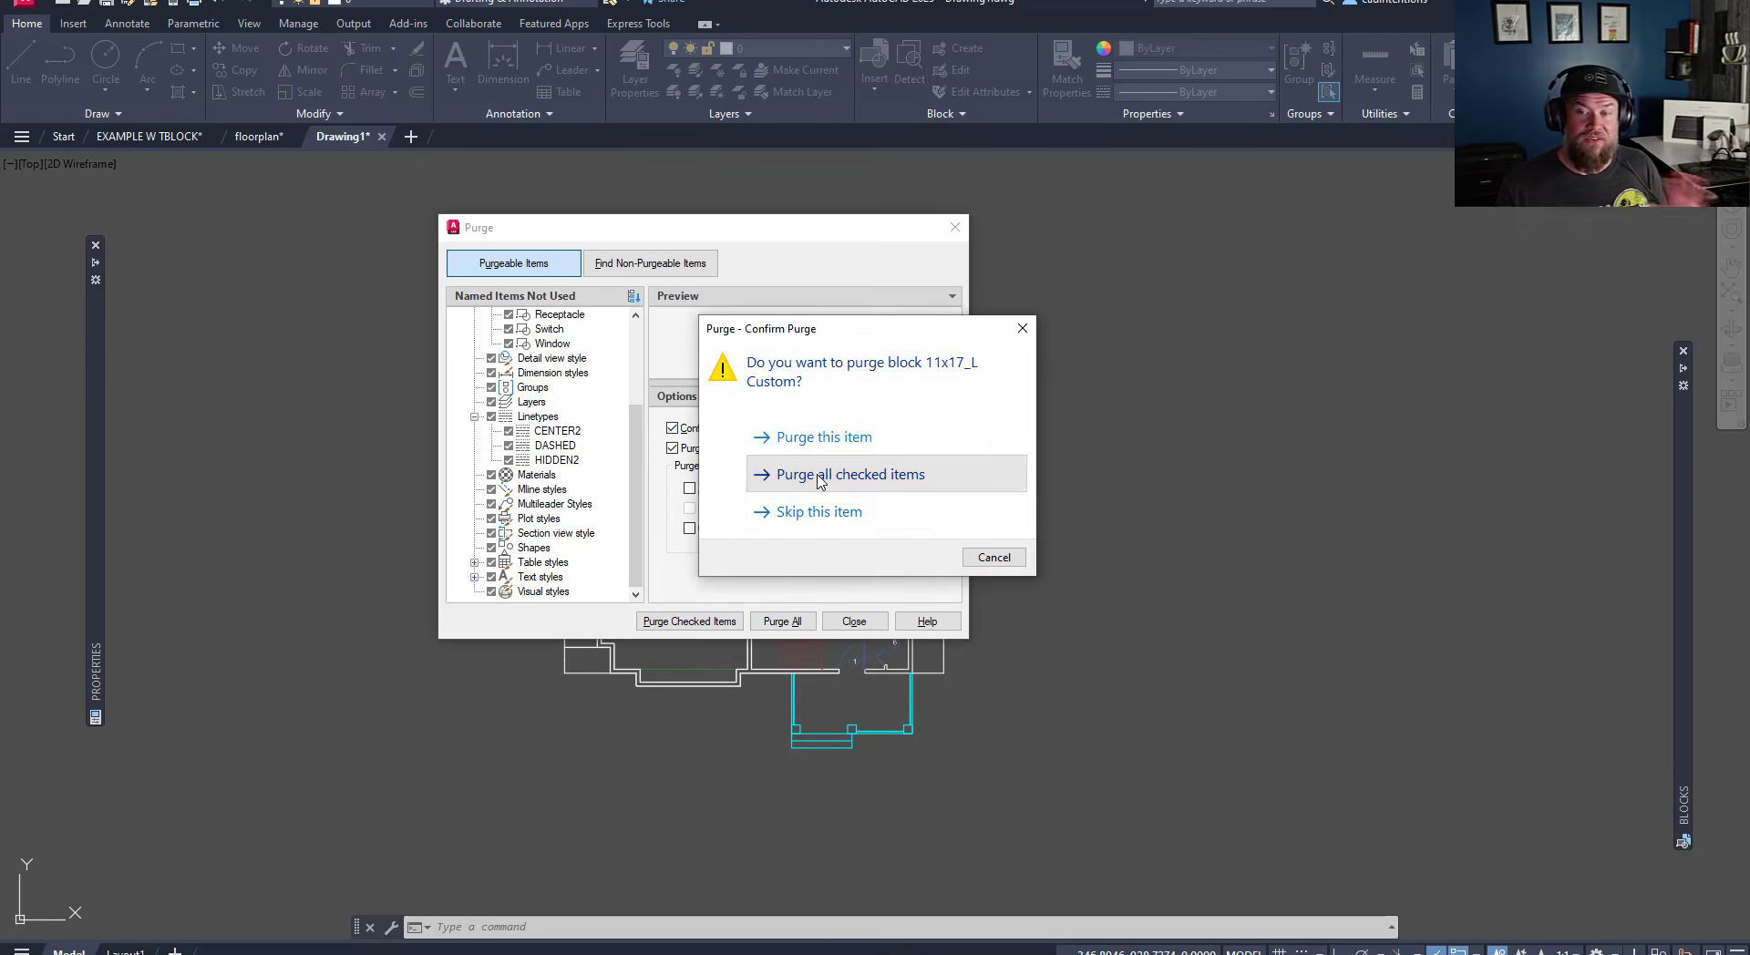
click(820, 475)
click(854, 623)
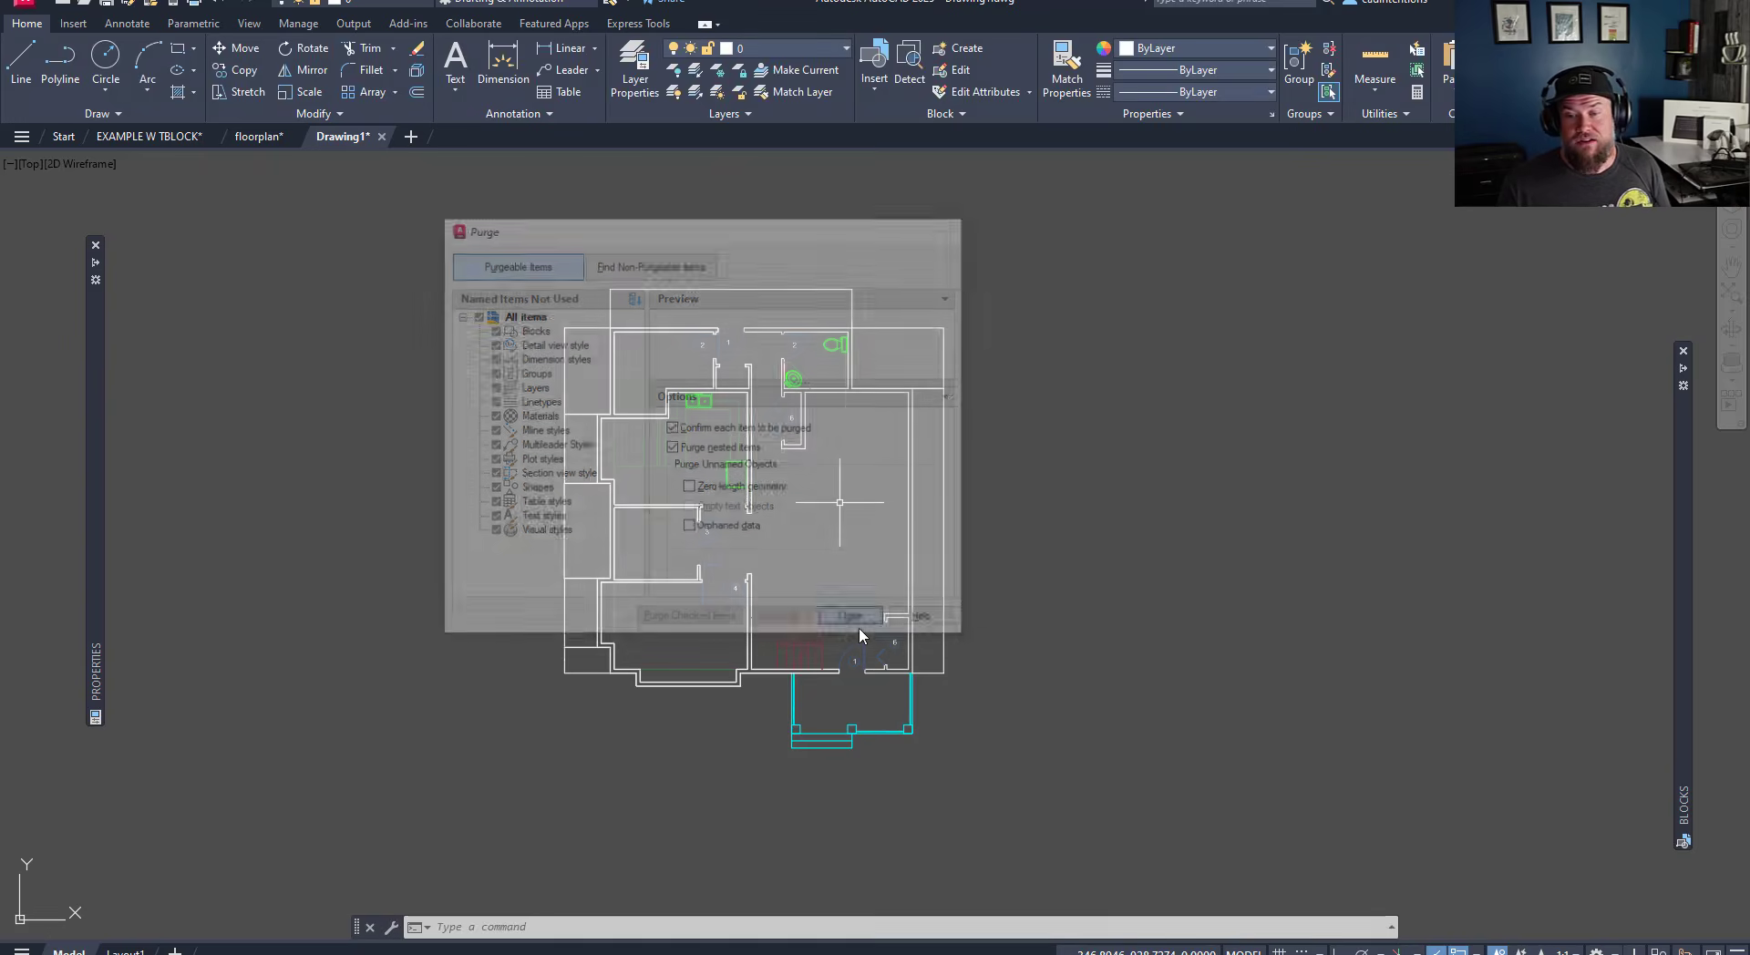
- Review the layers remaining in Drawing1 without changing the current layer
click(754, 50)
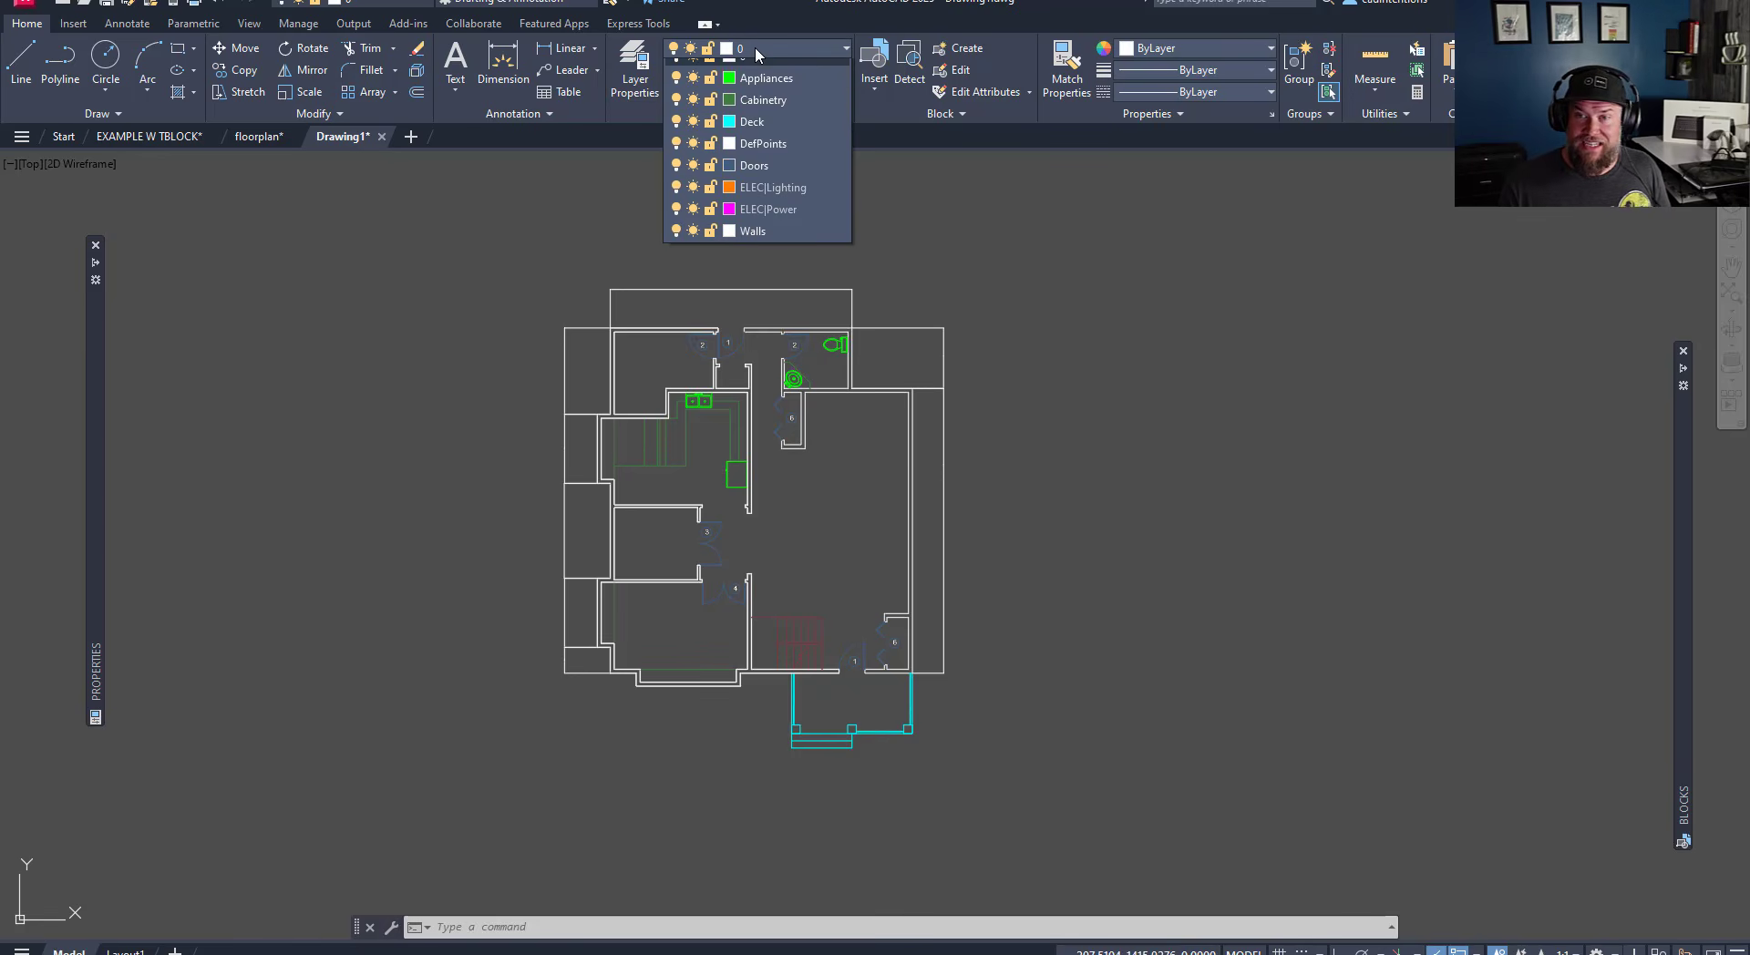
middle_drag(1084, 484, 997, 440)
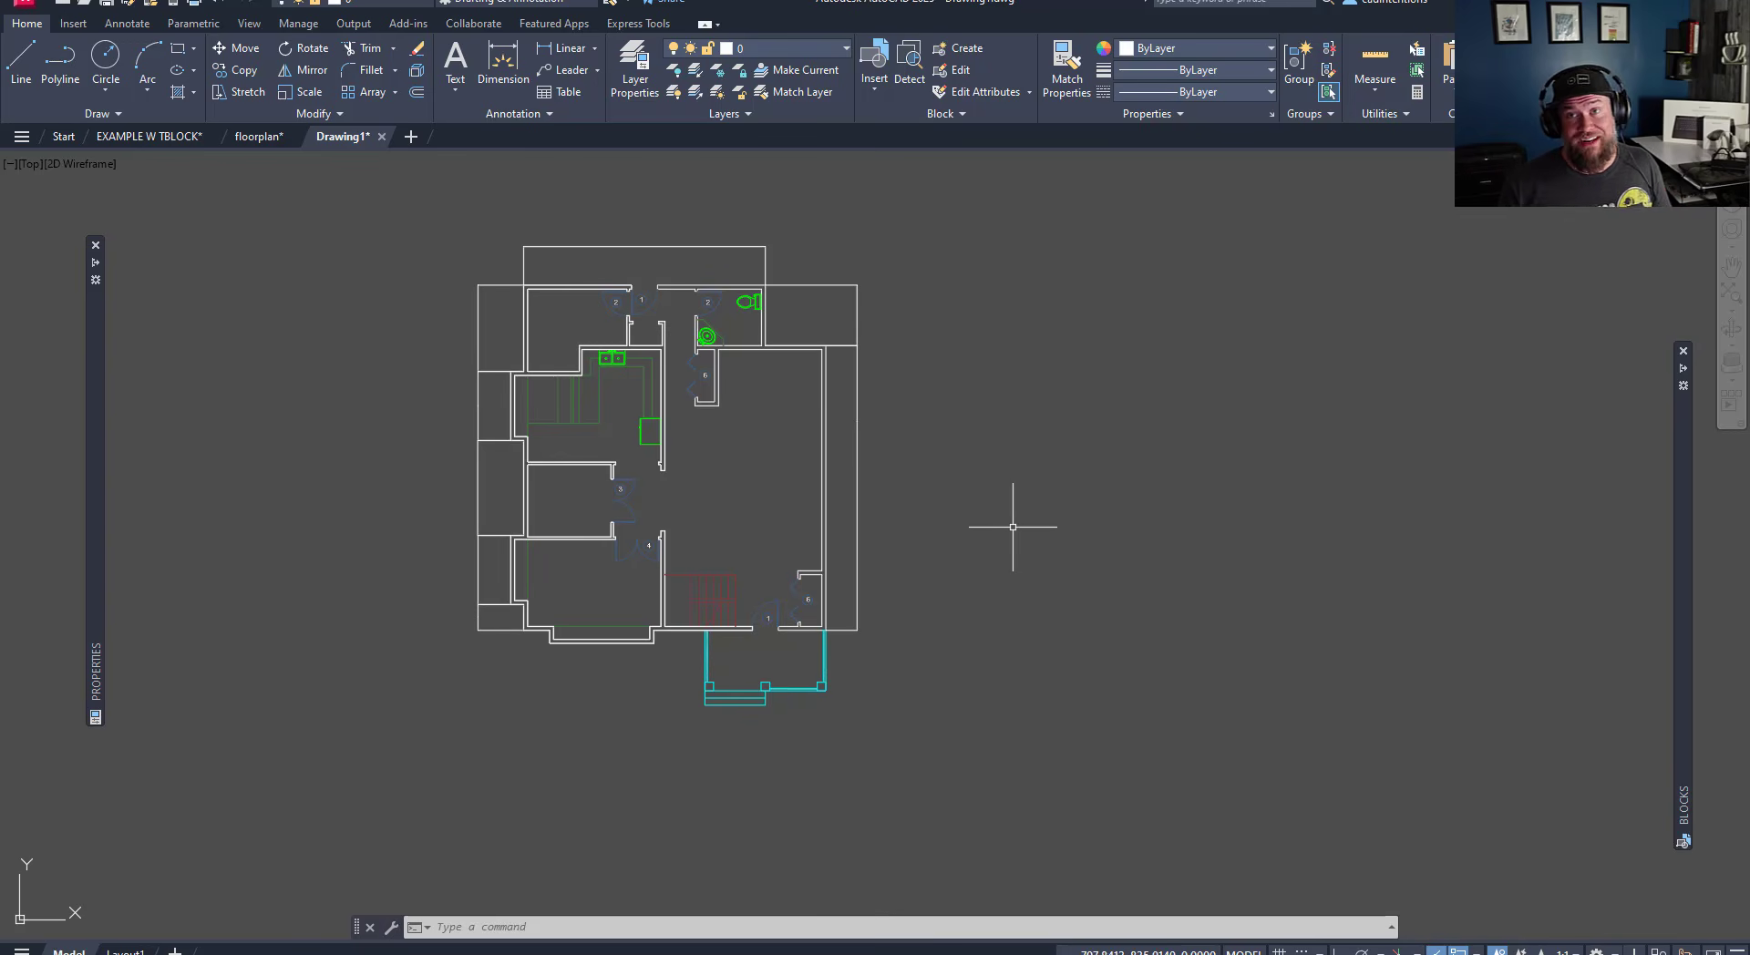
- Switch to the floorplan drawing and view its ELEC PLAN layout with no command active
click(259, 136)
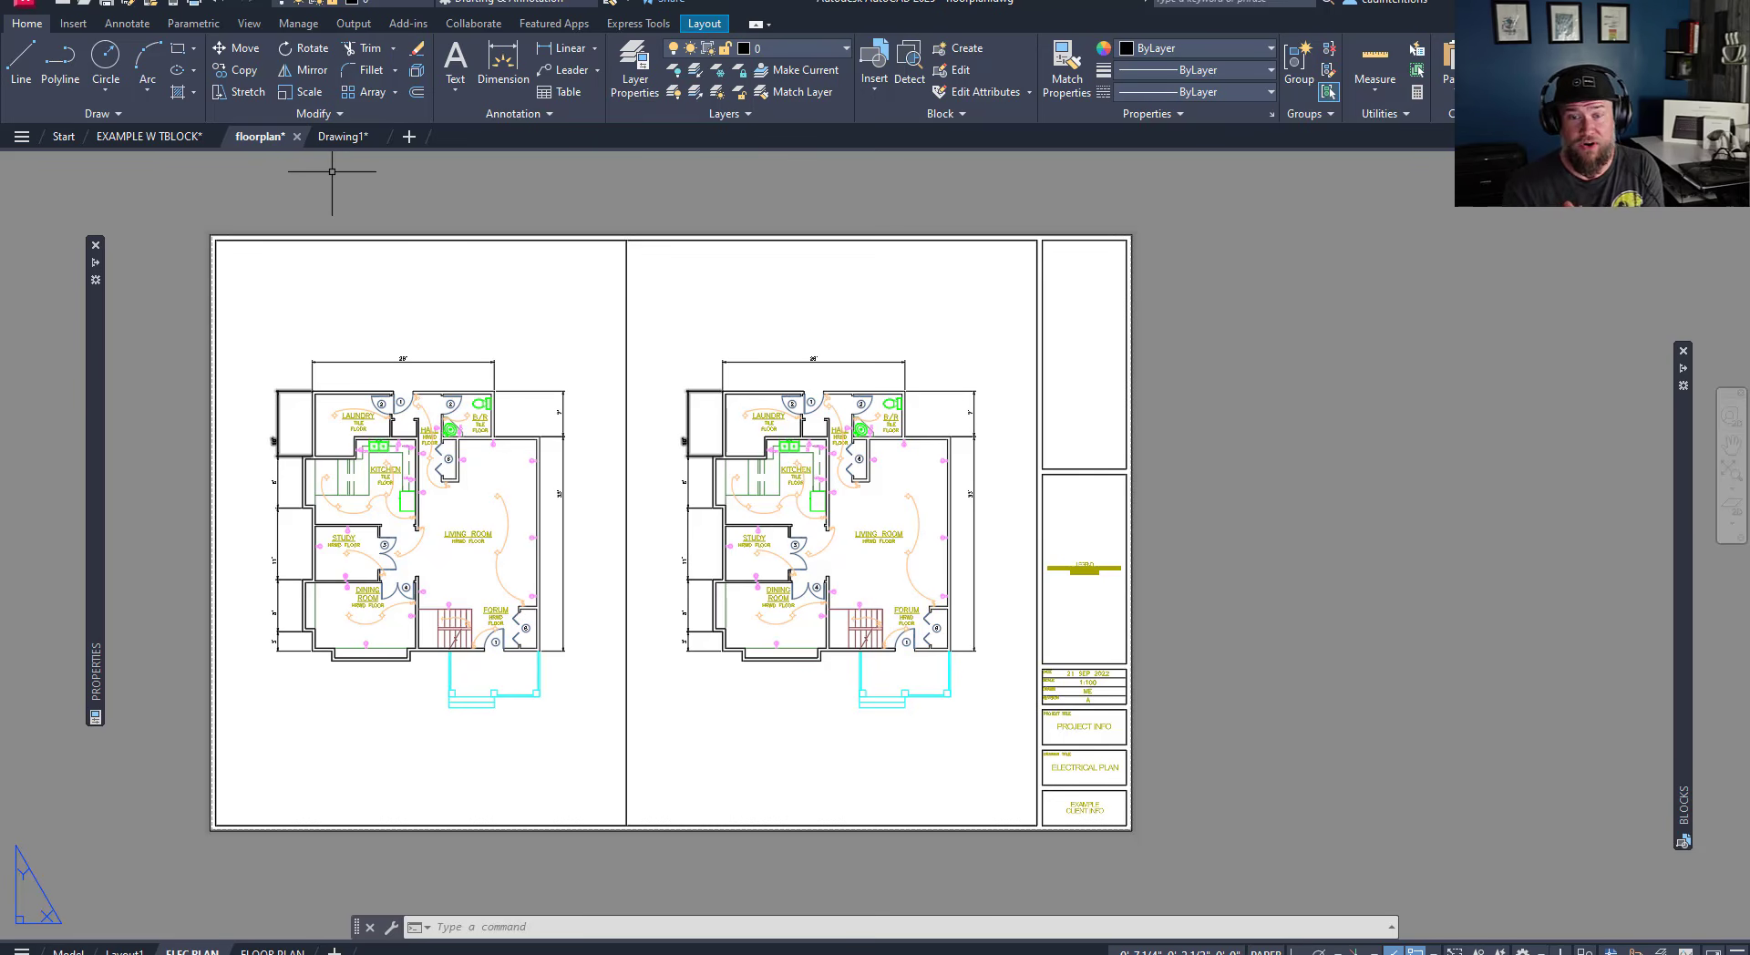
key(Escape)
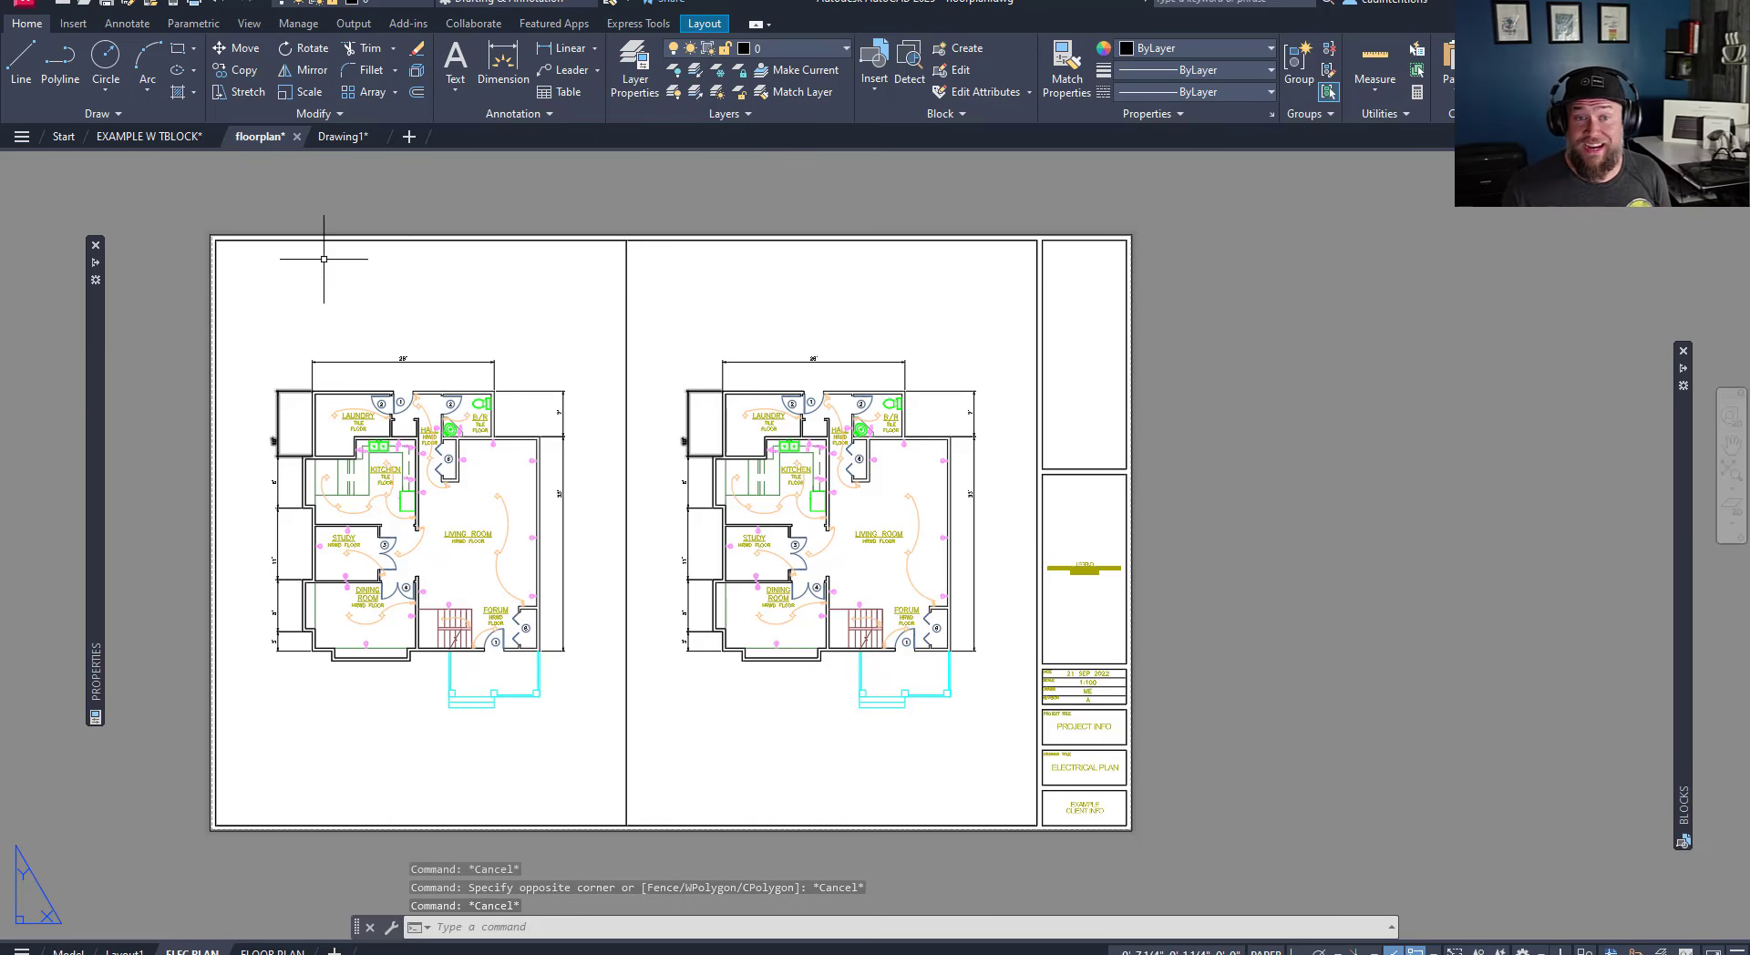
key(Escape)
key(Escape)
middle_drag(508, 372, 486, 313)
middle_drag(625, 451, 612, 506)
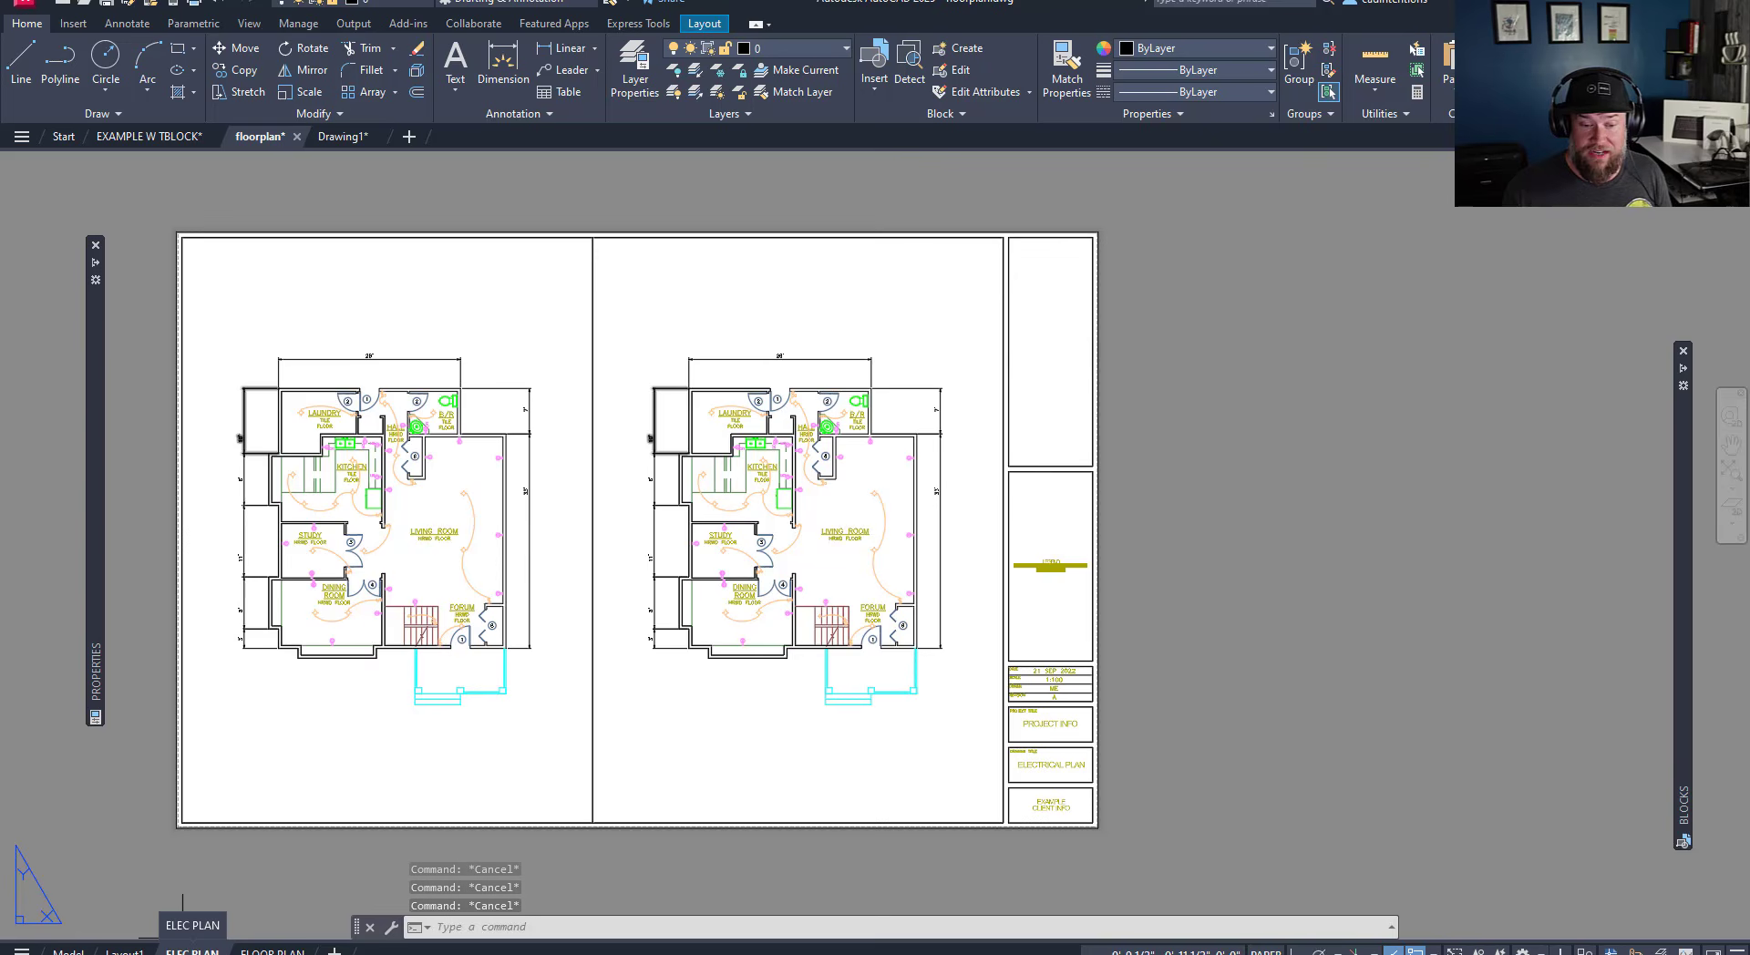
middle_drag(702, 636, 784, 588)
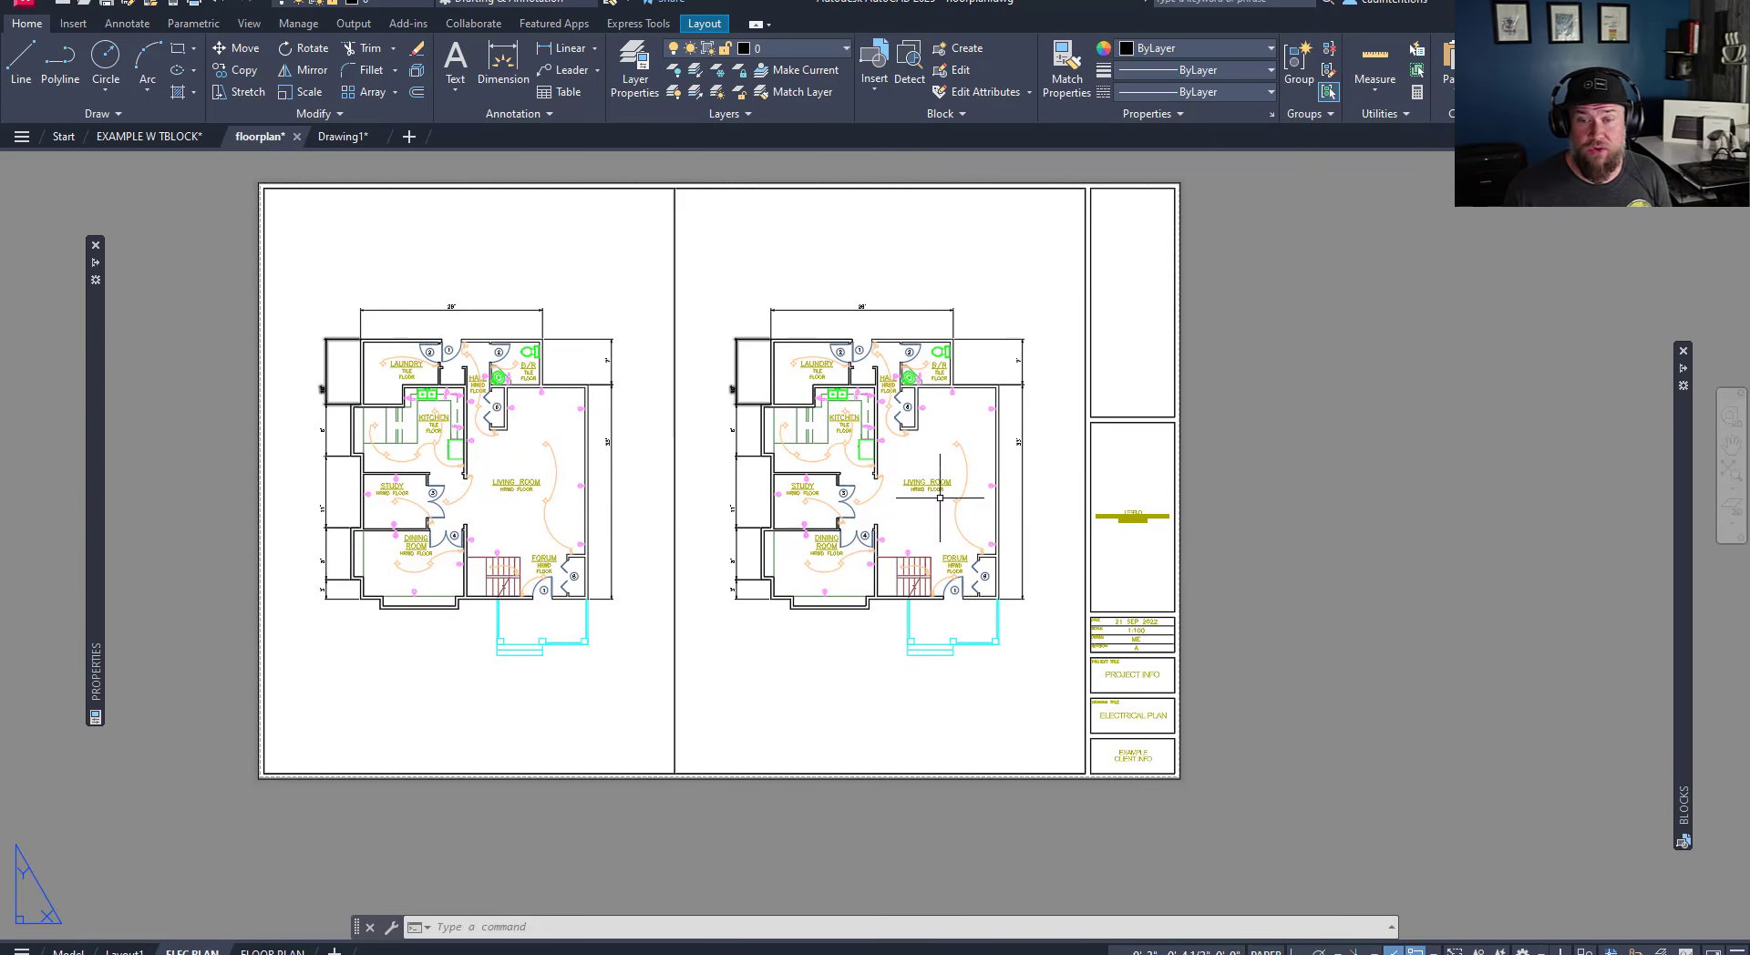
key(Escape)
key(Escape)
key(Escape)
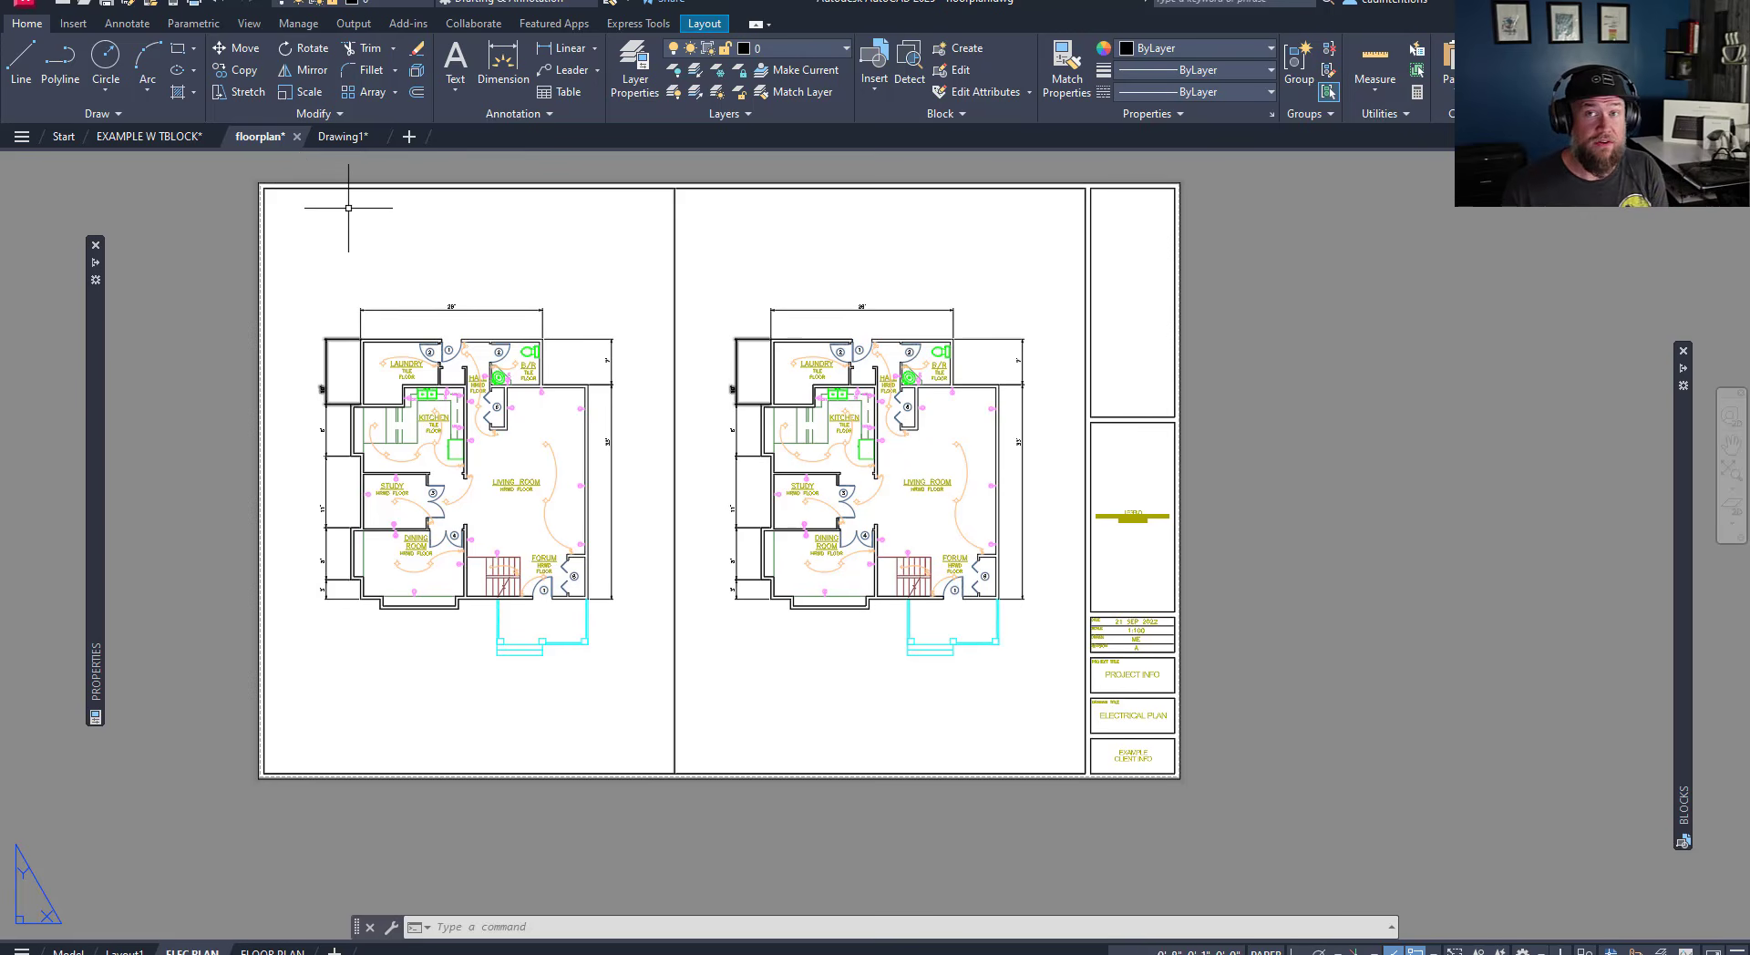
click(599, 283)
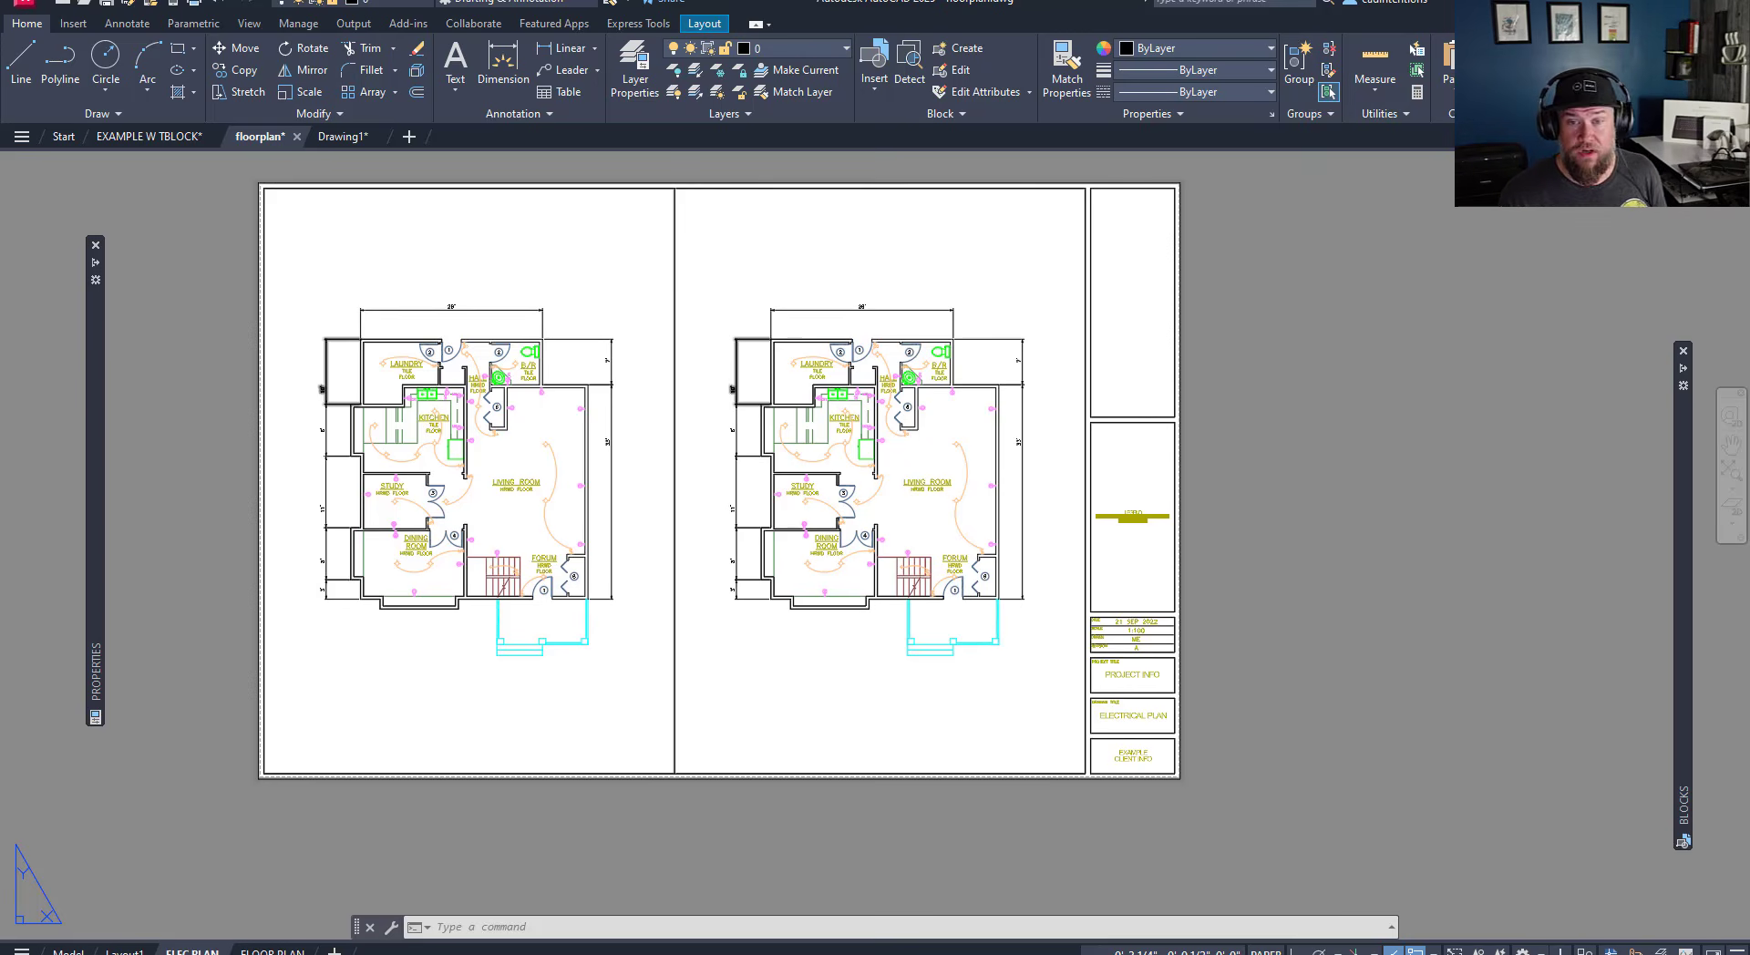
- Open DesignCenter and show the contents of the currently open drawings
key(ctrl+2)
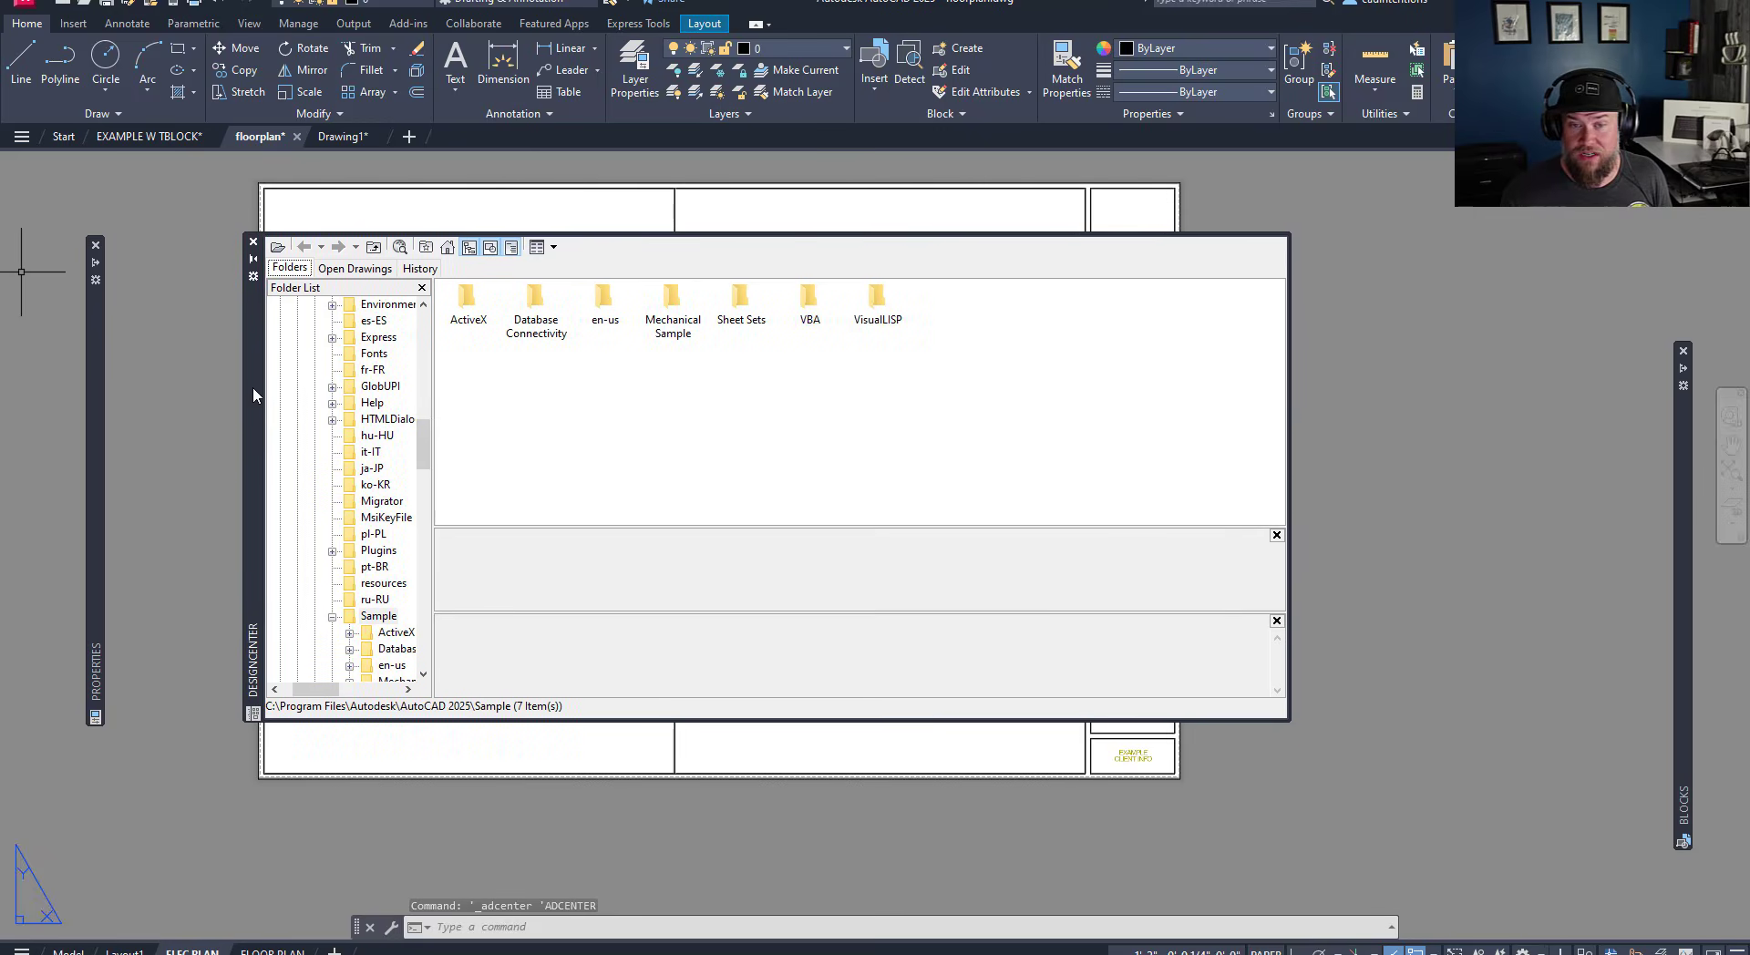
scroll(287, 391, up, 15)
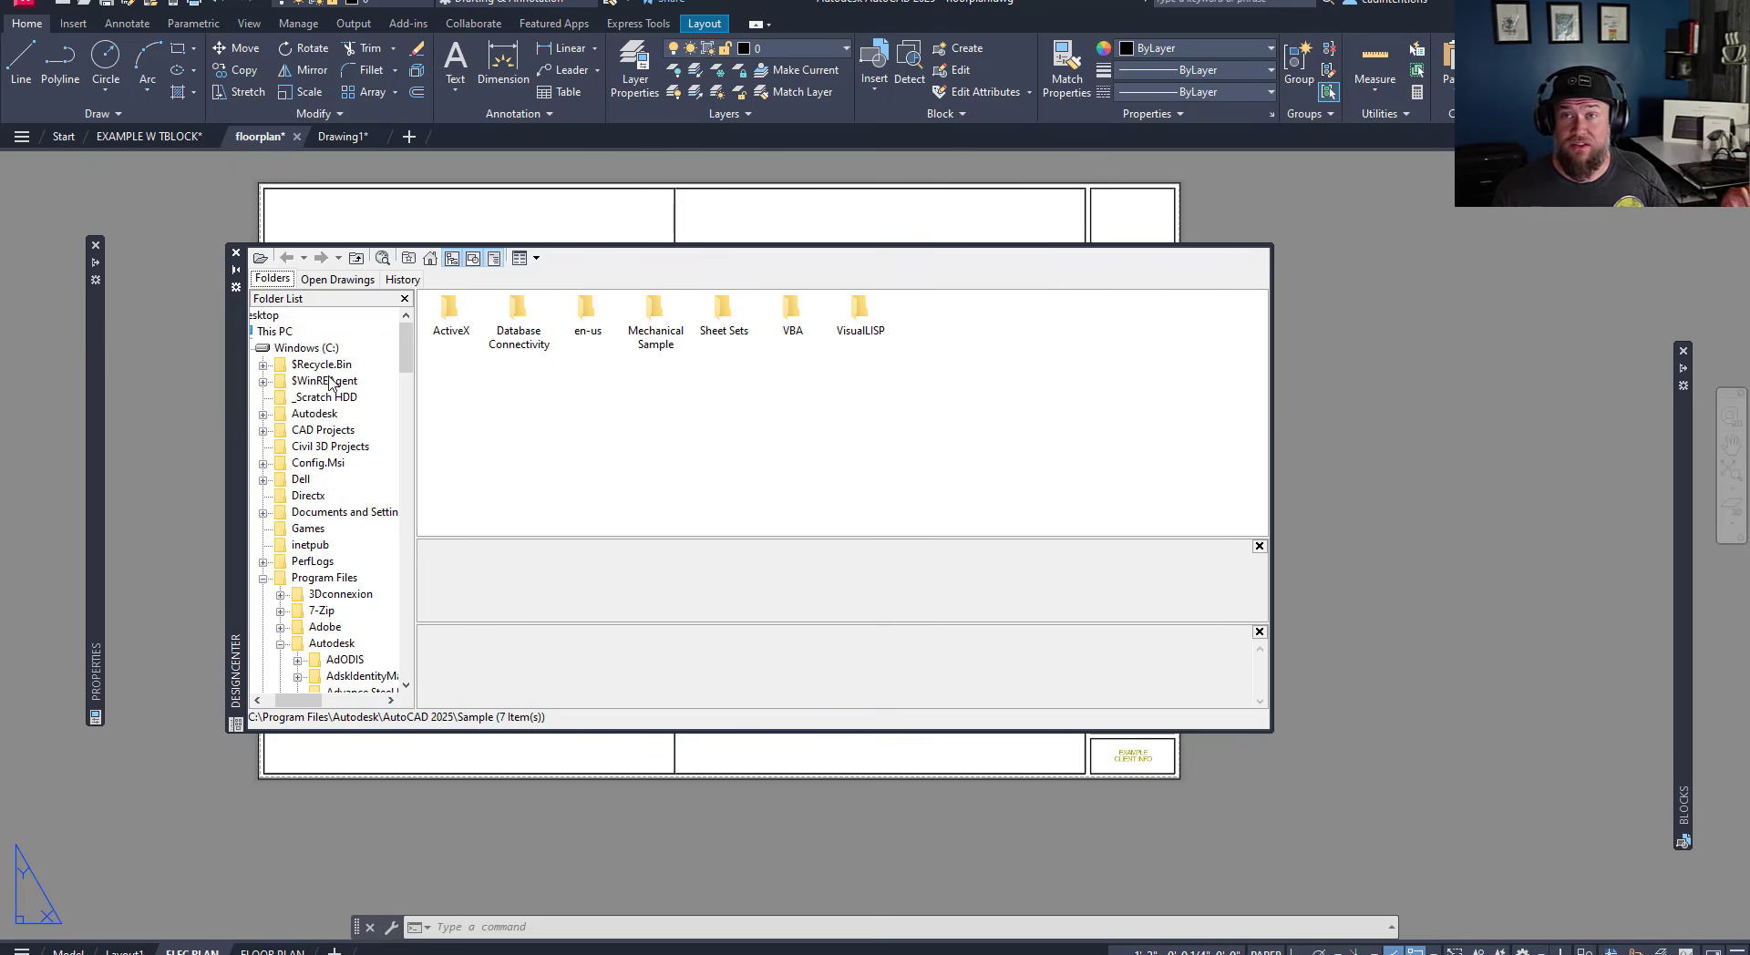
click(339, 280)
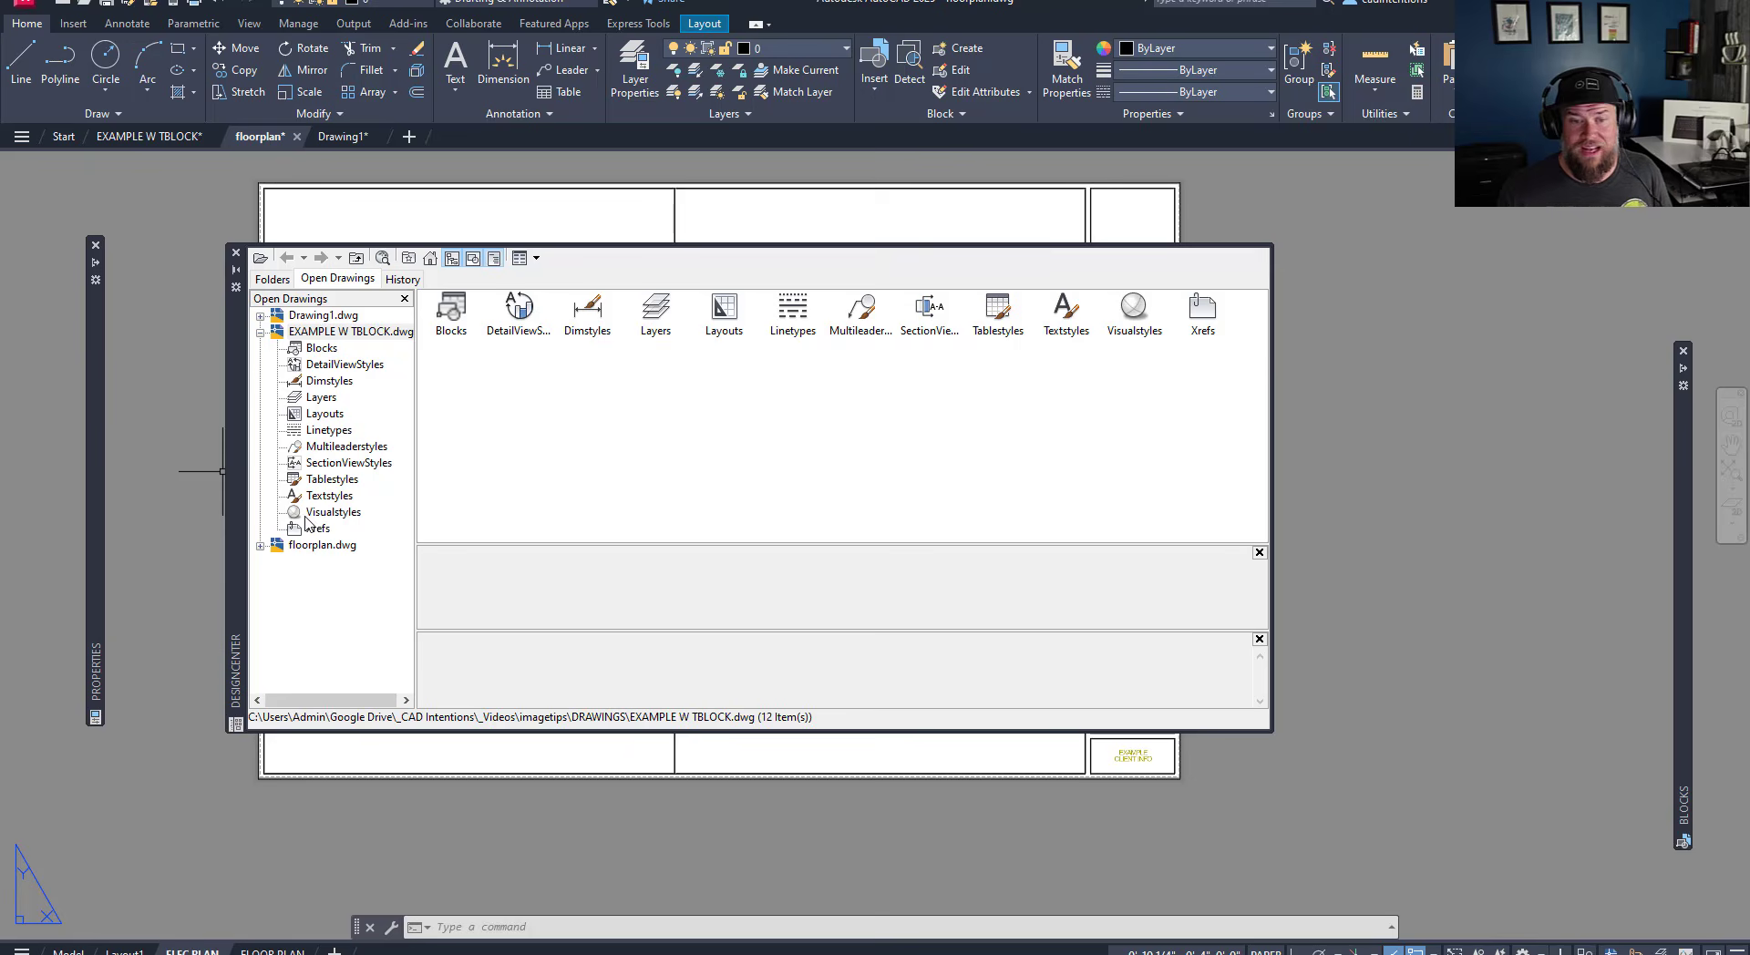
- Browse the layers of EXAMPLE W TBLOCK.dwg and of floorplan.dwg in DesignCenter
click(321, 397)
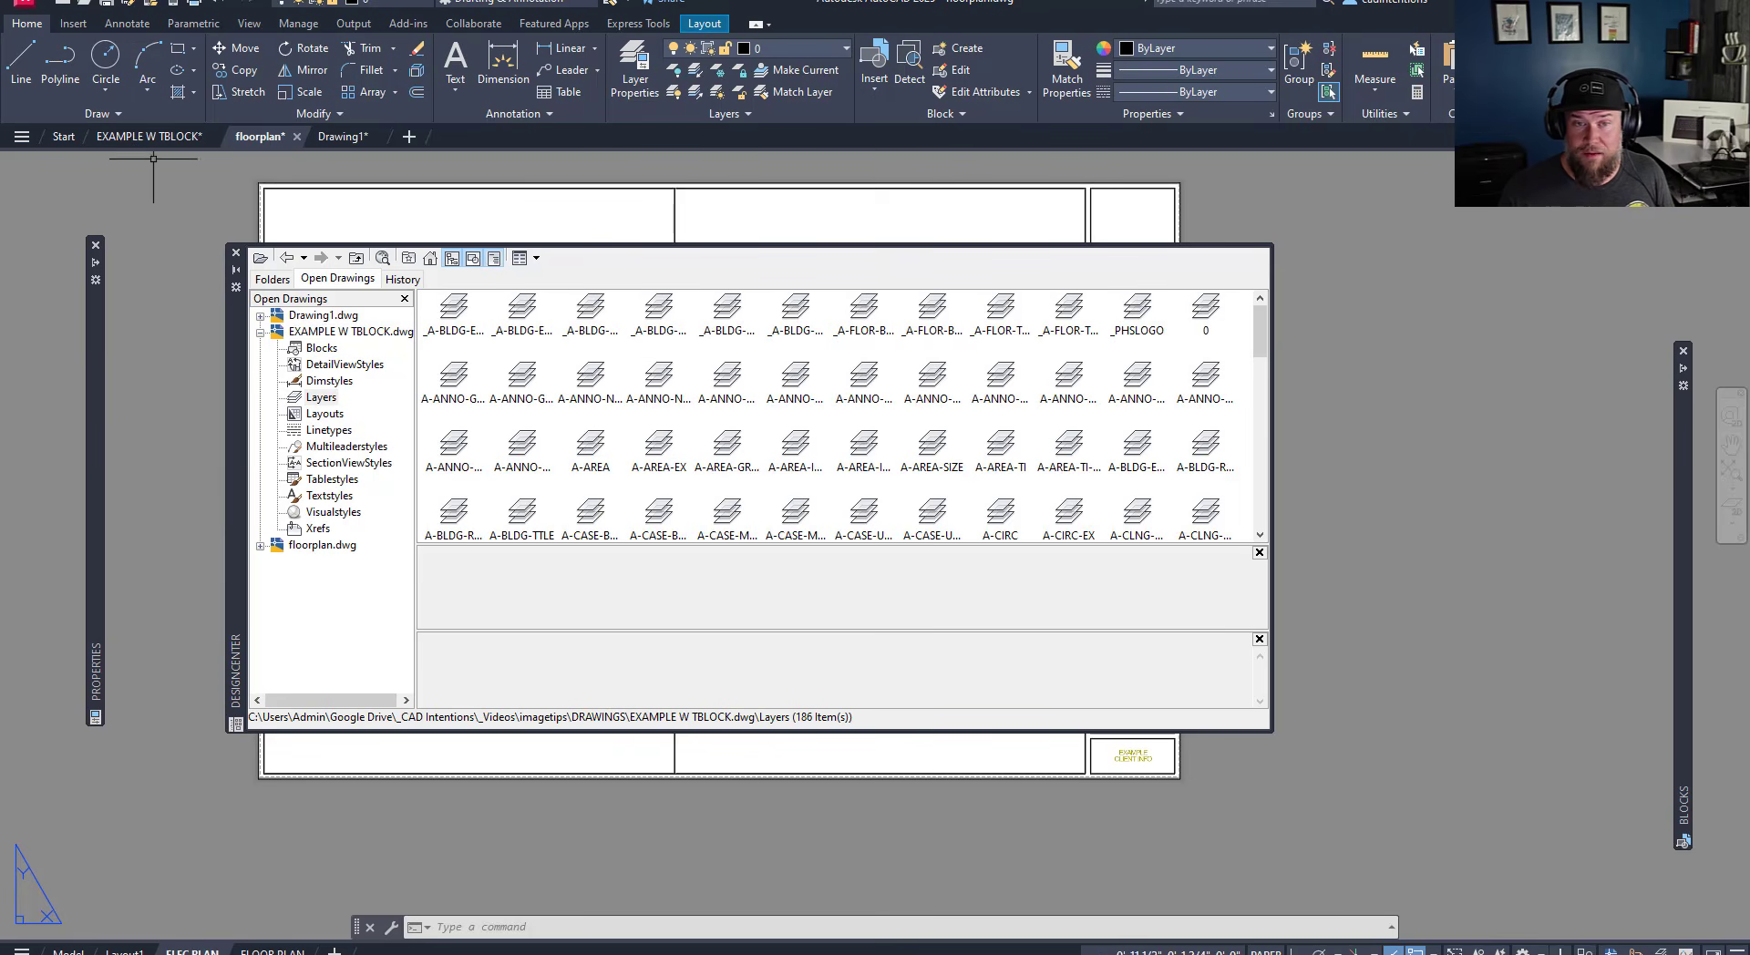
scroll(599, 339, down, 3)
scroll(599, 341, down, 6)
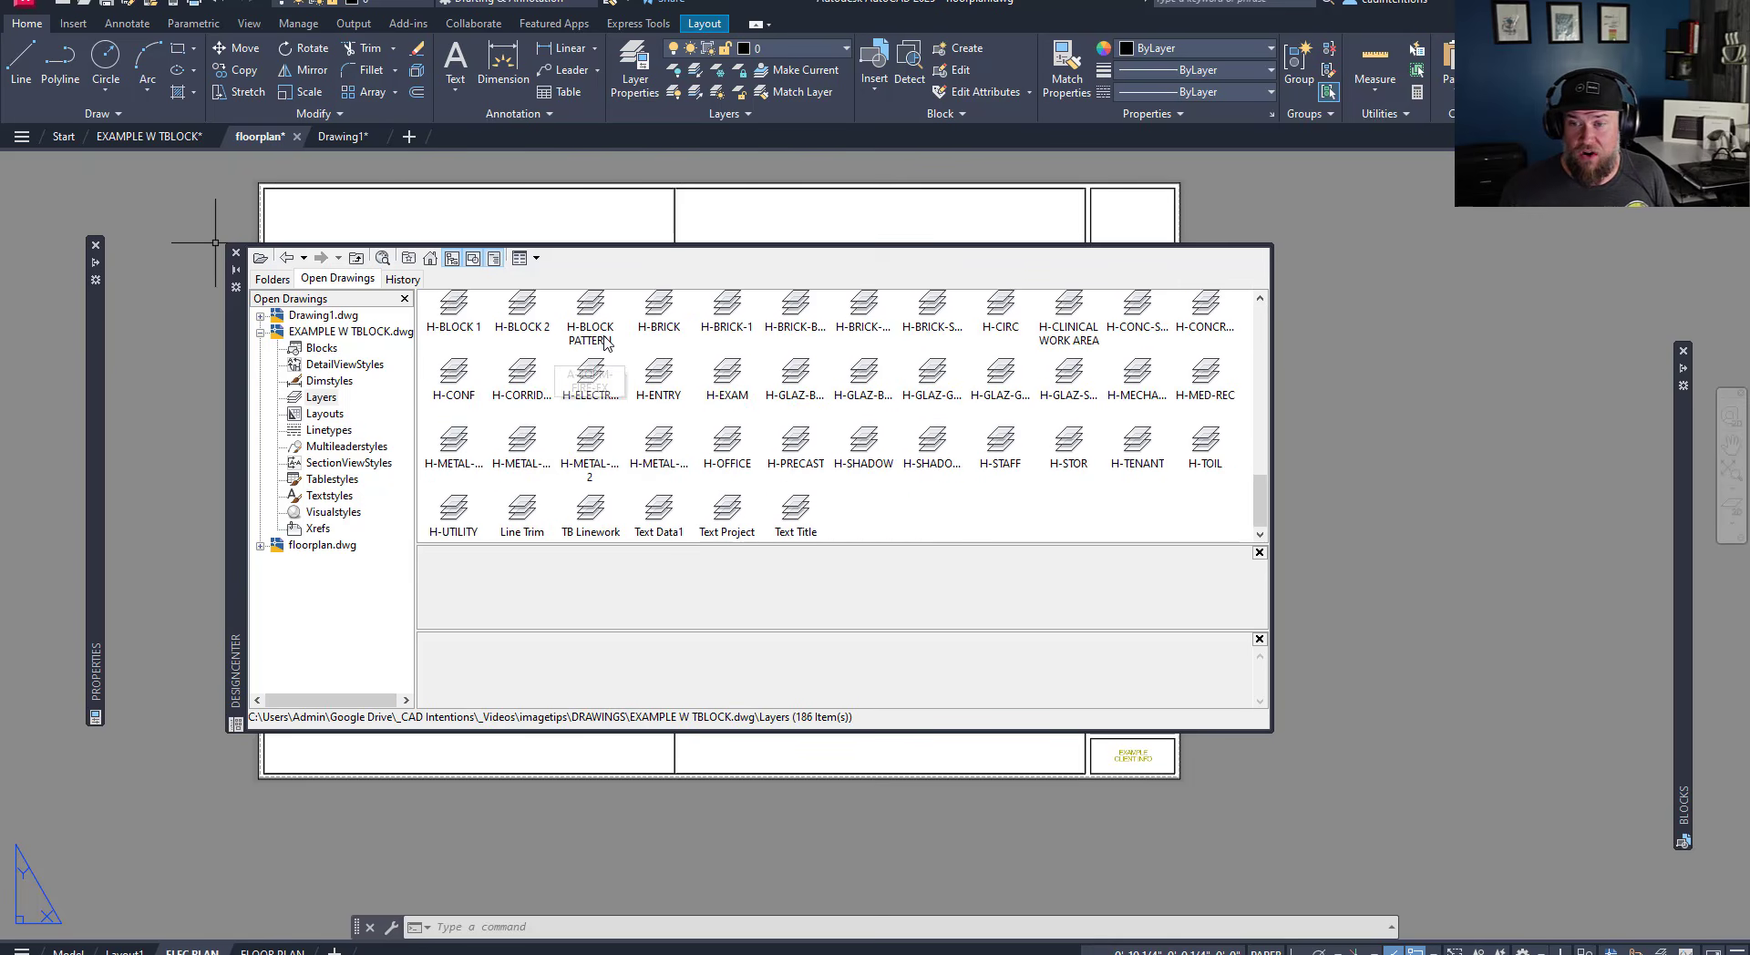
scroll(690, 406, up, 5)
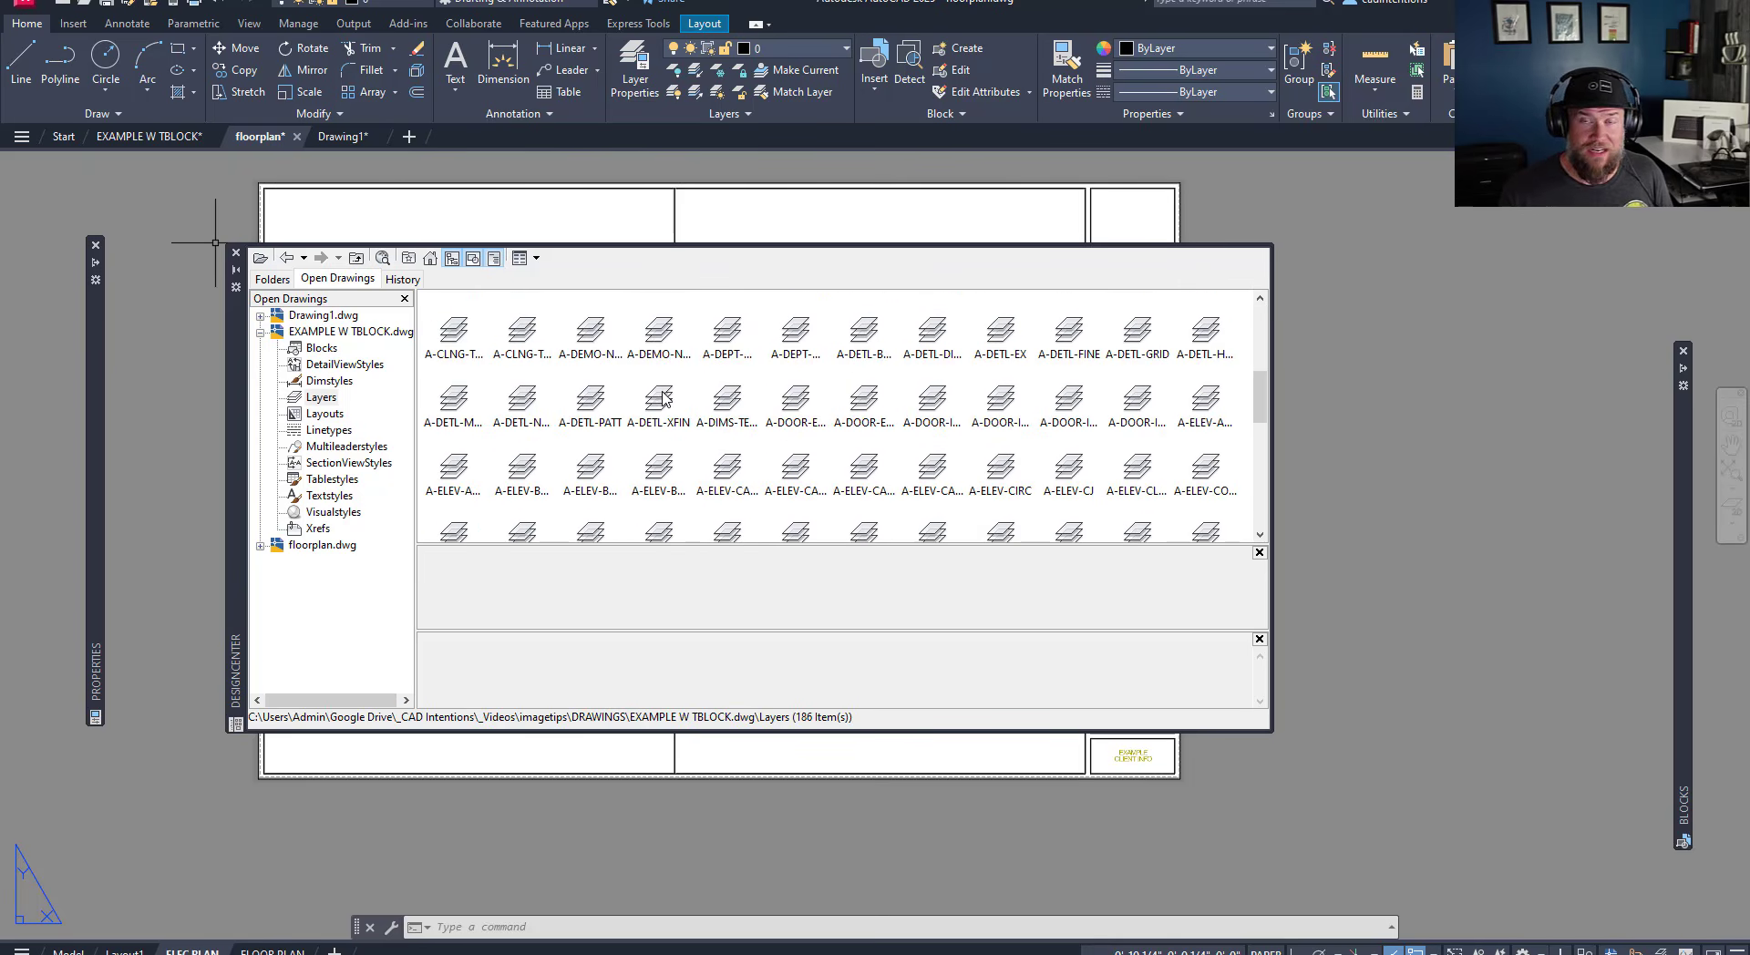
scroll(663, 399, up, 3)
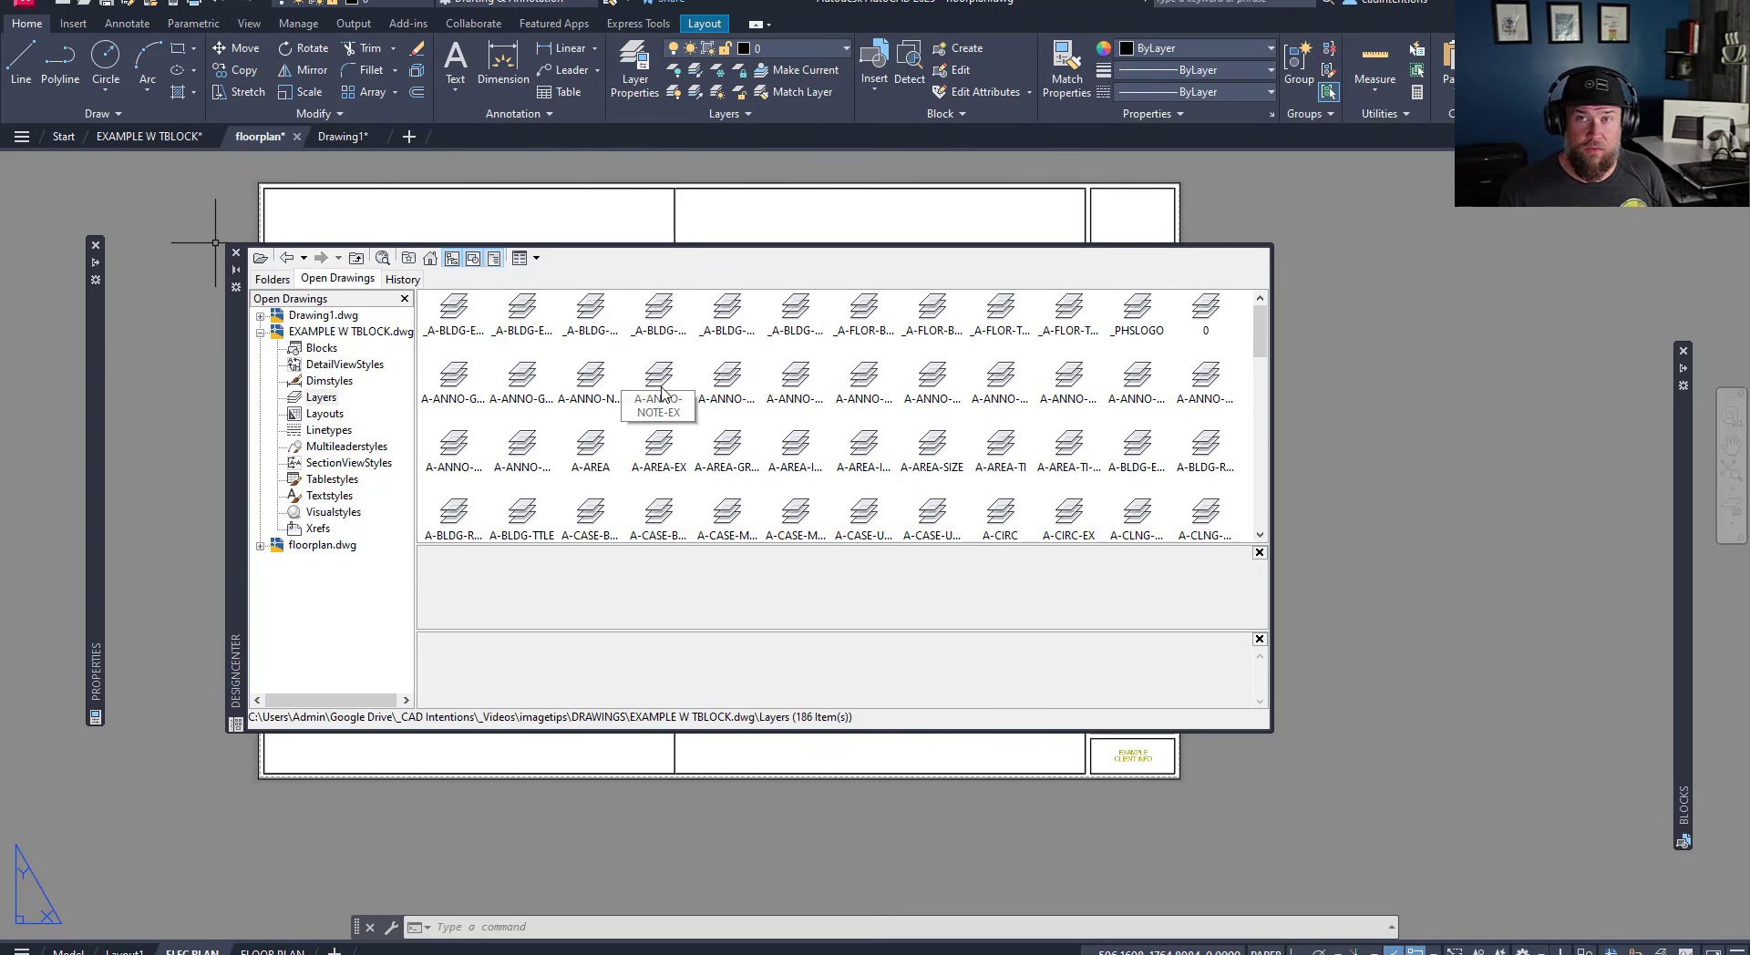
click(259, 546)
click(321, 545)
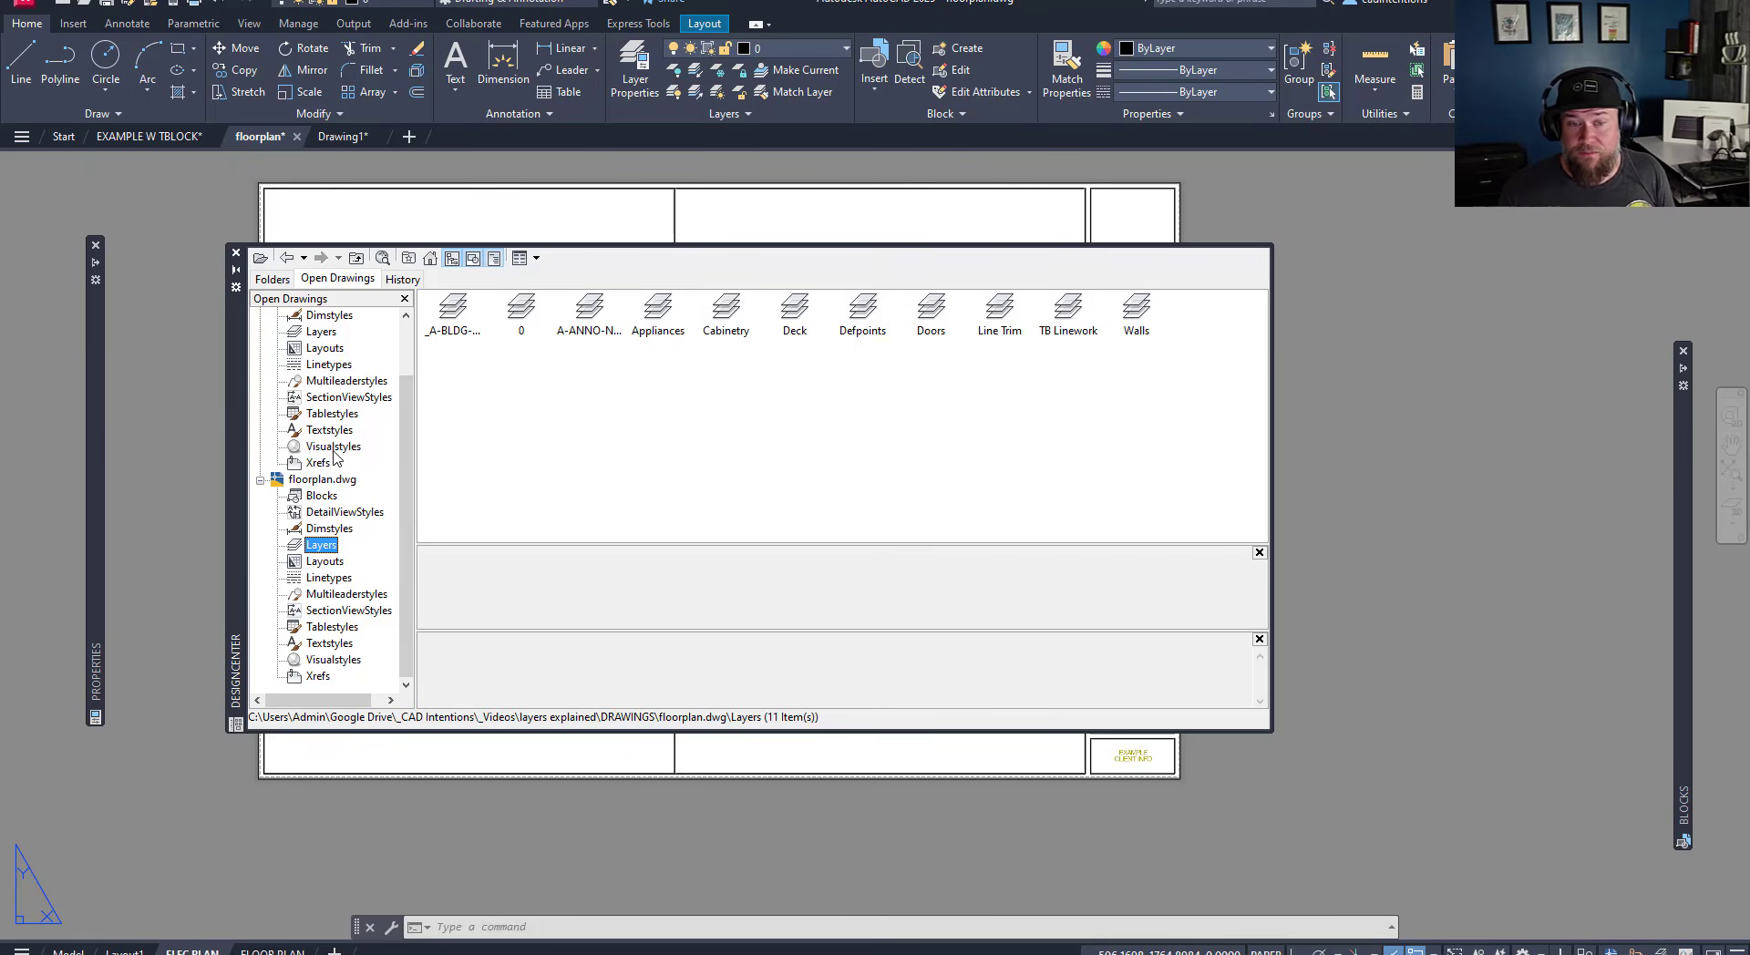
- Select every layer of EXAMPLE W TBLOCK.dwg in DesignCenter and add them all to the floorplan drawing
scroll(344, 426, up, 1)
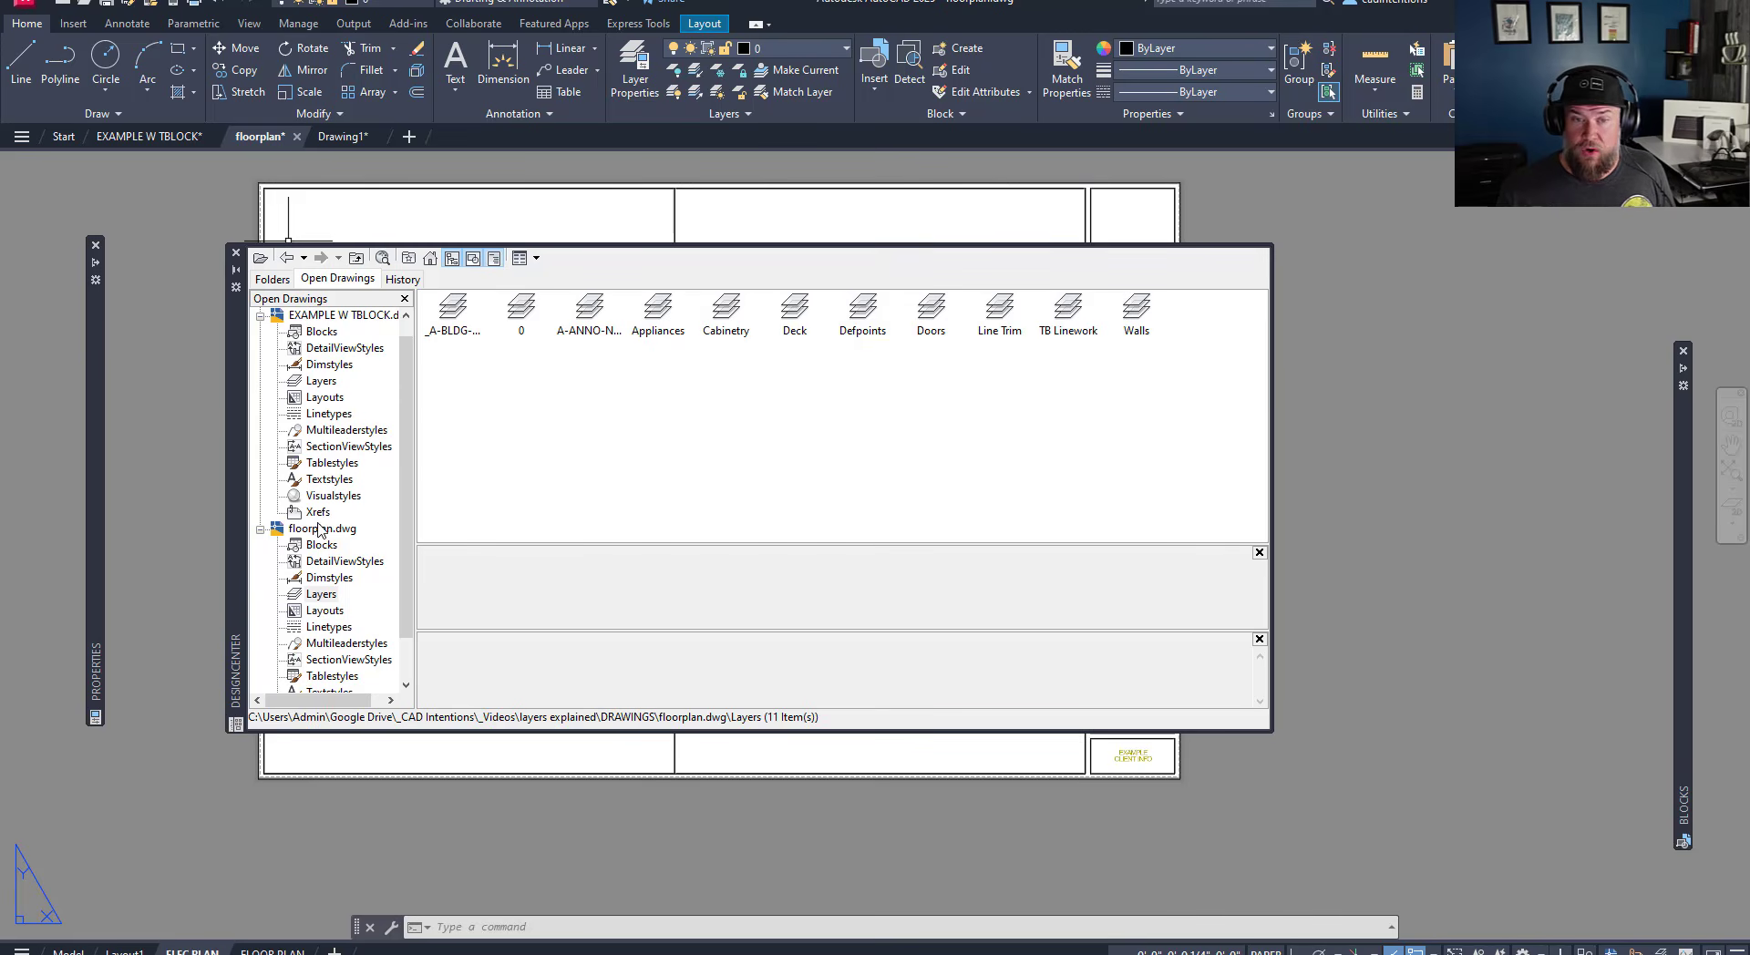
scroll(330, 472, up, 2)
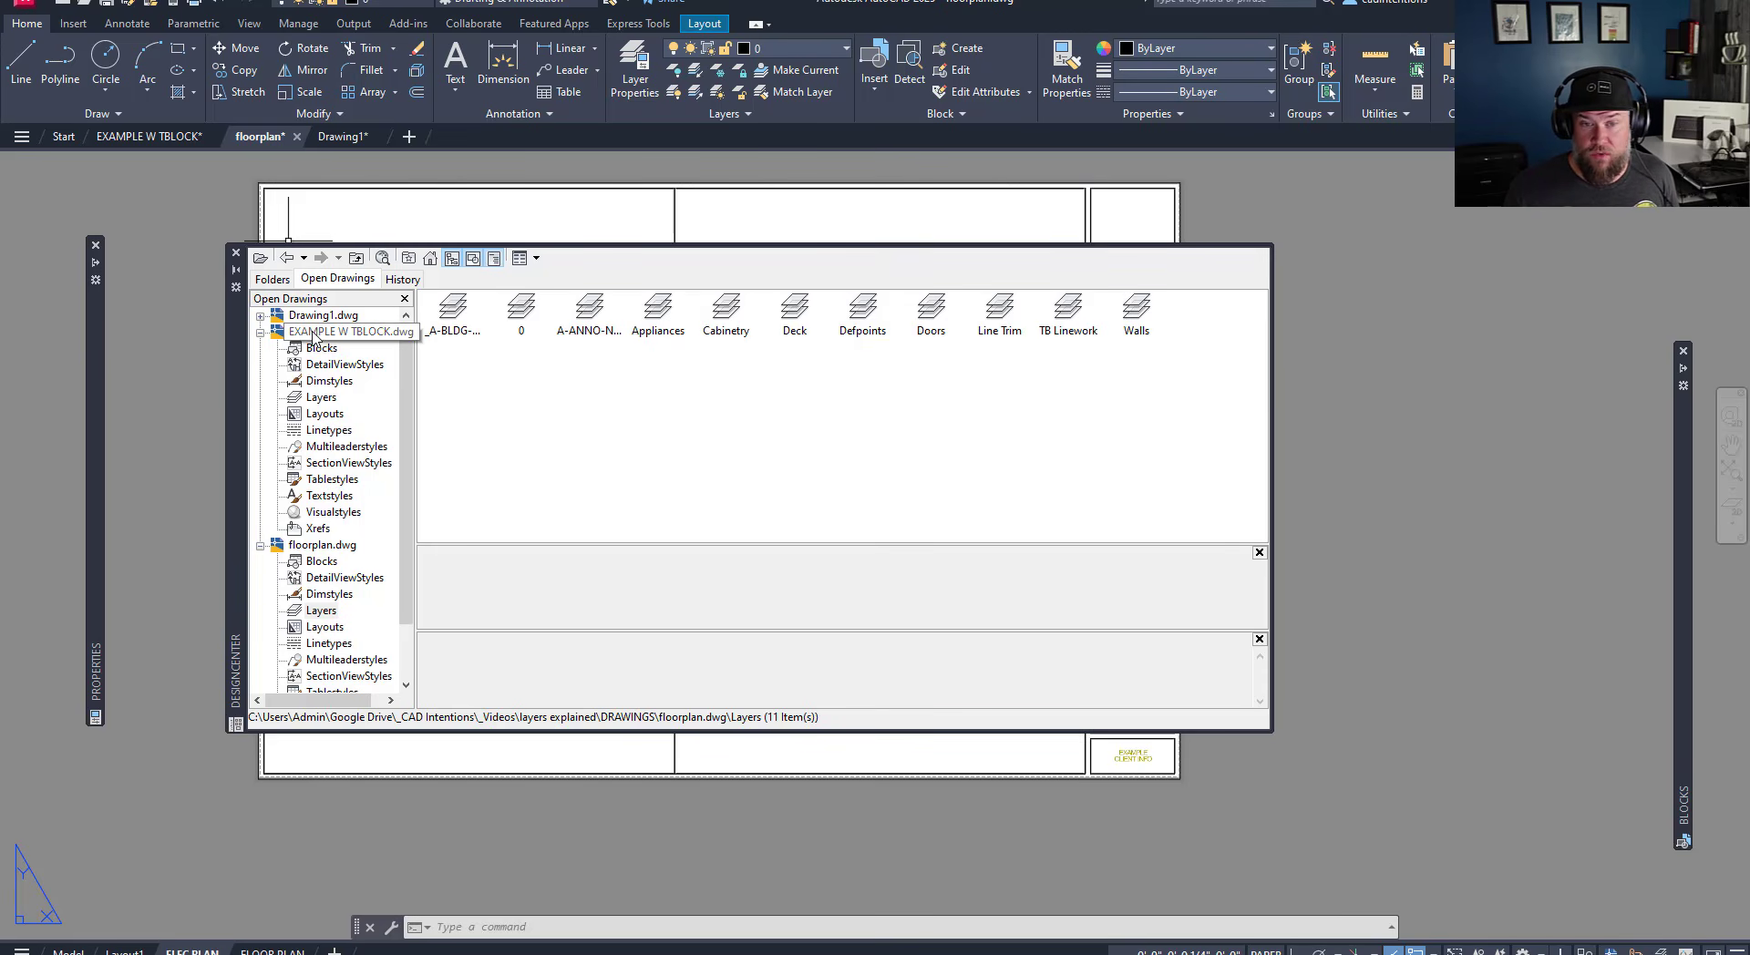
click(325, 399)
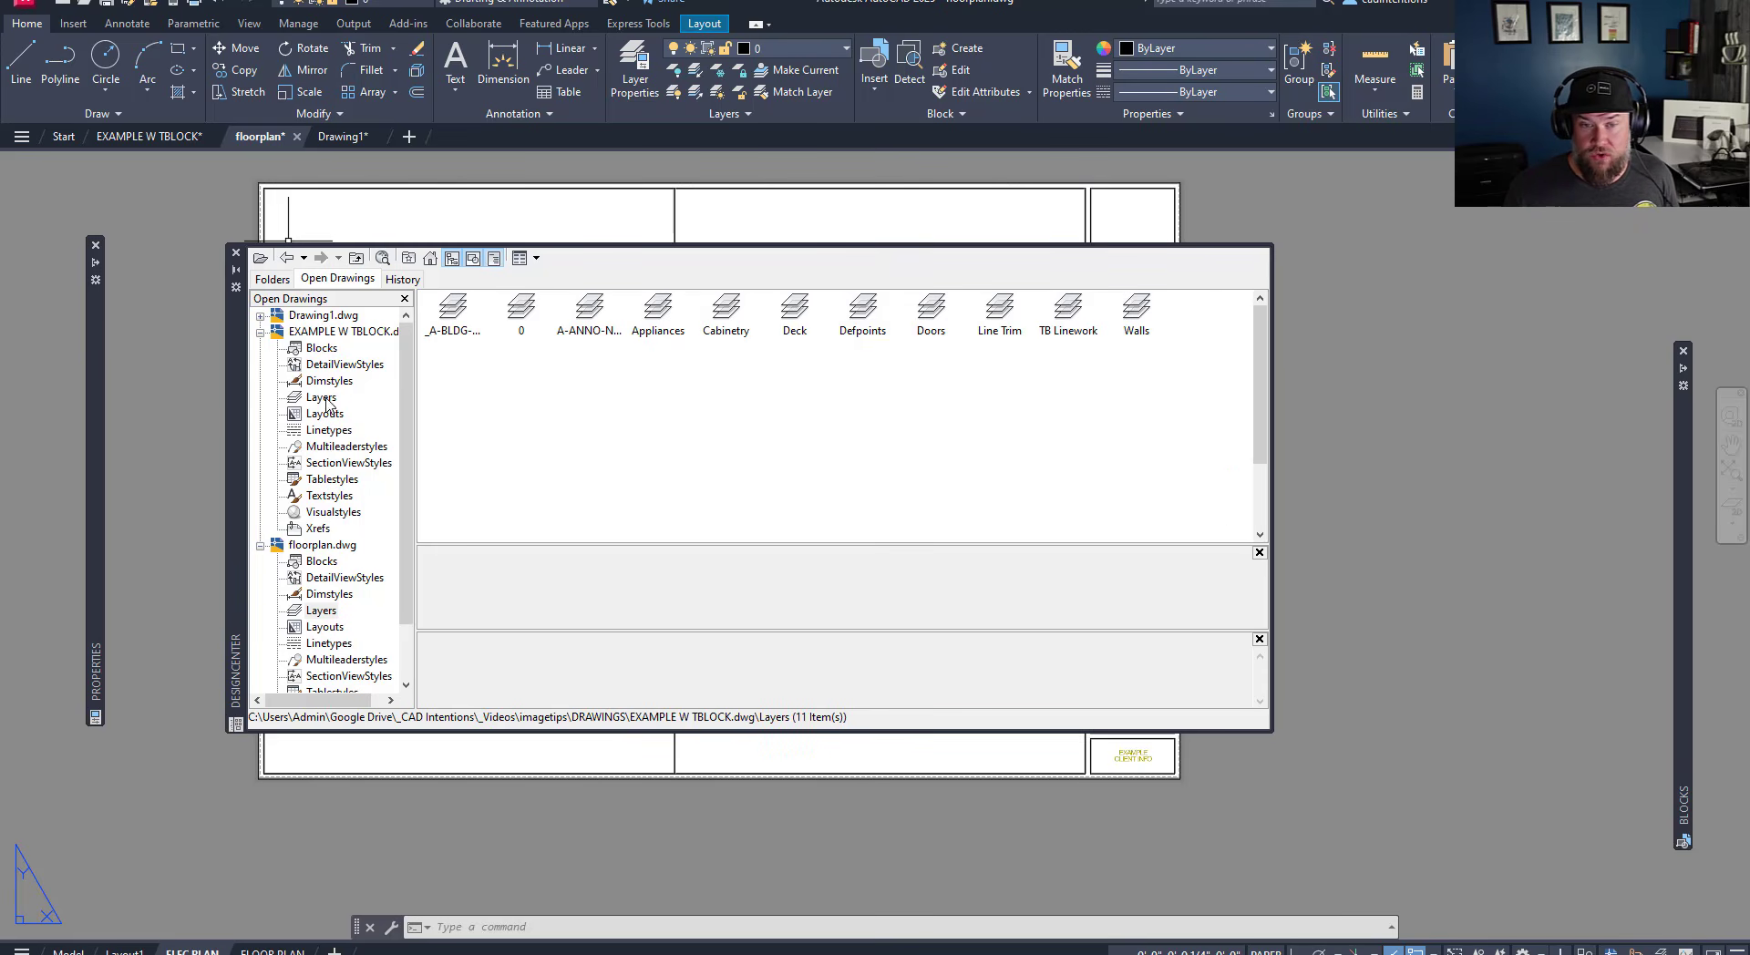
click(455, 314)
scroll(727, 492, down, 10)
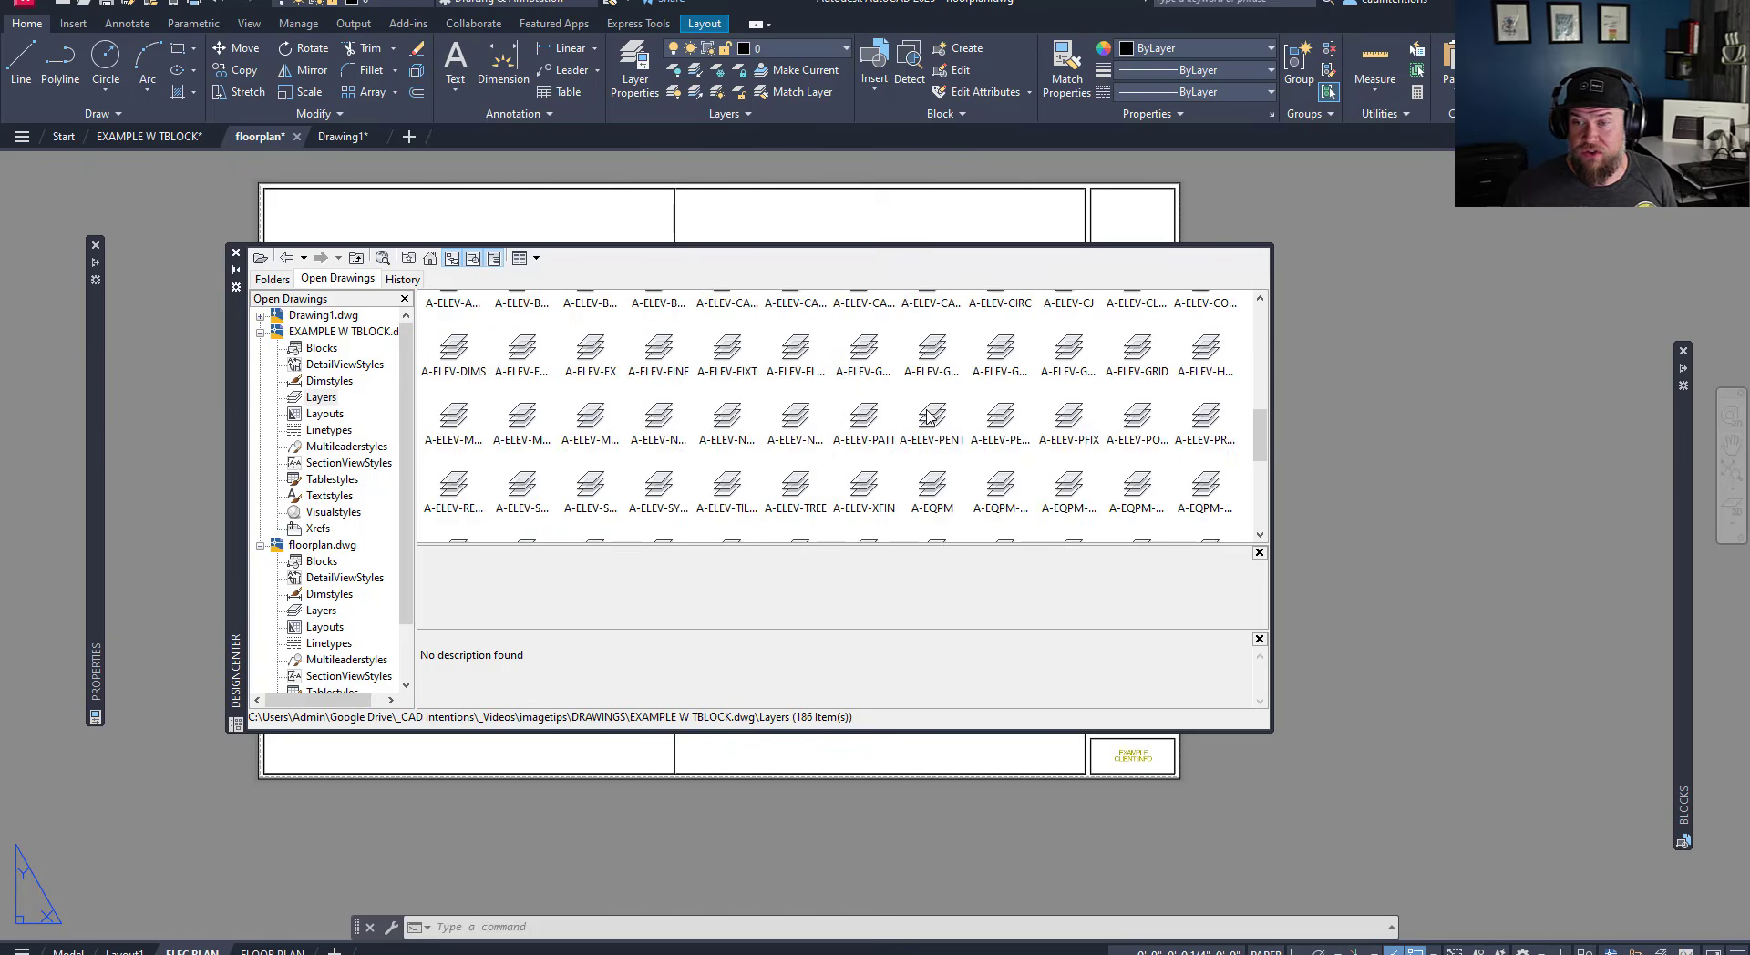
shift+click(793, 523)
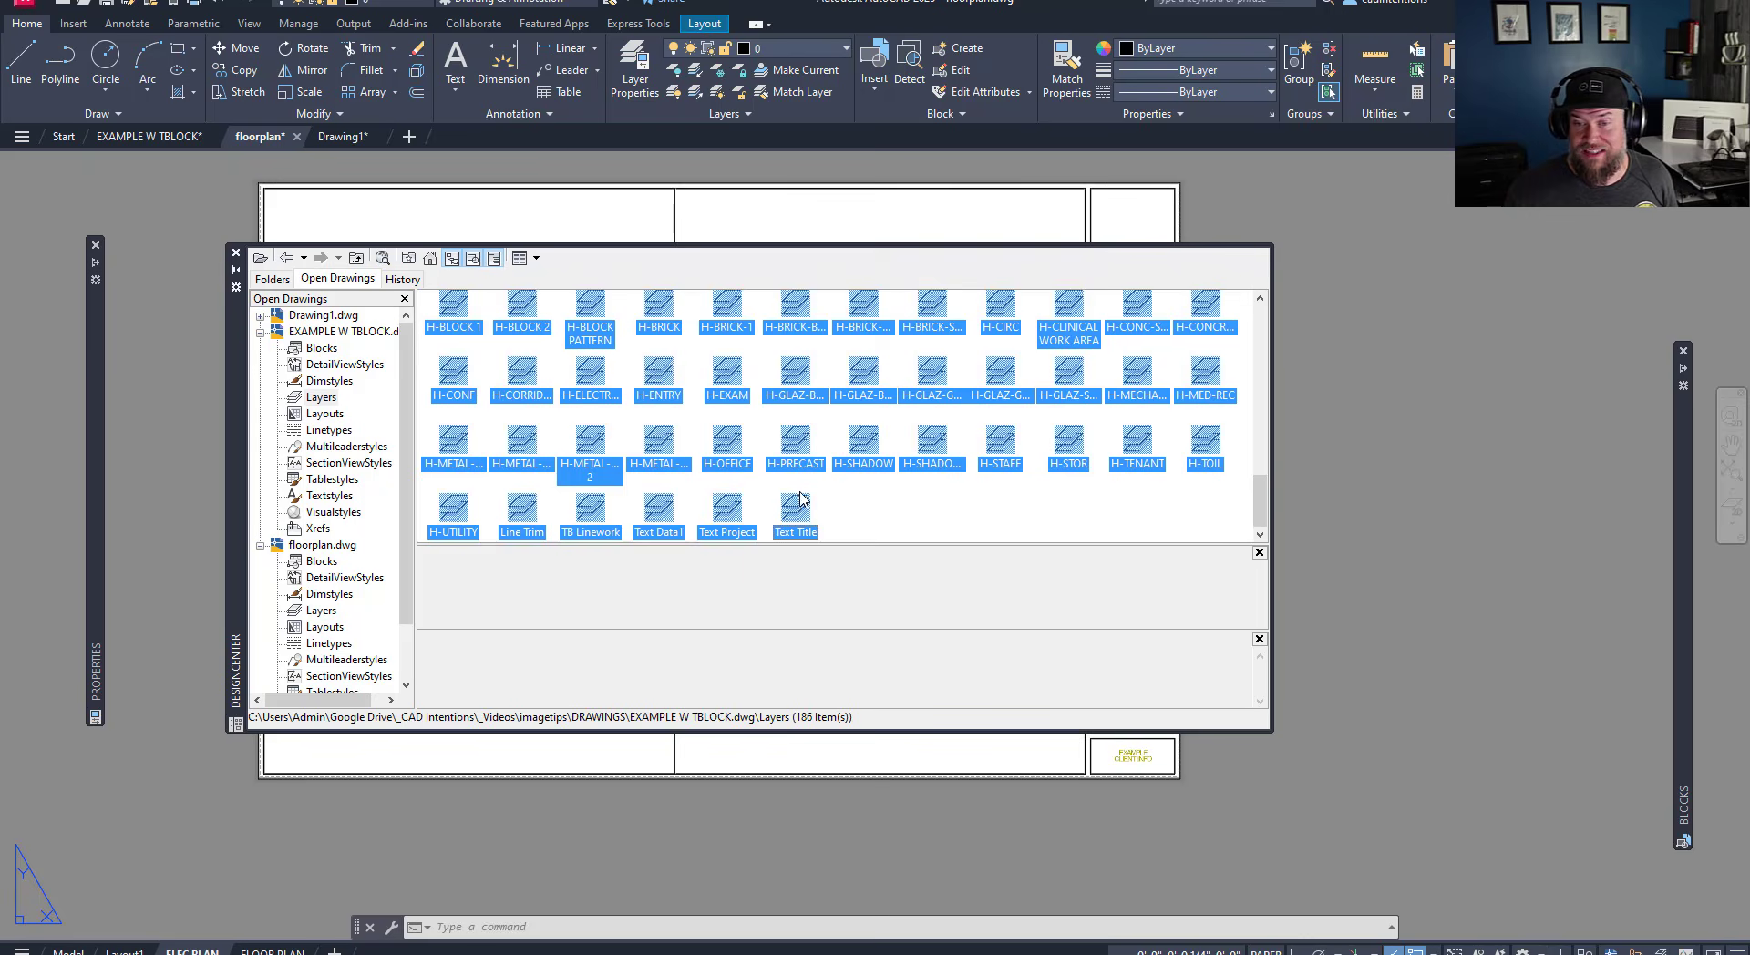
scroll(774, 429, up, 10)
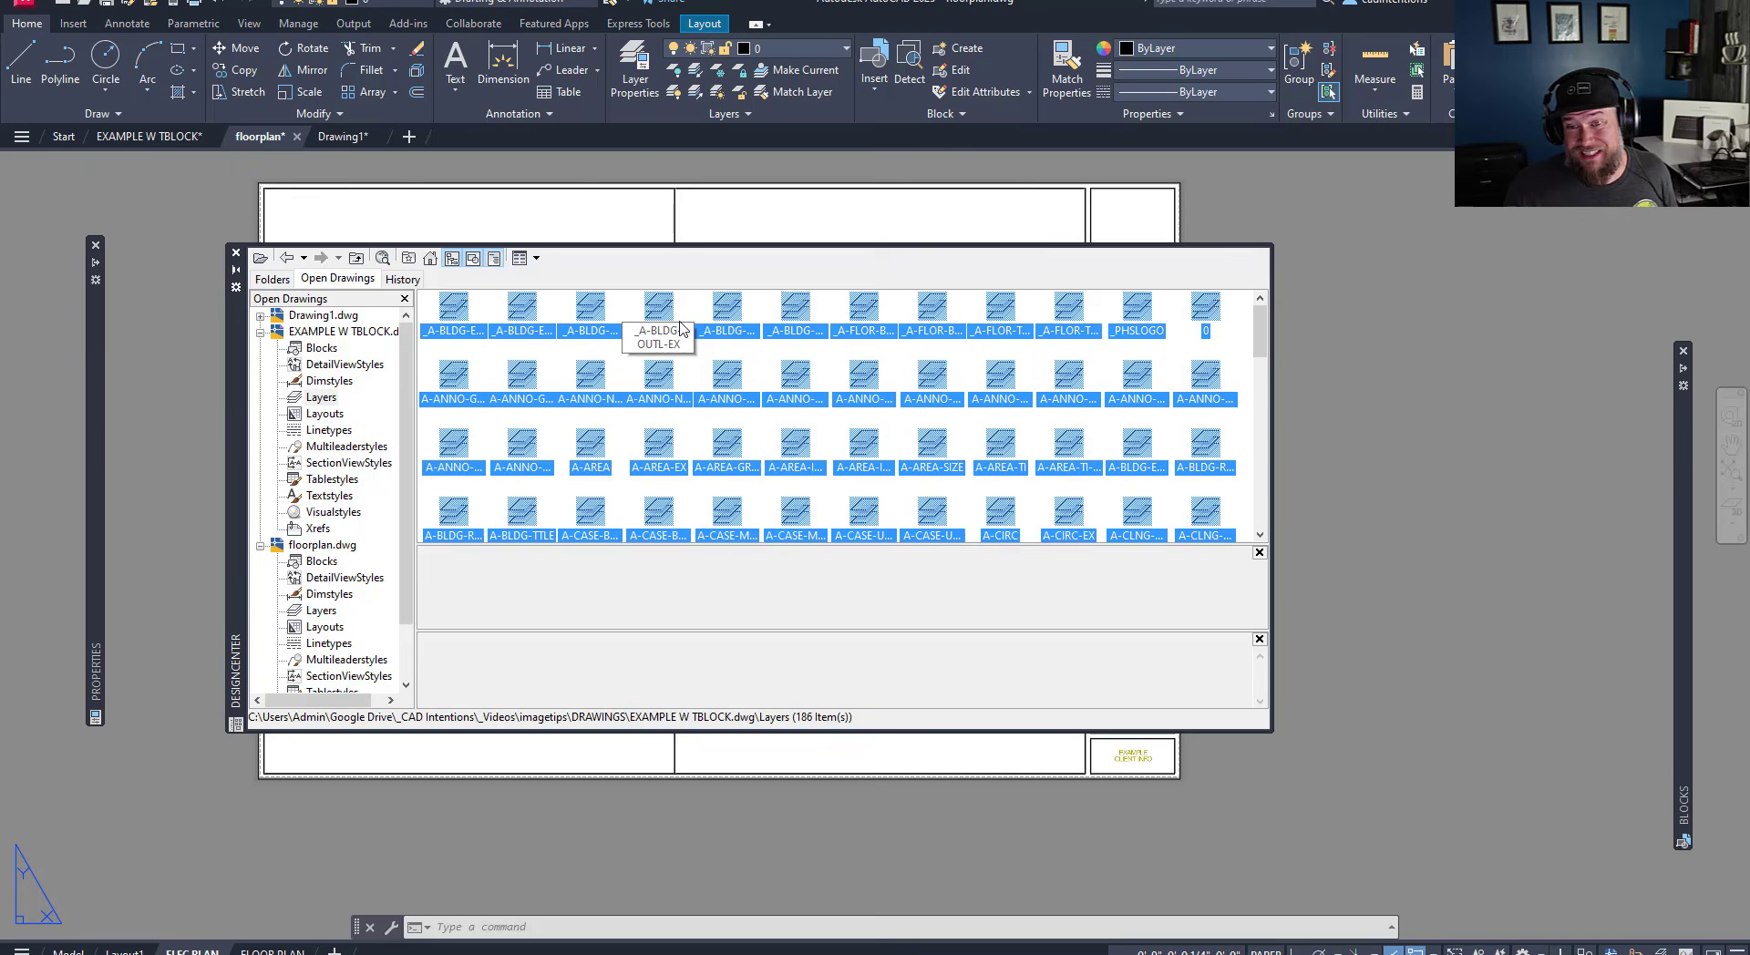
scroll(693, 337, down, 2)
right_click(729, 344)
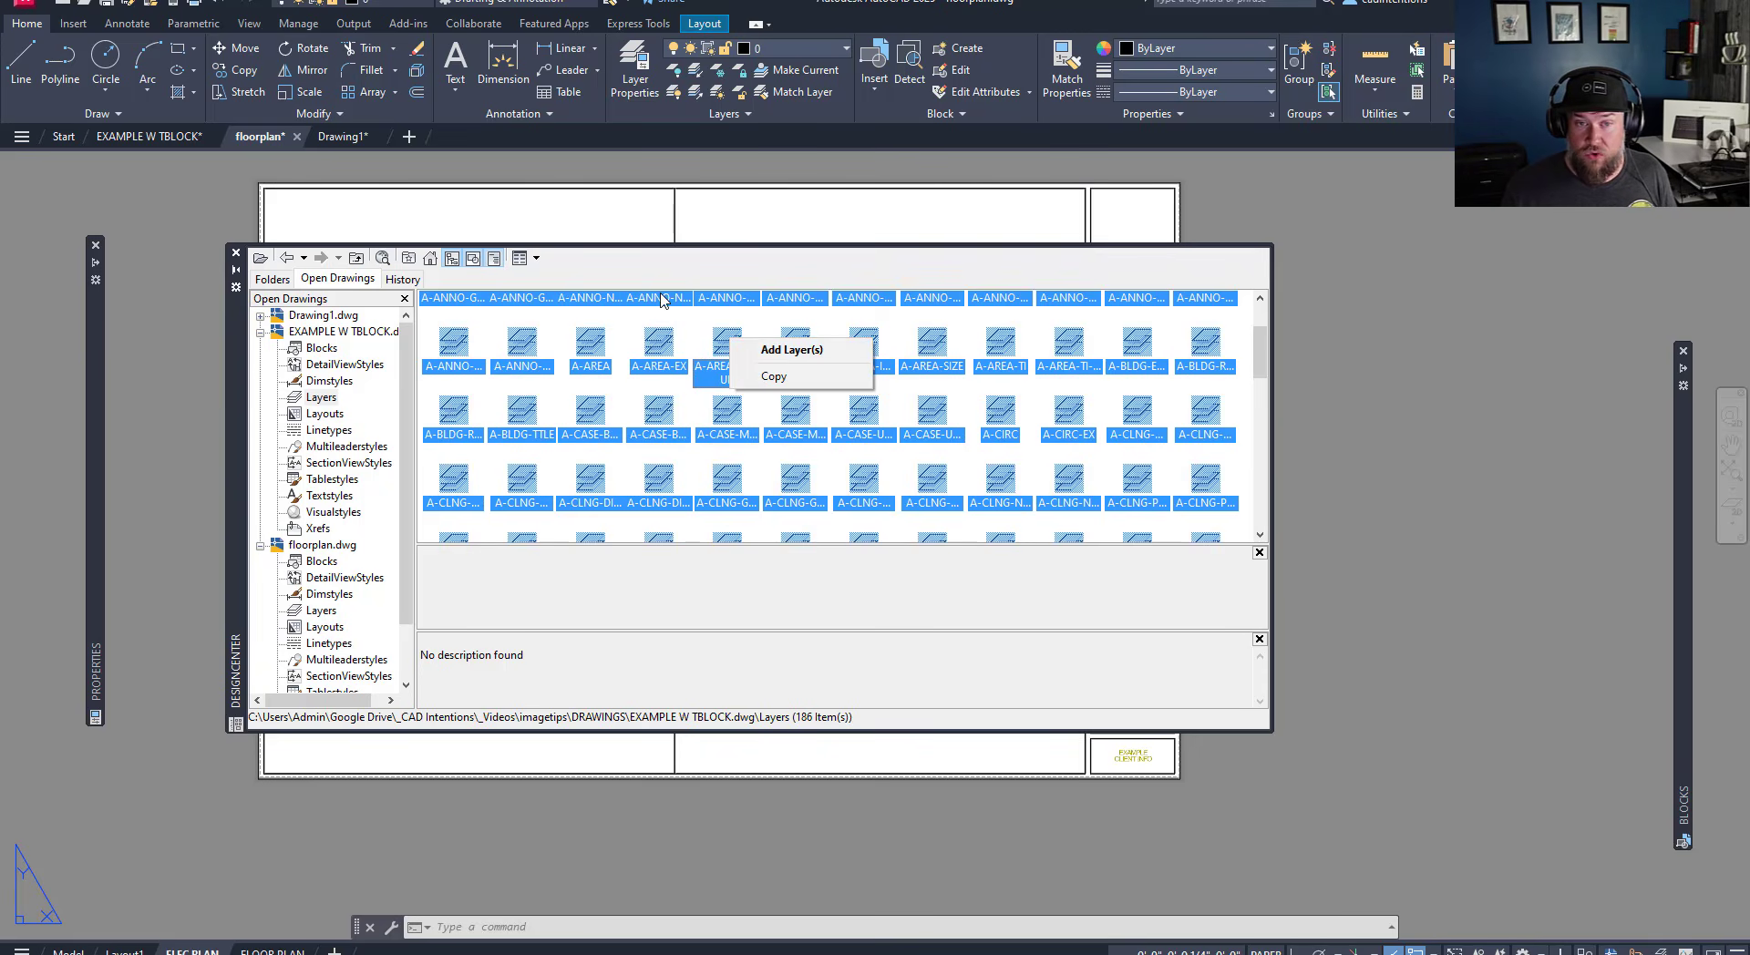
click(792, 350)
scroll(369, 536, down, 2)
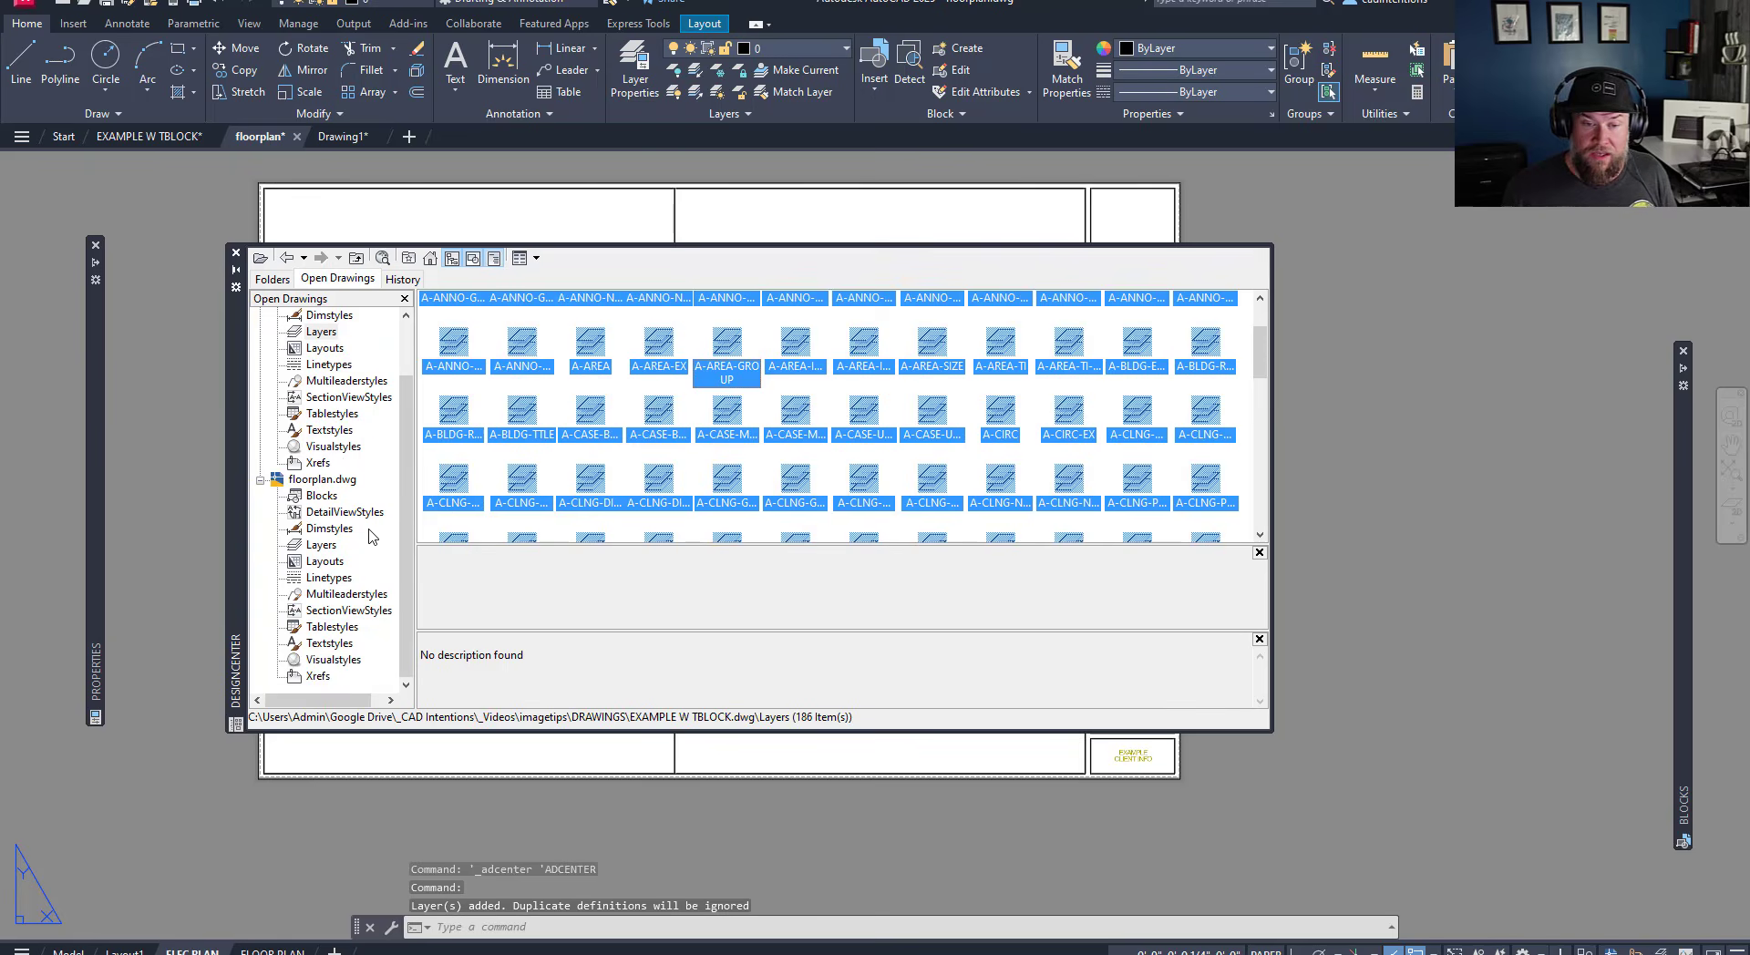
- Review the floorplan drawing's layers in DesignCenter and in the drawing's own layer list
click(321, 545)
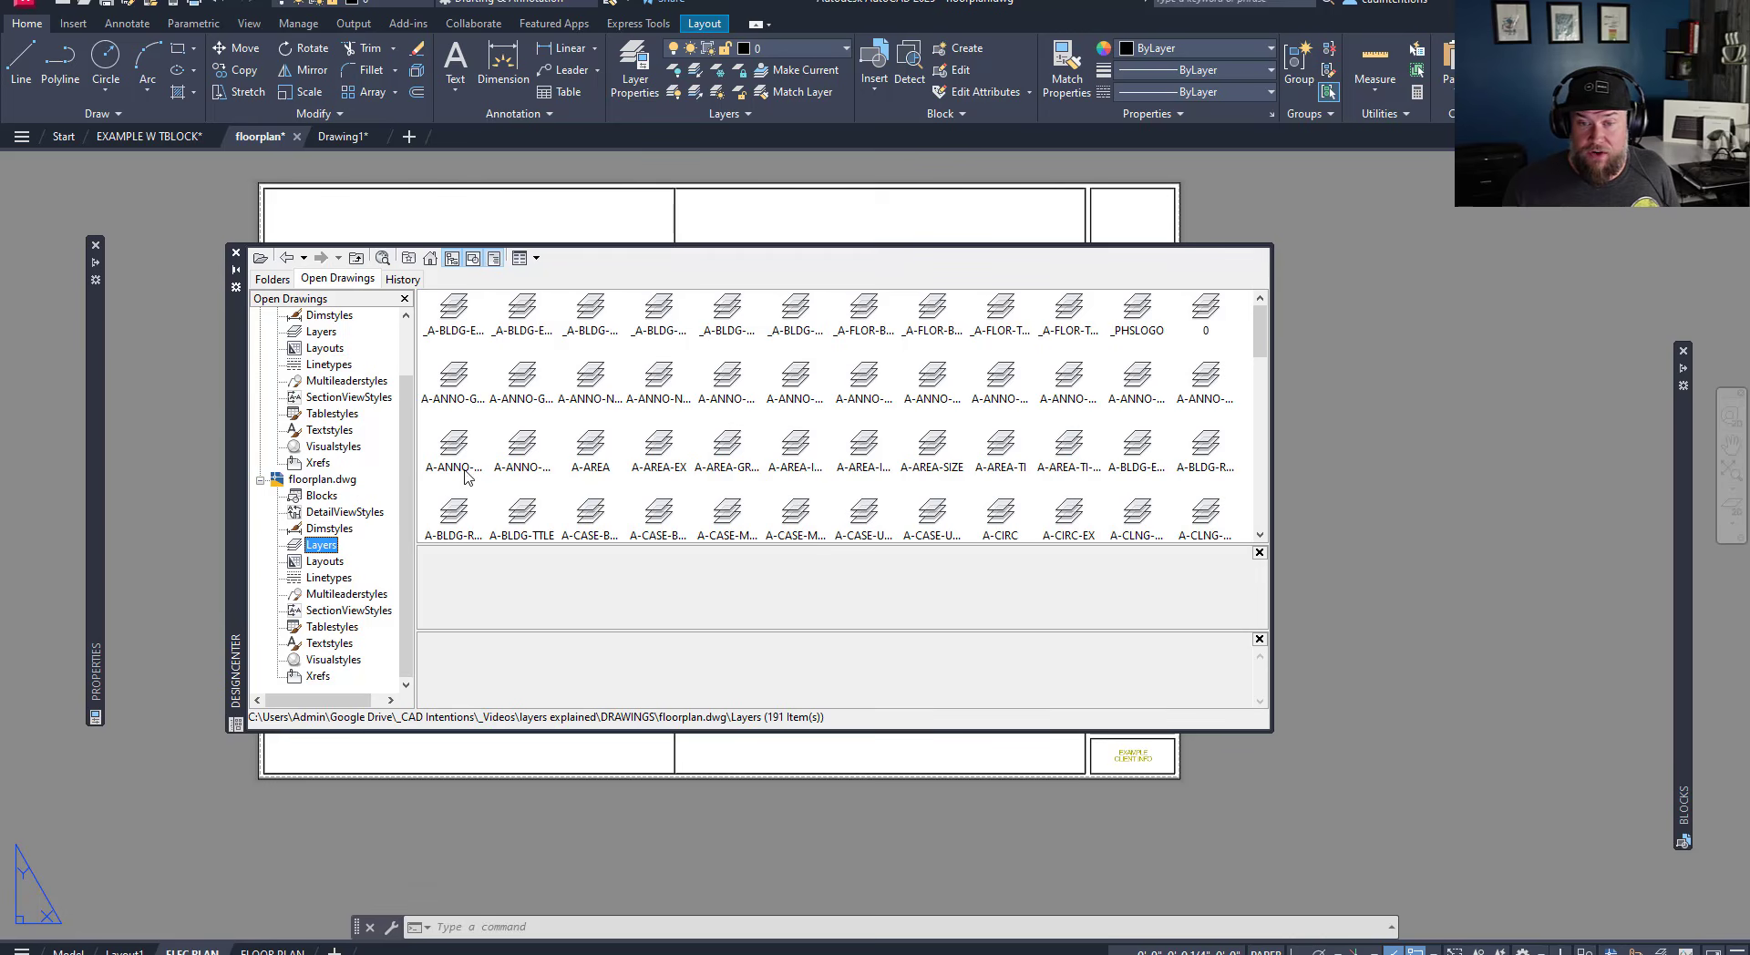
scroll(620, 397, down, 6)
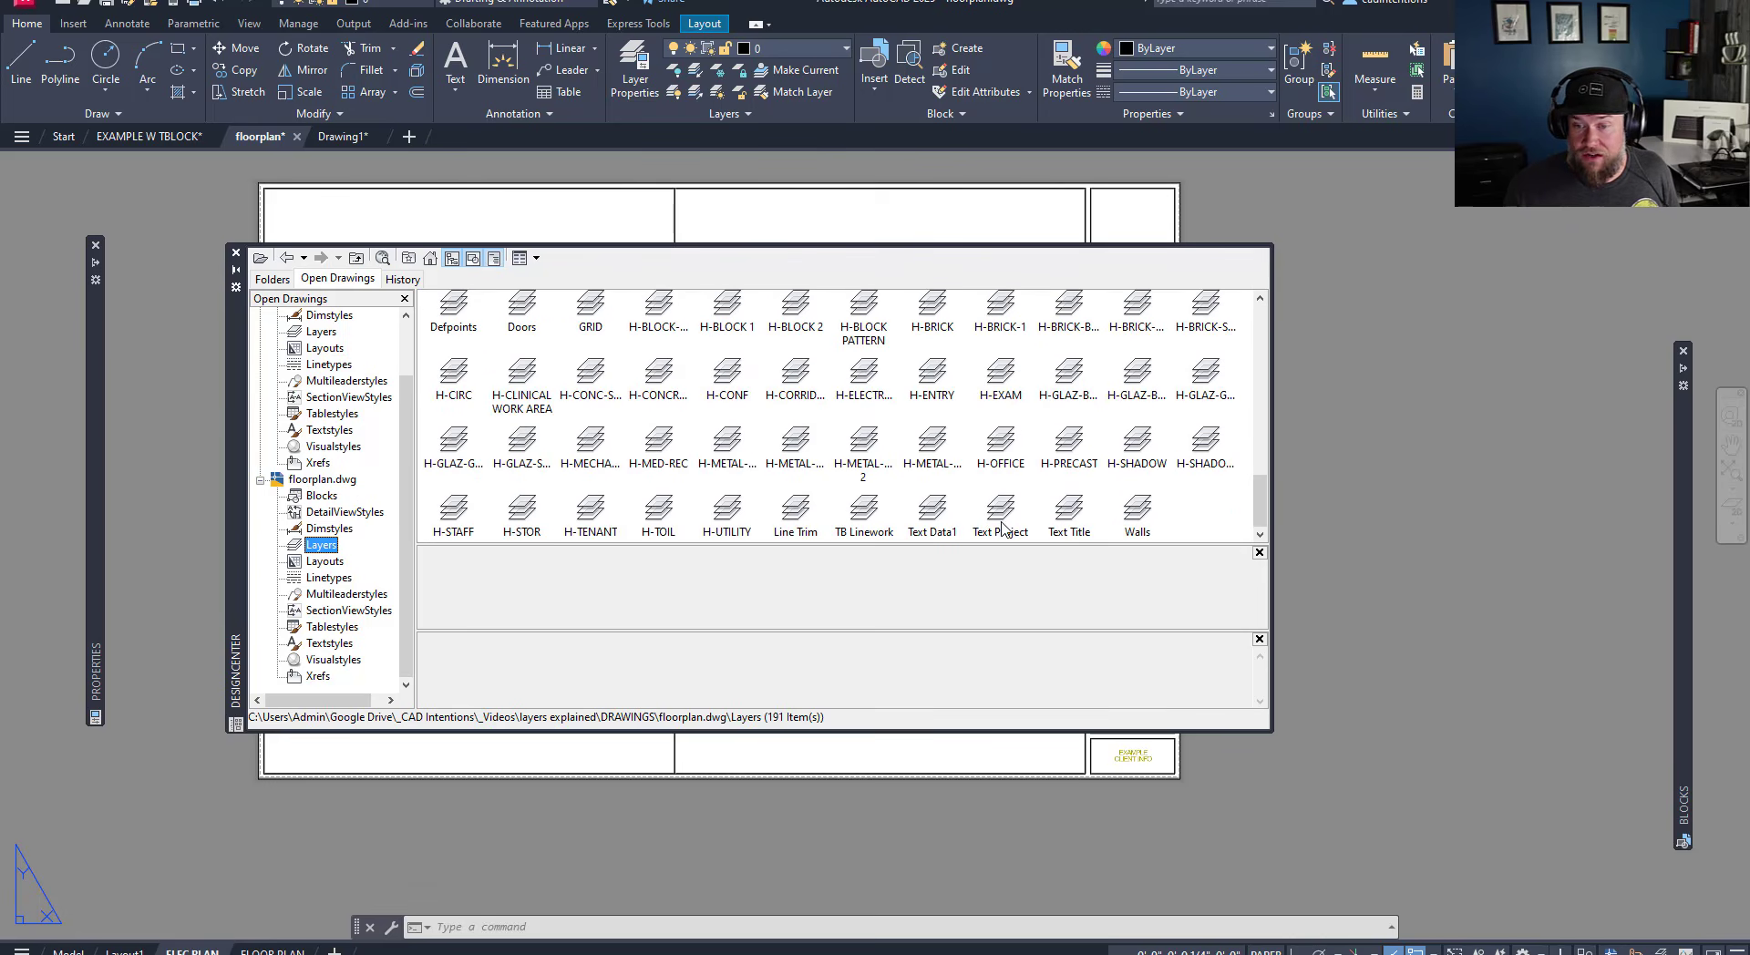
scroll(668, 413, up, 10)
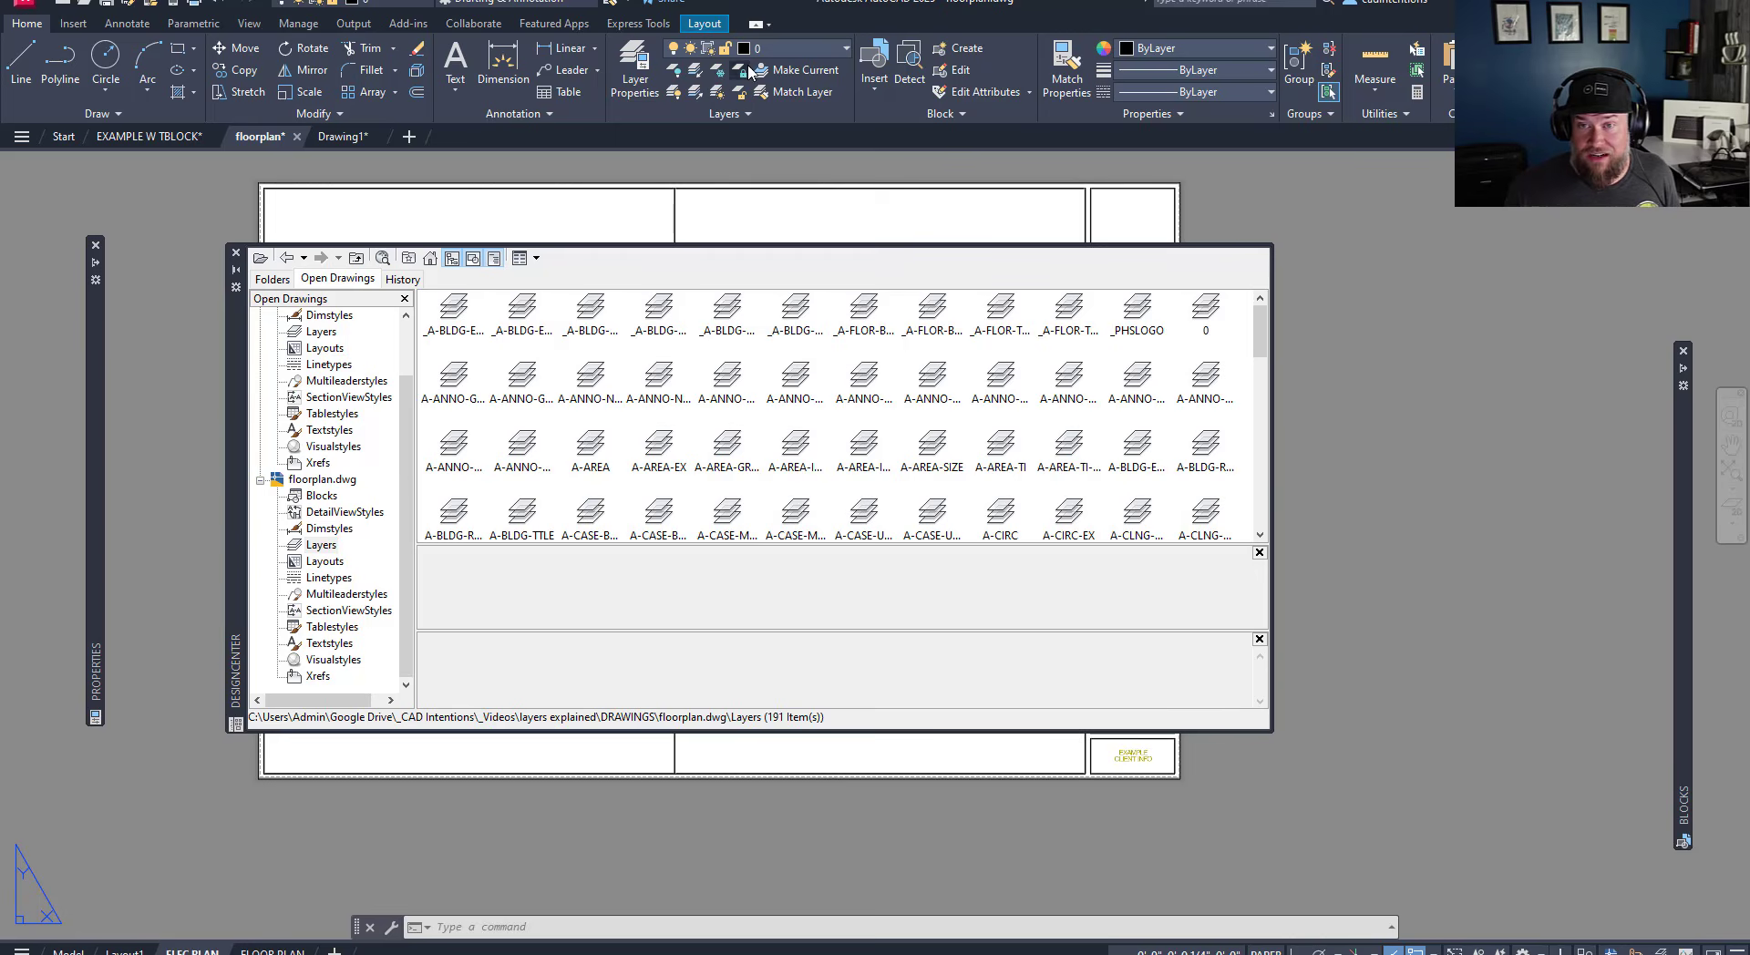
click(770, 55)
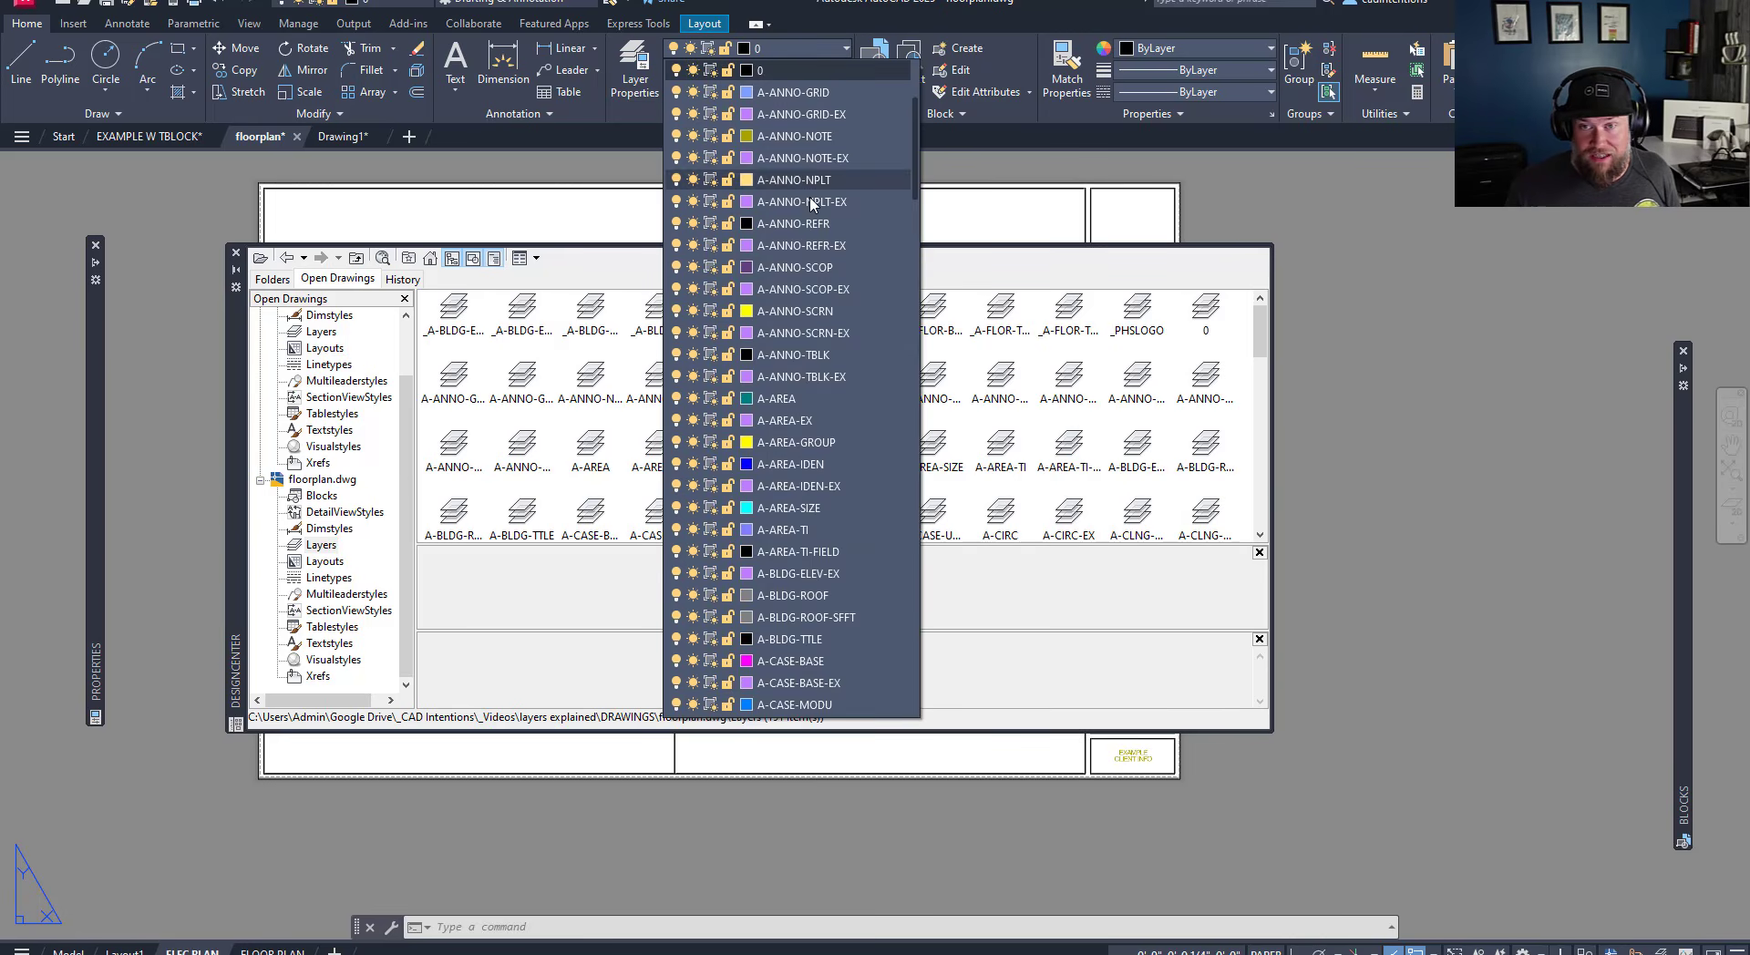
scroll(802, 371, down, 4)
scroll(801, 369, up, 8)
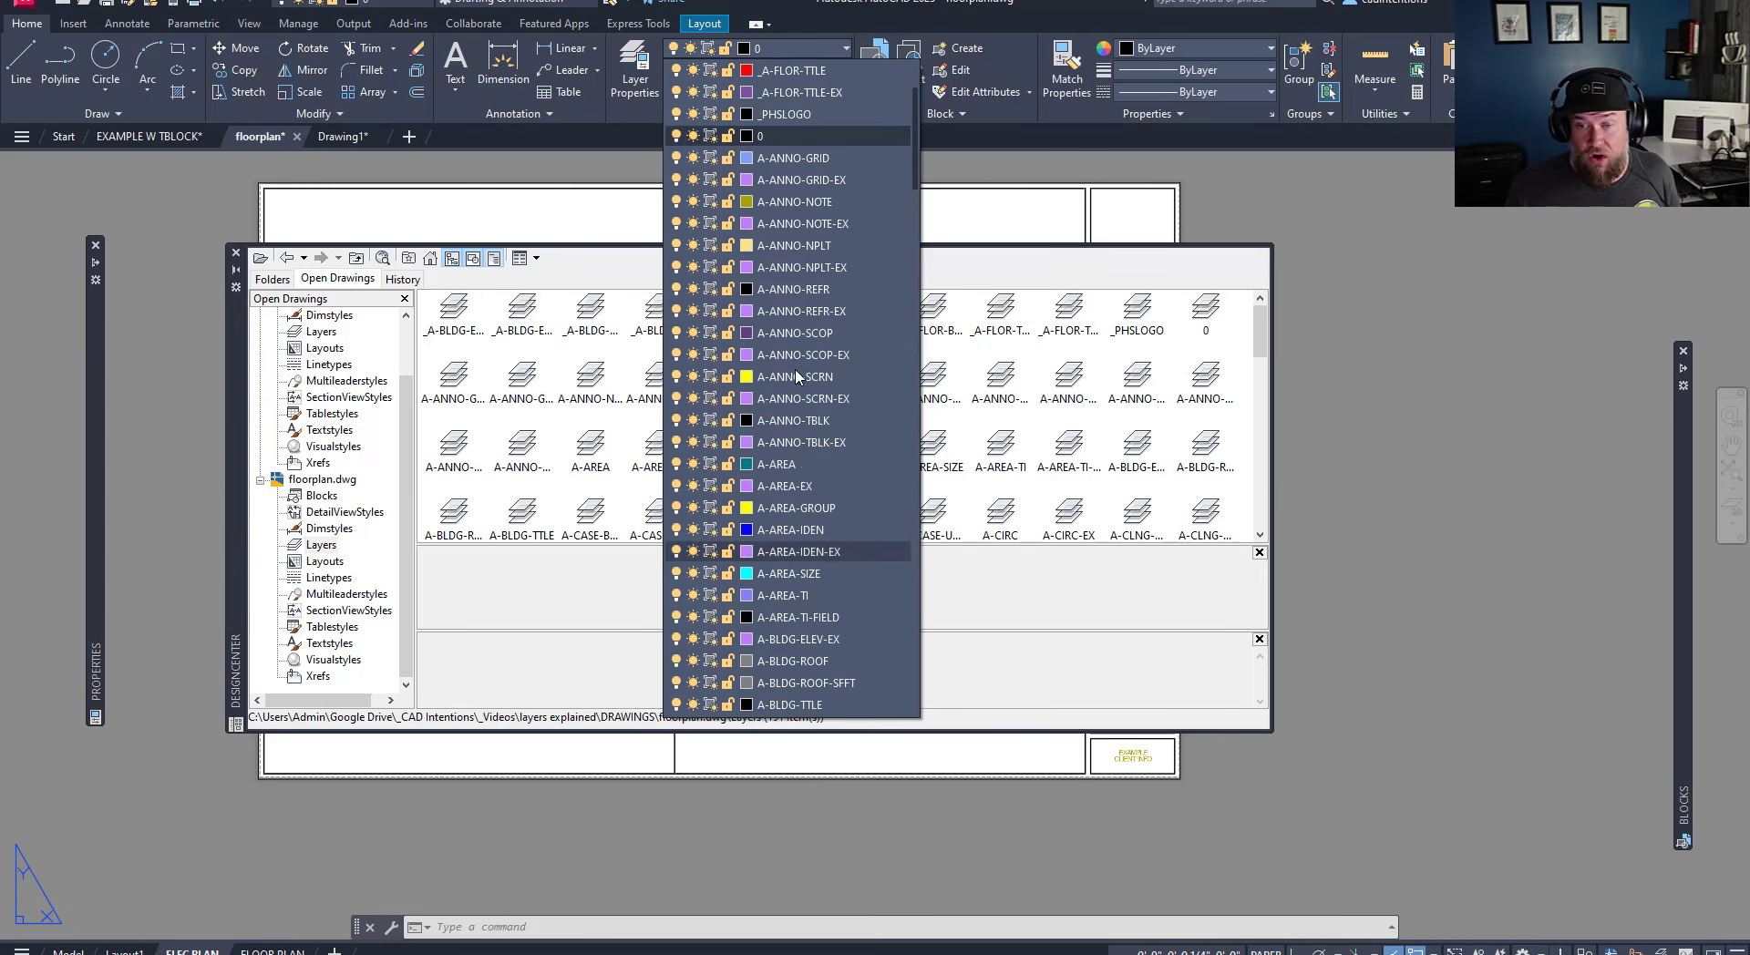
click(417, 493)
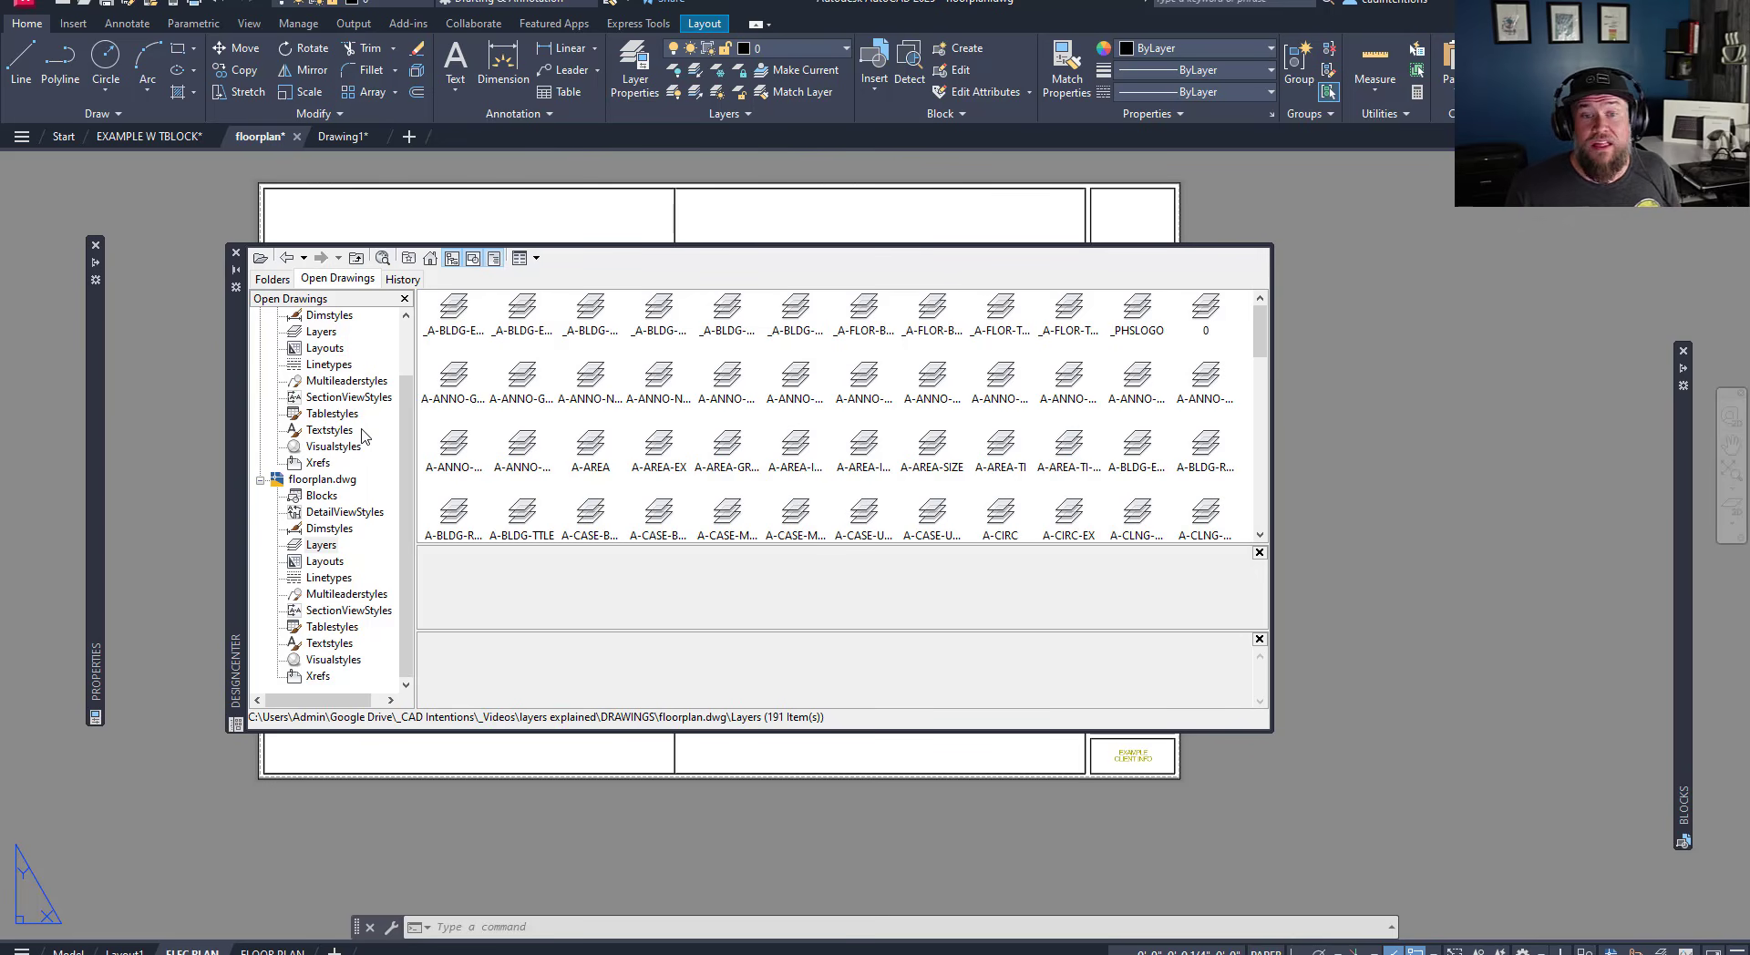
- Add the 11x17 Portrait layout from EXAMPLE W TBLOCK.dwg to the floorplan drawing through DesignCenter
scroll(358, 438, up, 2)
click(325, 334)
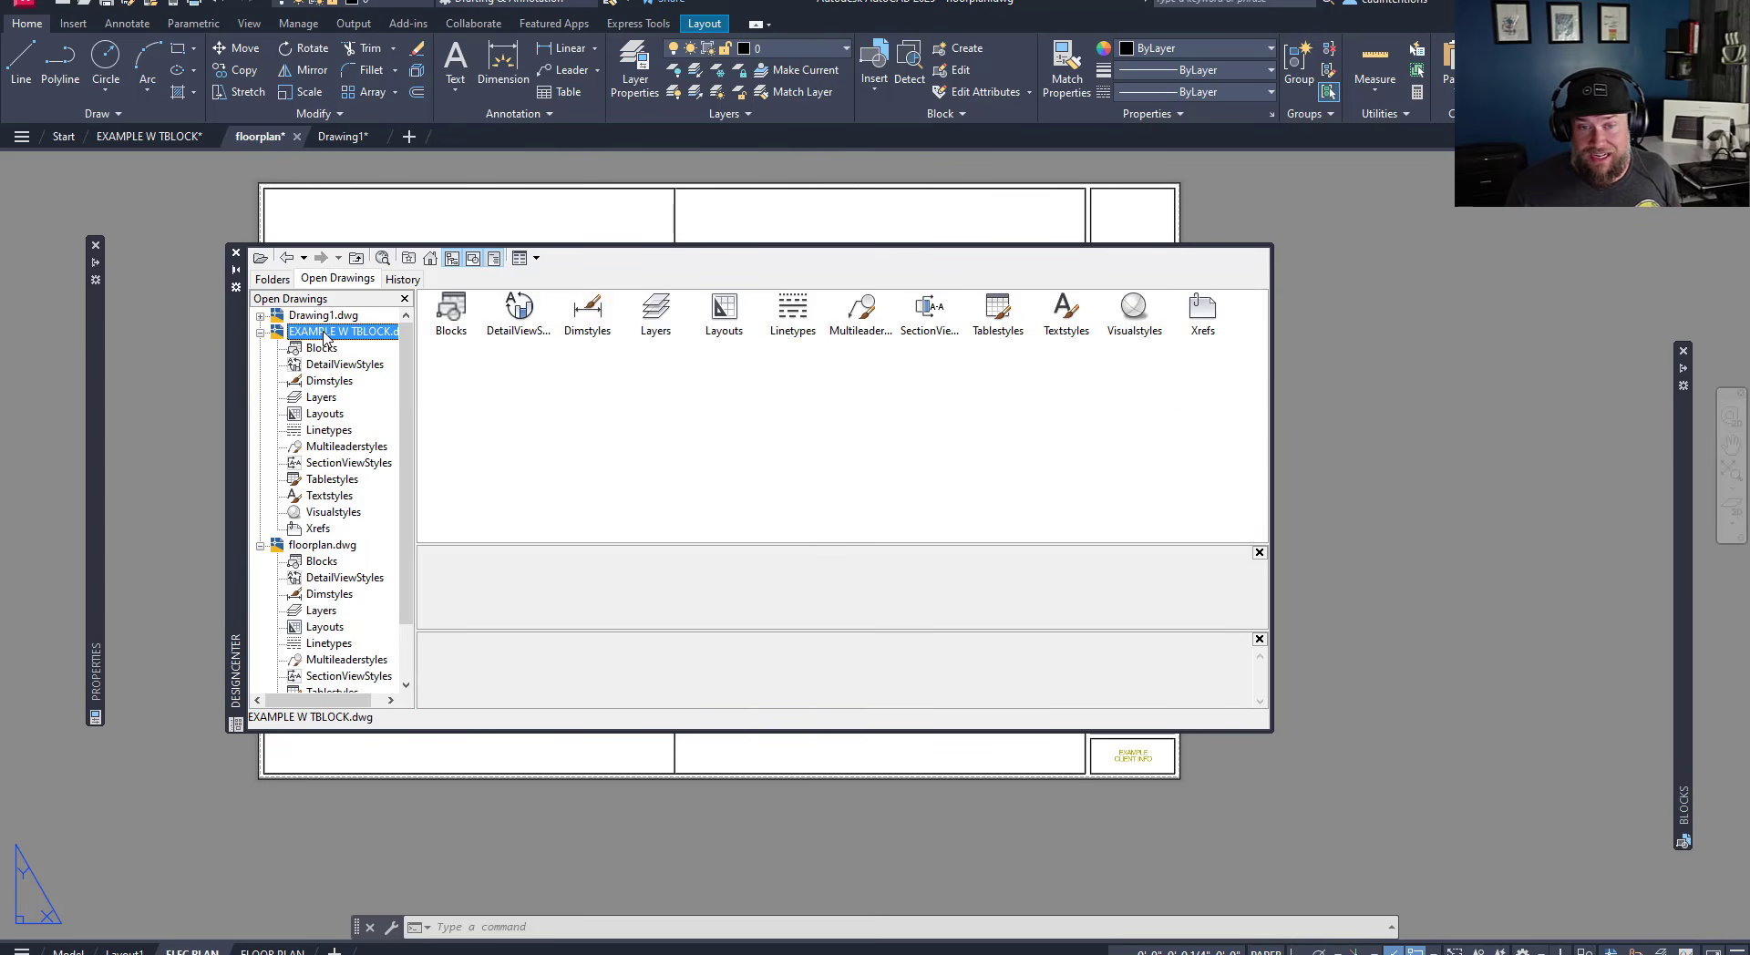
click(325, 414)
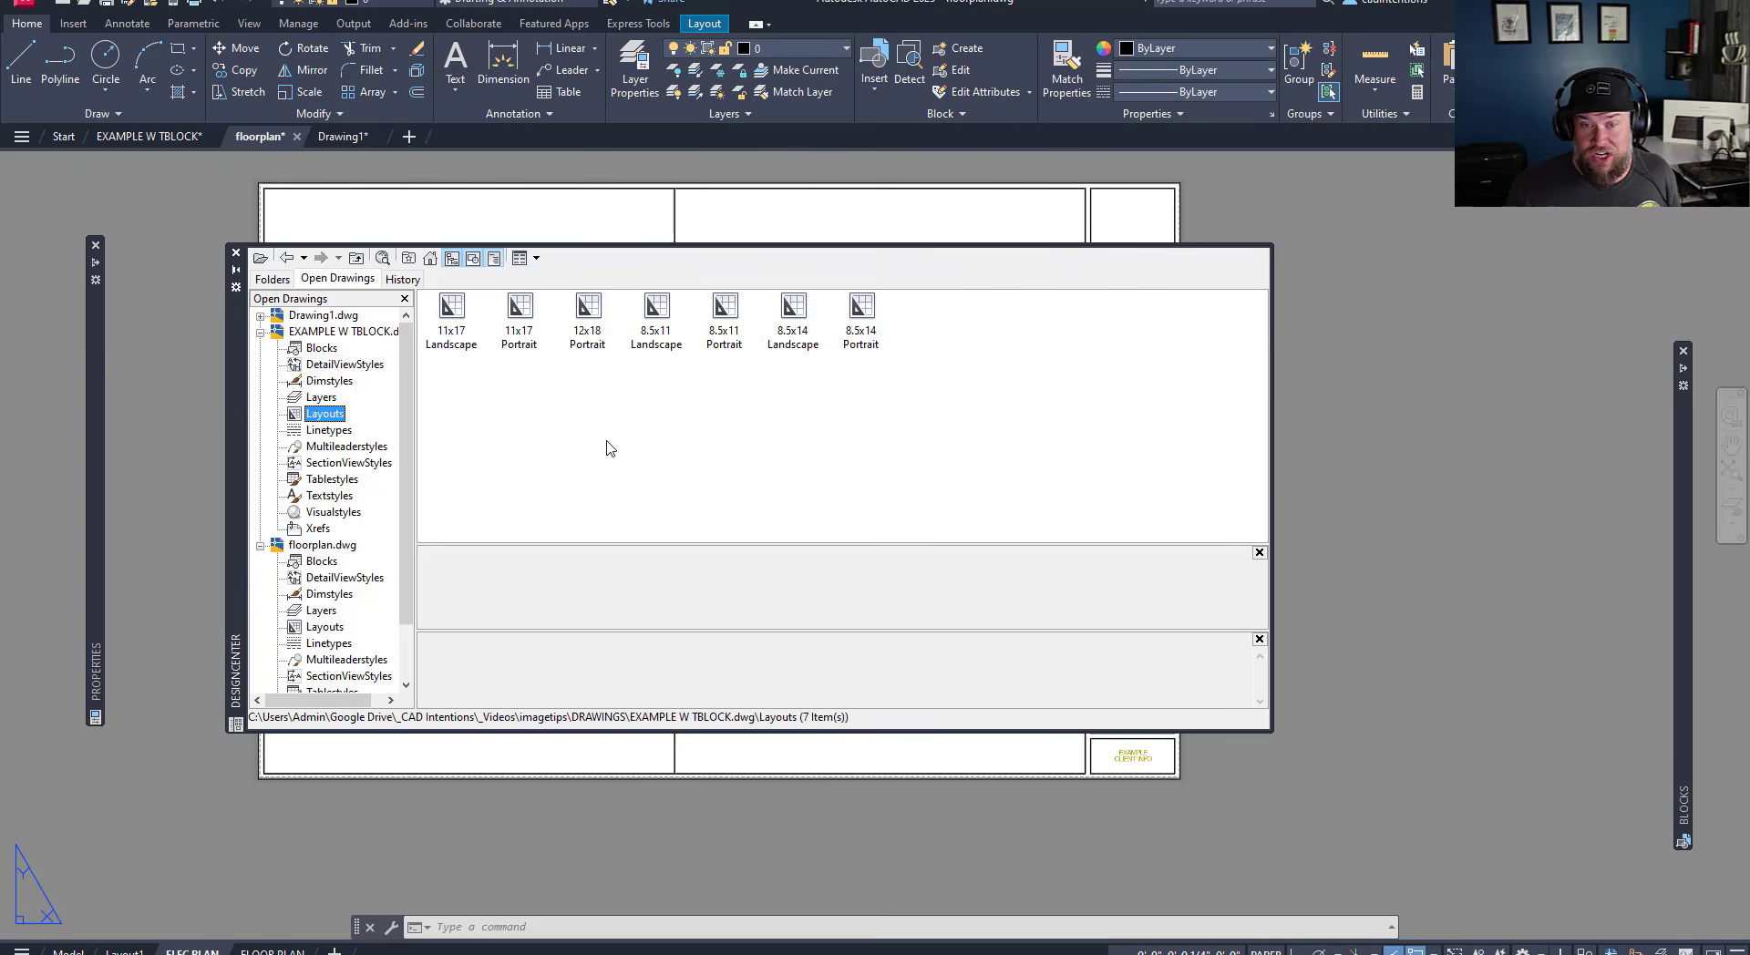
click(716, 409)
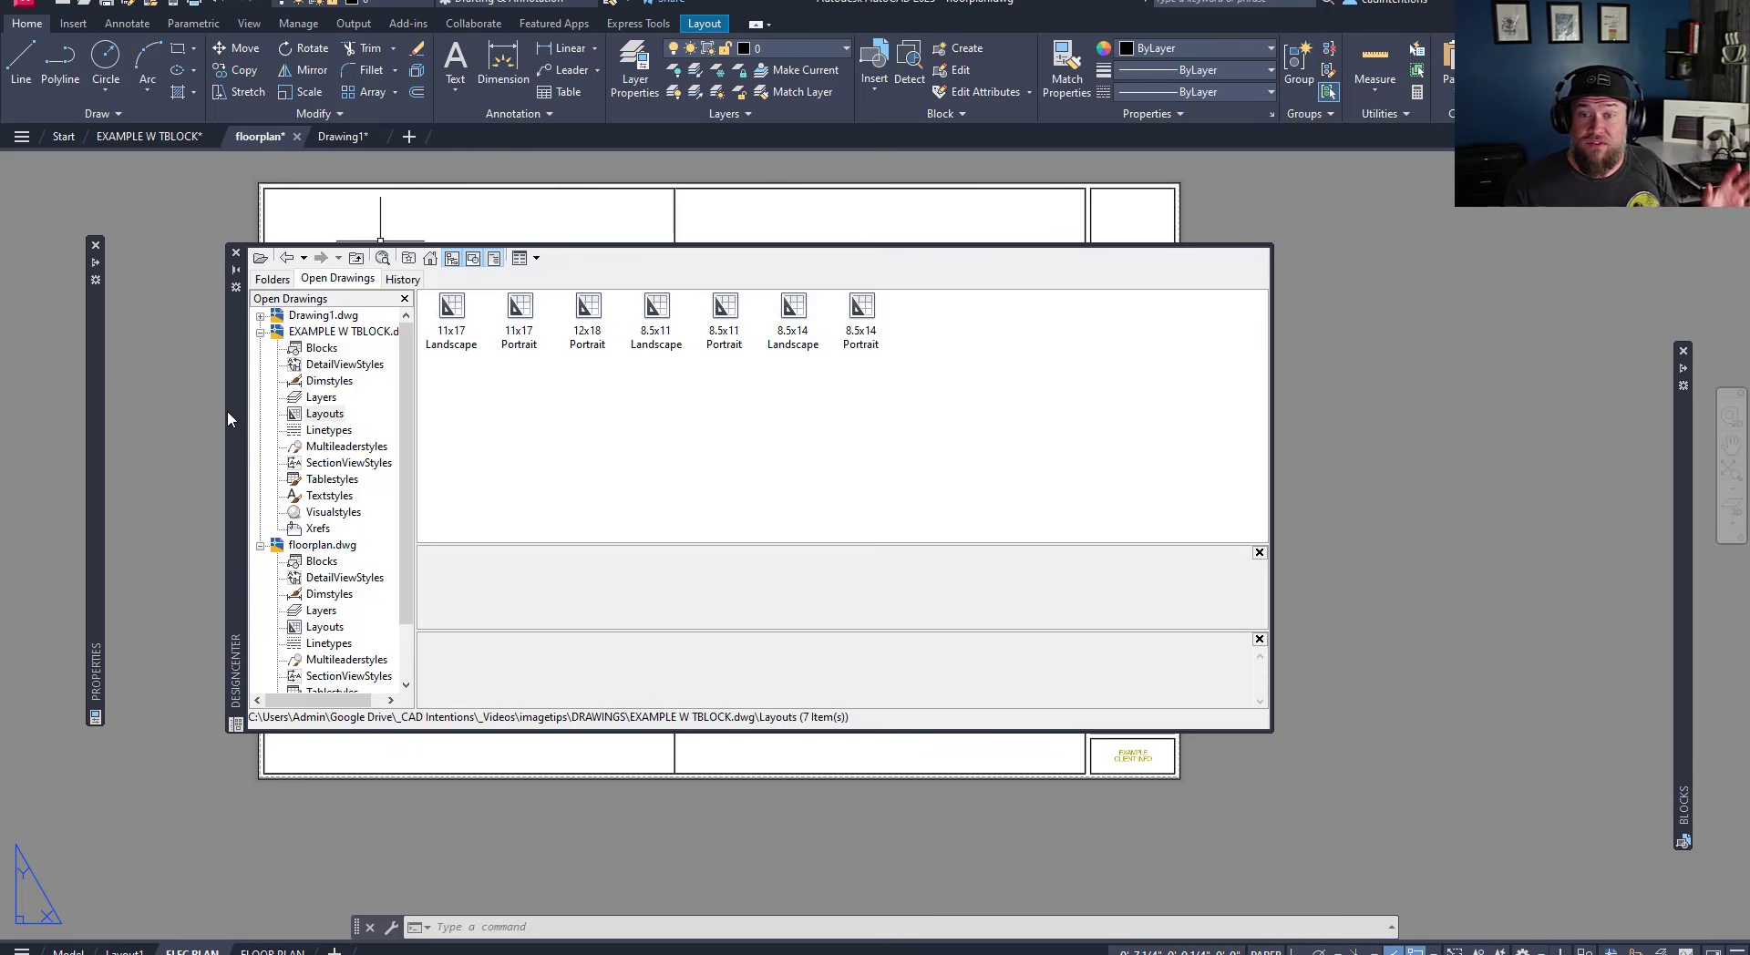
click(813, 378)
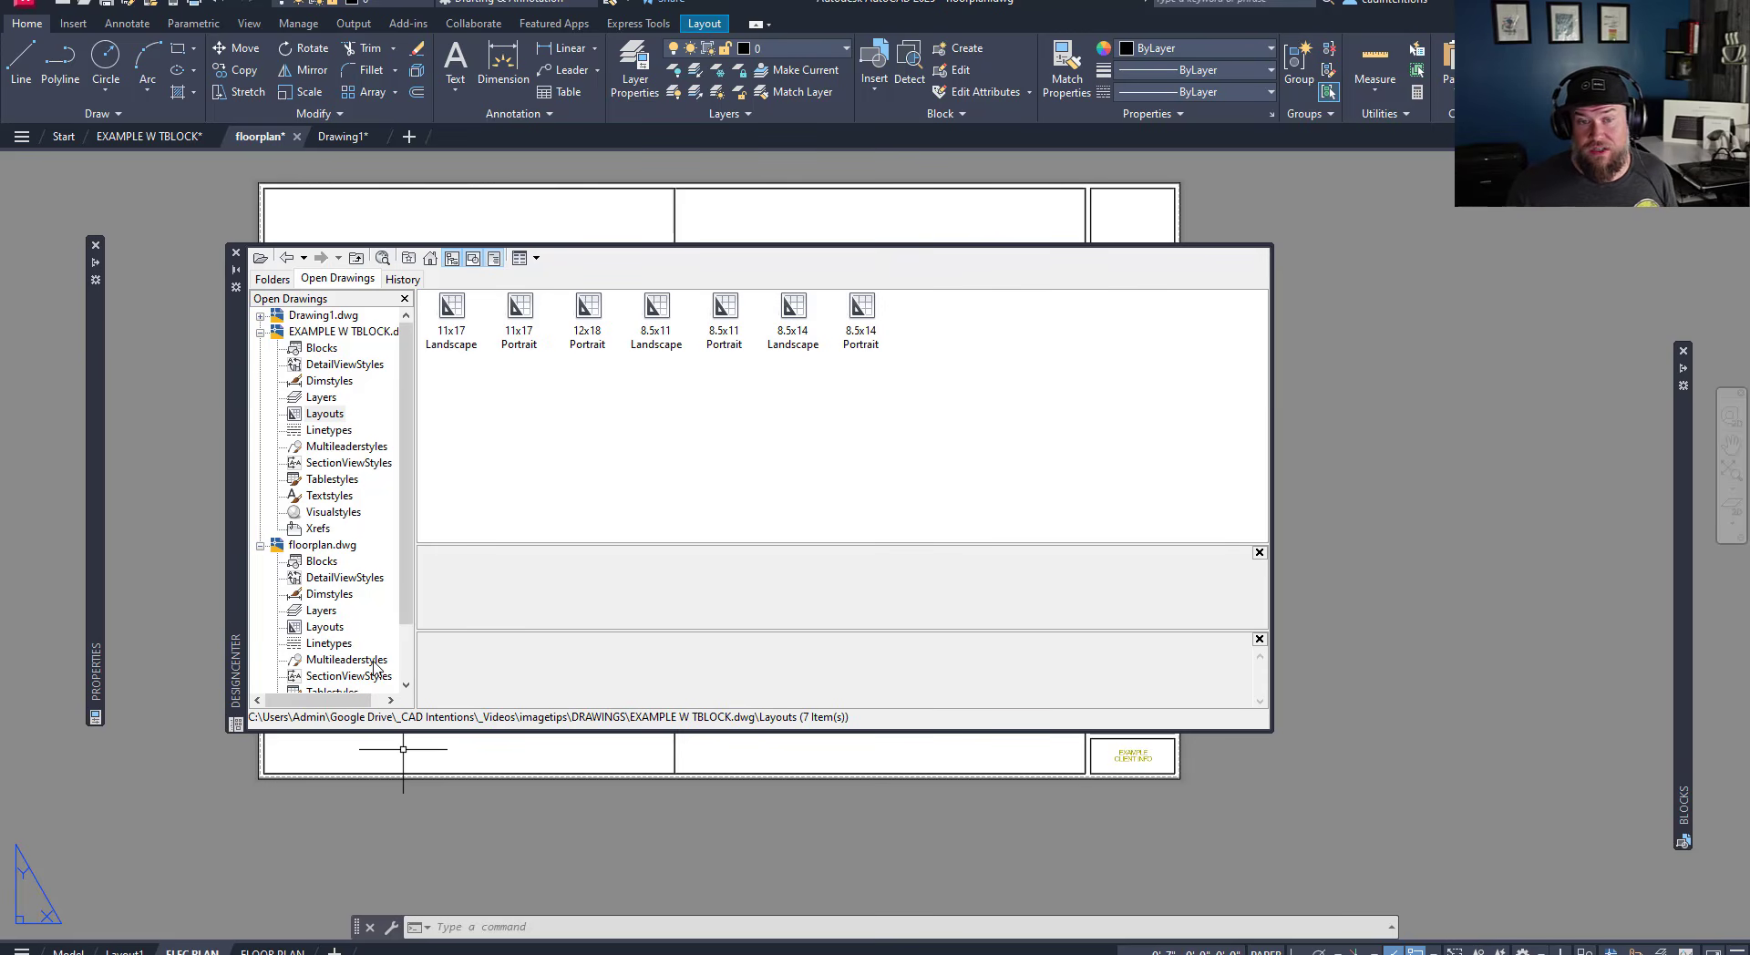
click(517, 310)
right_click(517, 310)
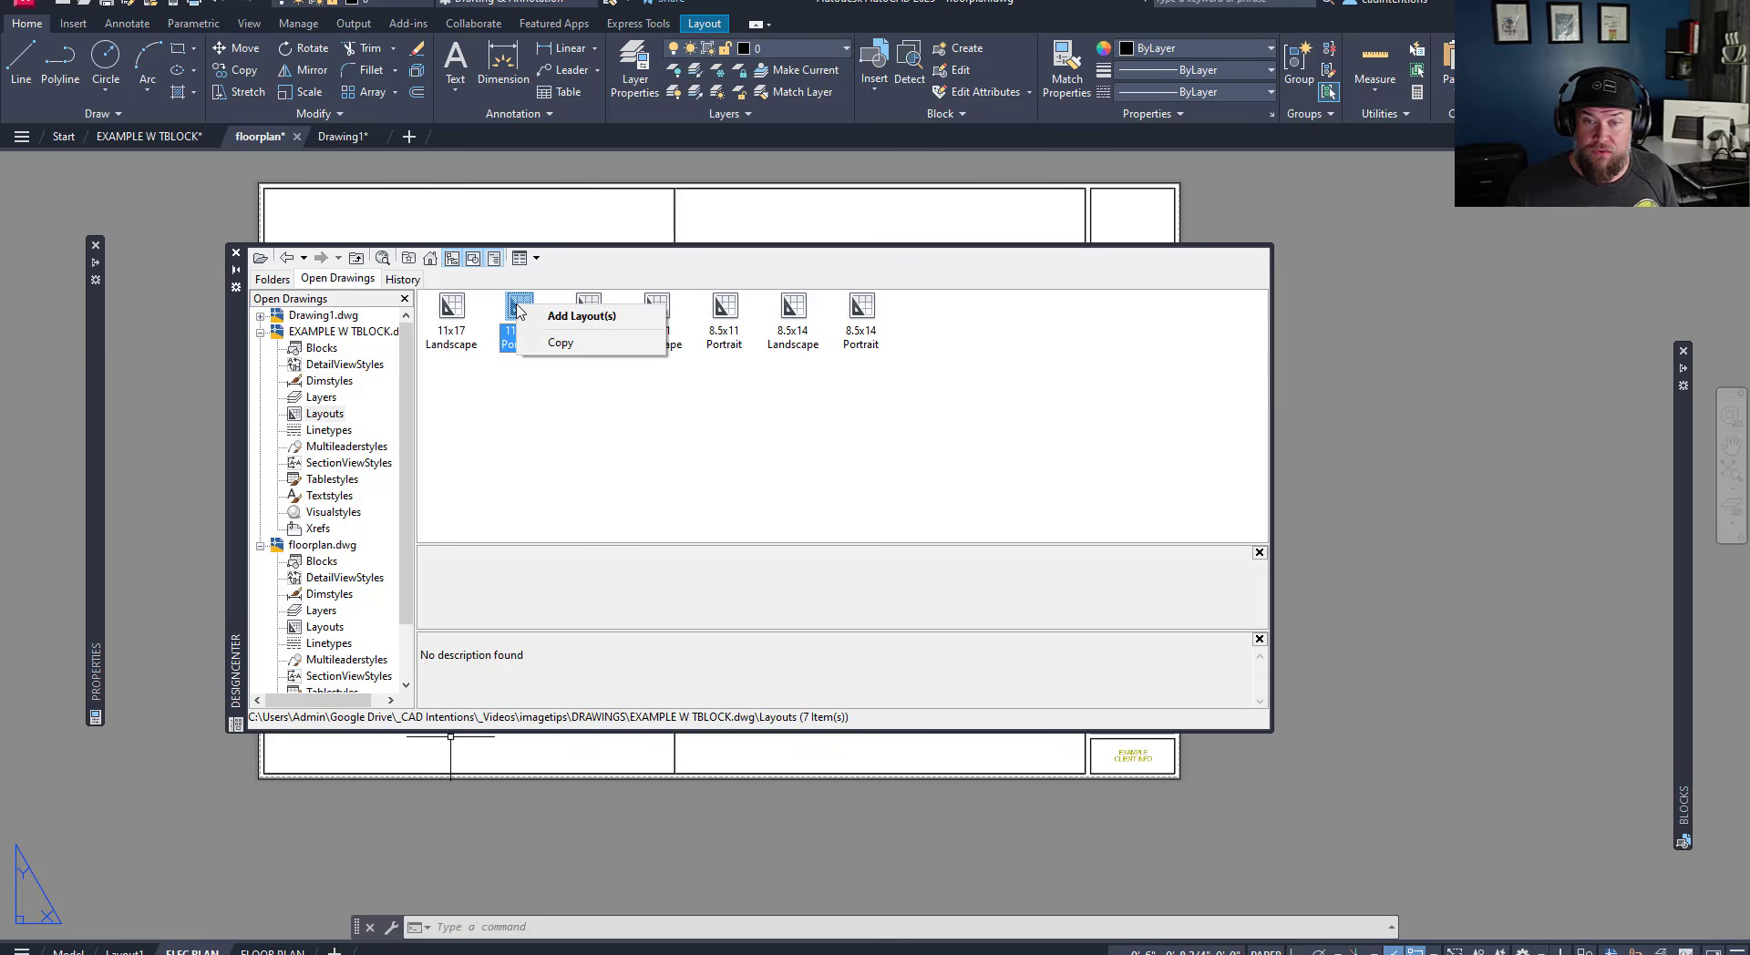
click(567, 319)
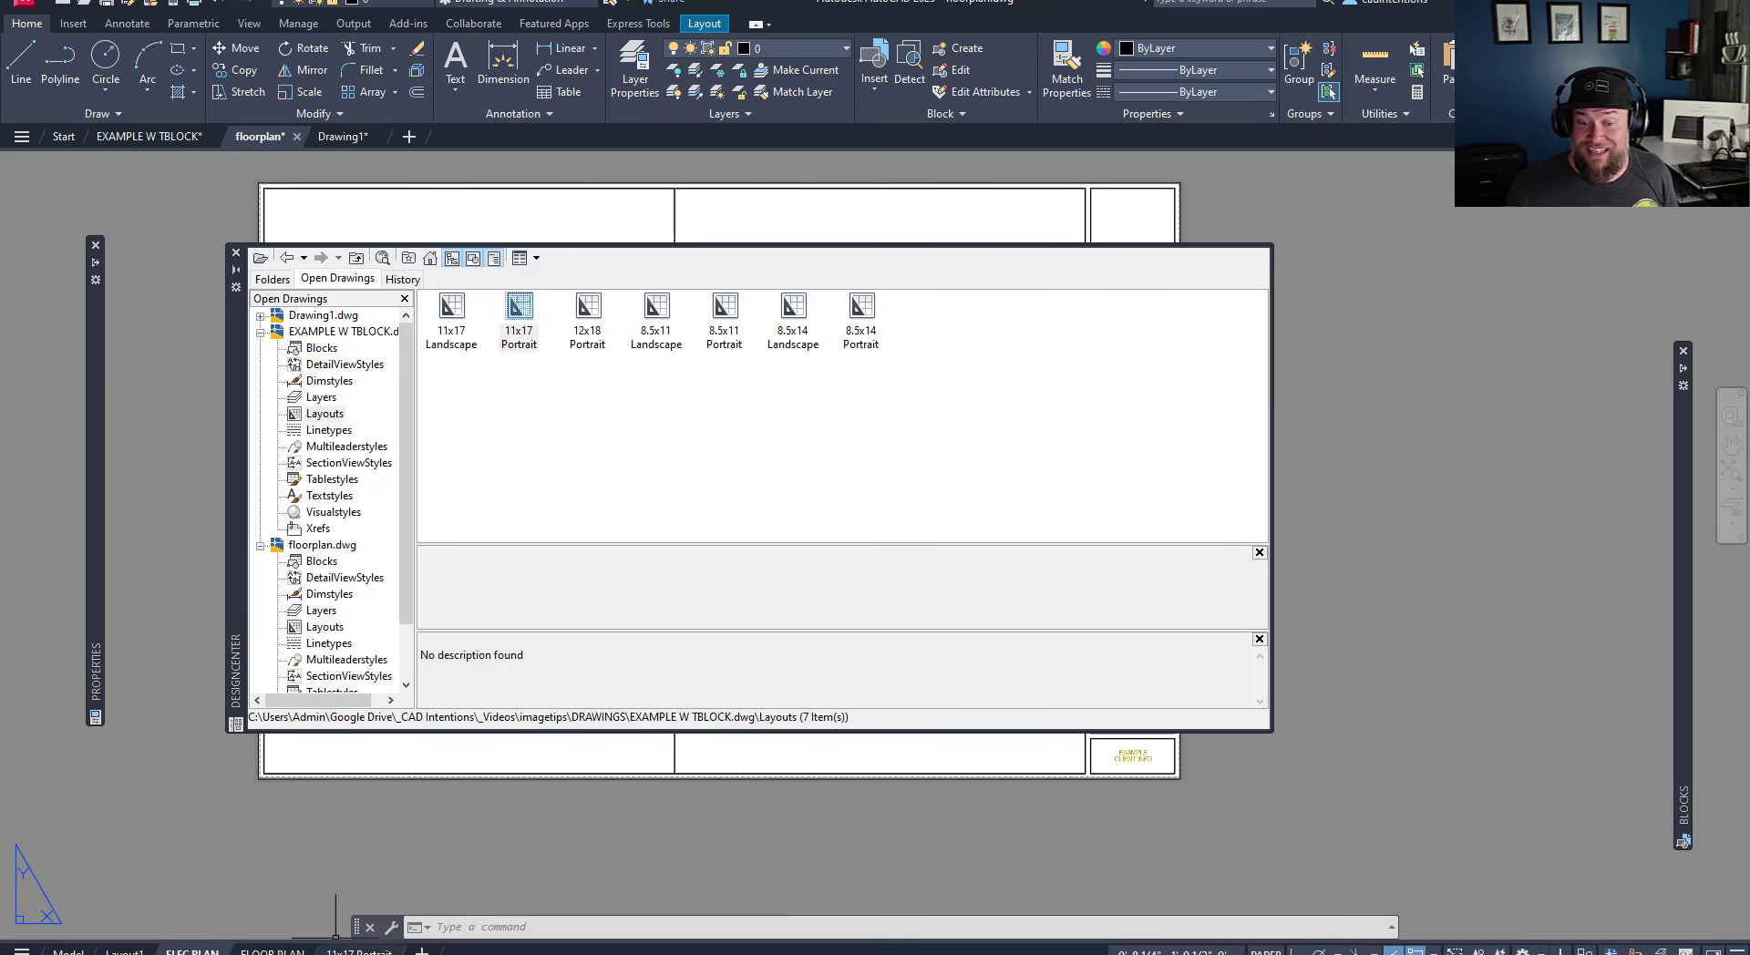
- Open the 11x17 Portrait layout in the floorplan drawing, collapse DesignCenter and examine the layout's title block
click(362, 950)
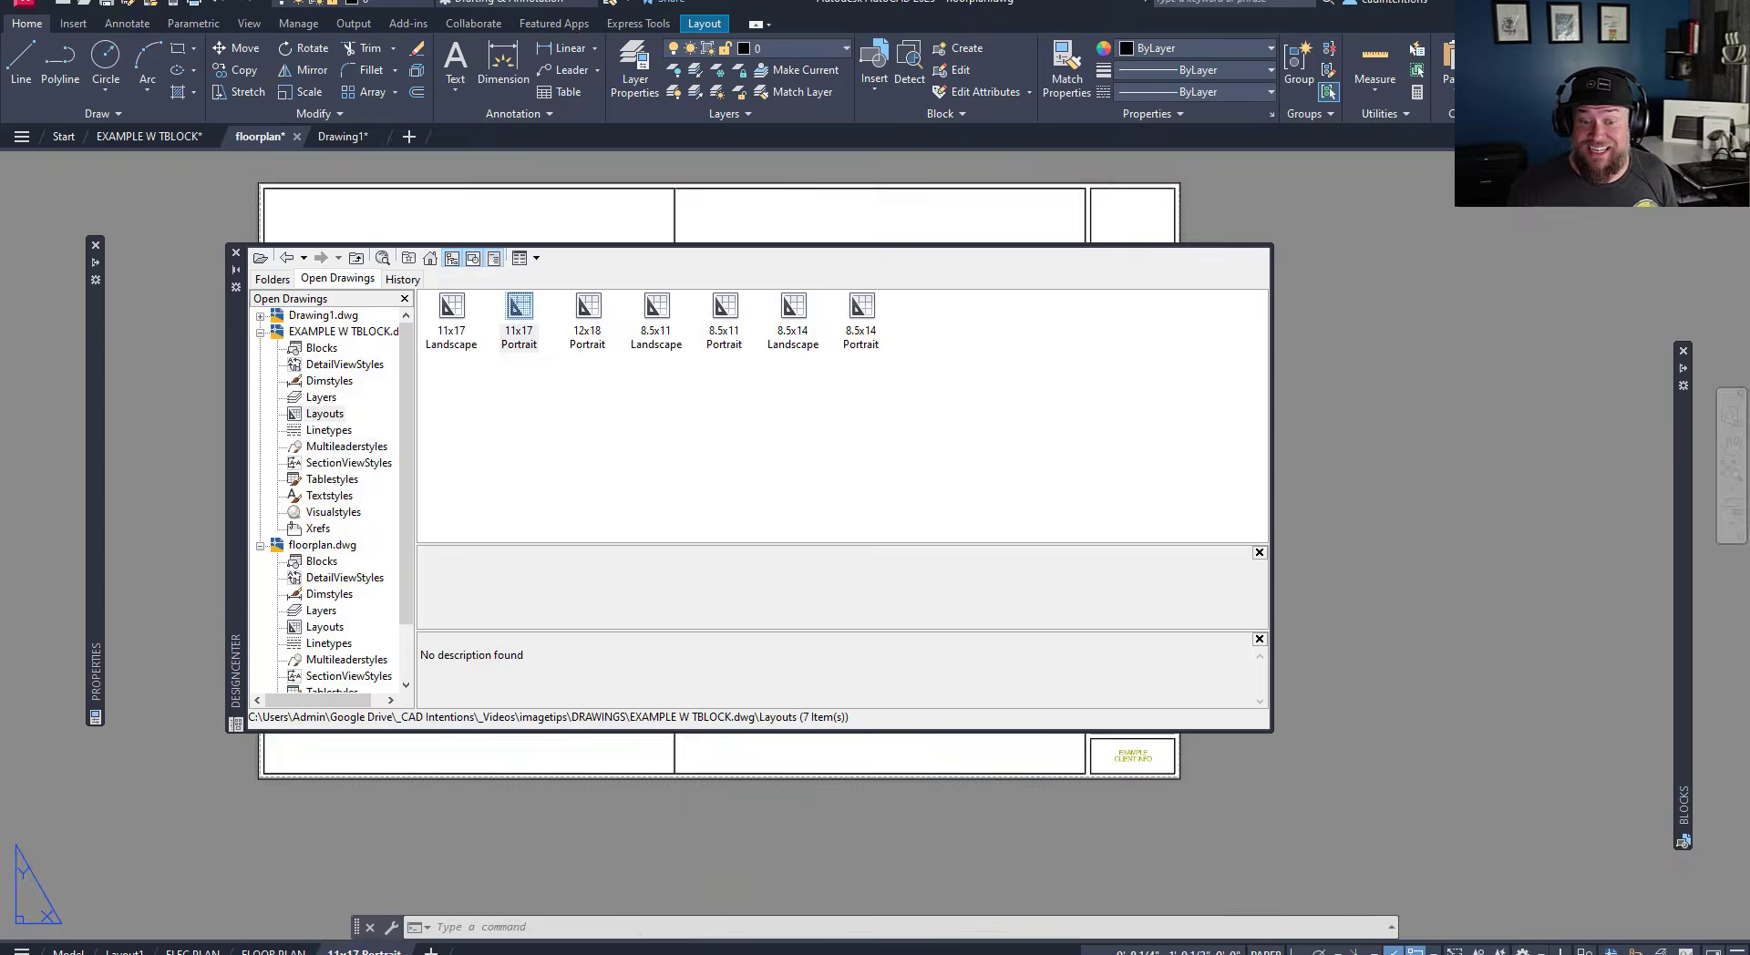
click(235, 270)
middle_drag(692, 501, 734, 429)
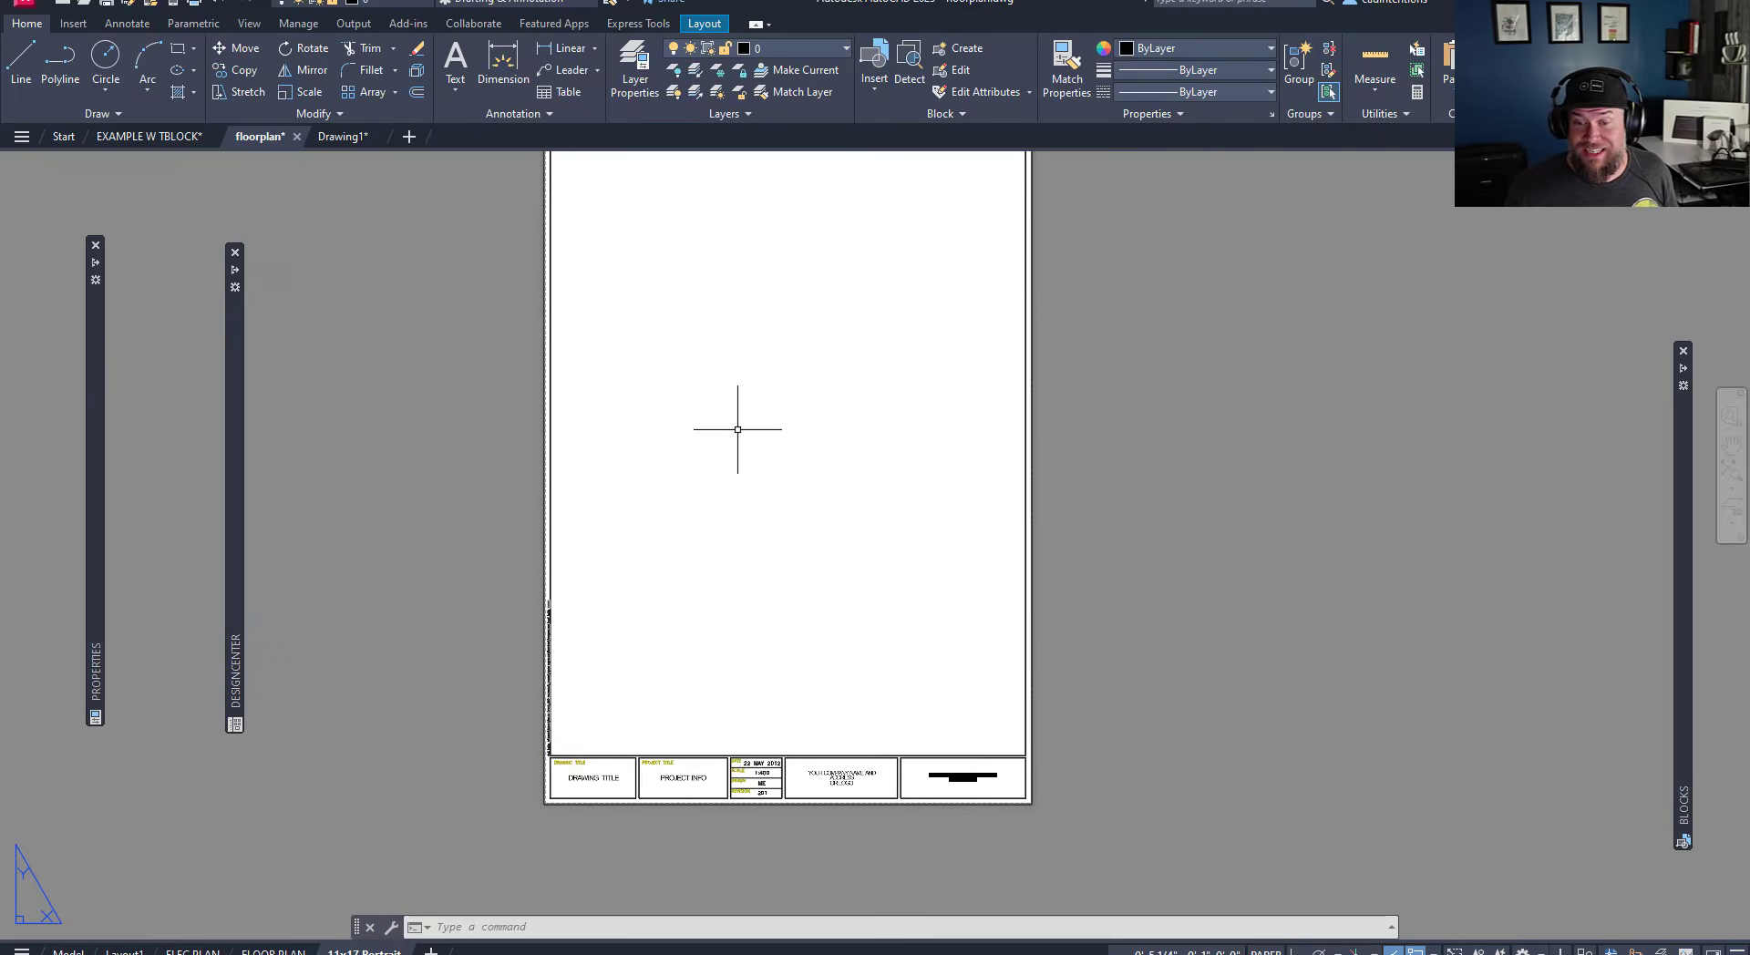
scroll(766, 714, up, 4)
middle_drag(779, 729, 915, 570)
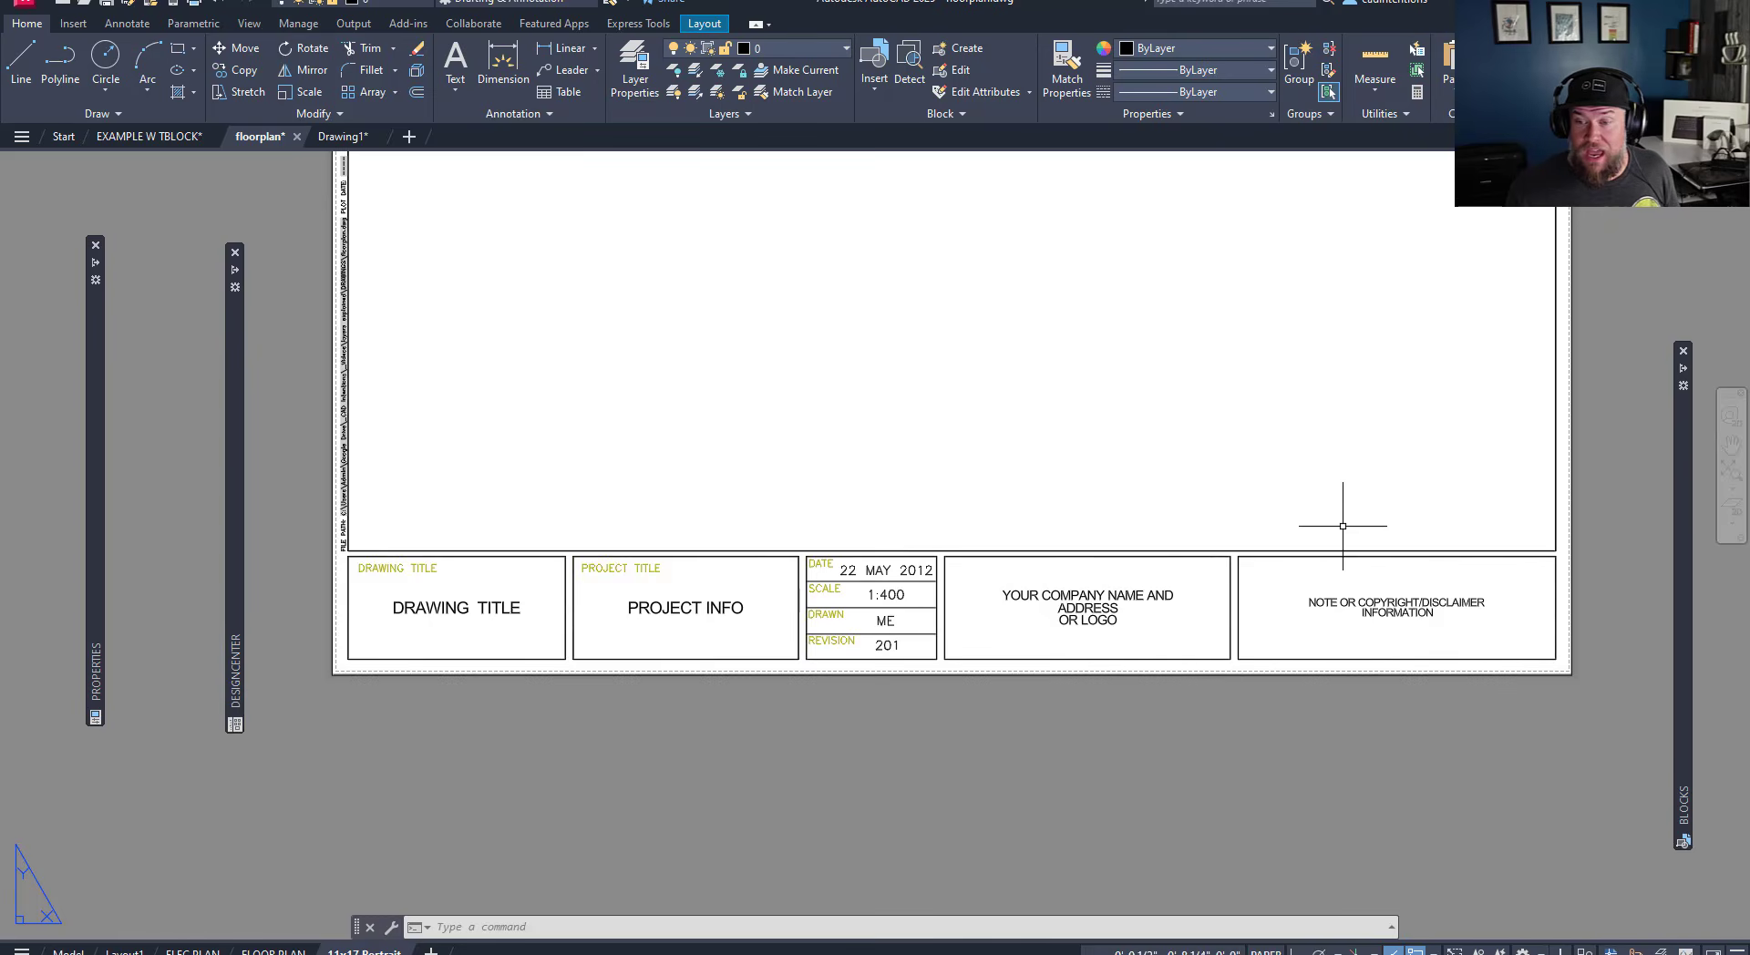
middle_drag(1347, 517, 1275, 545)
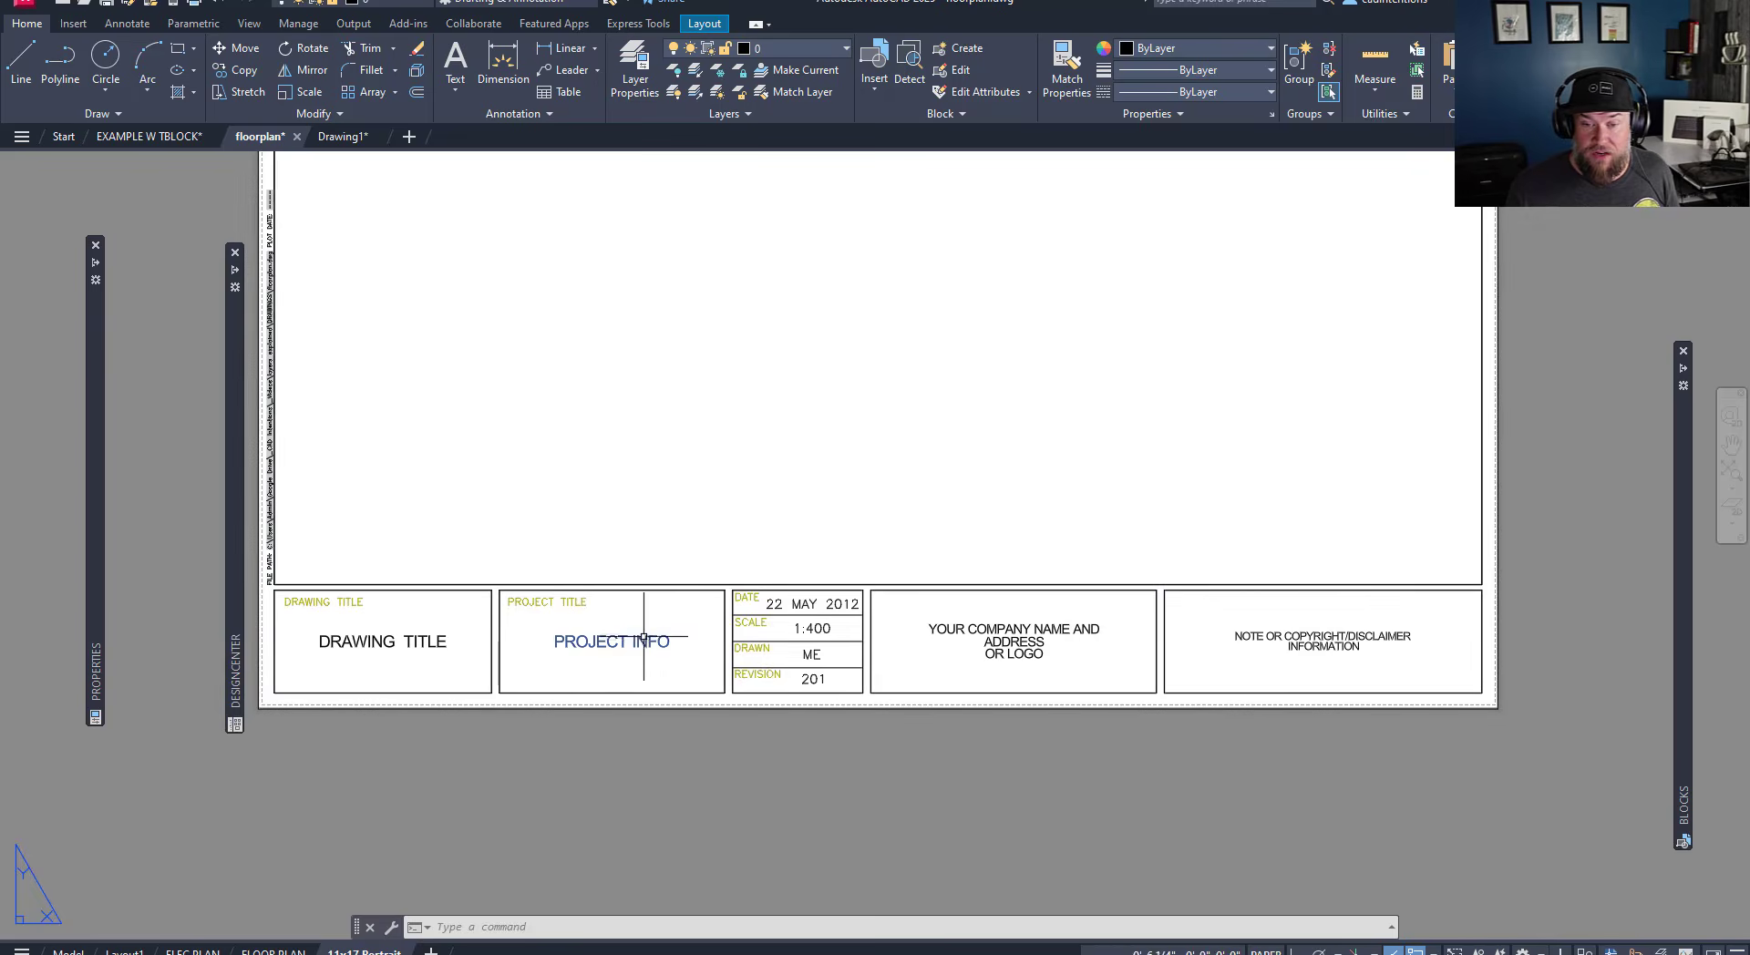
scroll(644, 644, down, 4)
middle_drag(738, 485, 744, 627)
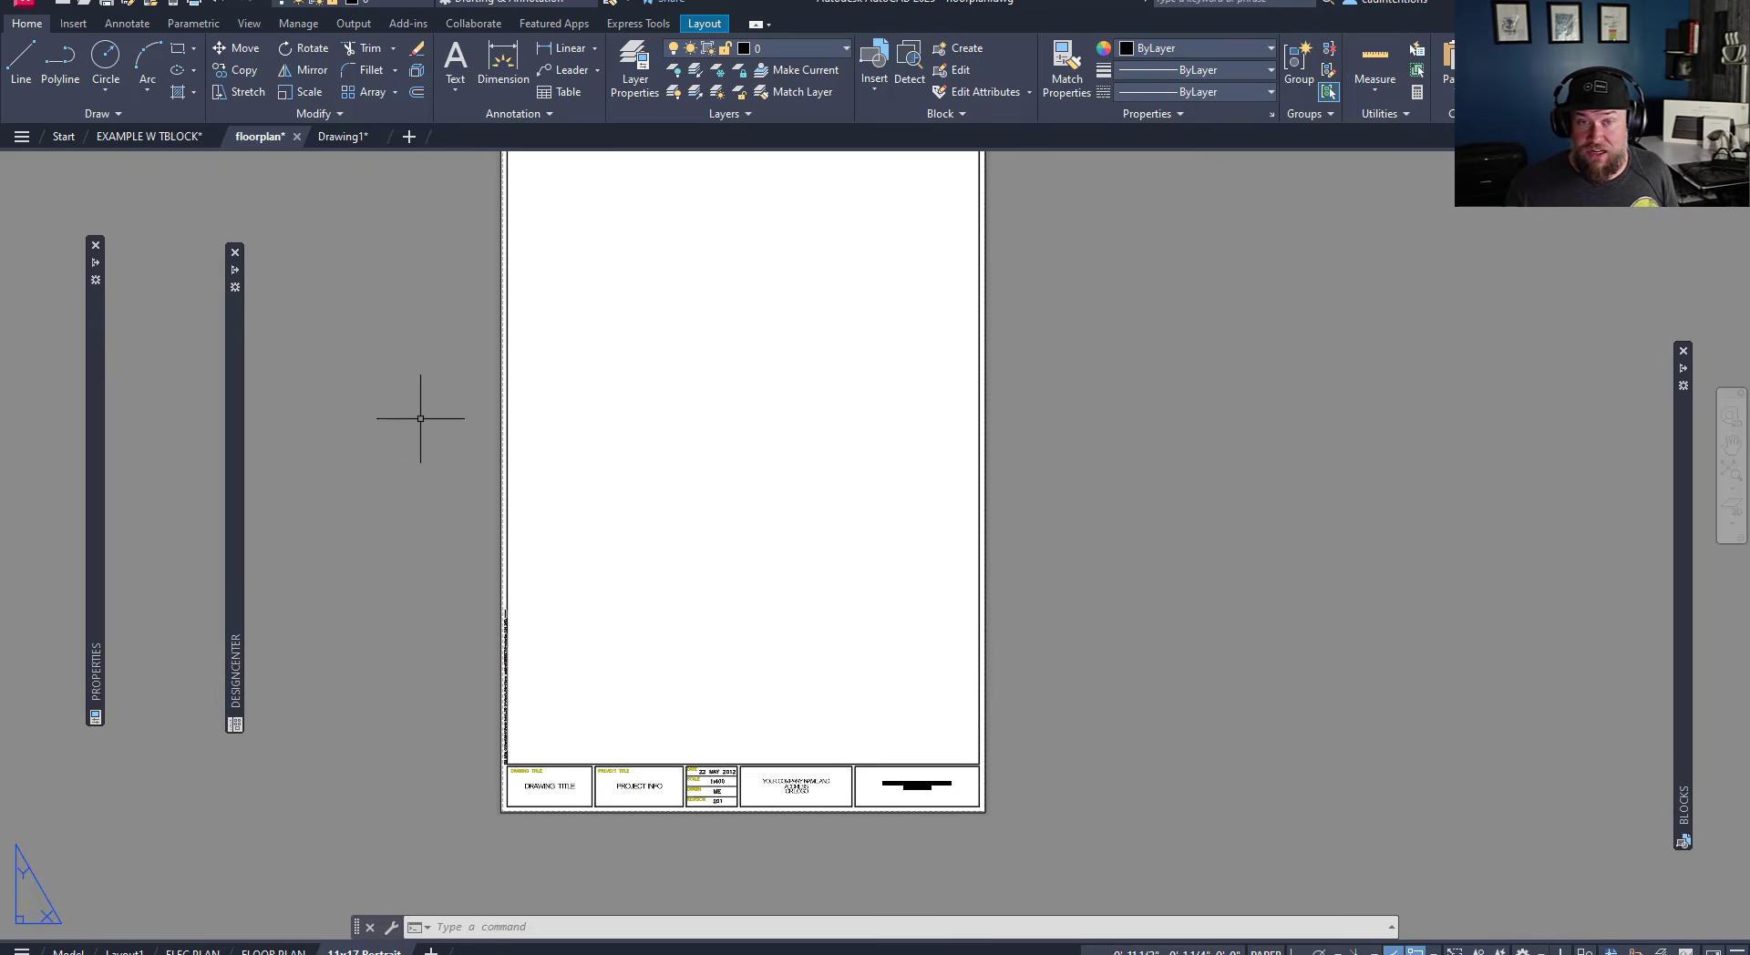
middle_drag(536, 424, 591, 488)
- Save the floorplan drawing with no command active
key(Escape)
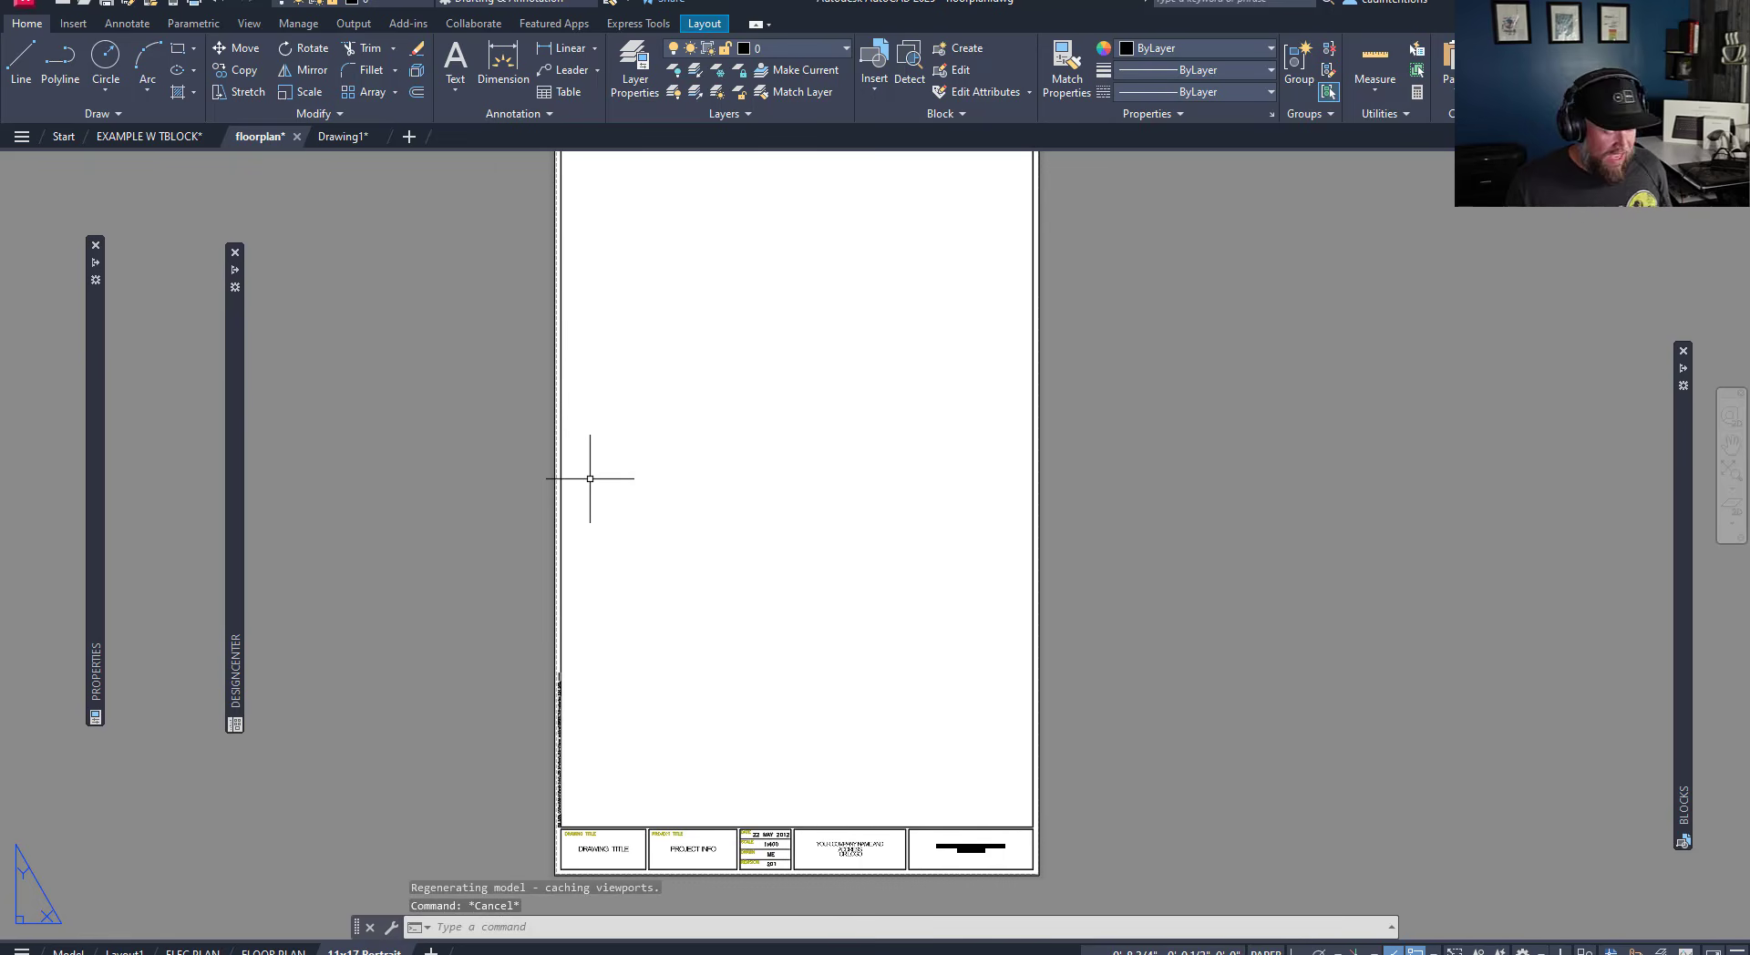
key(ctrl+s)
middle_drag(775, 370, 805, 516)
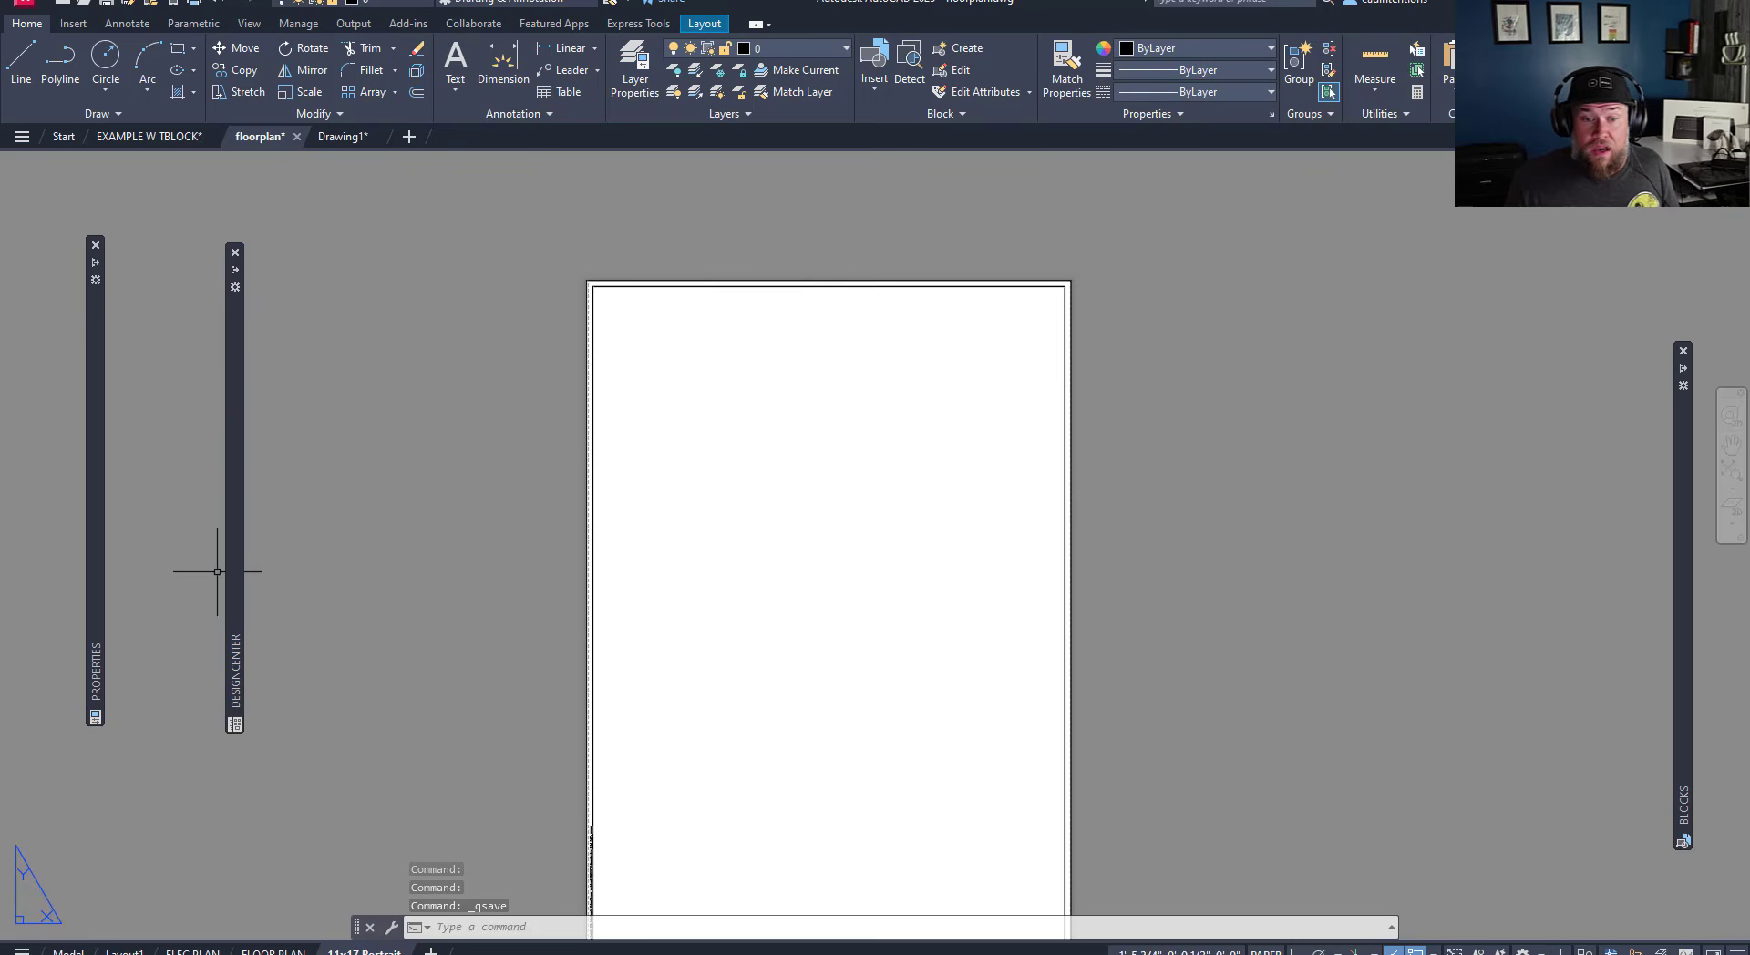
- Browse the layouts, linetypes, dimension styles, blocks, text styles and layers of EXAMPLE W TBLOCK.dwg in DesignCenter
mouse_move(235, 569)
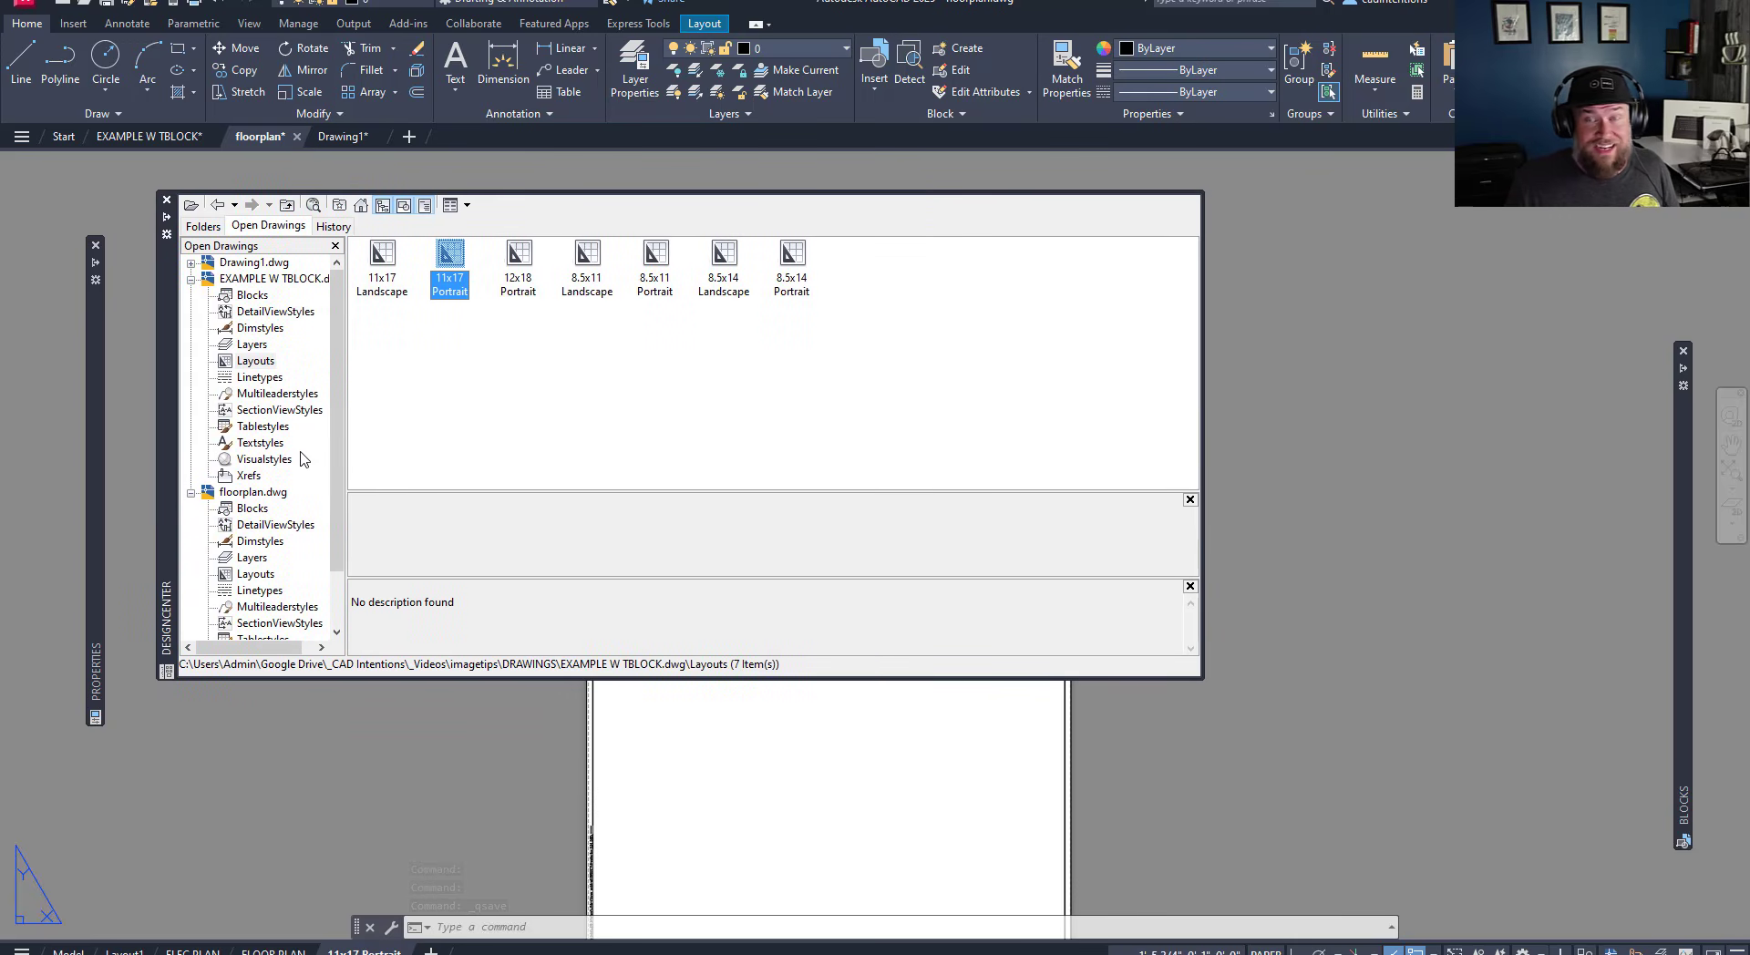
scroll(304, 456, down, 2)
drag(337, 402, 339, 339)
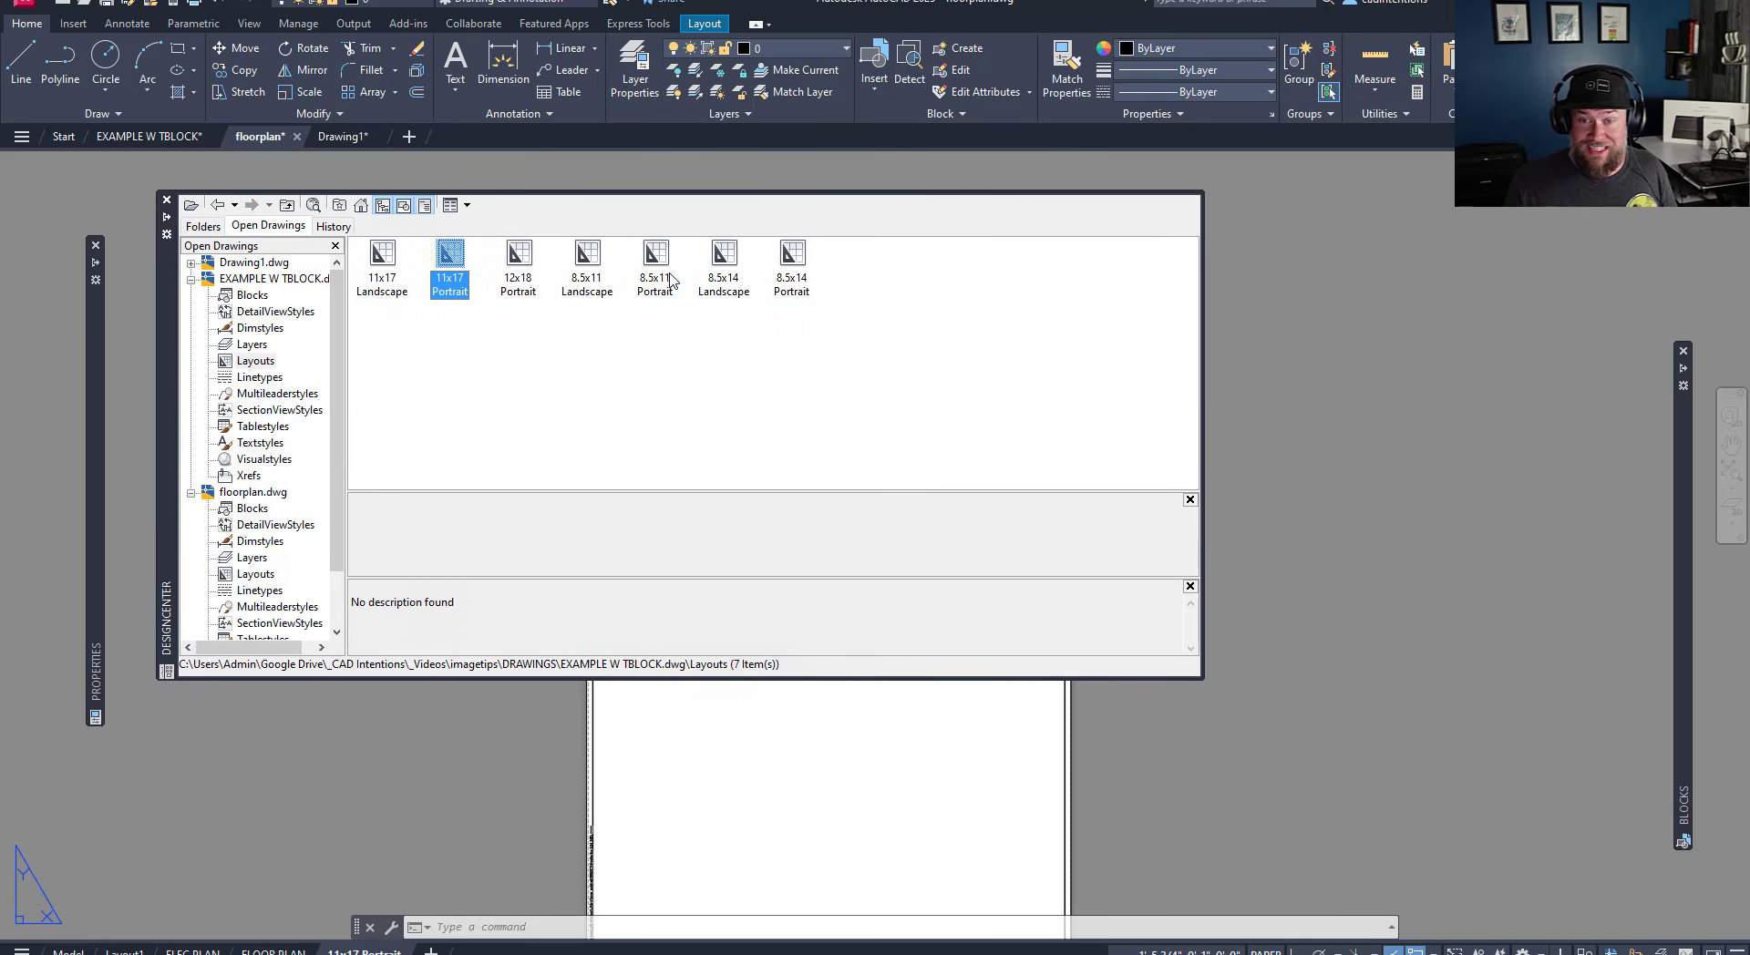
click(748, 284)
click(791, 299)
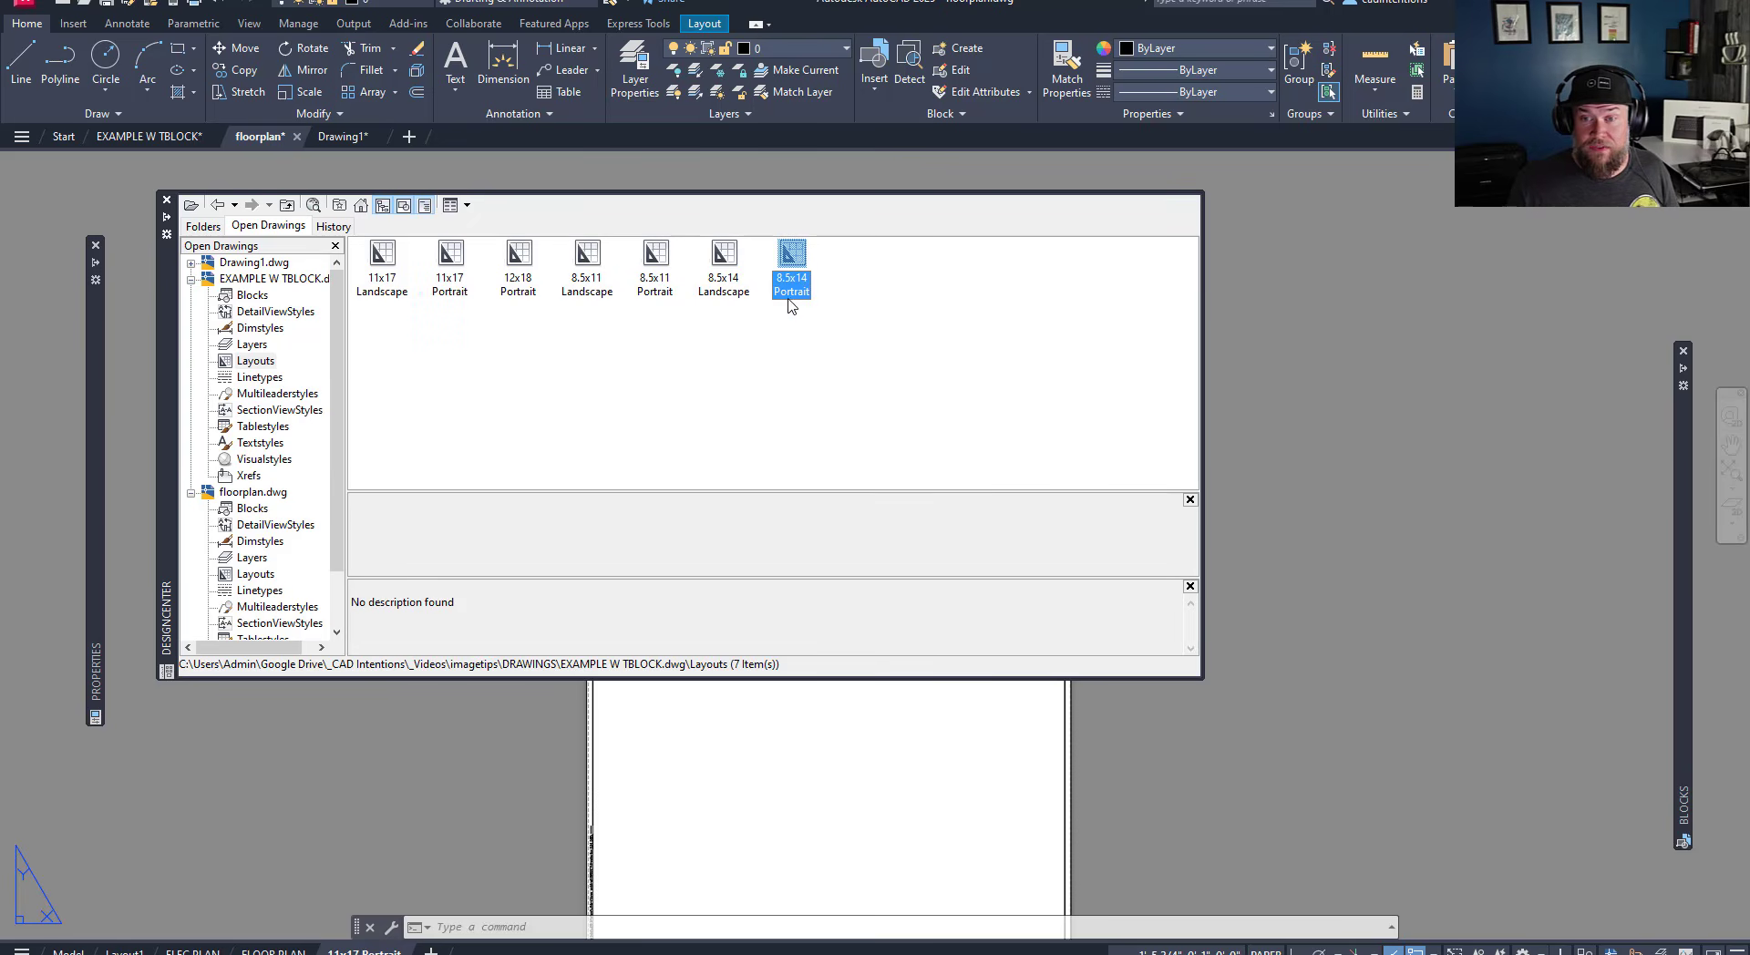
click(261, 377)
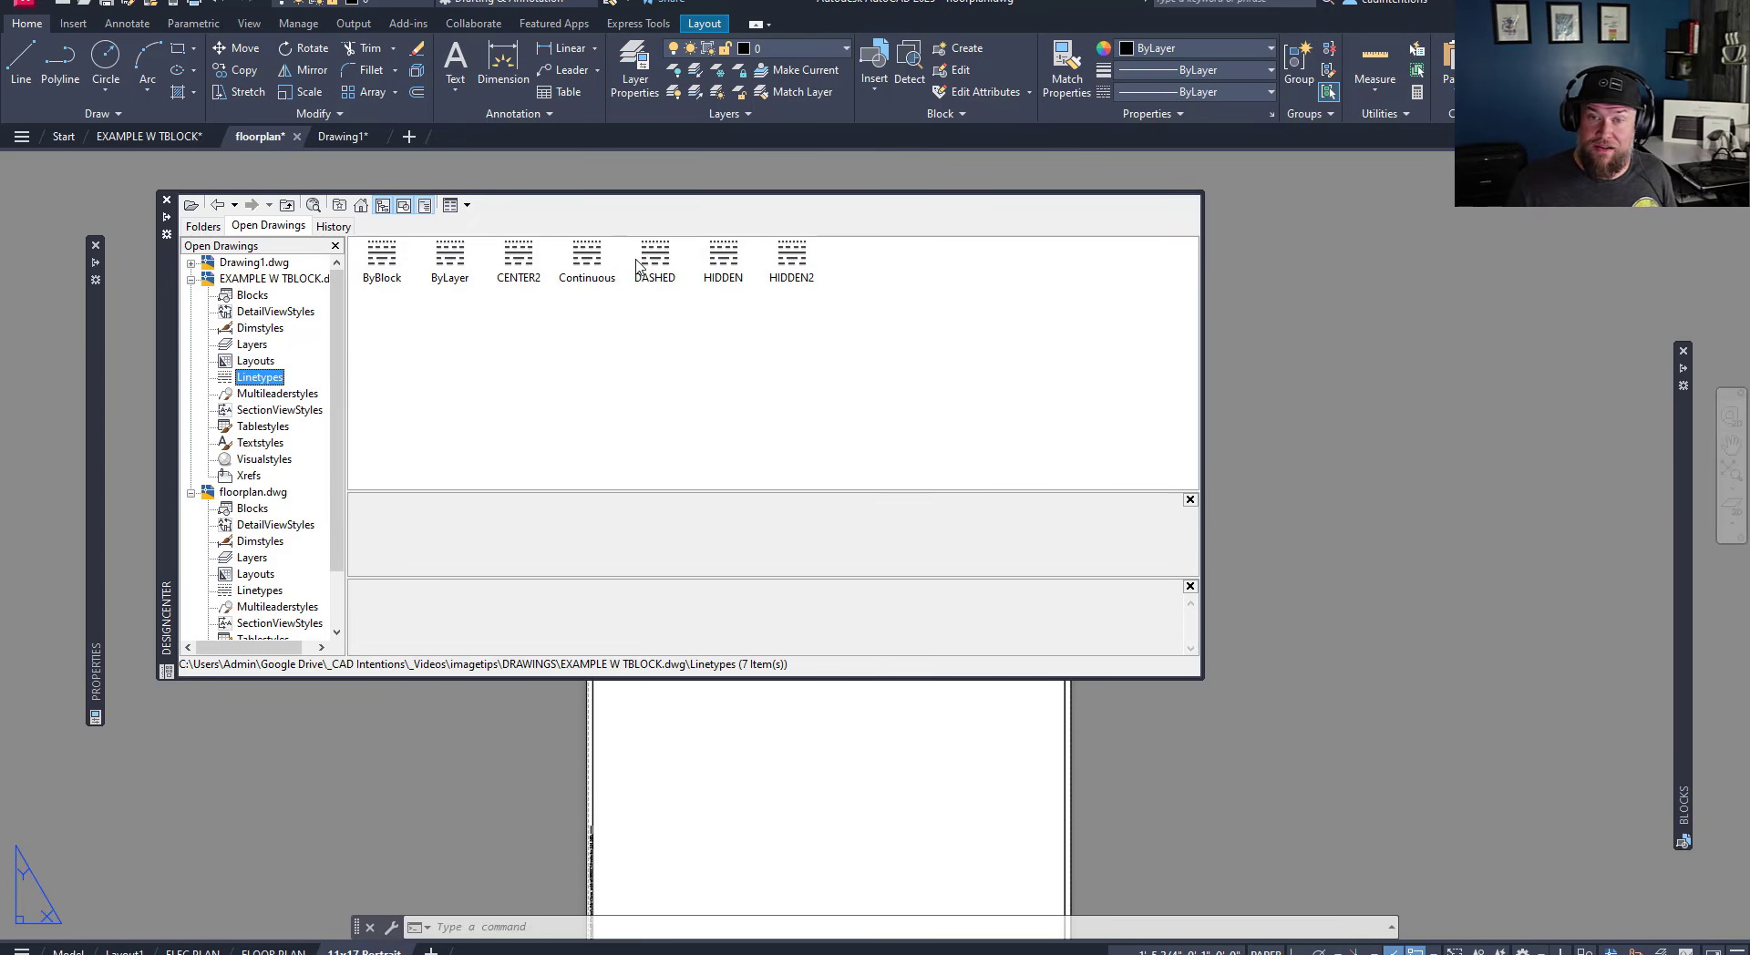
click(725, 264)
click(644, 276)
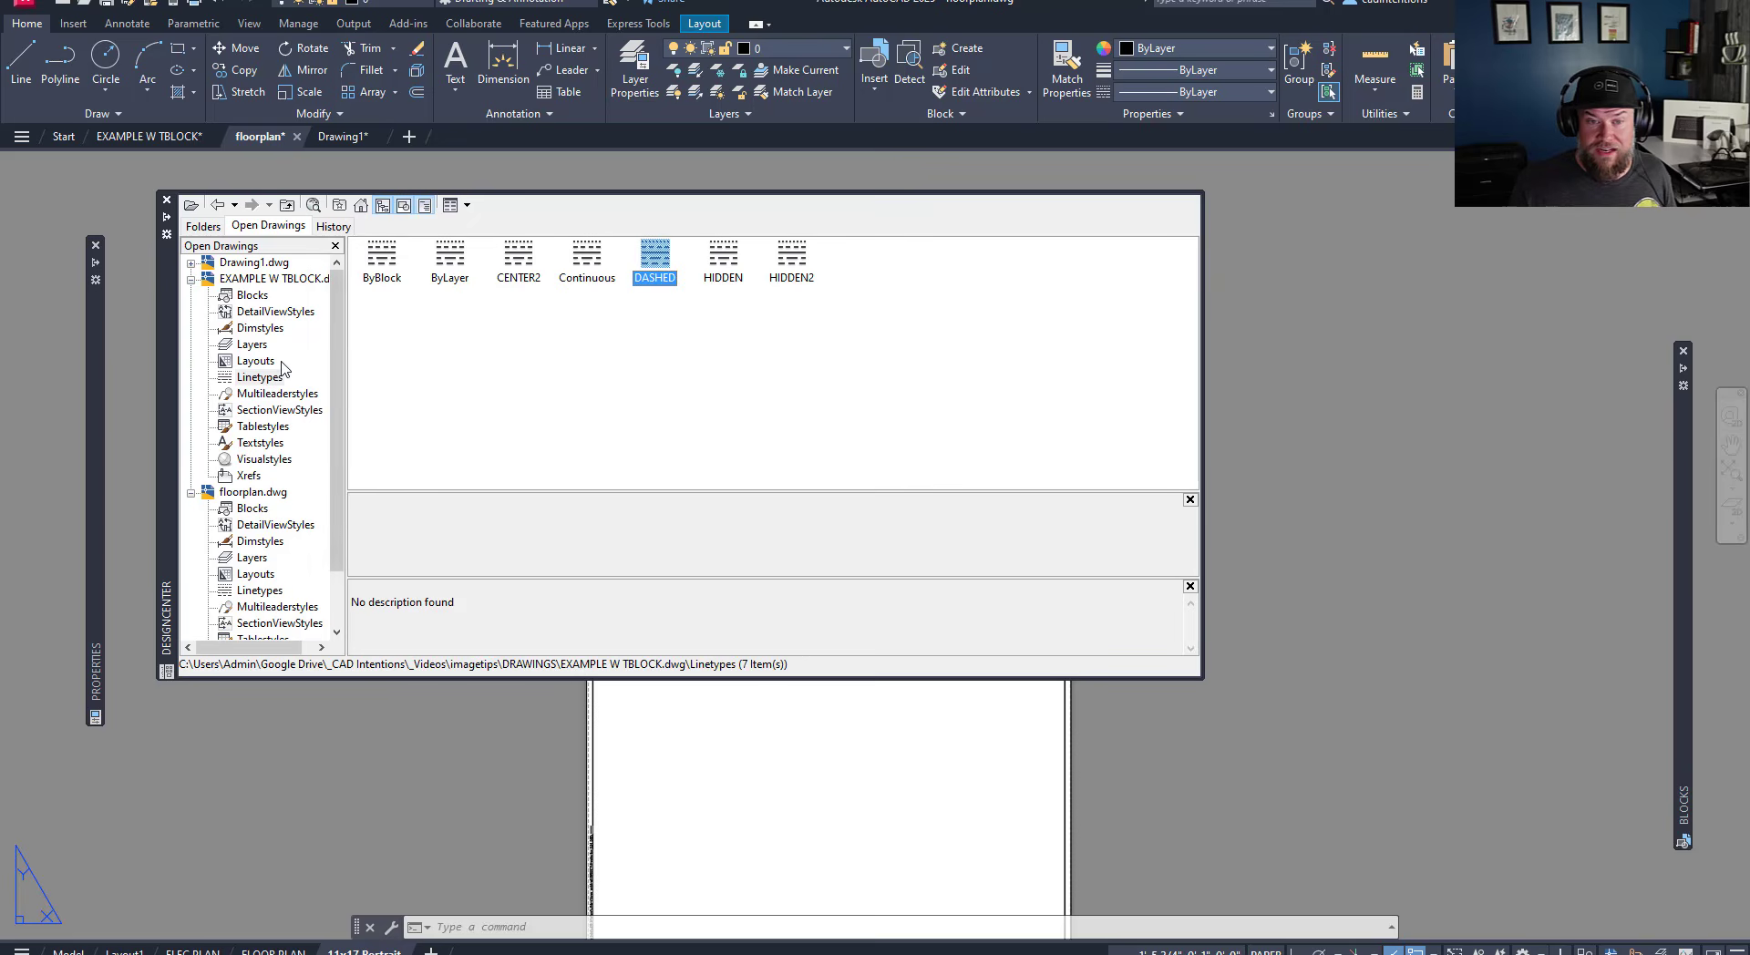
click(259, 330)
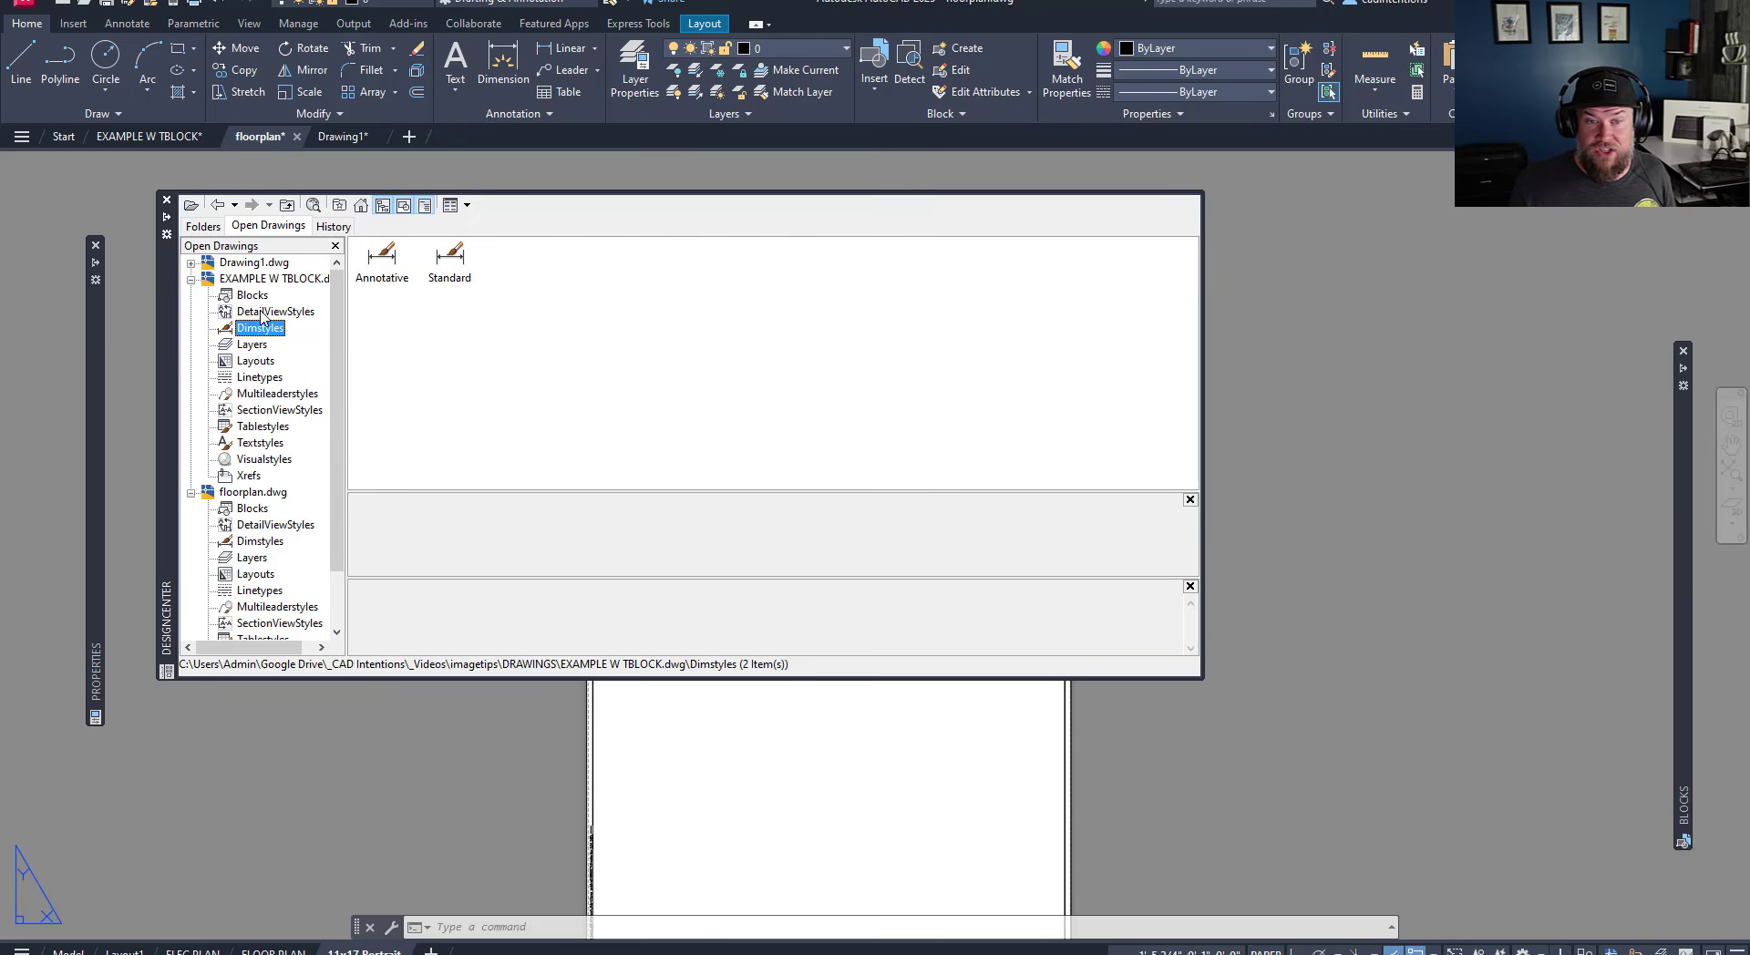
click(258, 297)
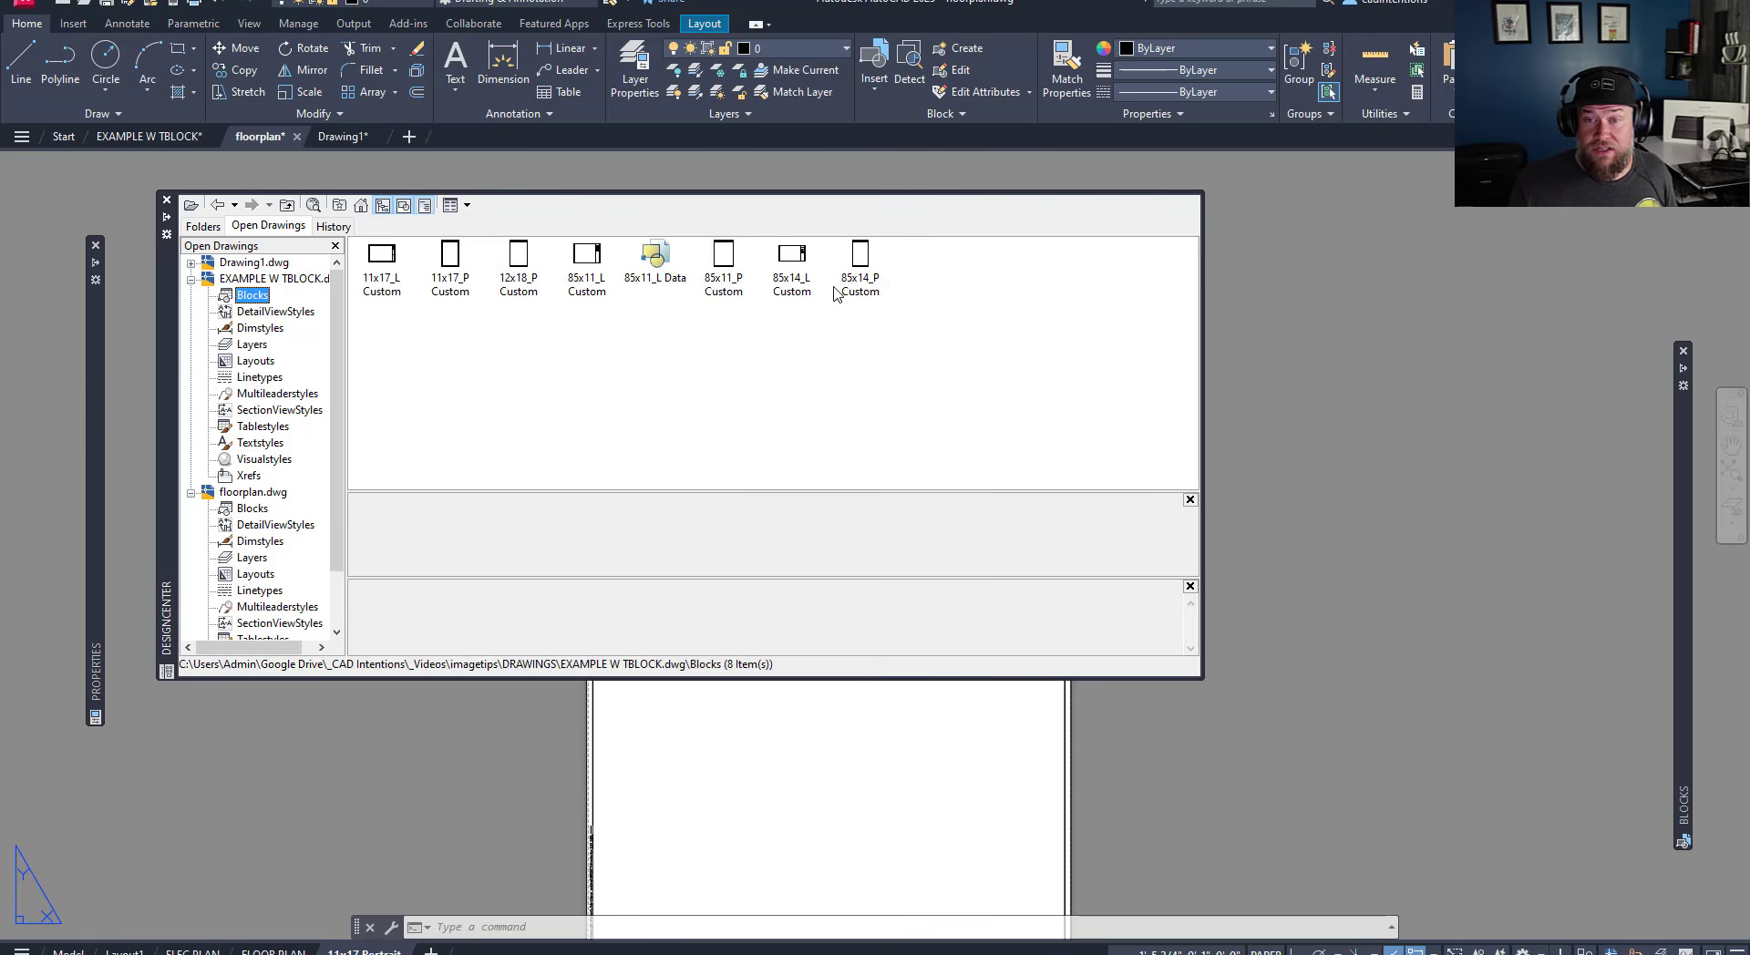
click(252, 444)
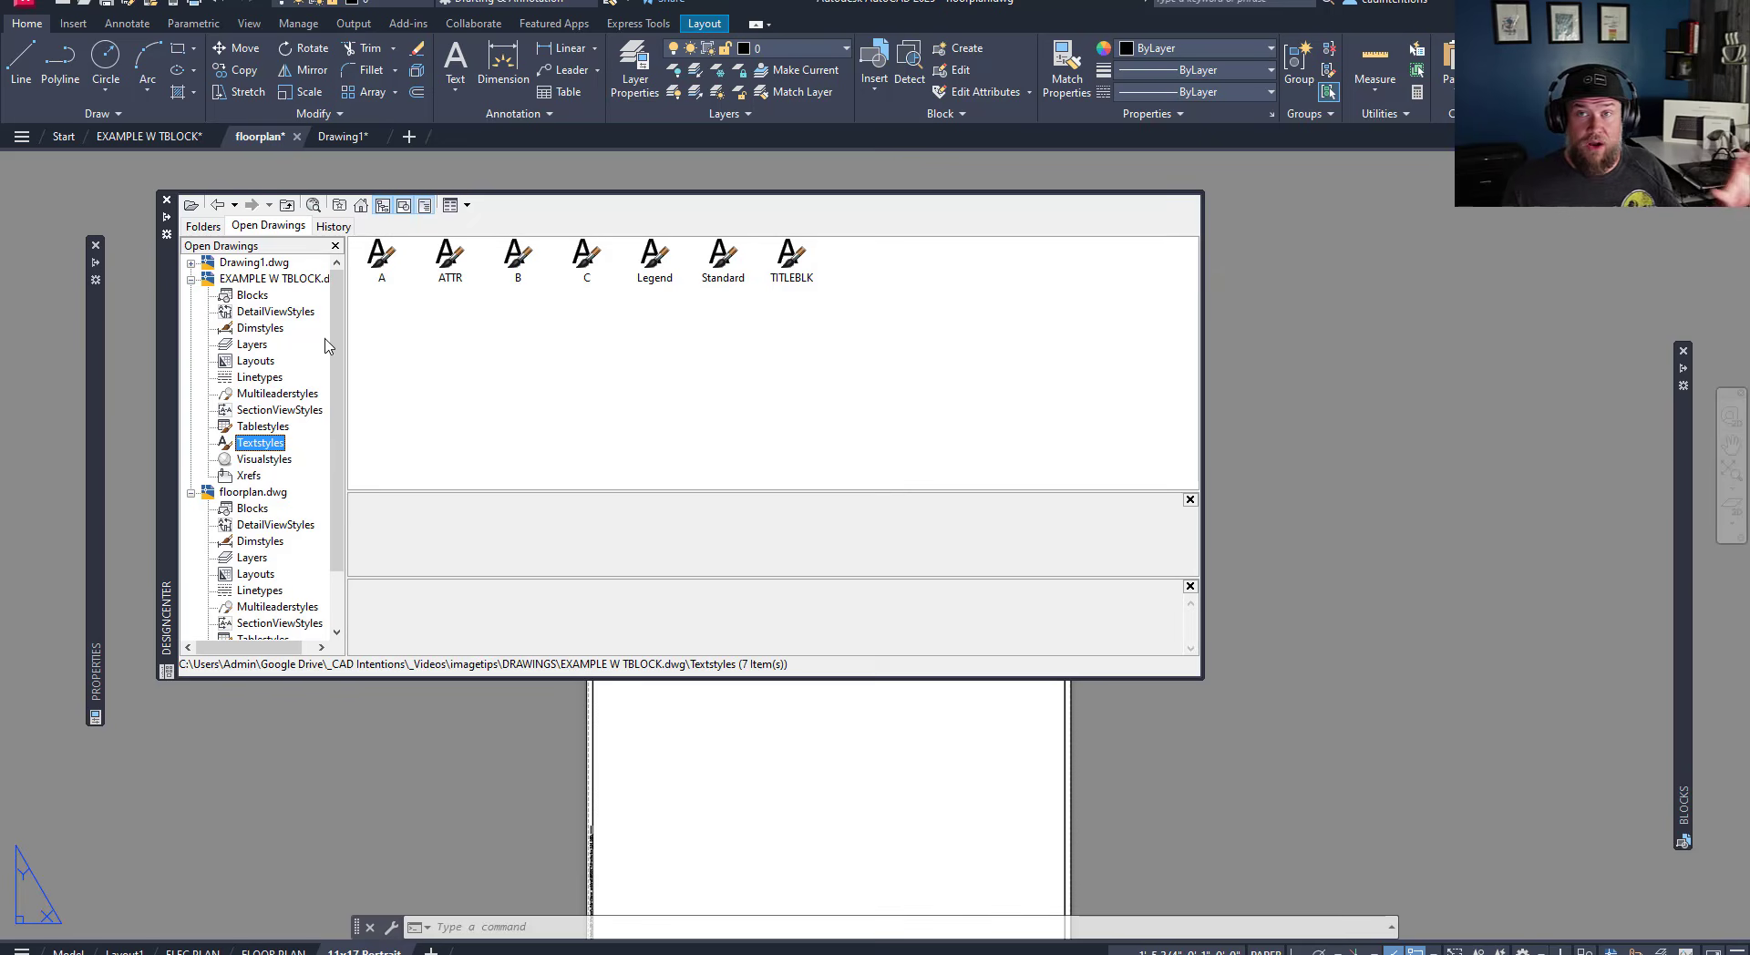
right_click(453, 263)
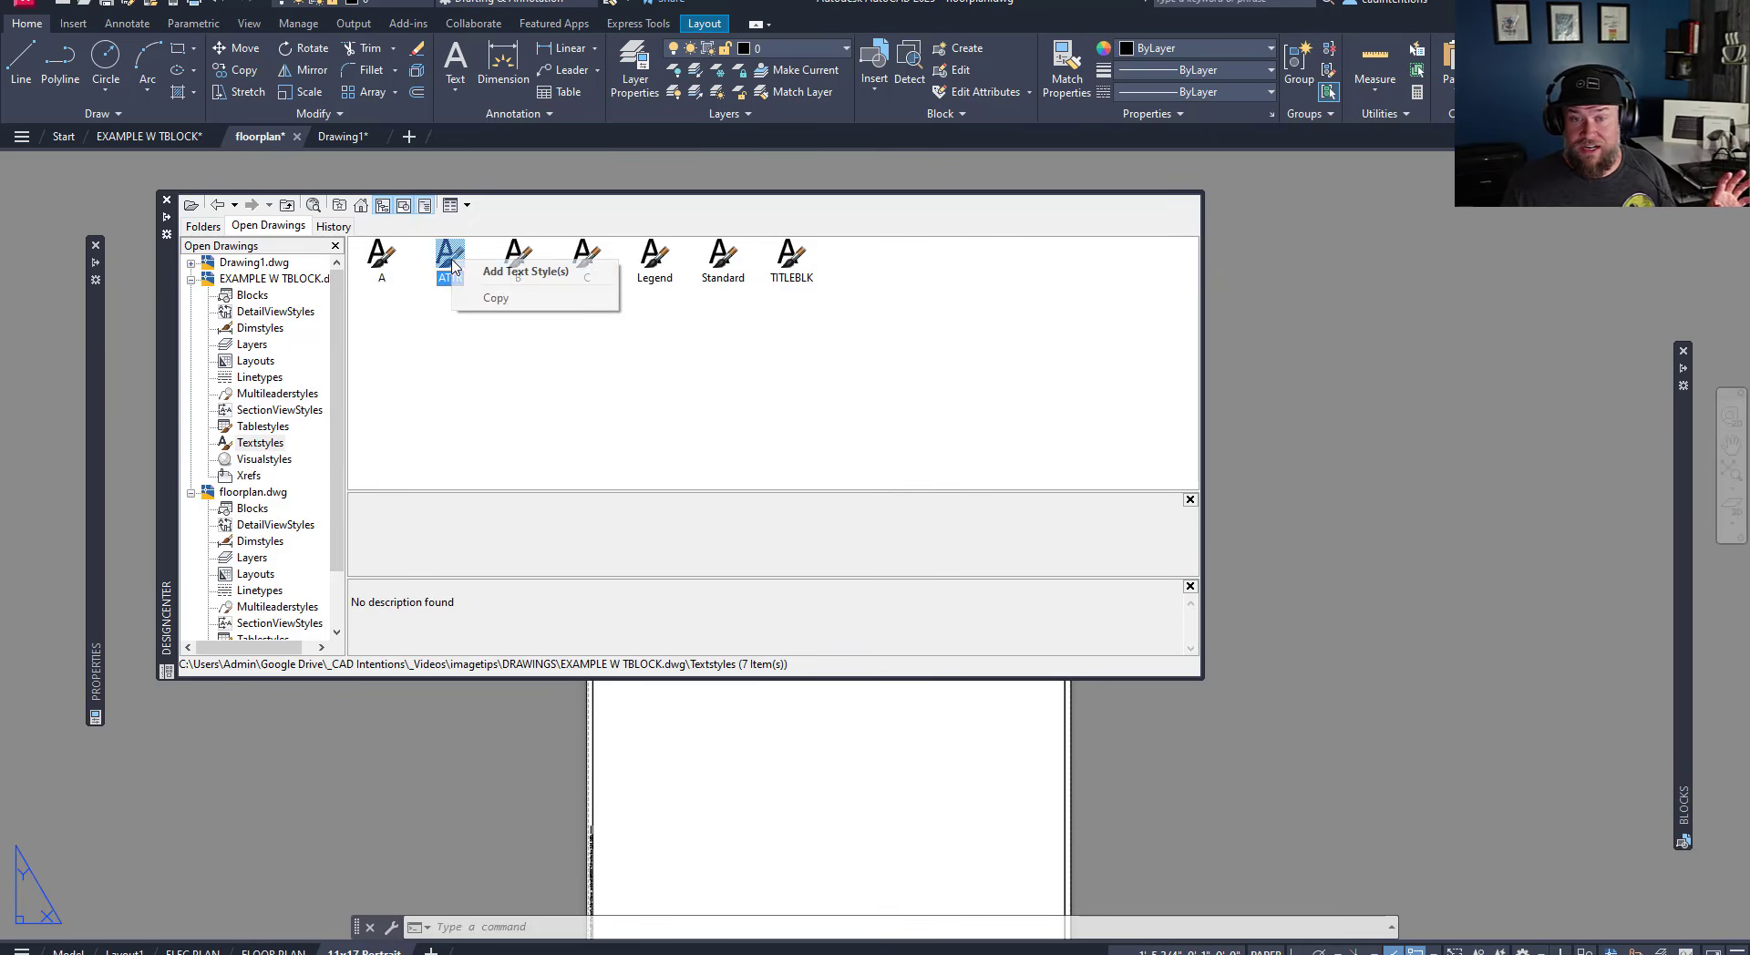
click(491, 459)
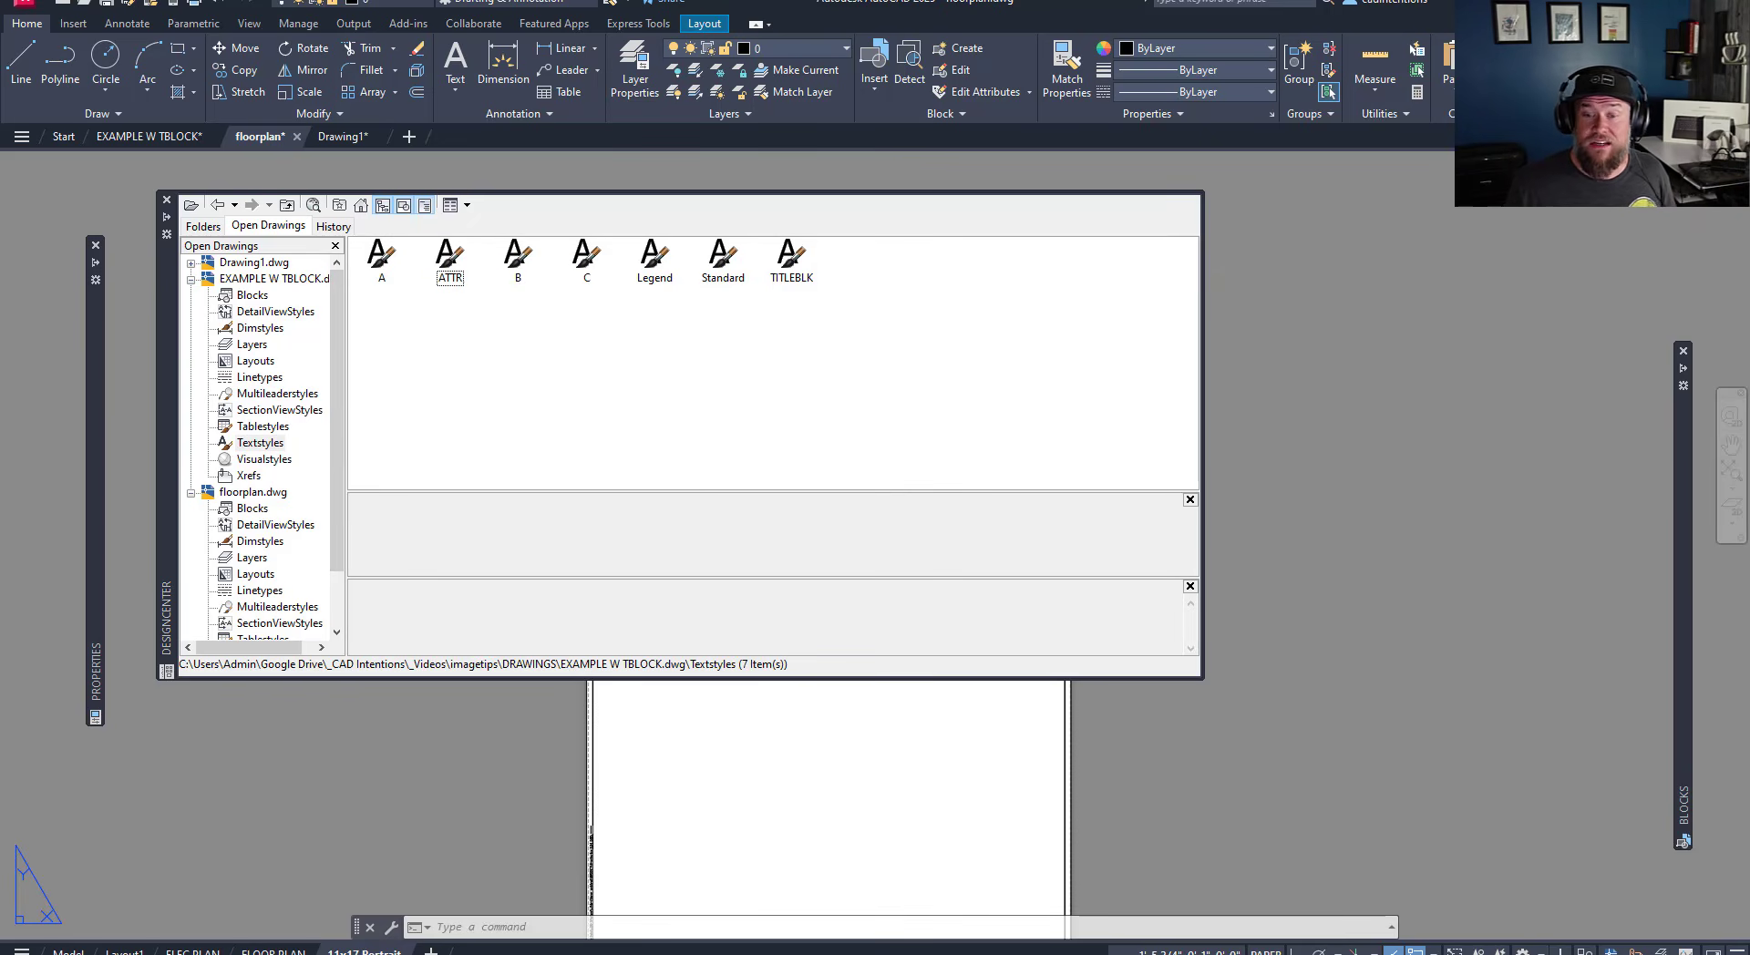
click(254, 344)
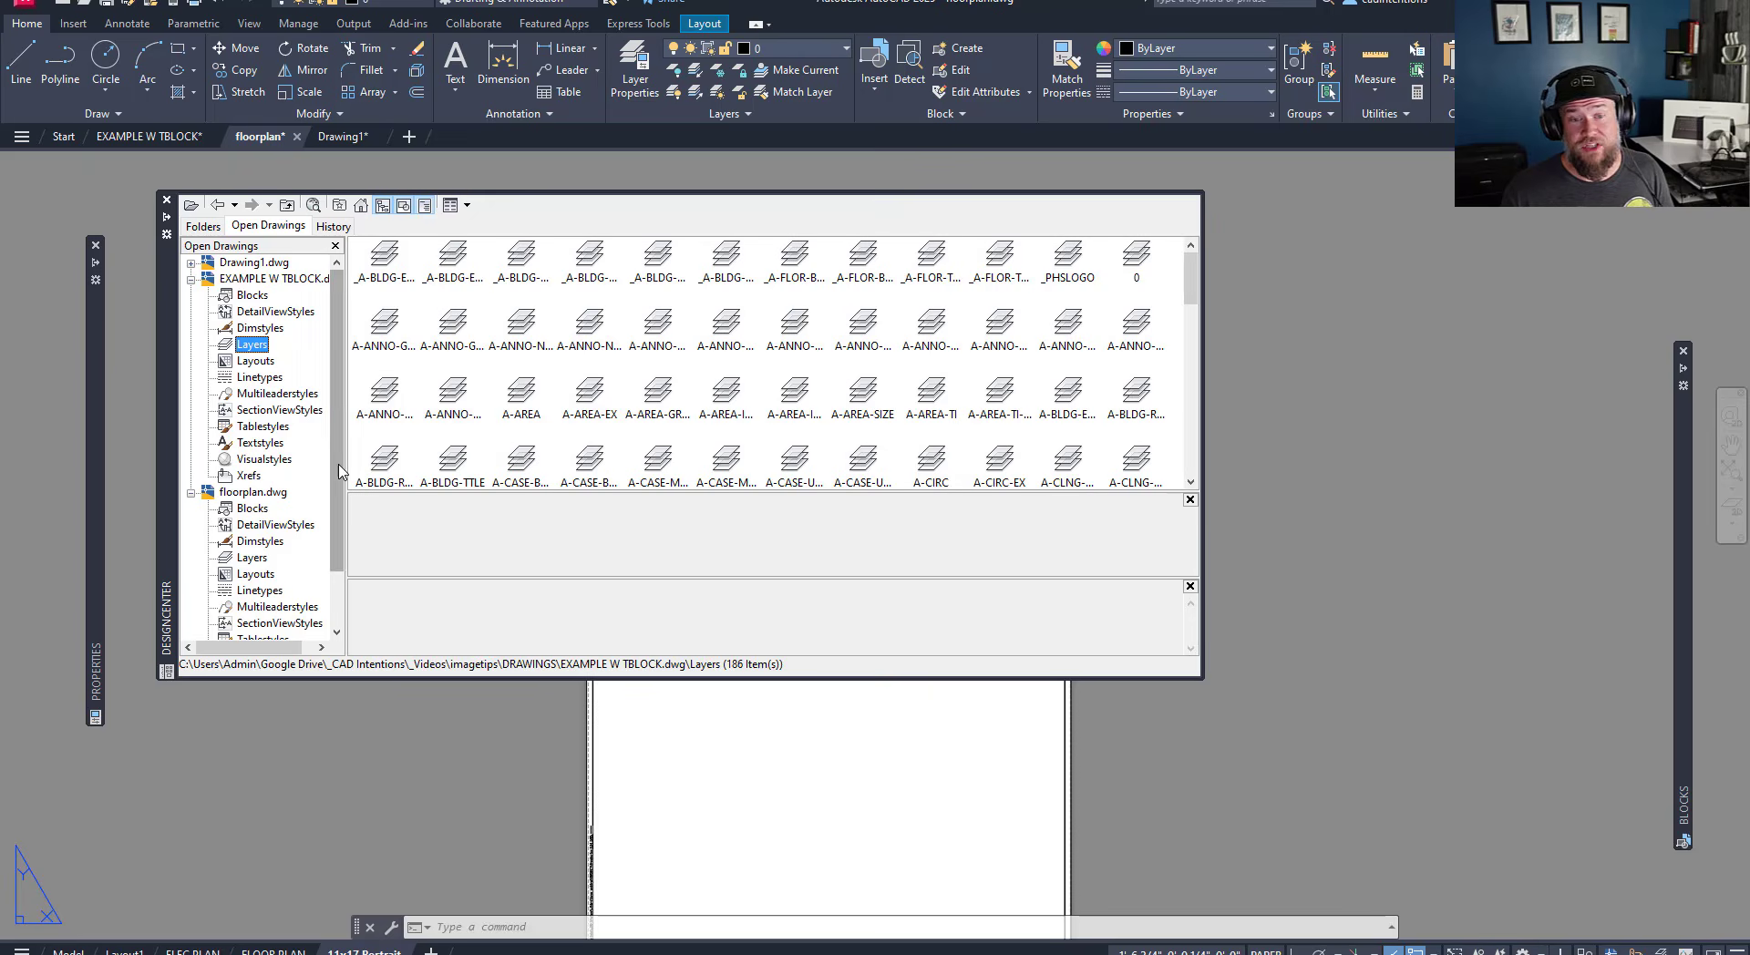
scroll(306, 429, down, 2)
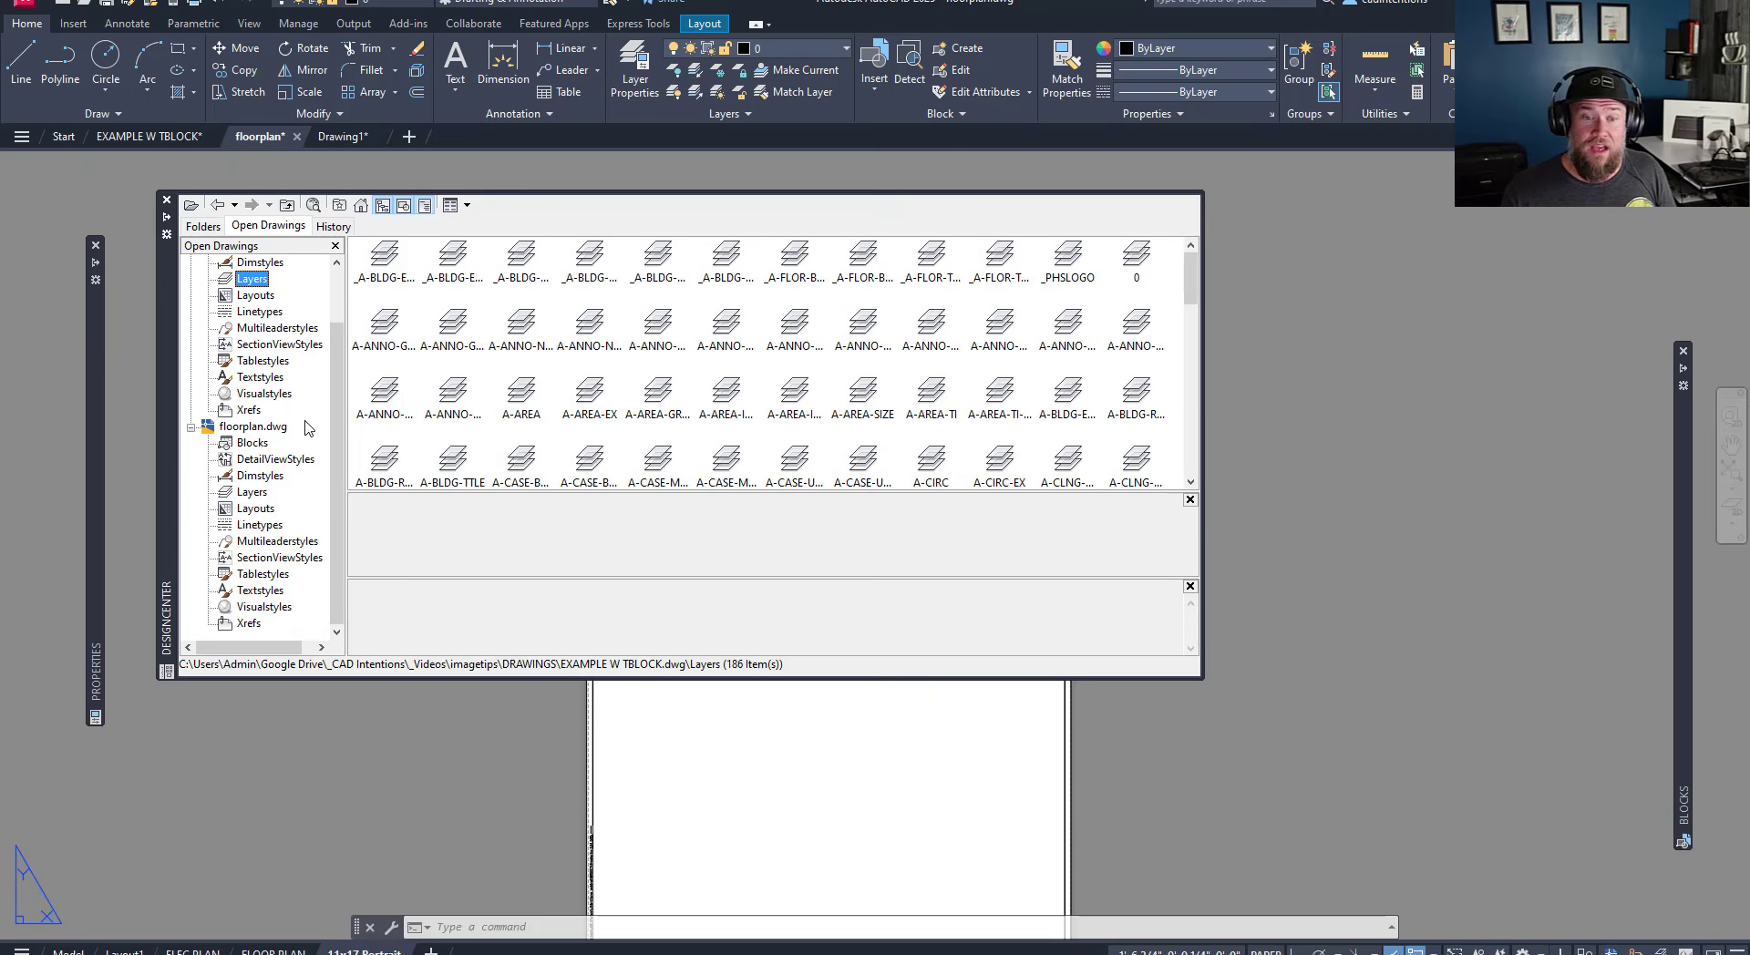
click(269, 351)
click(258, 313)
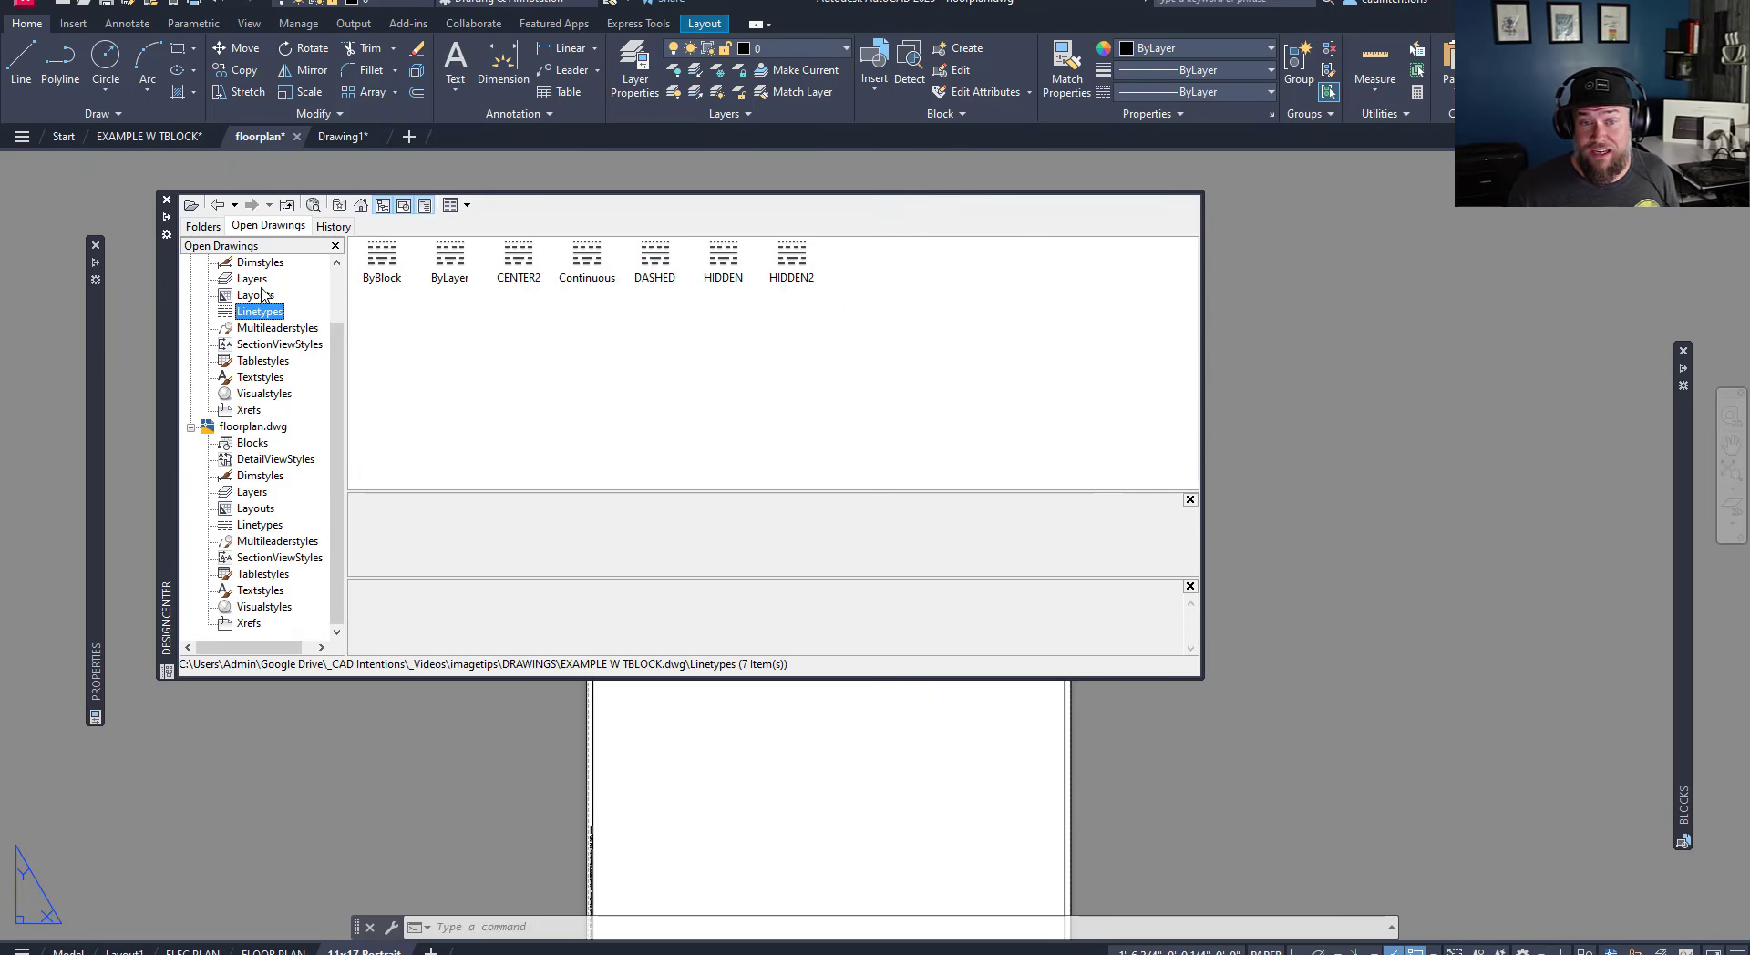
- Add the 12x18 Portrait layout from EXAMPLE W TBLOCK.dwg to the floorplan drawing through DesignCenter
click(262, 295)
scroll(292, 311, up, 1)
click(516, 272)
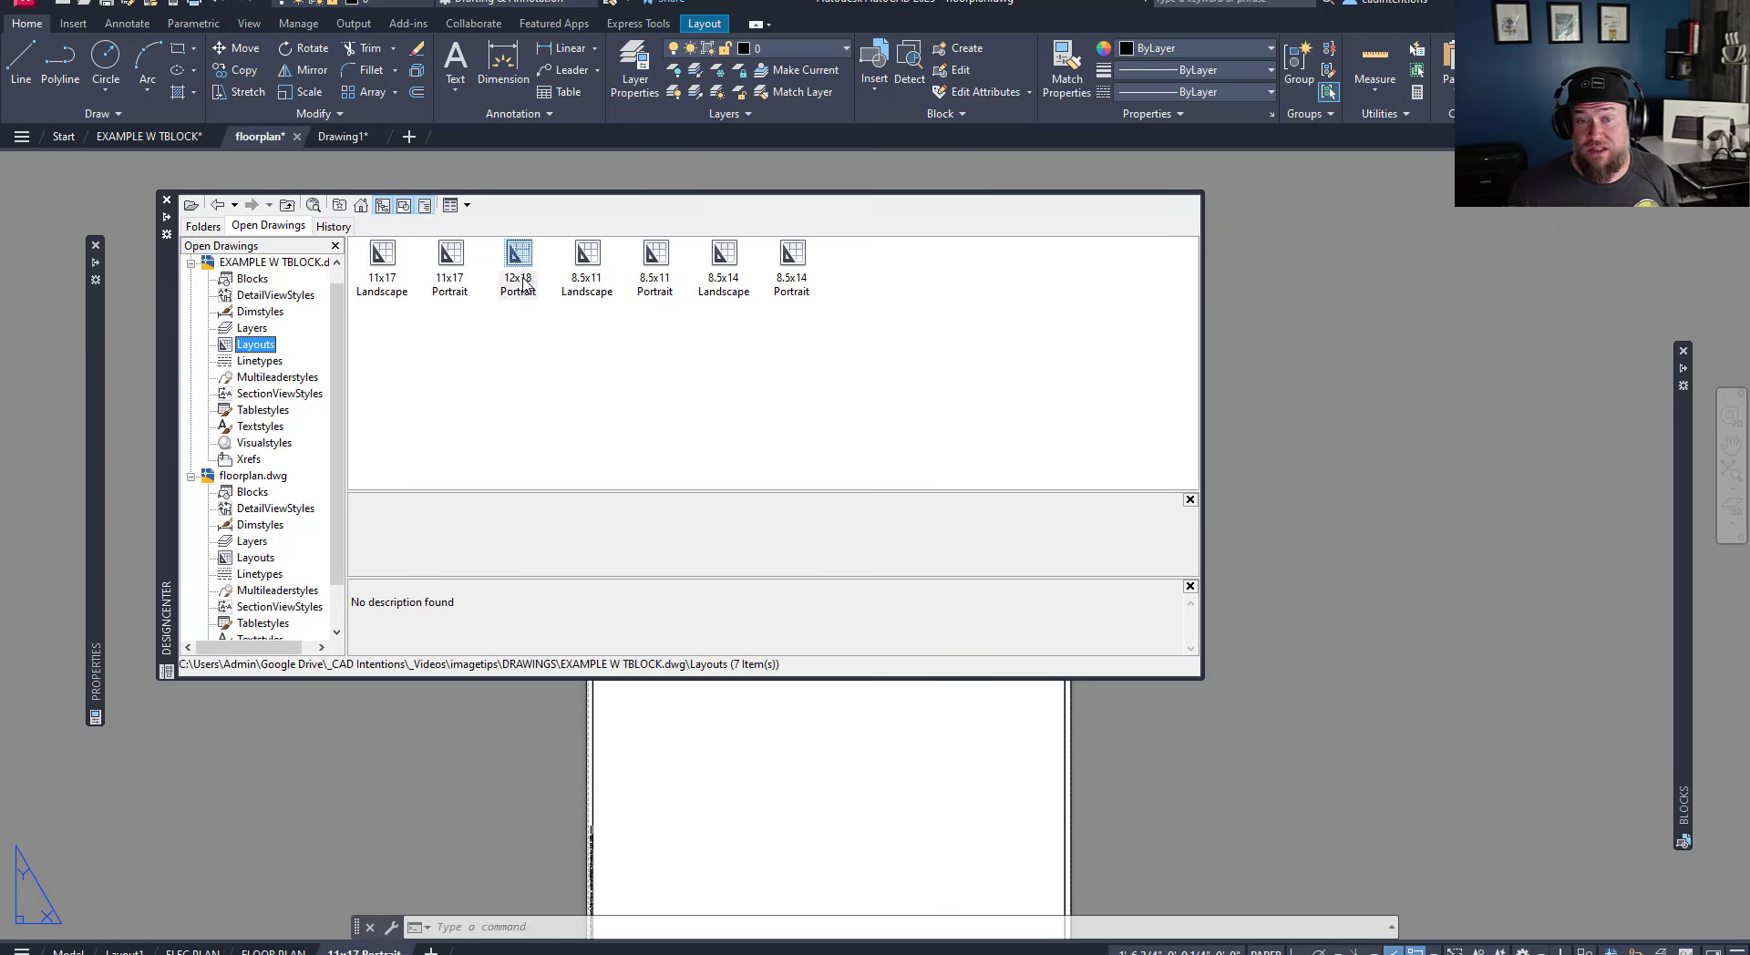
drag(1362, 472, 1360, 472)
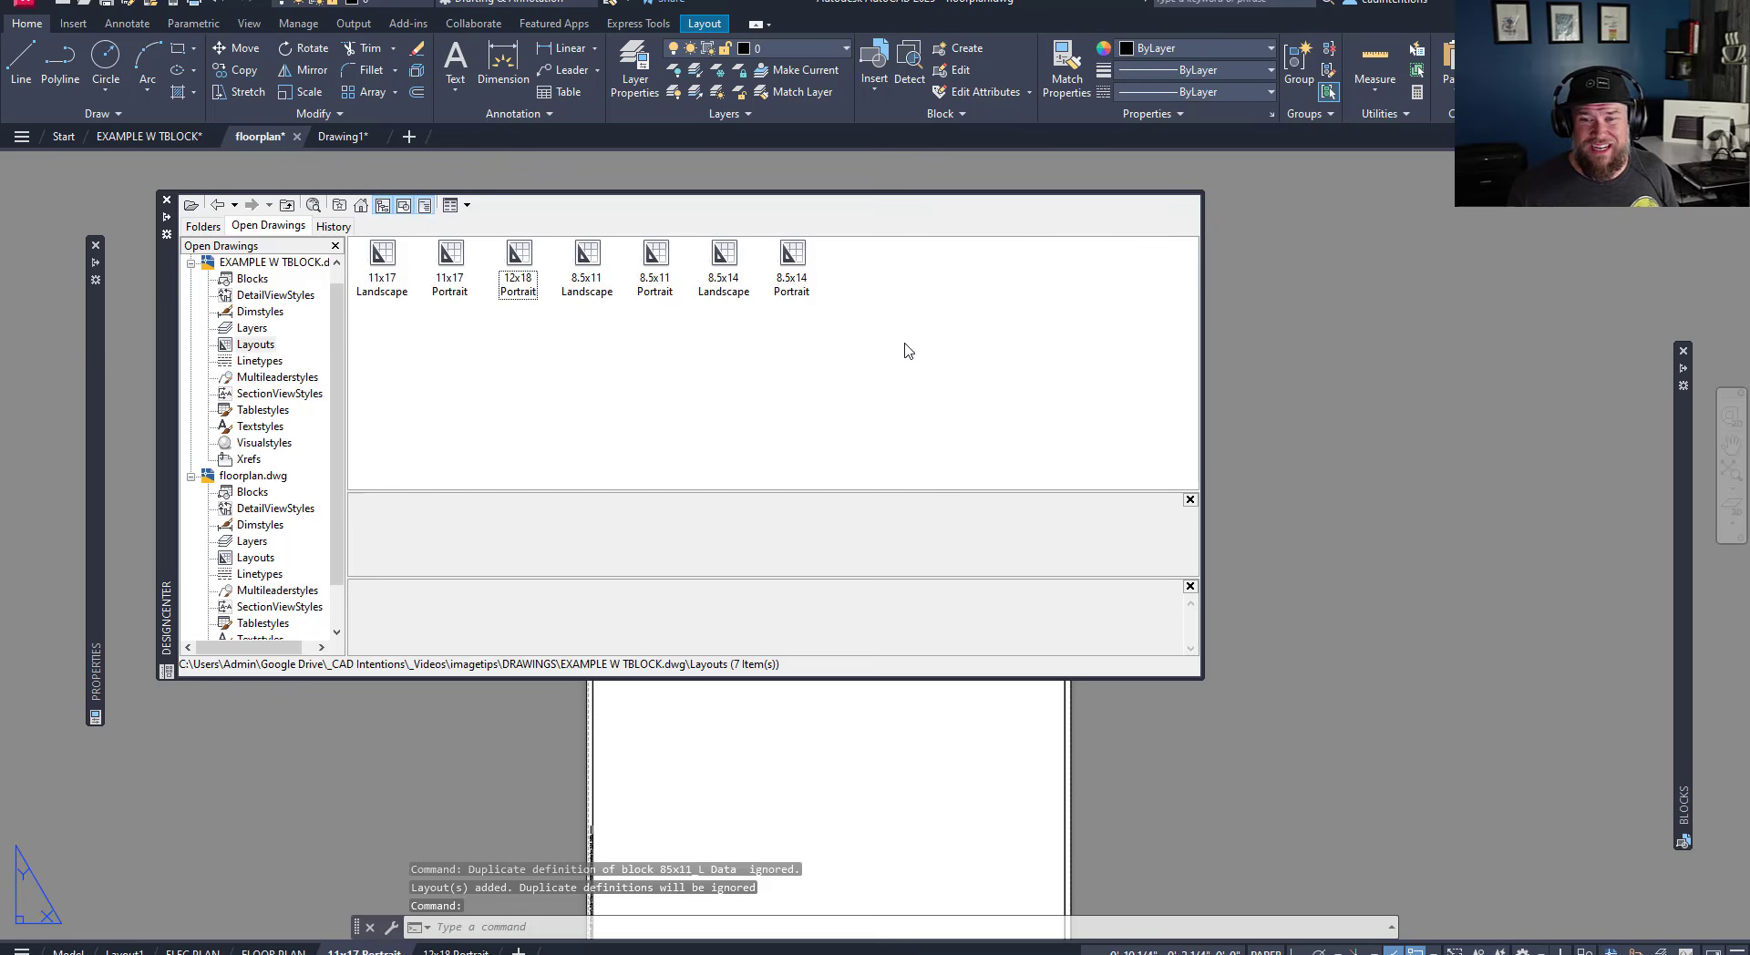
drag(906, 351, 560, 241)
right_click(584, 288)
click(537, 369)
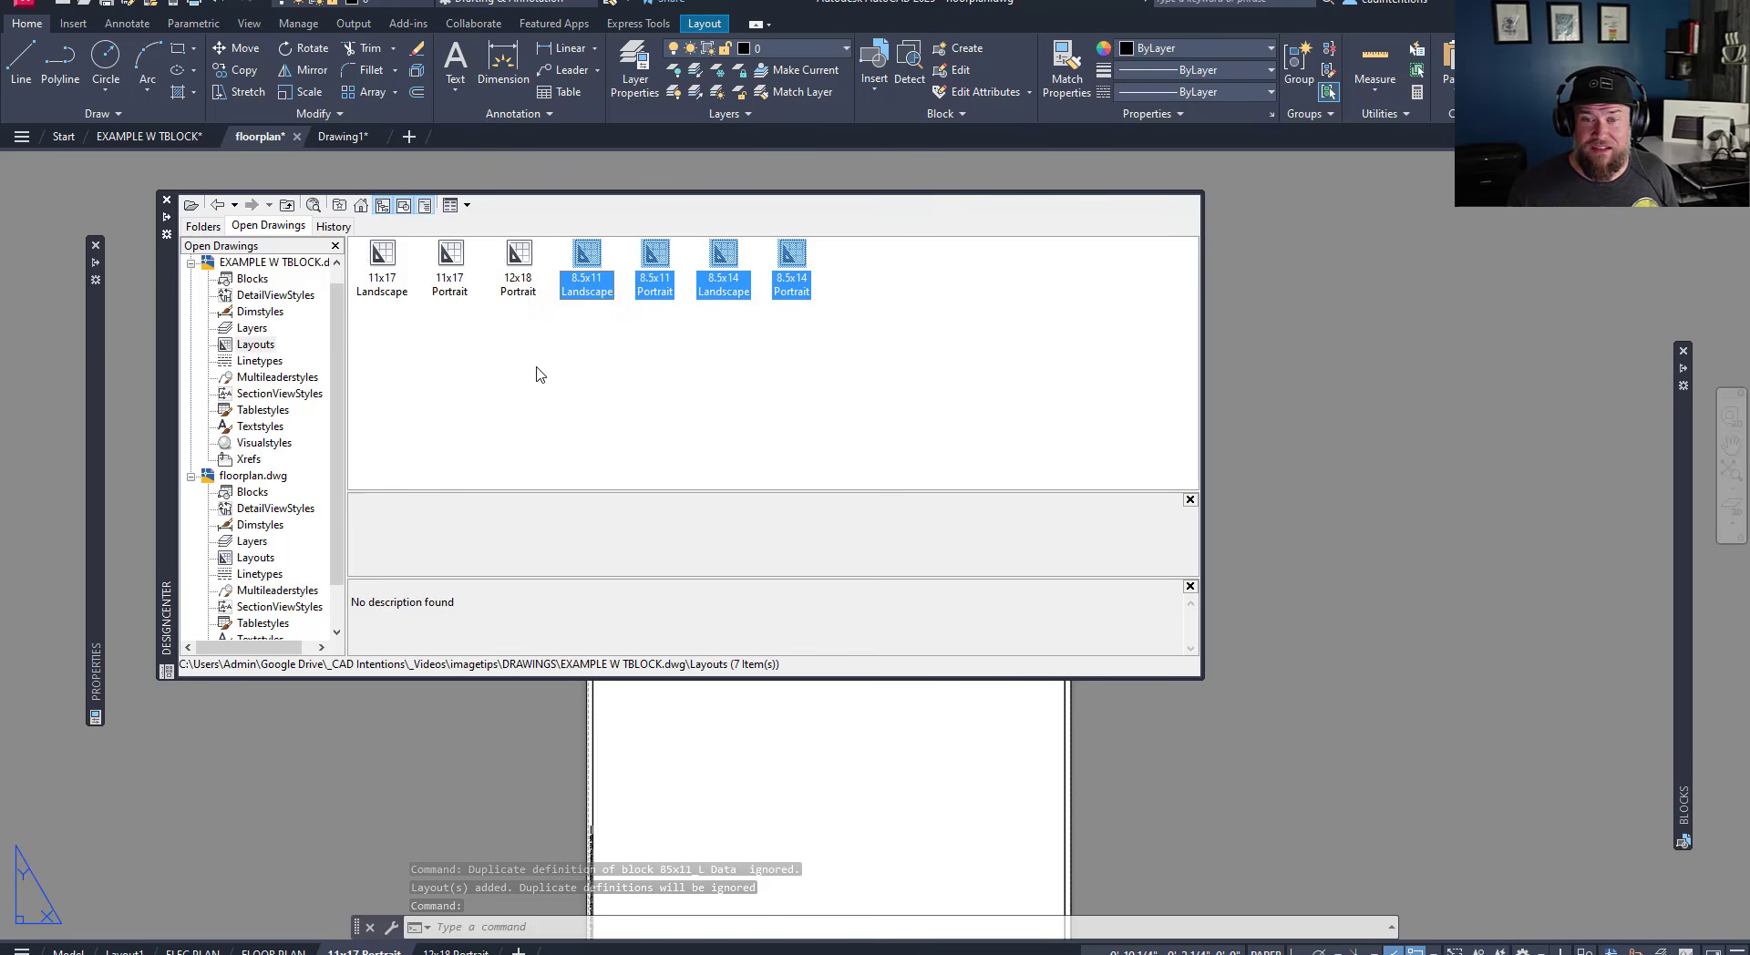
click(543, 385)
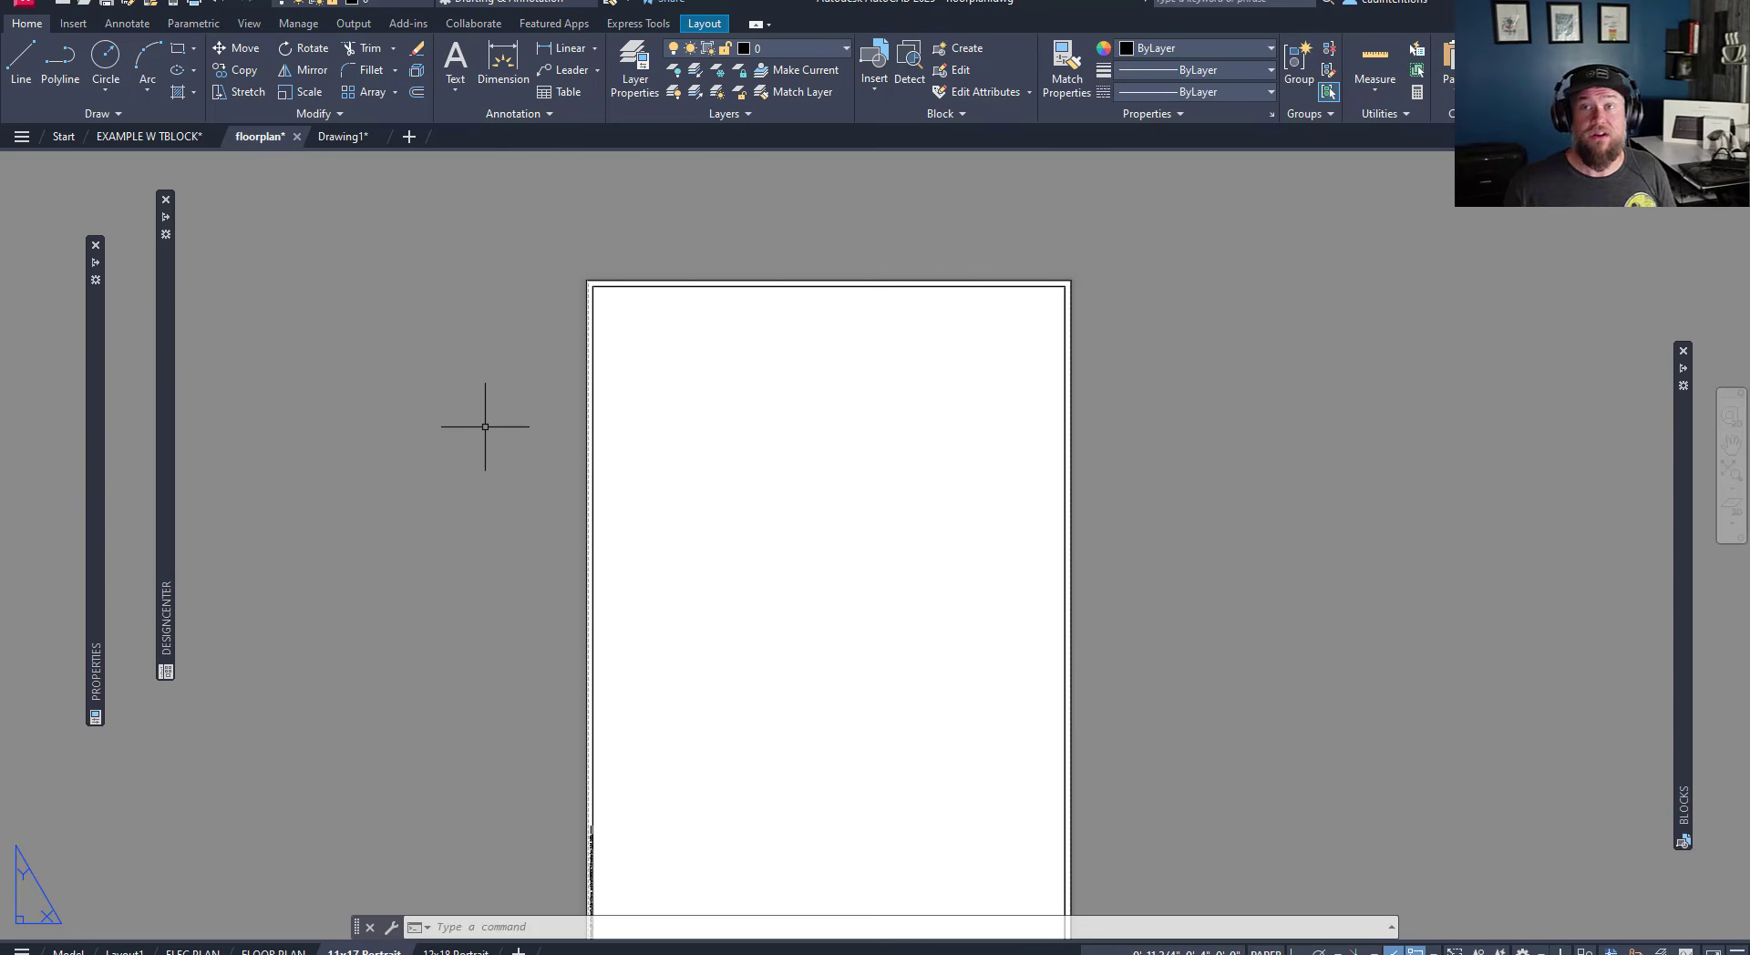
click(411, 313)
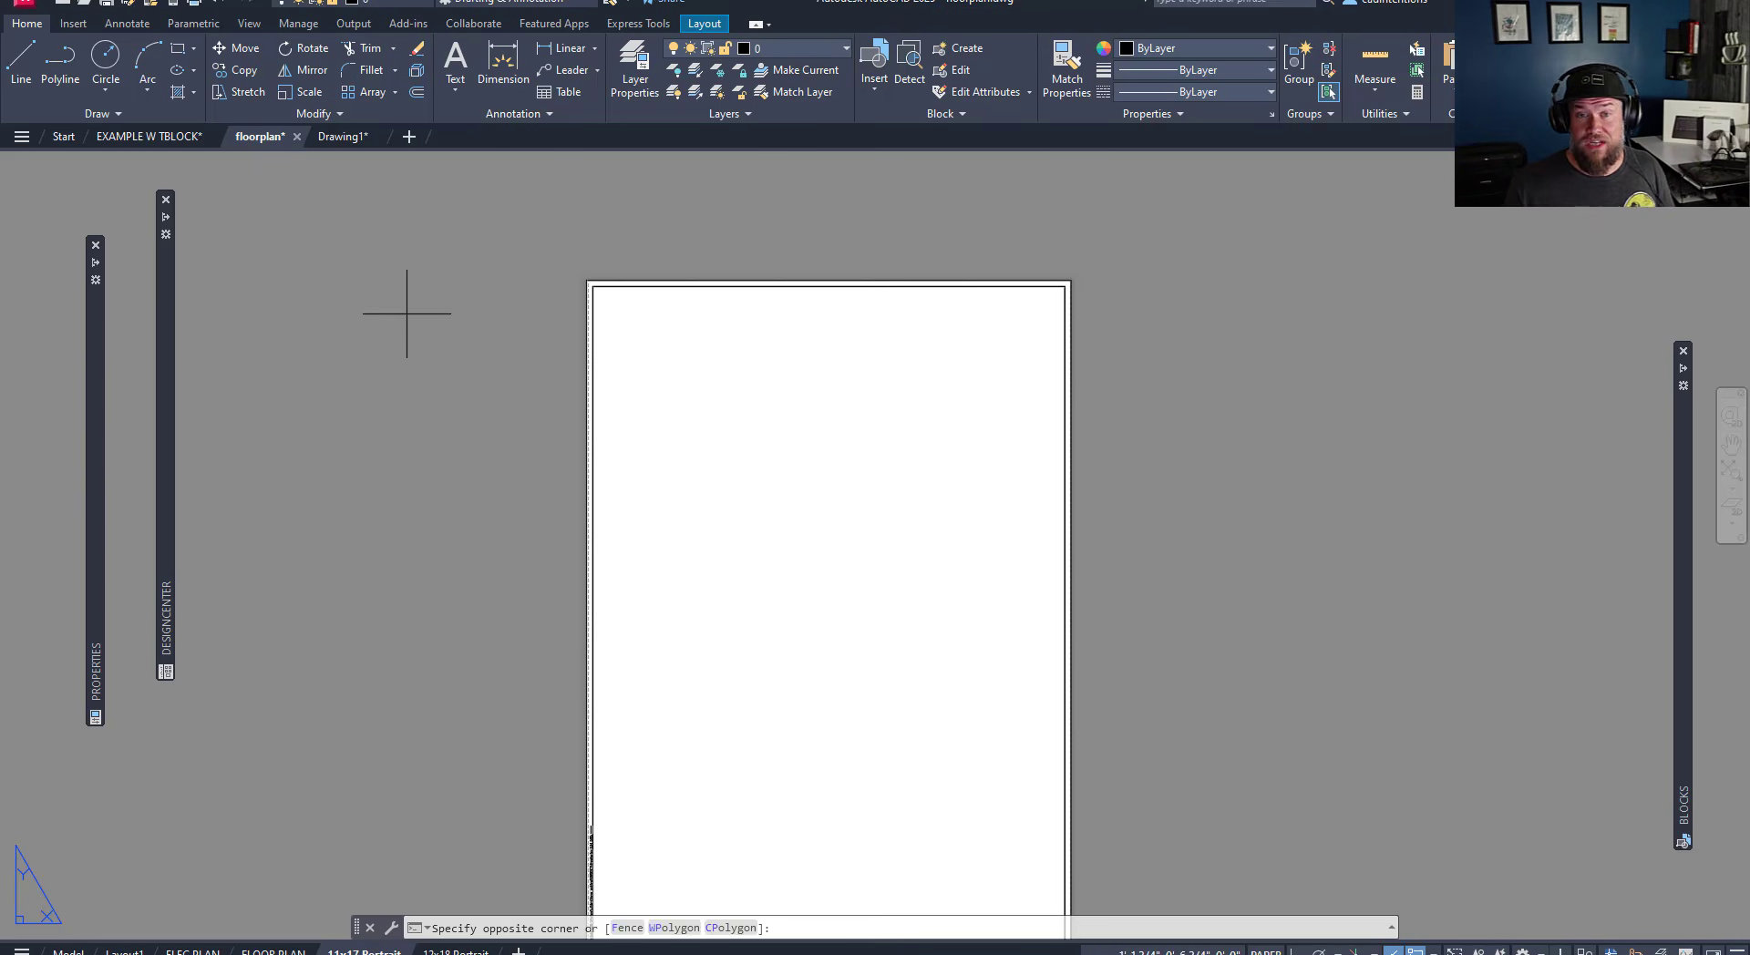
key(Escape)
key(Escape)
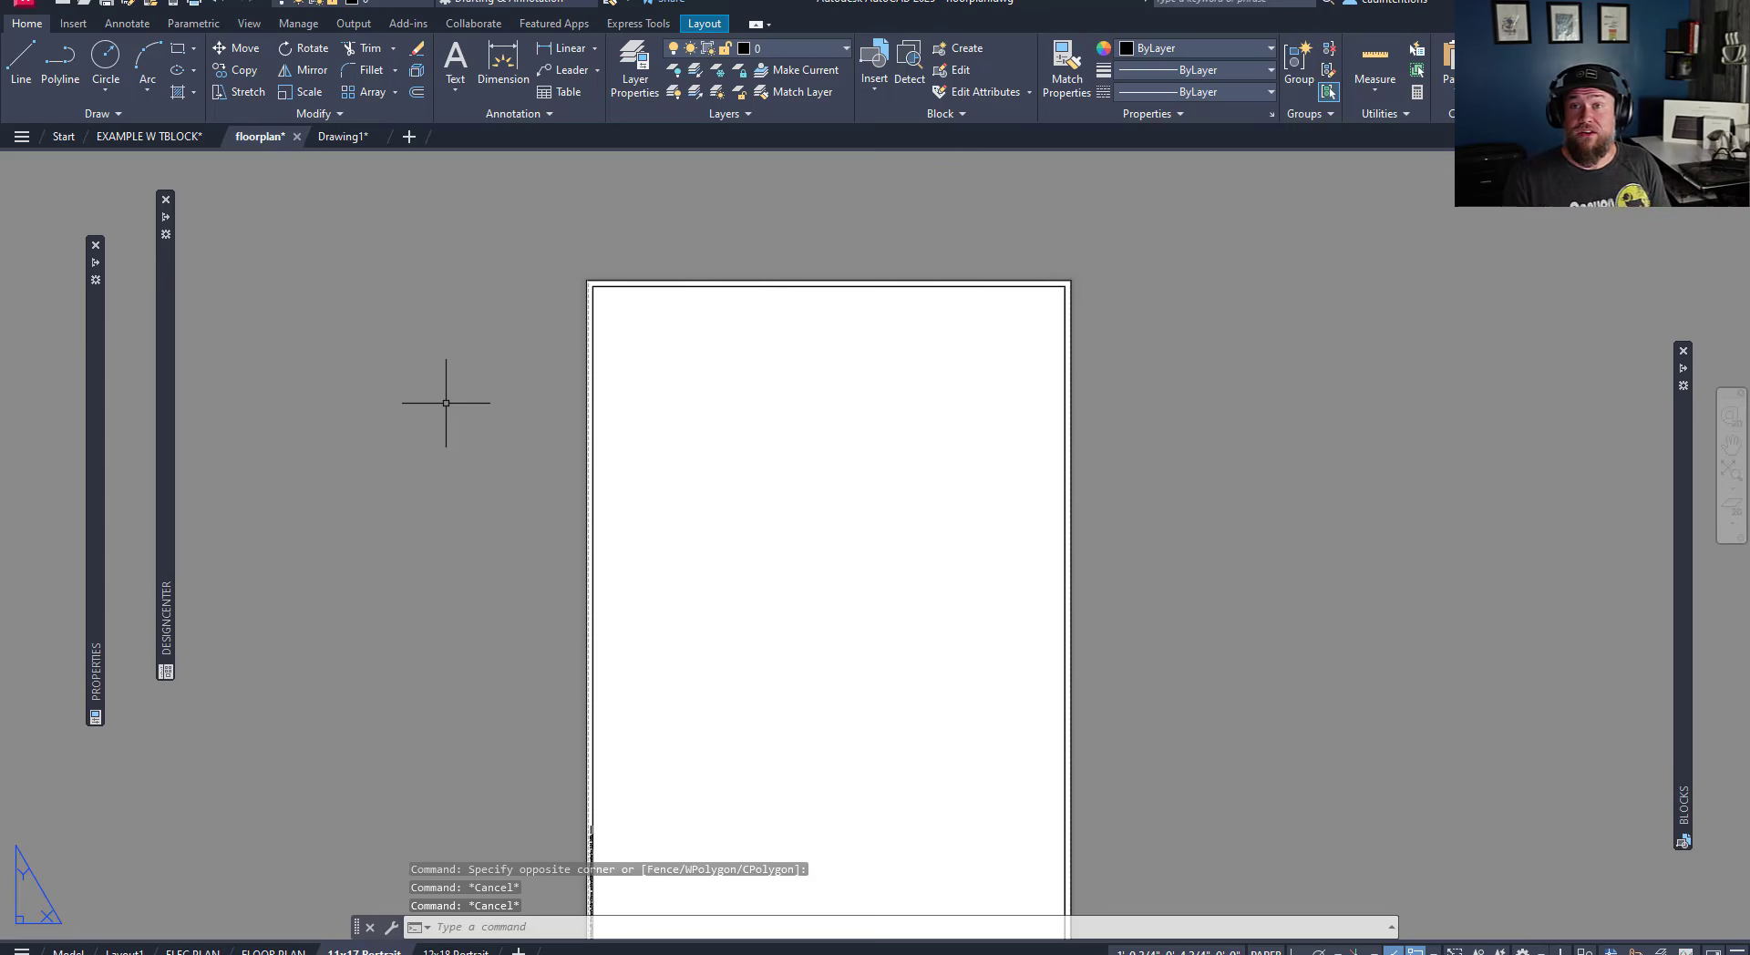